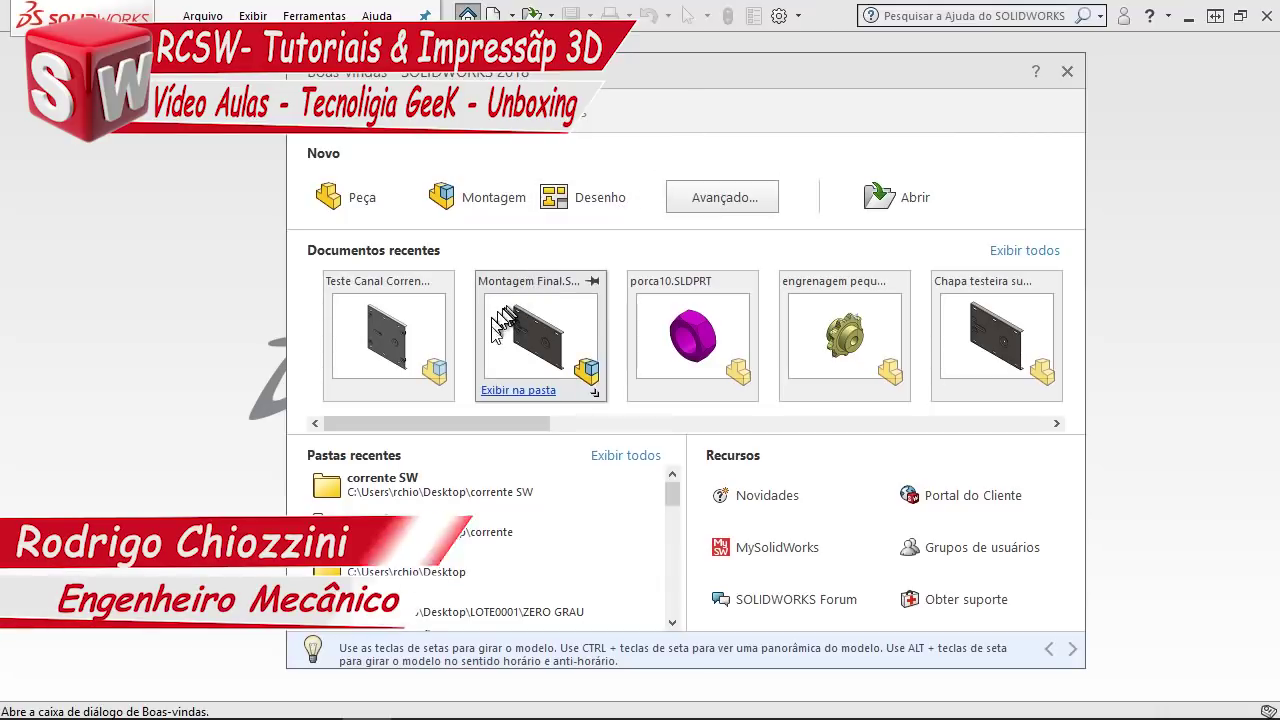
Step: Open the Montagem Final assembly from the Documentos recentes thumbnails
click(529, 345)
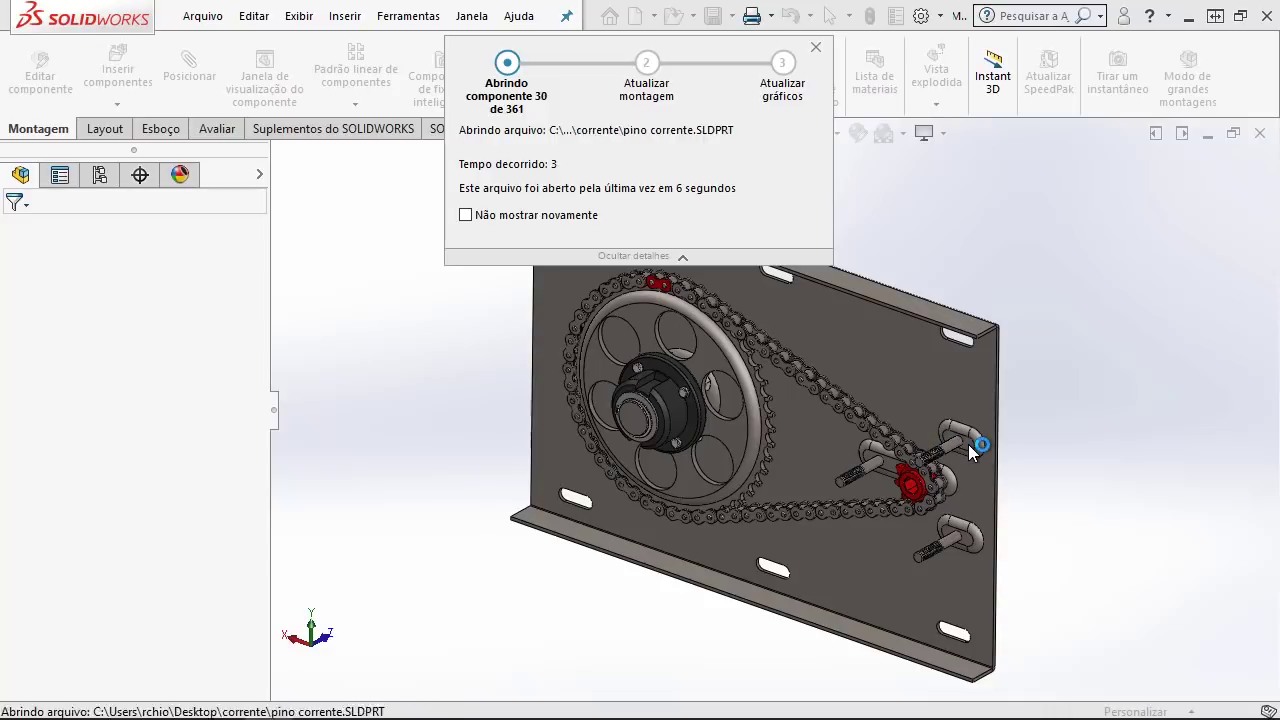
Step: Orbit and zoom around the Montagem Final chain drive, then return to the Welcome screen
mouse_move(810, 373)
middle_down()
mouse_move(877, 375)
mouse_move(914, 271)
mouse_move(929, 366)
mouse_move(800, 378)
middle_up()
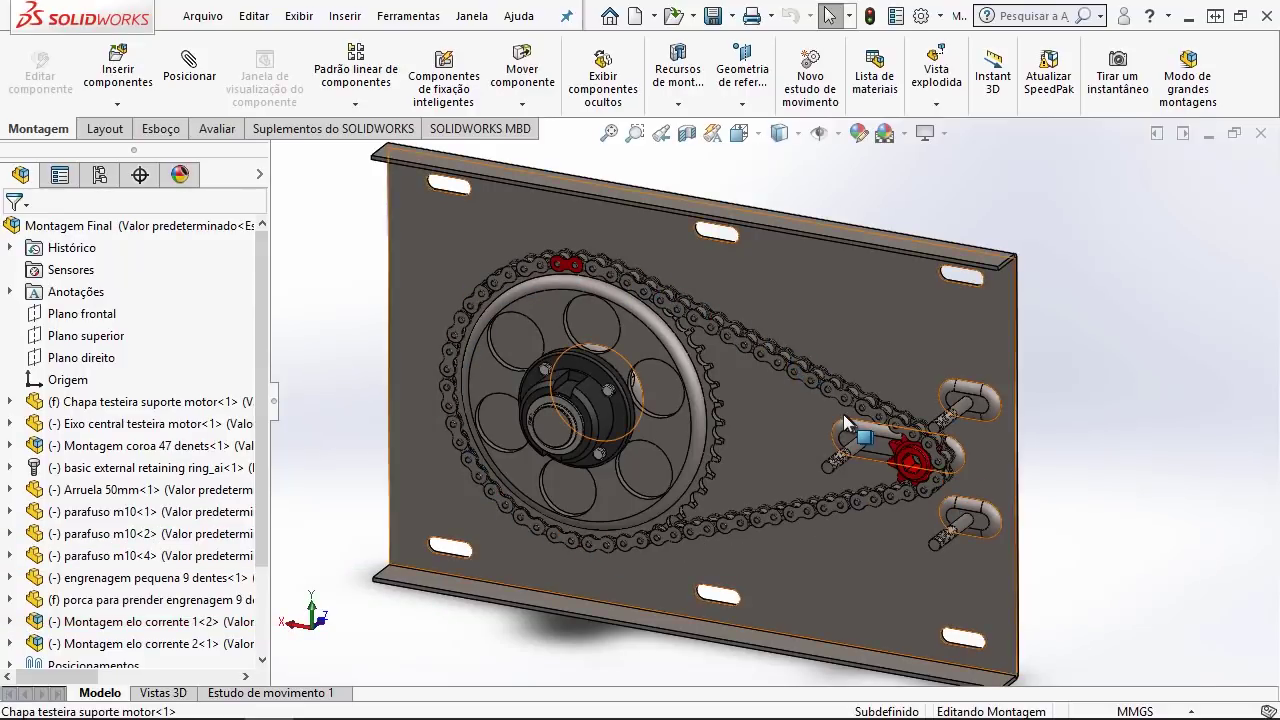
scroll(843, 414, up, 3)
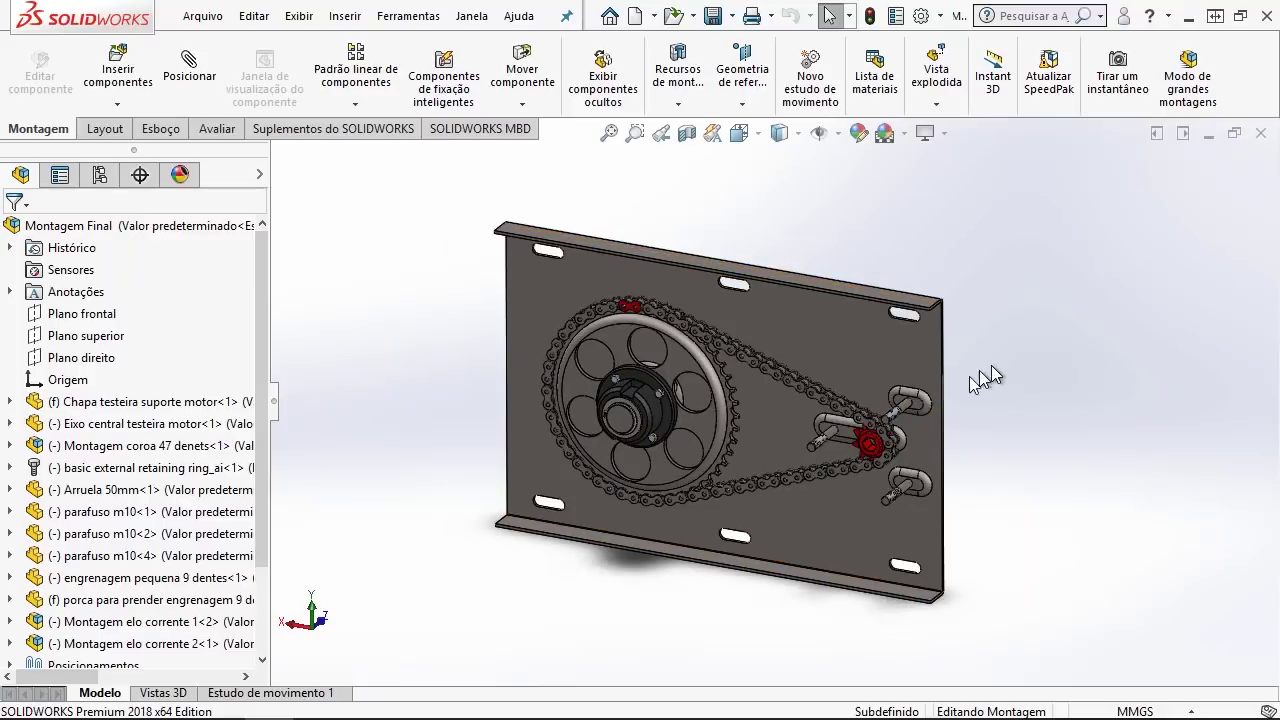
scroll(771, 374, down, 2)
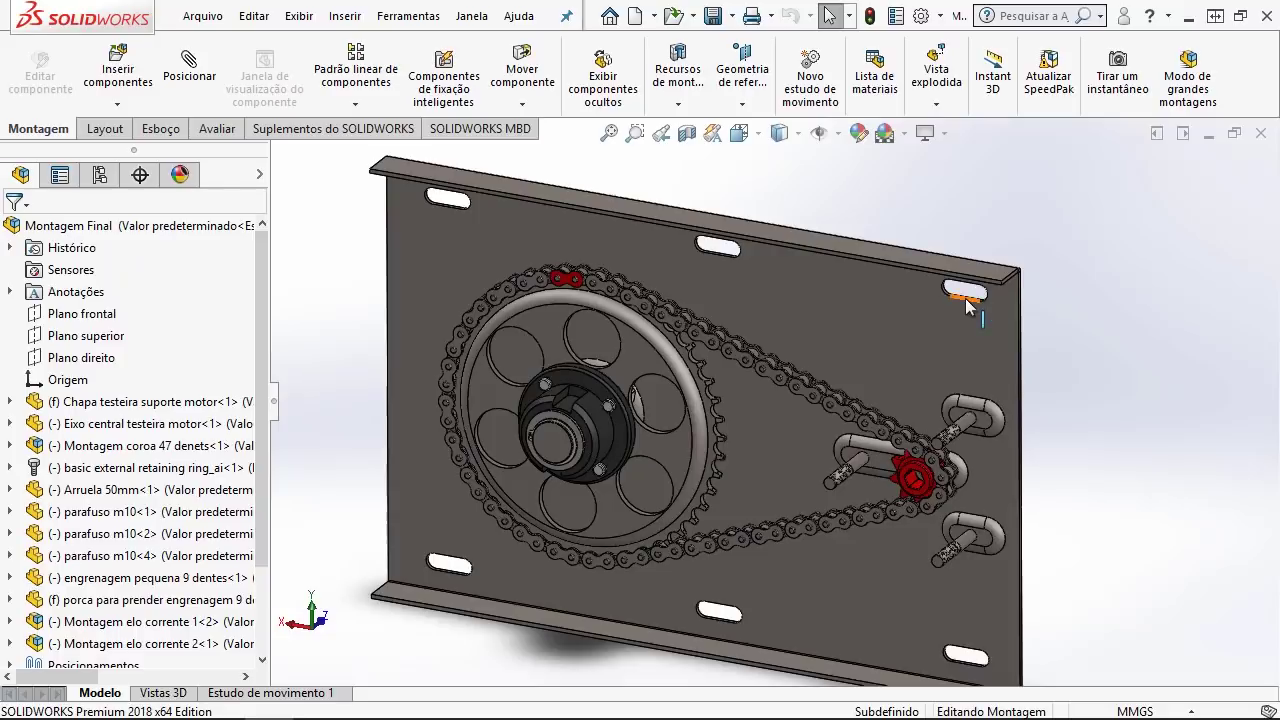
scroll(928, 258, up, 2)
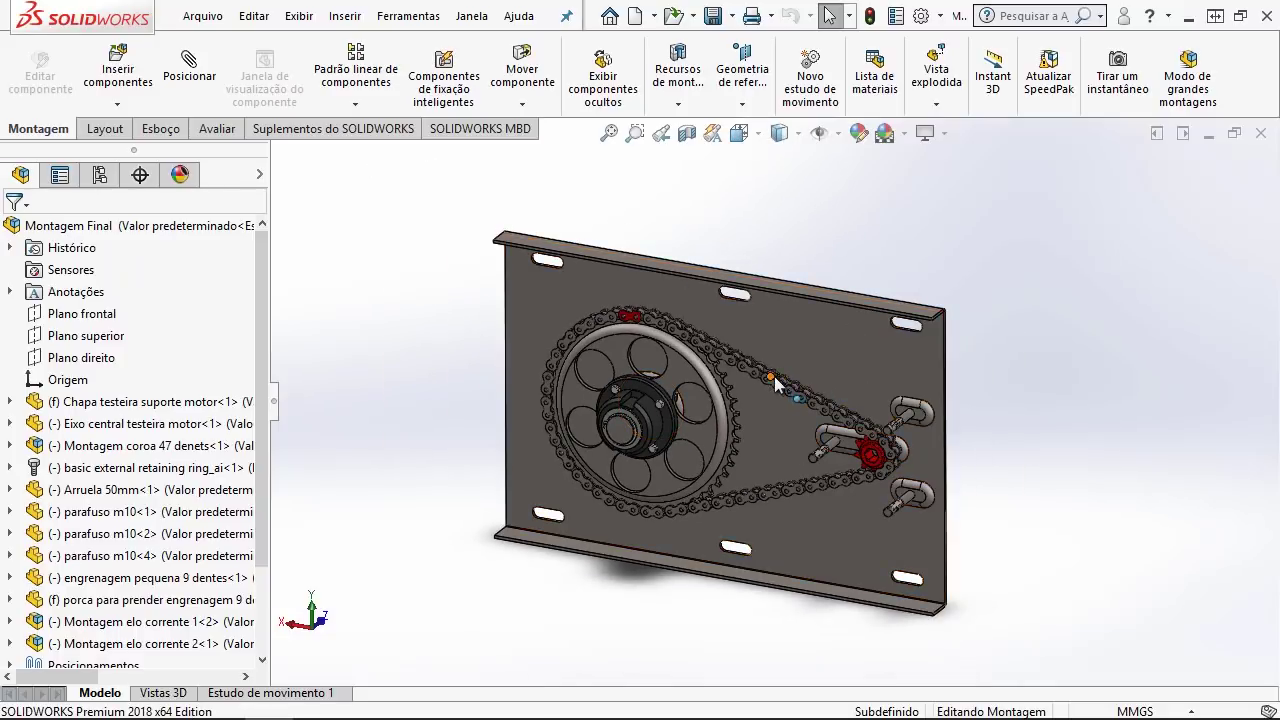
scroll(840, 405, down, 2)
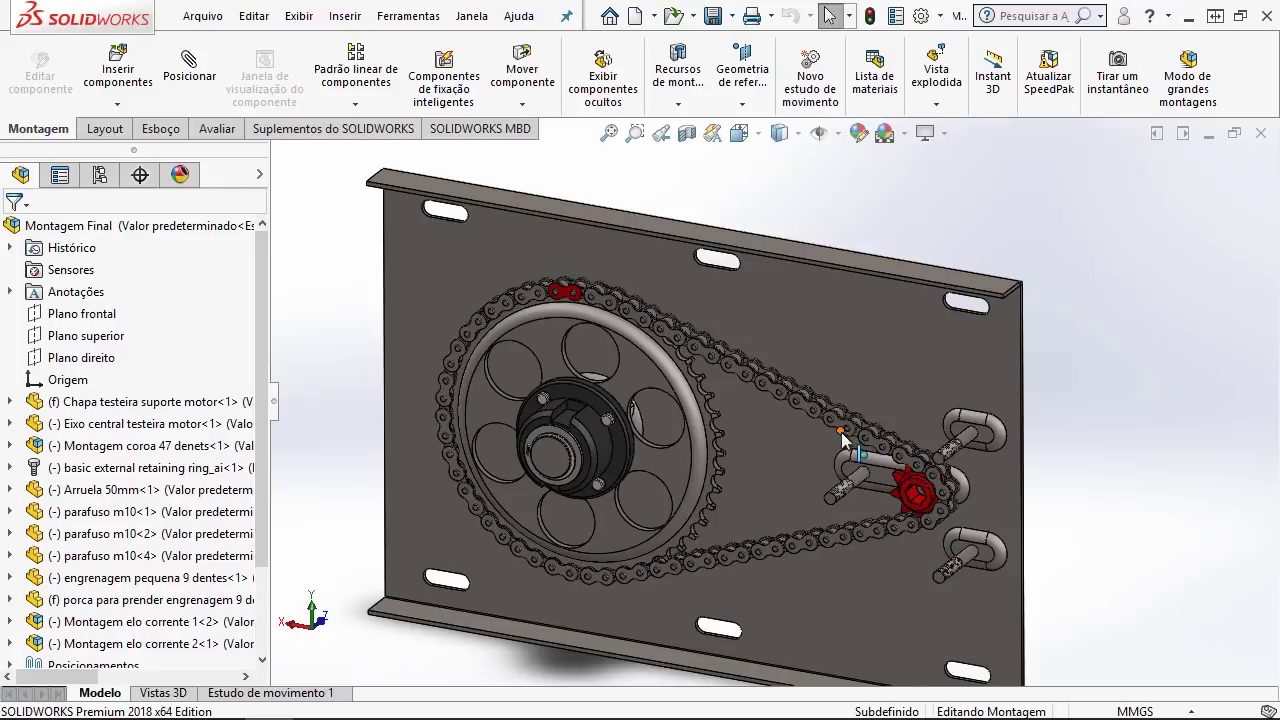
scroll(799, 430, up, 3)
scroll(771, 410, down, 2)
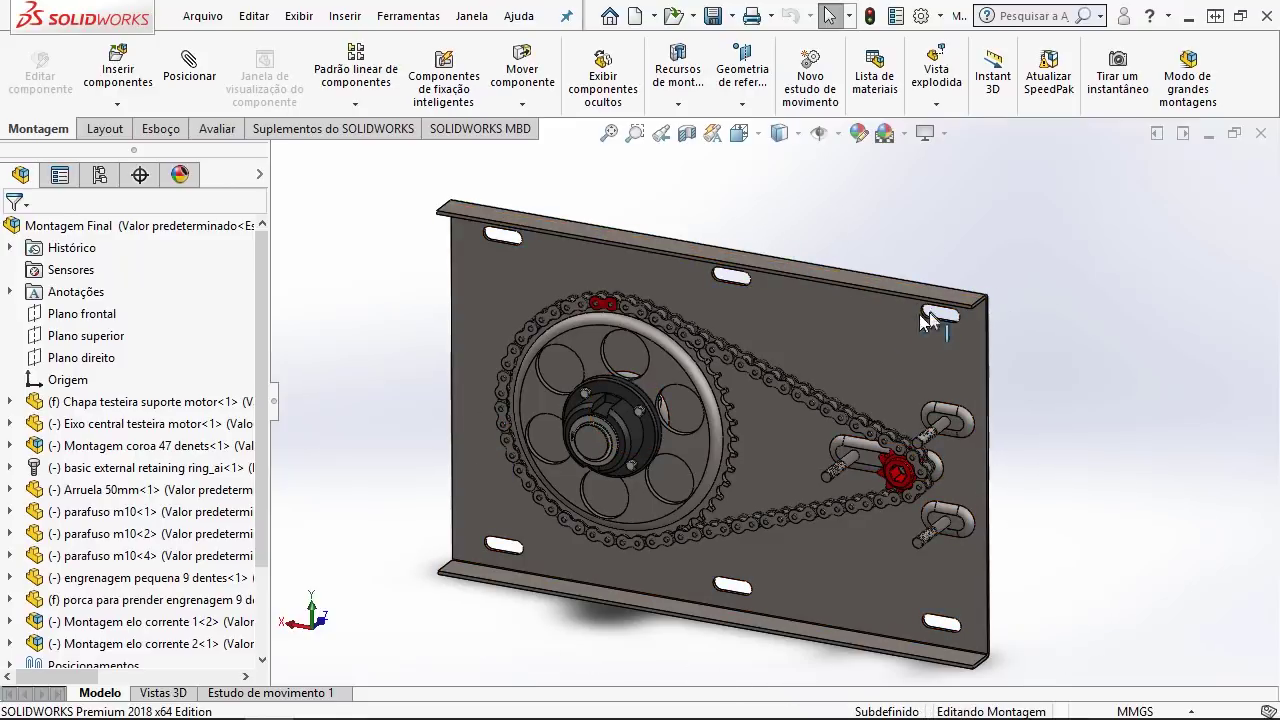
middle_drag(862, 260, 851, 254)
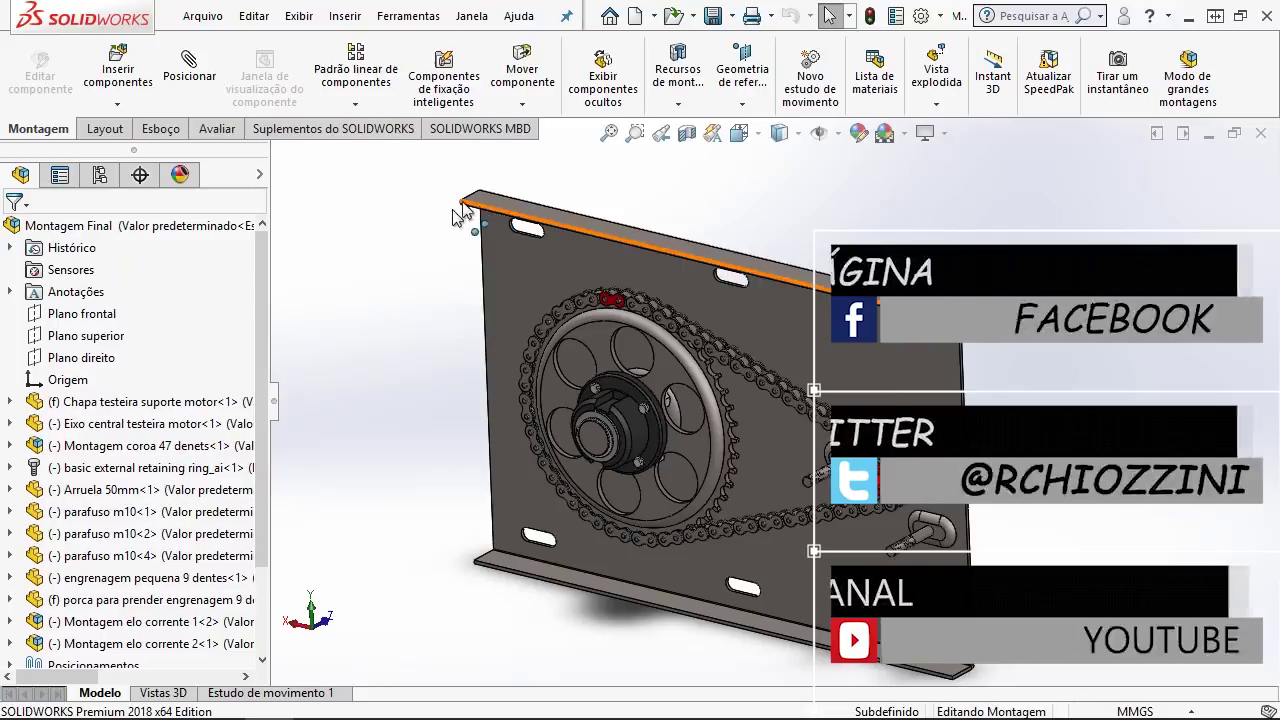
click(611, 20)
Step: Open the Teste Canal Correntes assembly and view its plate straight-on
mouse_move(388, 335)
click(482, 310)
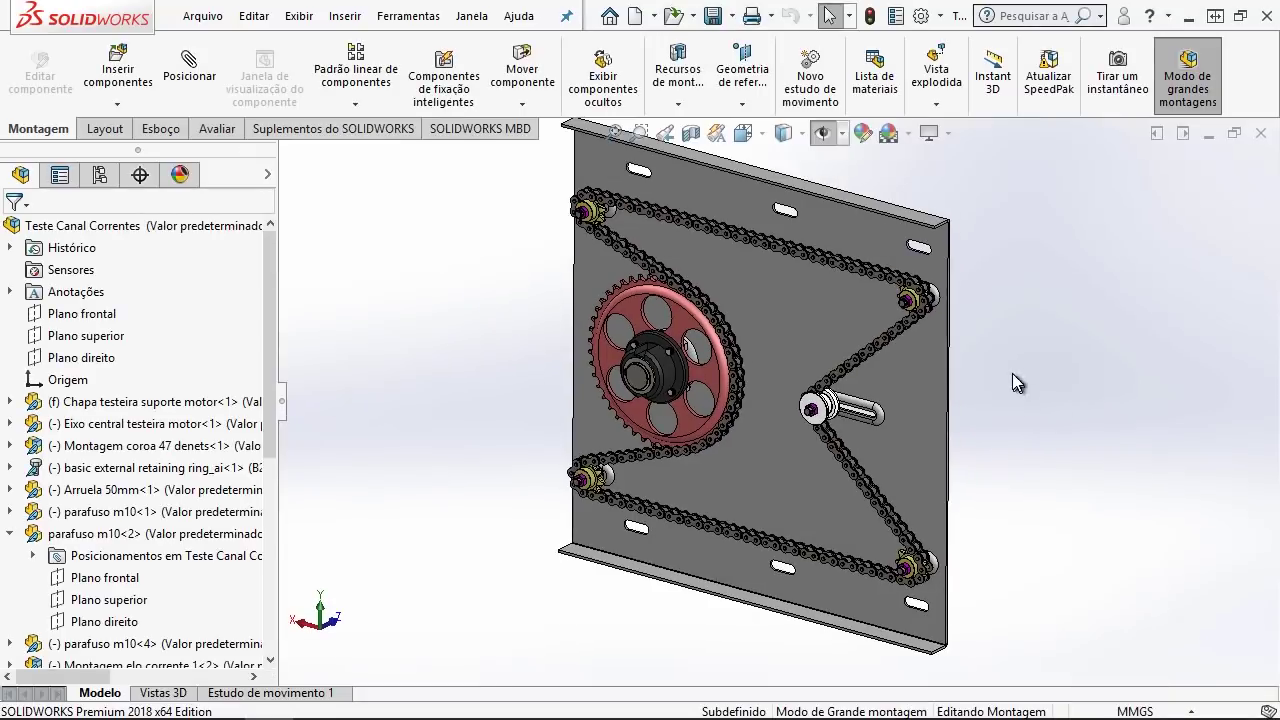
middle_drag(996, 421, 905, 315)
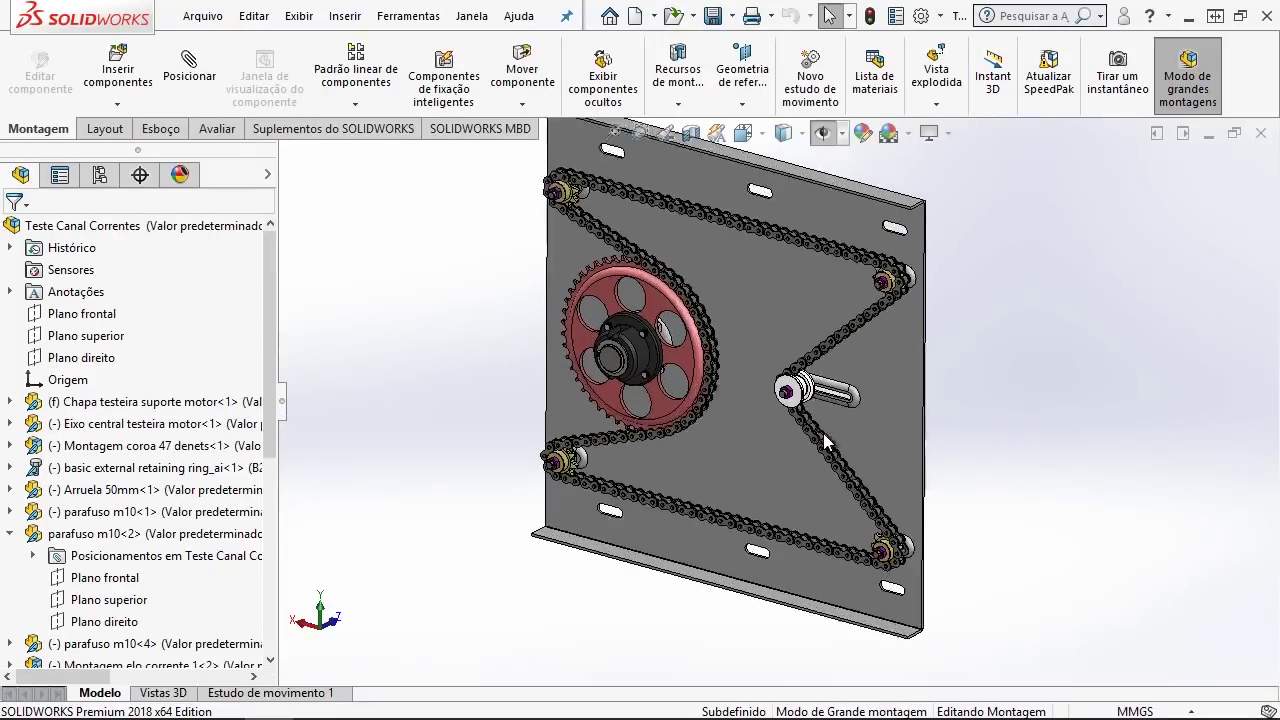
key(ctrl+8)
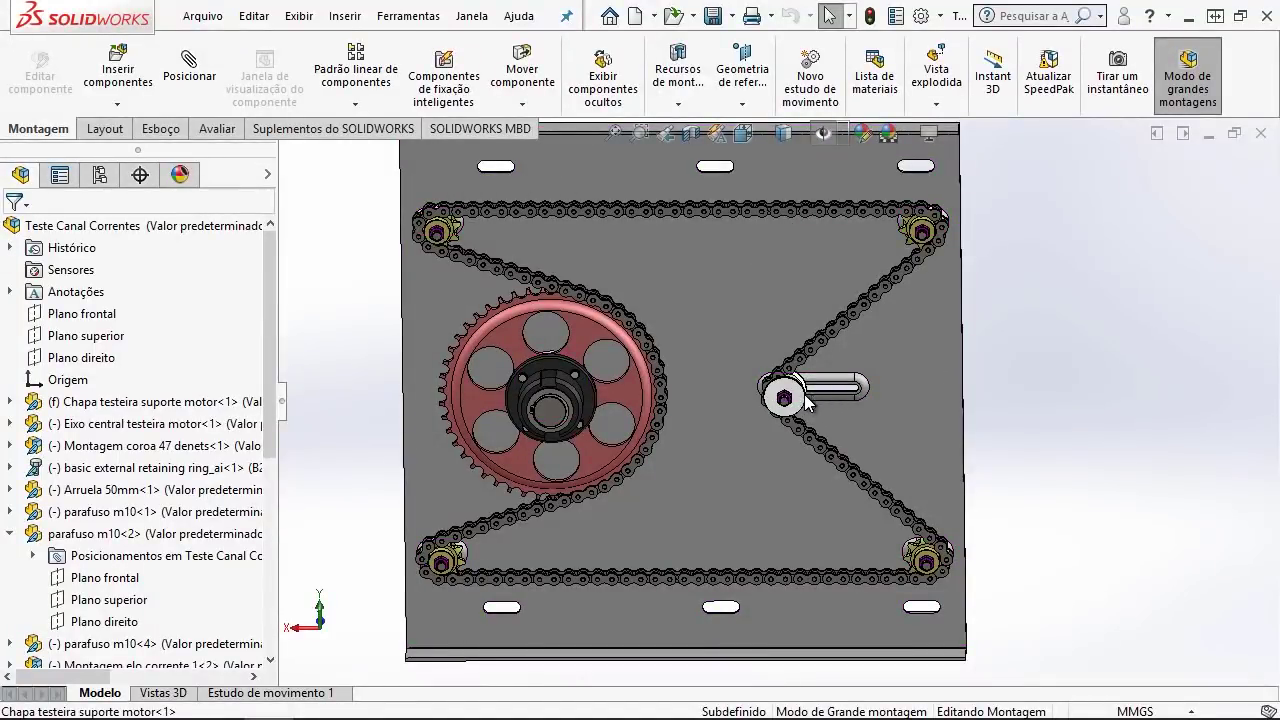
scroll(808, 400, up, 3)
Step: Orbit the chain drive into a 3-D view and zoom to fit the whole plate
middle_drag(919, 417, 901, 427)
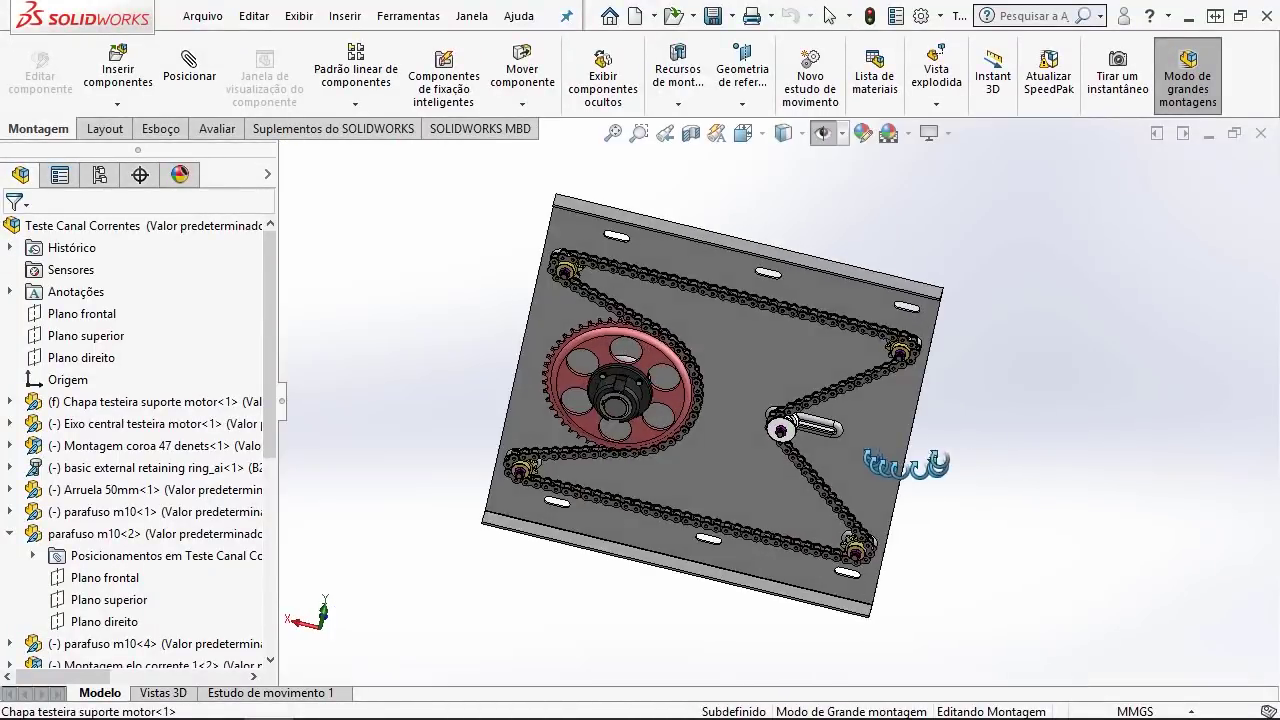
middle_drag(843, 462, 768, 473)
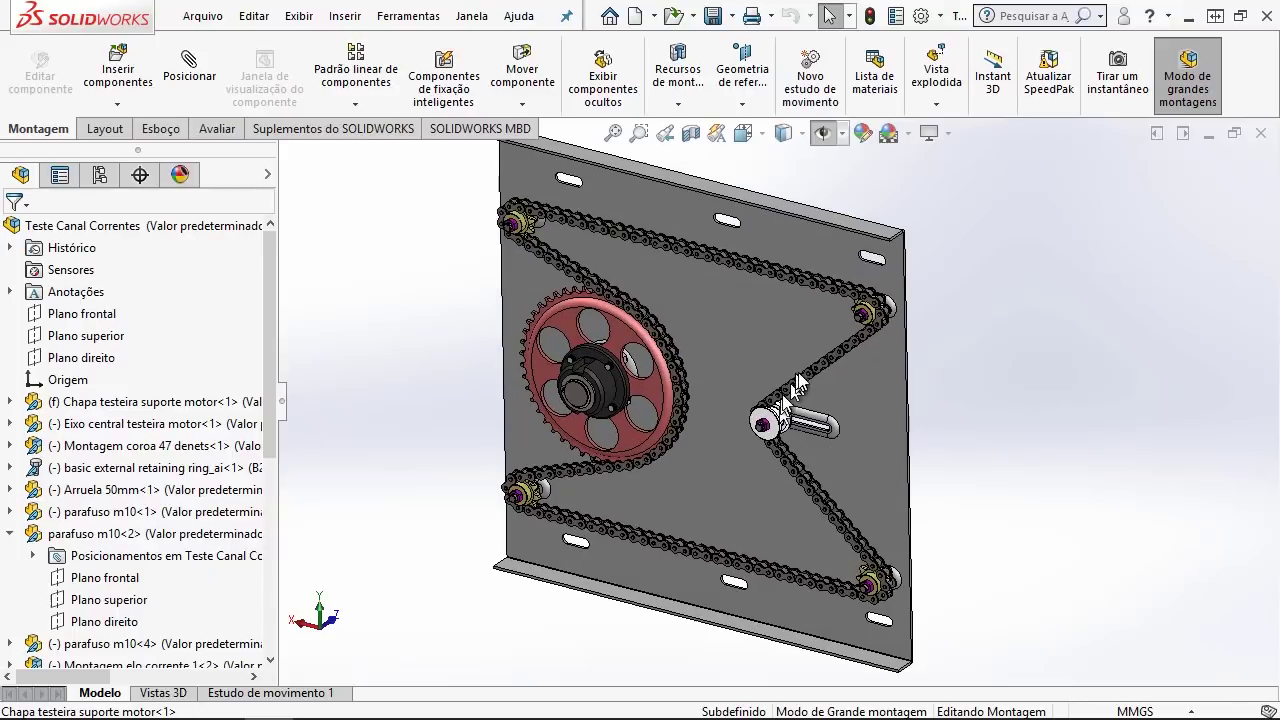
scroll(800, 382, up, 3)
scroll(736, 366, down, 3)
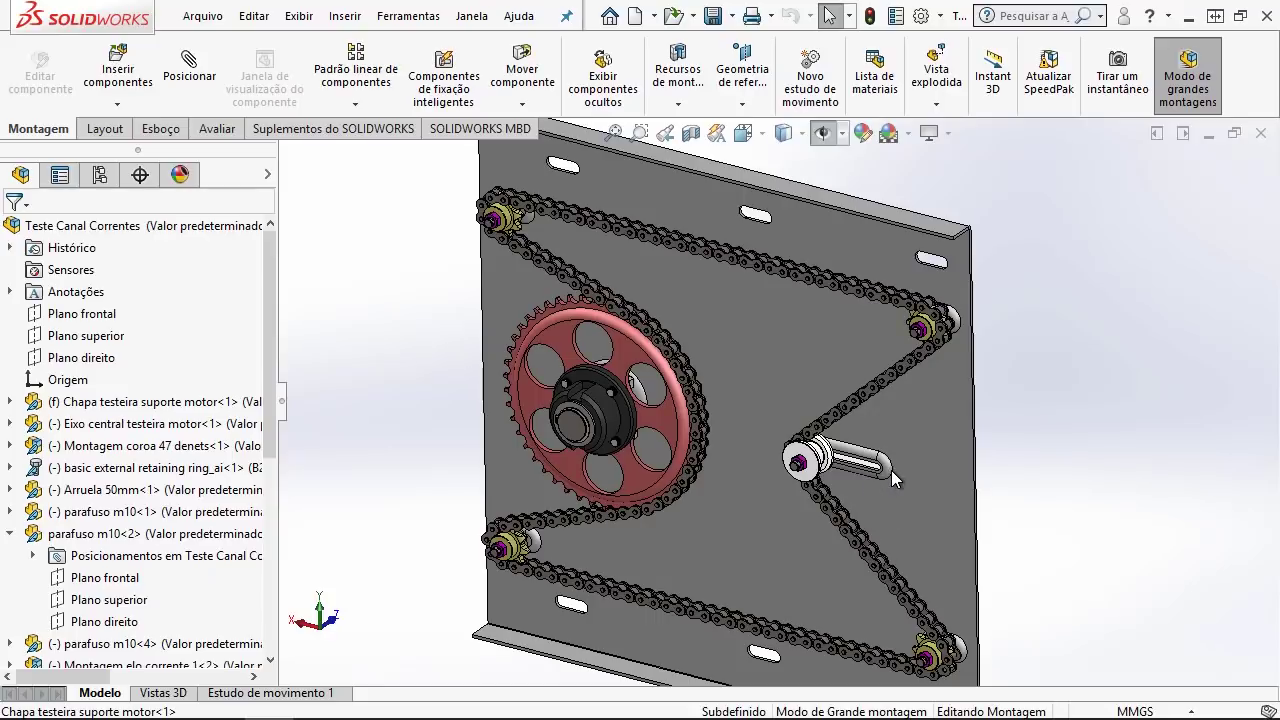
key(f)
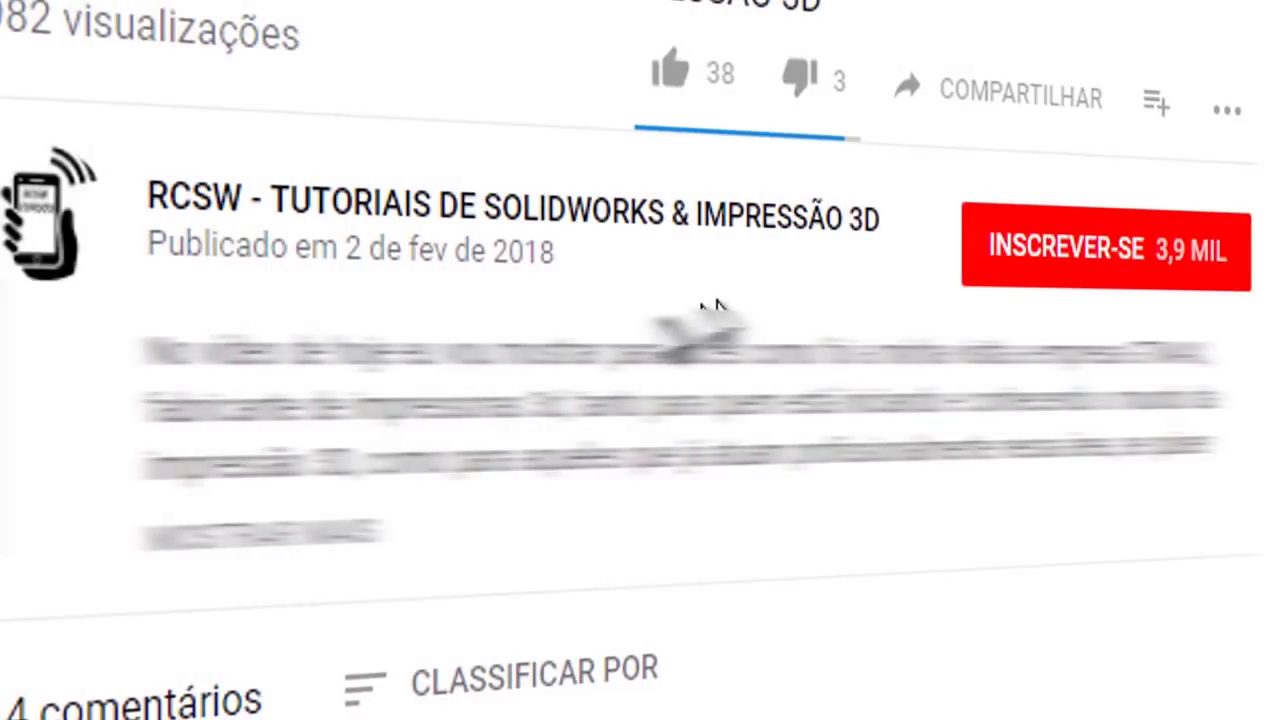
Step: Like the RCSW video, raising it to 39 likes, and open its Compartilhar options
click(676, 95)
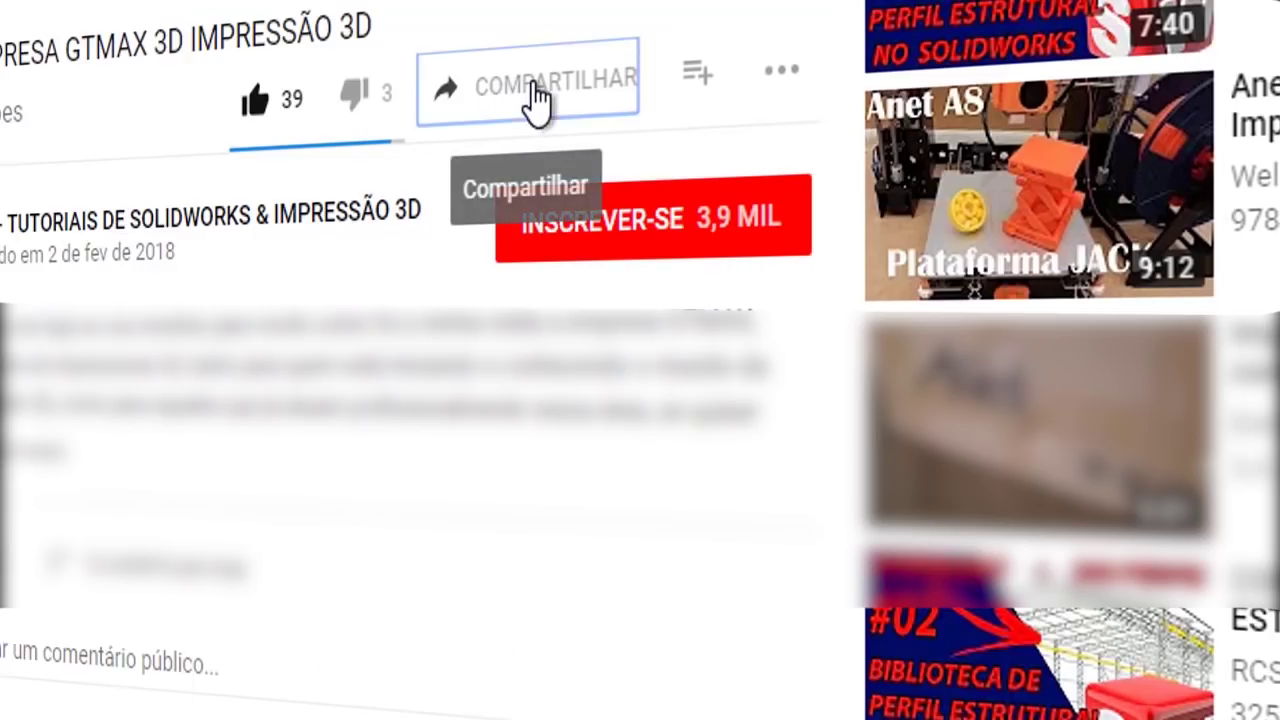
click(538, 102)
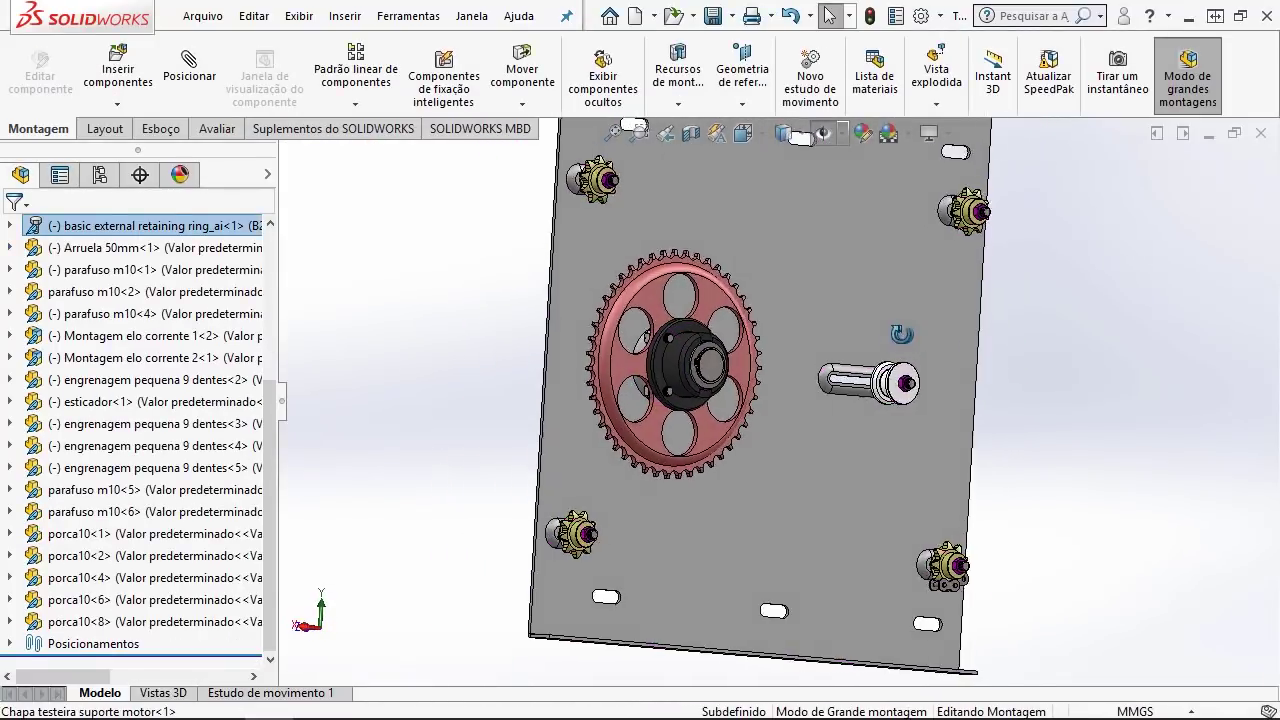
Step: Zoom to a small sprocket and open engrenagem pequena 9 dentes as a separate part
scroll(898, 319, down, 3)
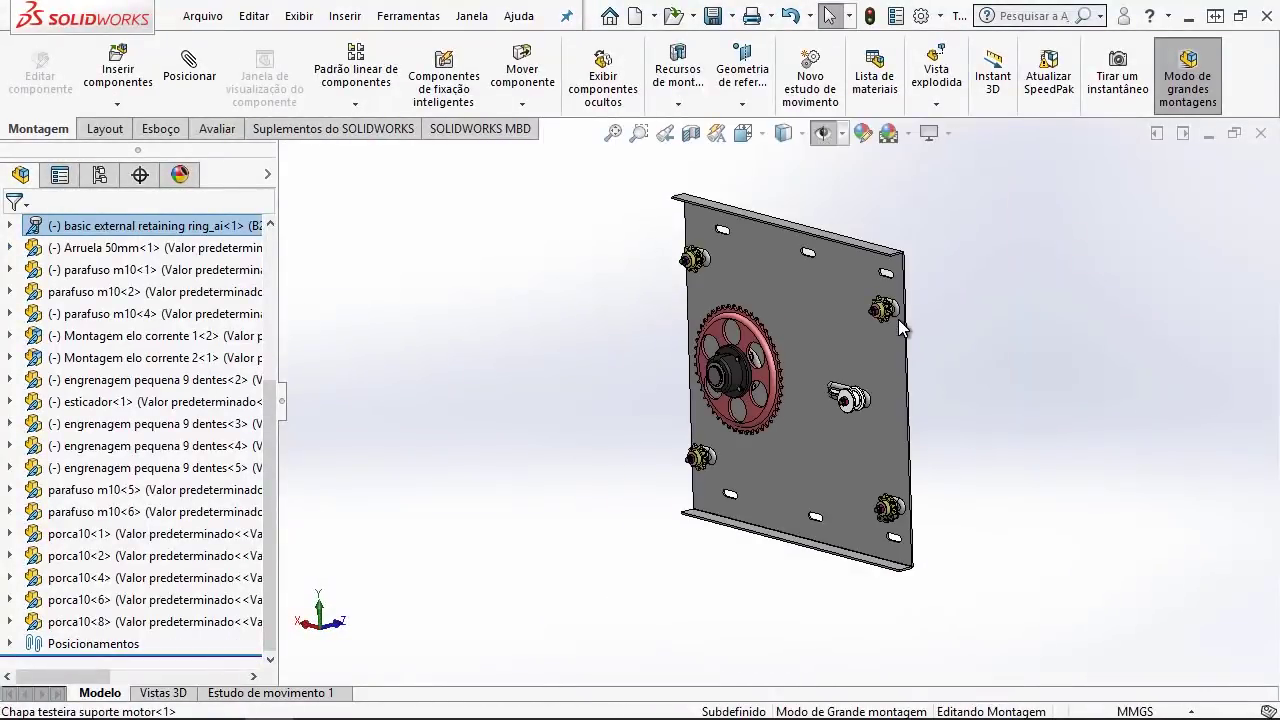
scroll(913, 320, up, 4)
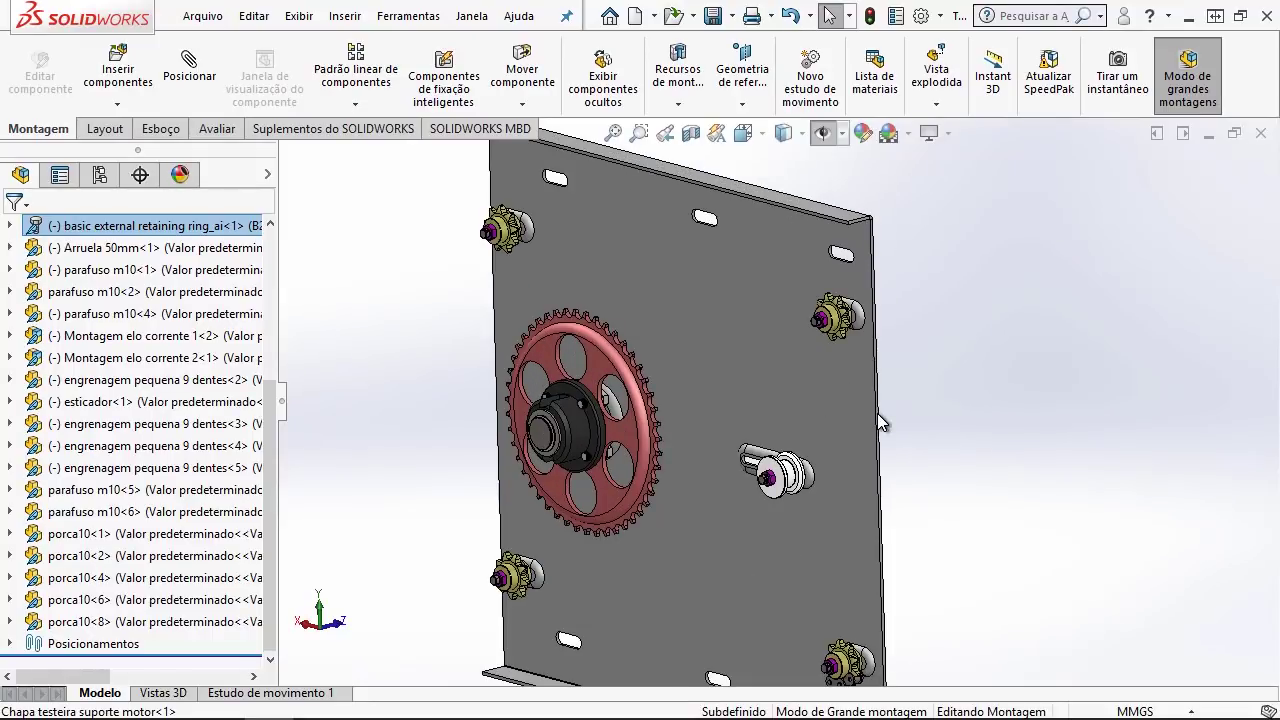
scroll(870, 358, up, 3)
scroll(850, 365, down, 3)
scroll(840, 370, up, 3)
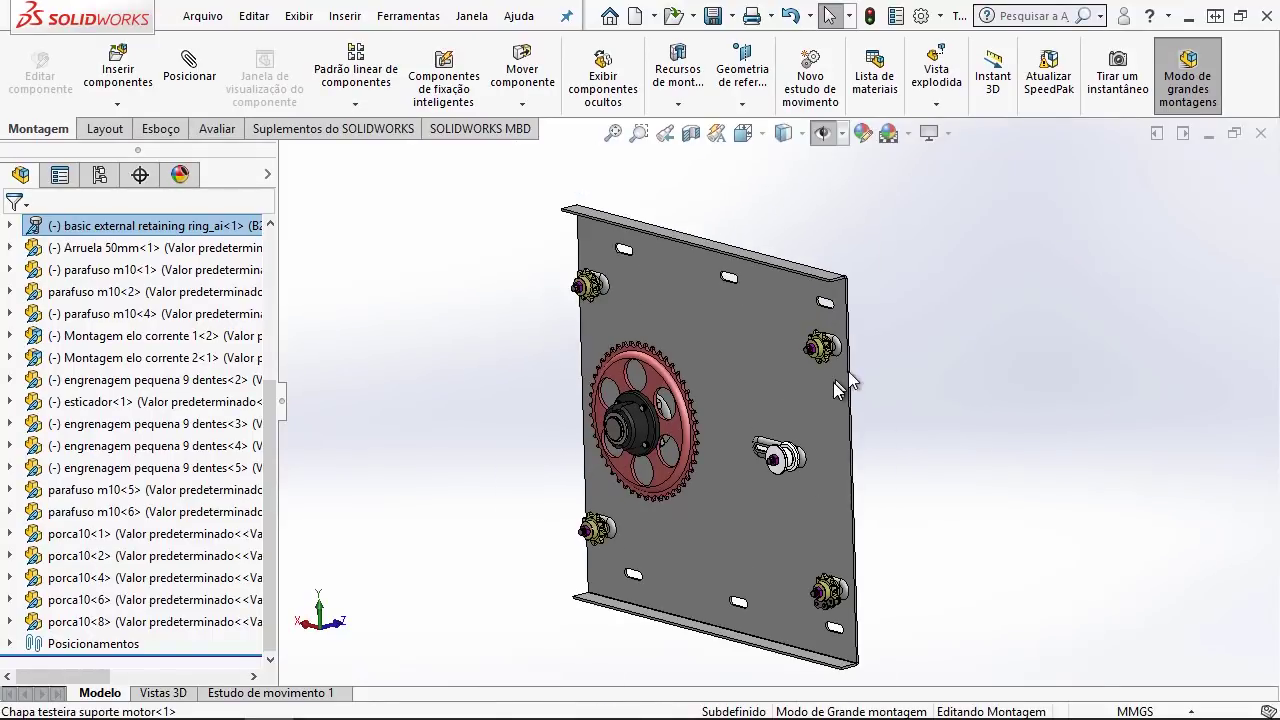
scroll(827, 374, down, 3)
scroll(827, 373, down, 3)
scroll(780, 340, down, 2)
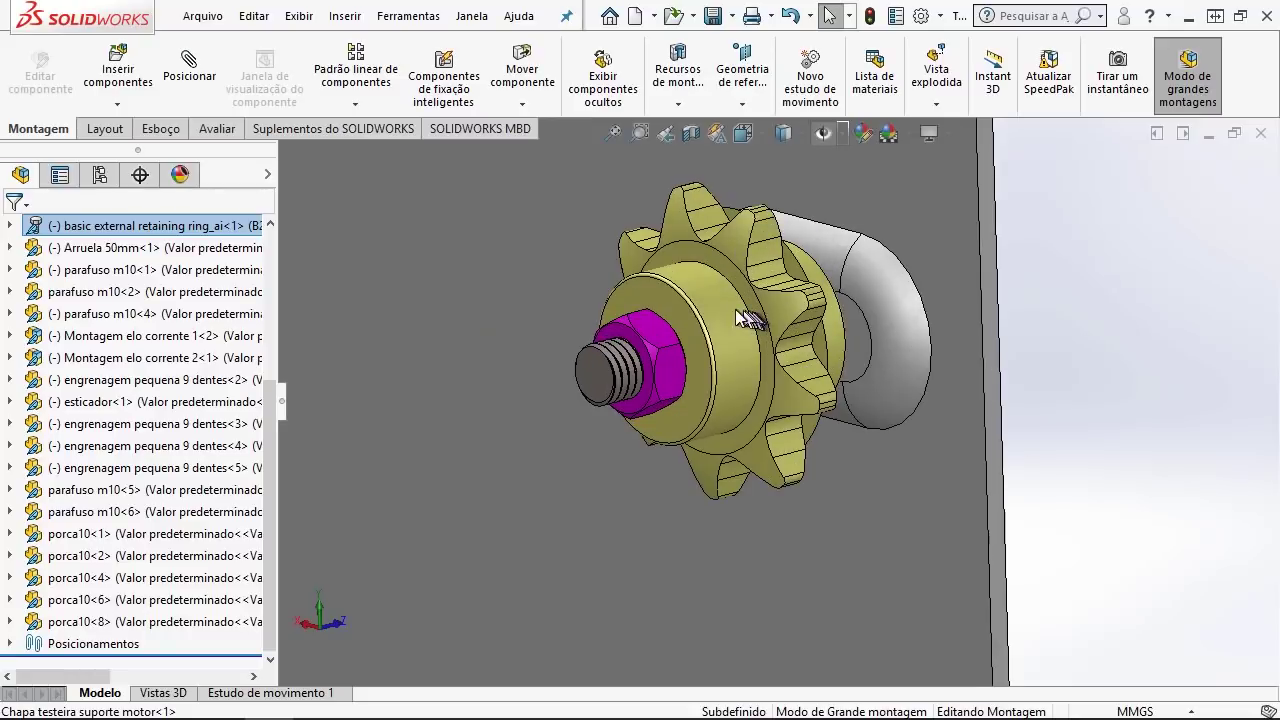
click(728, 316)
click(782, 245)
click(793, 202)
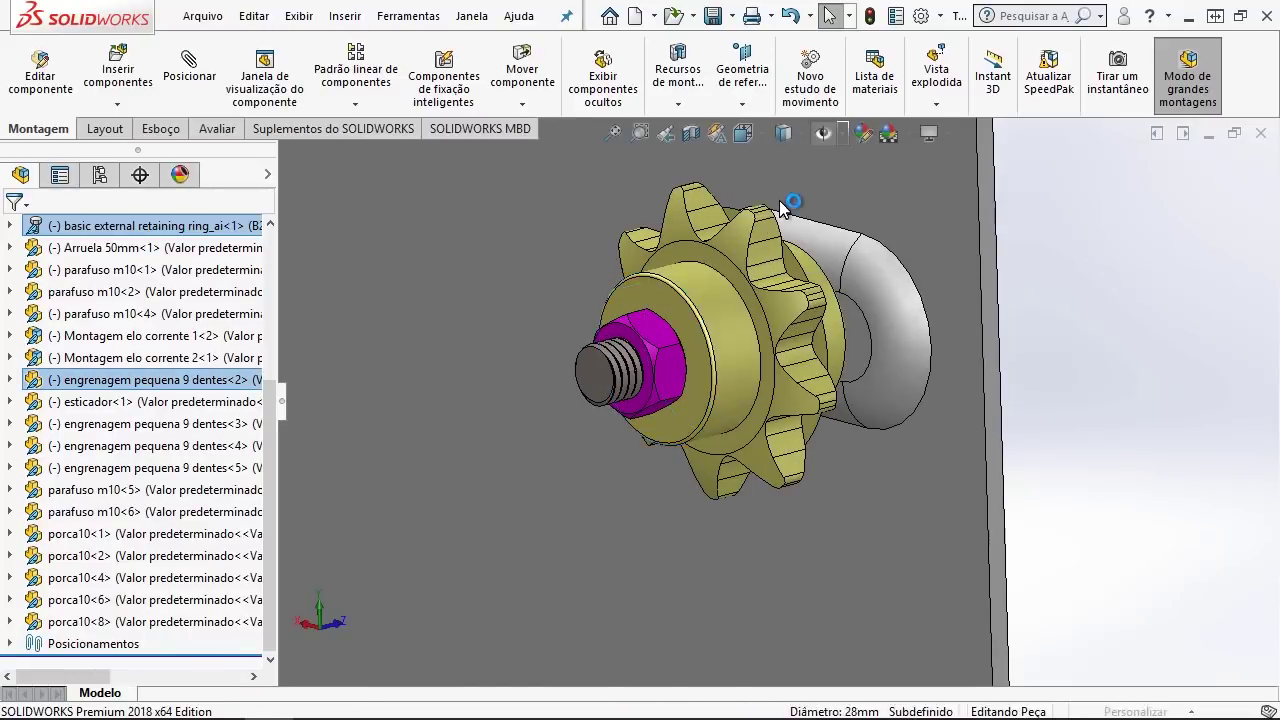
scroll(745, 370, up, 4)
mouse_move(757, 400)
middle_down()
mouse_move(814, 343)
mouse_move(651, 367)
middle_up()
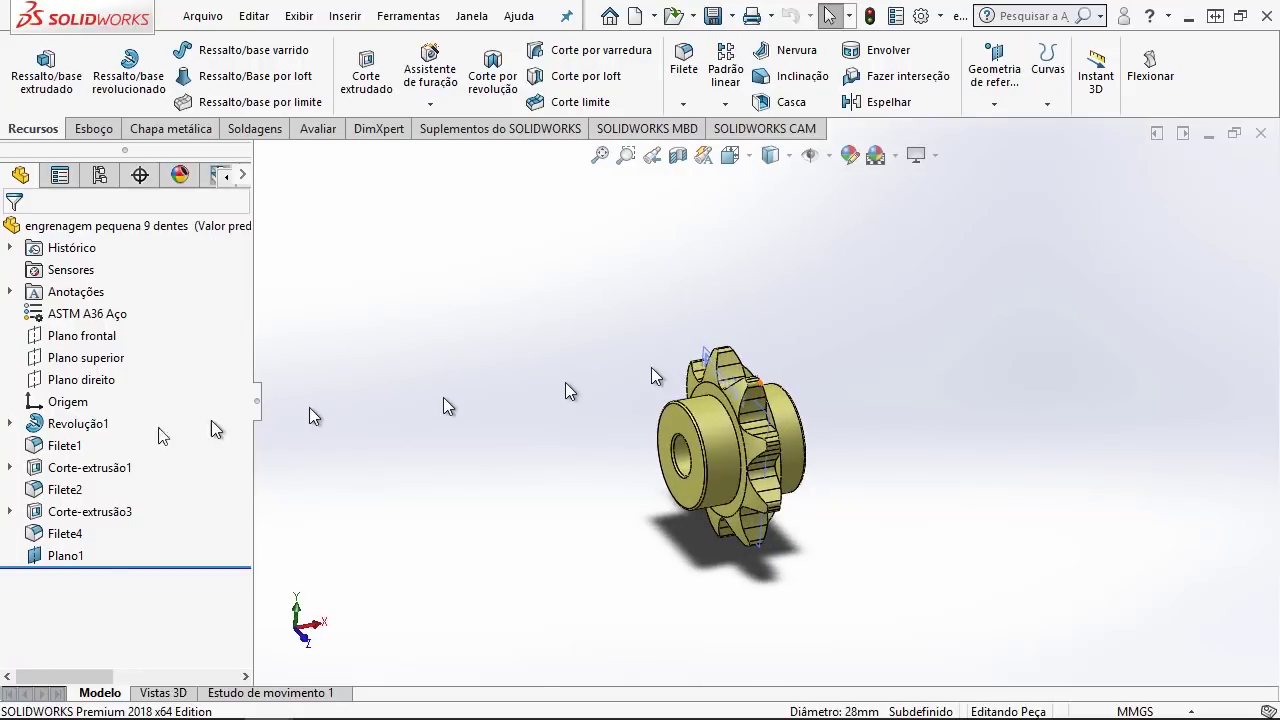
Step: Expand Revolução1, edit its Esboço1 sketch, then exit the sketch
click(11, 425)
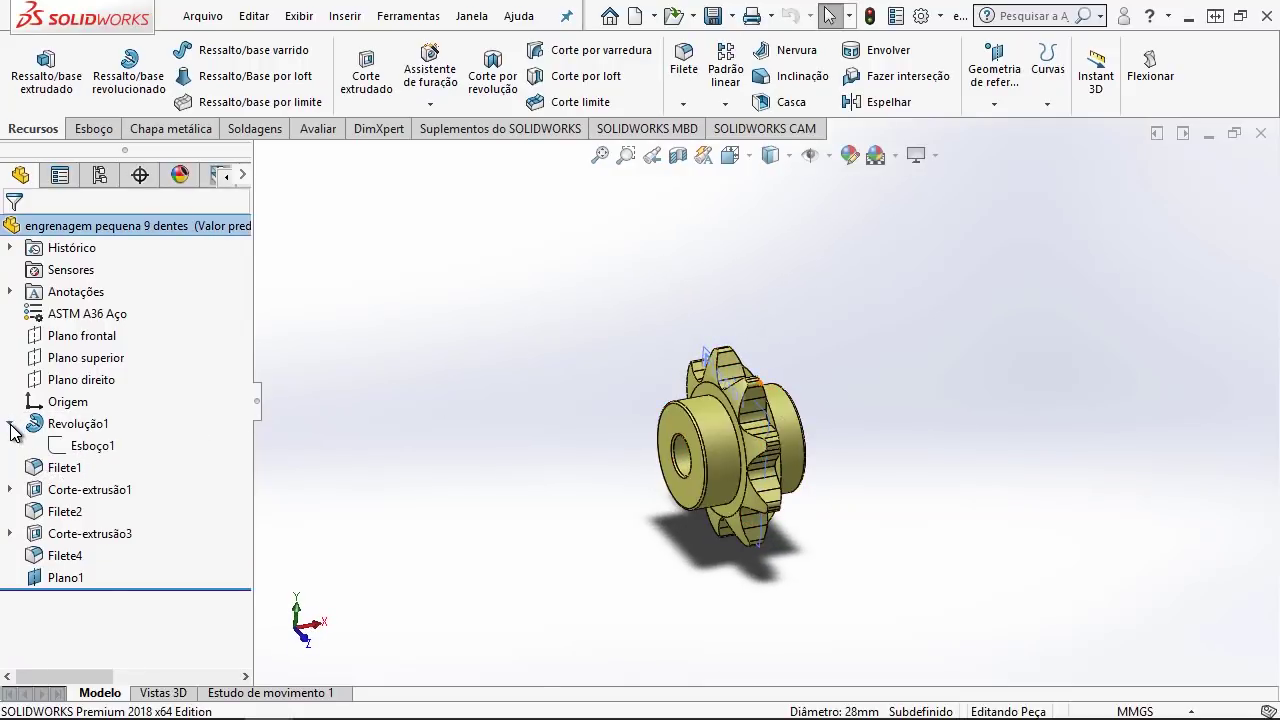
click(100, 448)
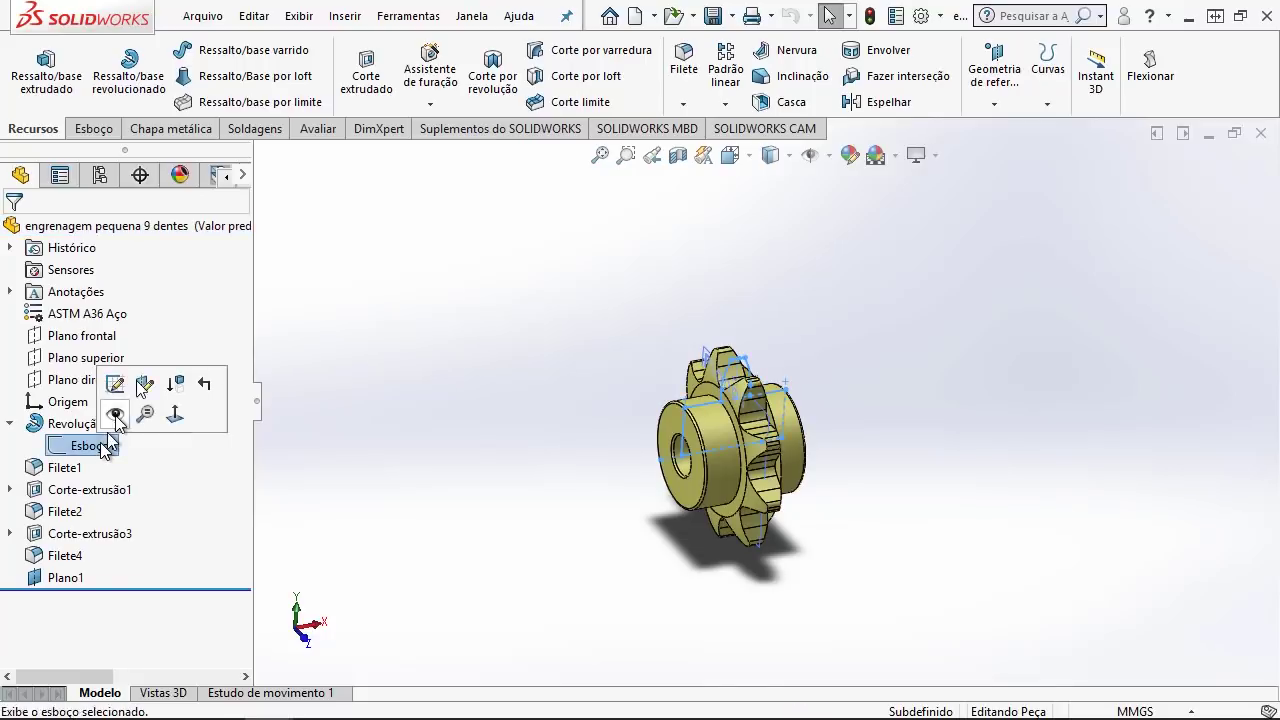
click(77, 378)
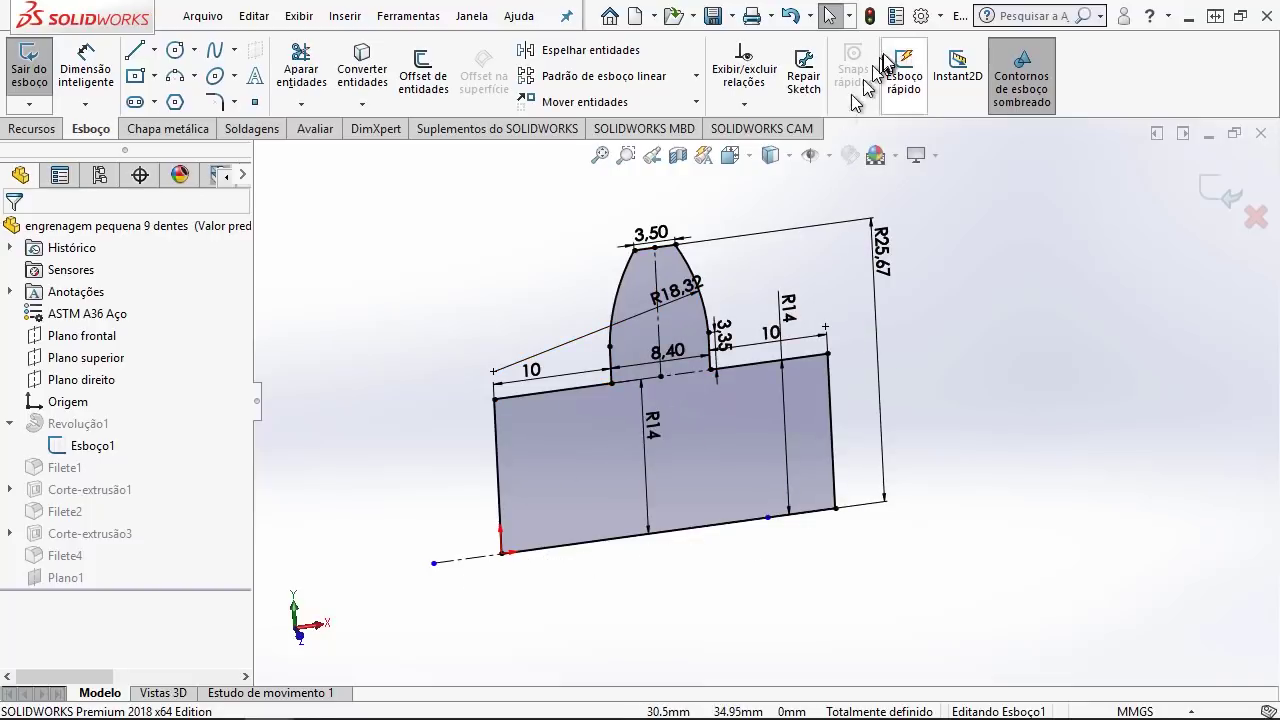
click(870, 22)
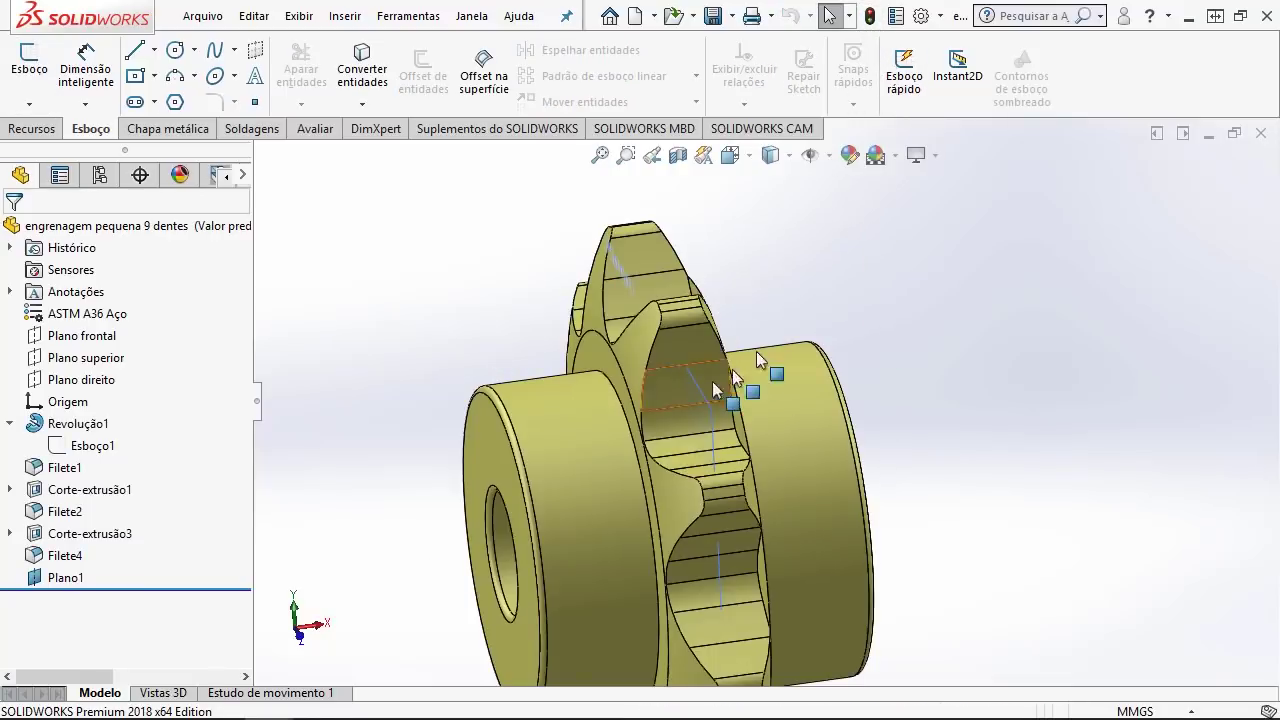
Step: Orbit the sprocket to inspect its tooth cut, then close the part window
middle_drag(704, 393, 817, 420)
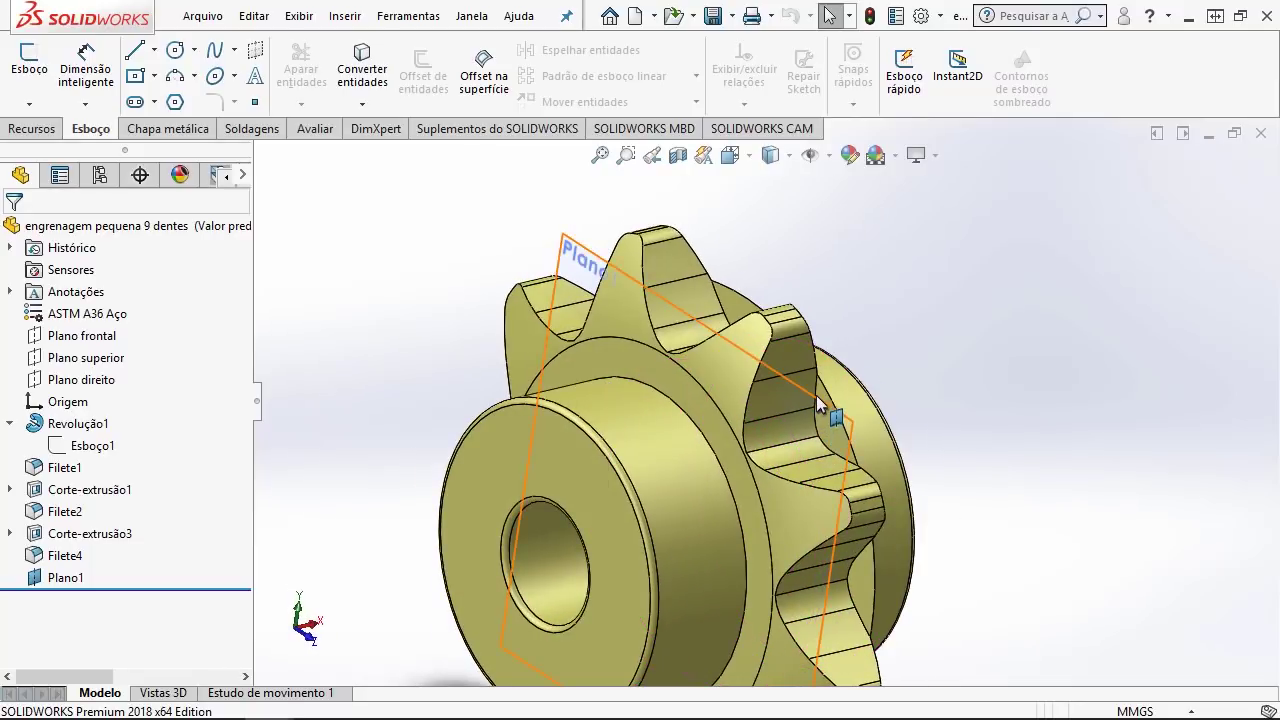
middle_drag(657, 305, 670, 200)
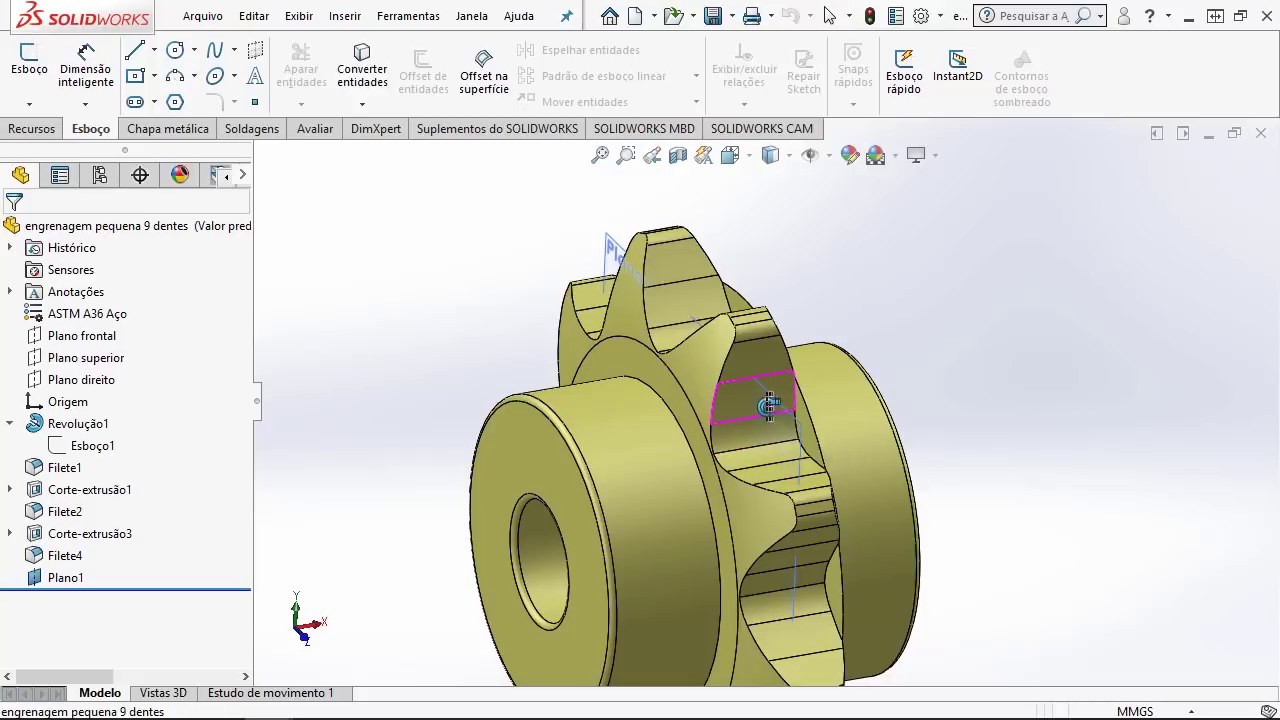
middle_drag(766, 402, 757, 398)
mouse_move(766, 330)
middle_down()
mouse_move(762, 345)
mouse_move(792, 322)
middle_up()
click(1261, 133)
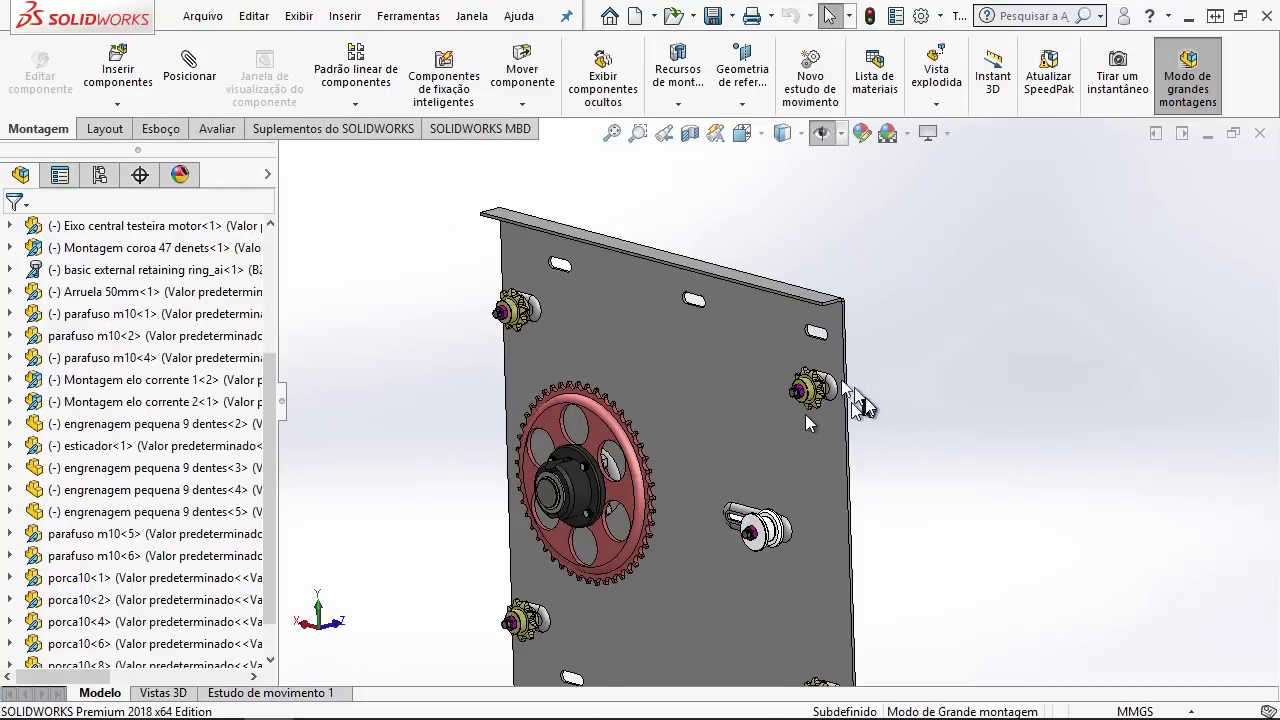
Step: Zoom out and select the right small sprocket, the 47-tooth gear and the central shaft
scroll(725, 410, down, 2)
scroll(719, 432, down, 3)
scroll(686, 449, down, 1)
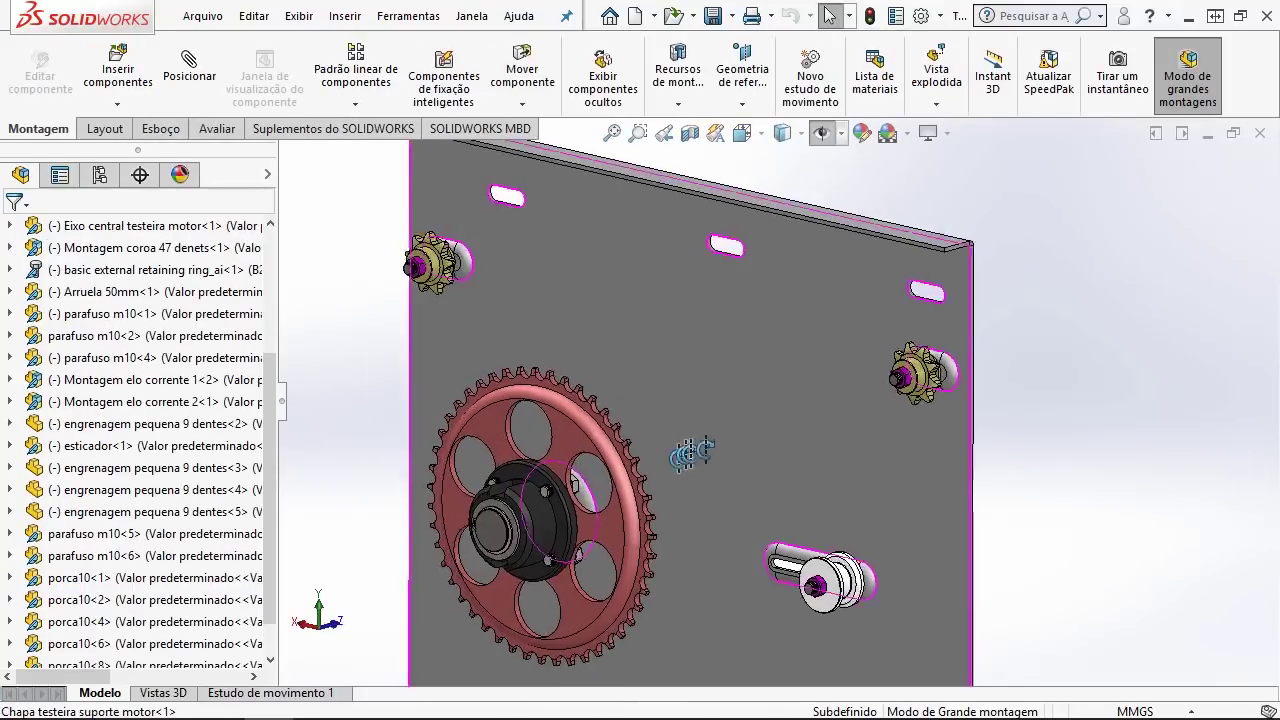
scroll(726, 451, down, 2)
scroll(903, 390, down, 2)
scroll(1060, 388, down, 2)
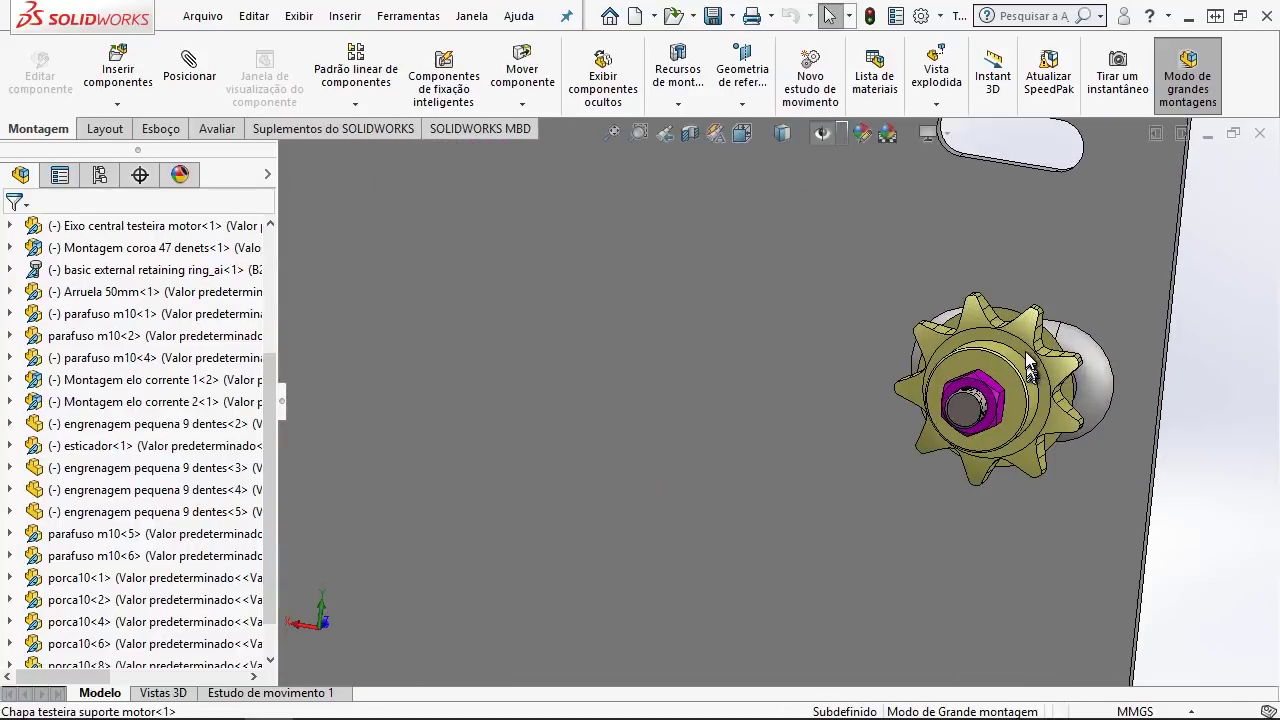
click(1025, 351)
scroll(910, 488, up, 5)
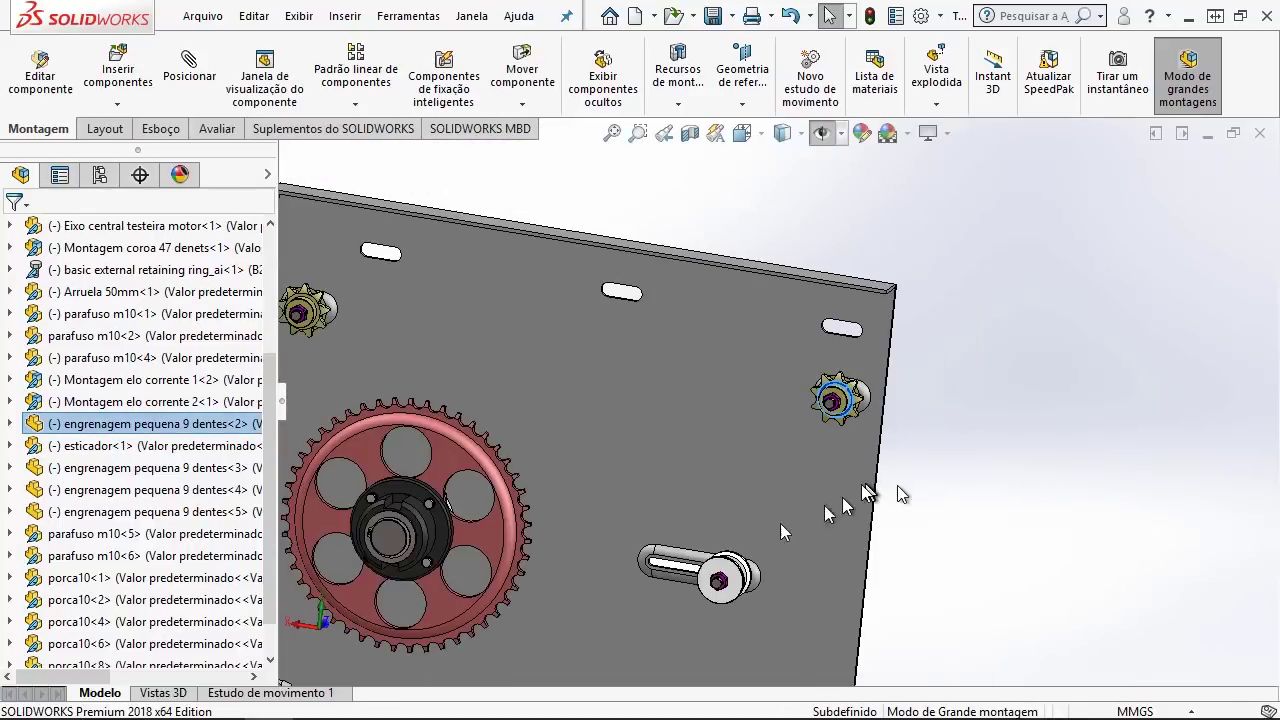
scroll(710, 535, up, 2)
click(551, 447)
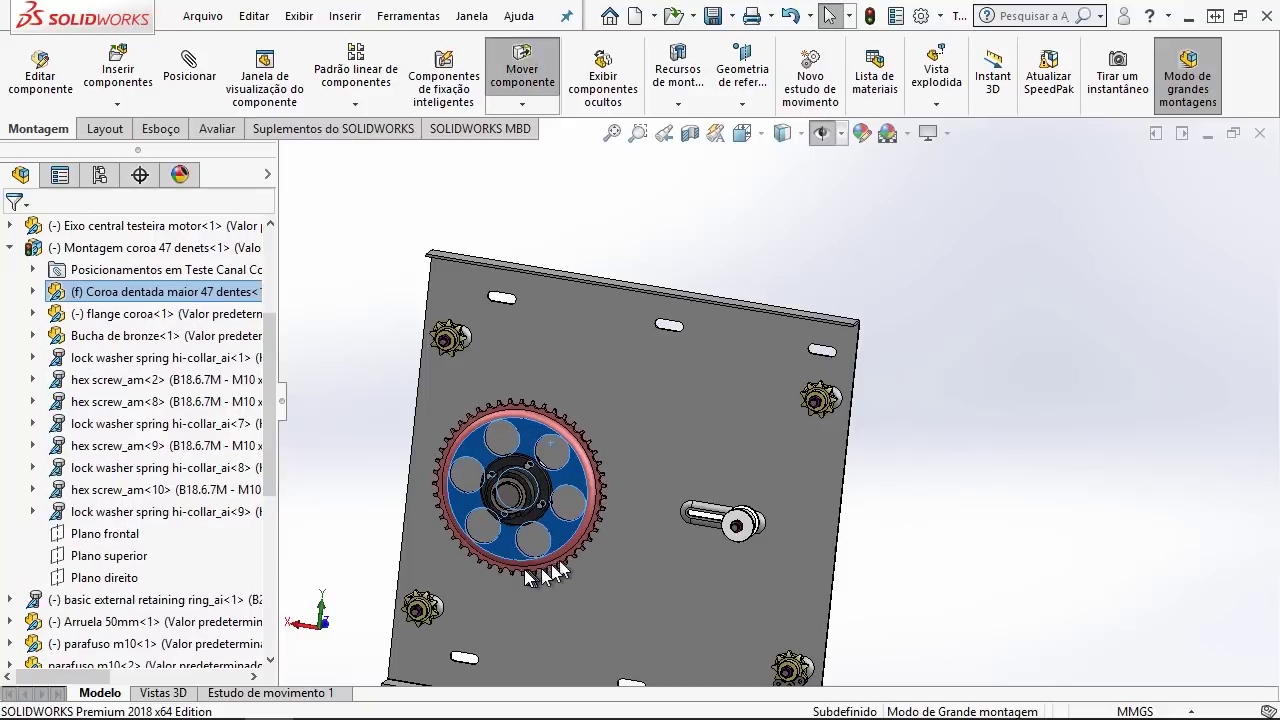
click(745, 514)
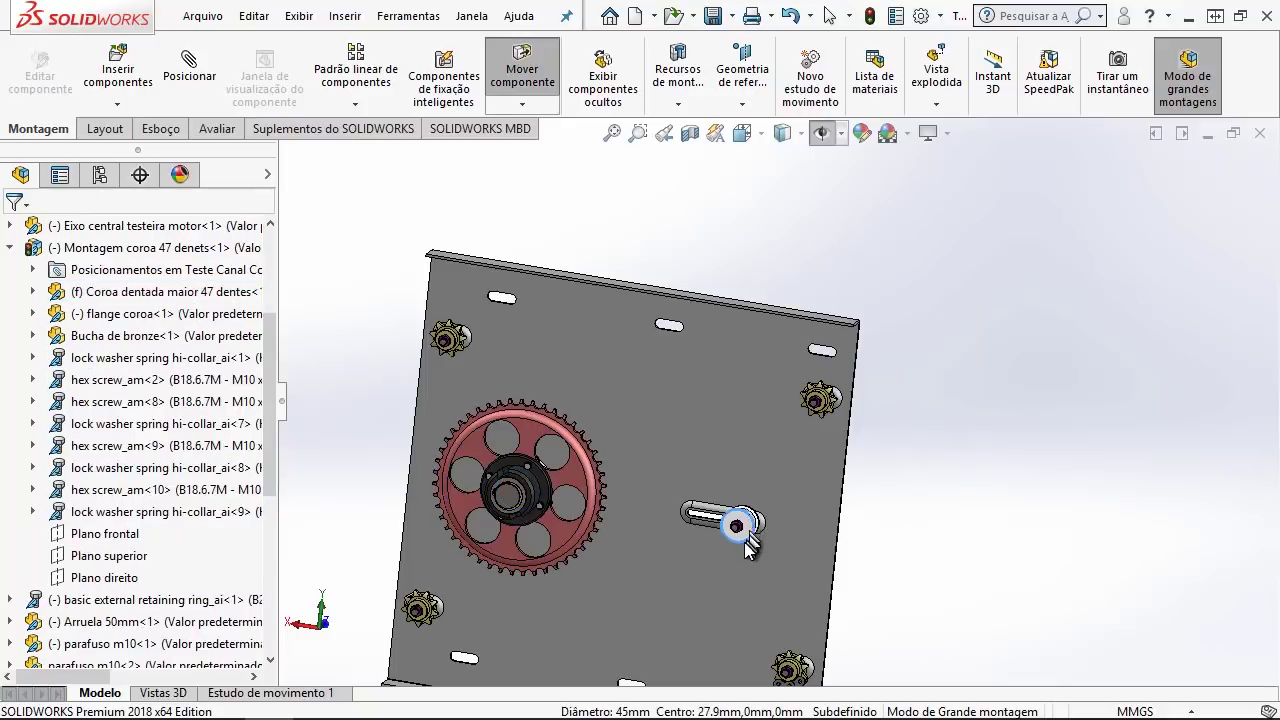
Step: In the Right view (Ctrl+3), select the 9-tooth sprocket and 47-tooth gear to compare alignment
key(ctrl+3)
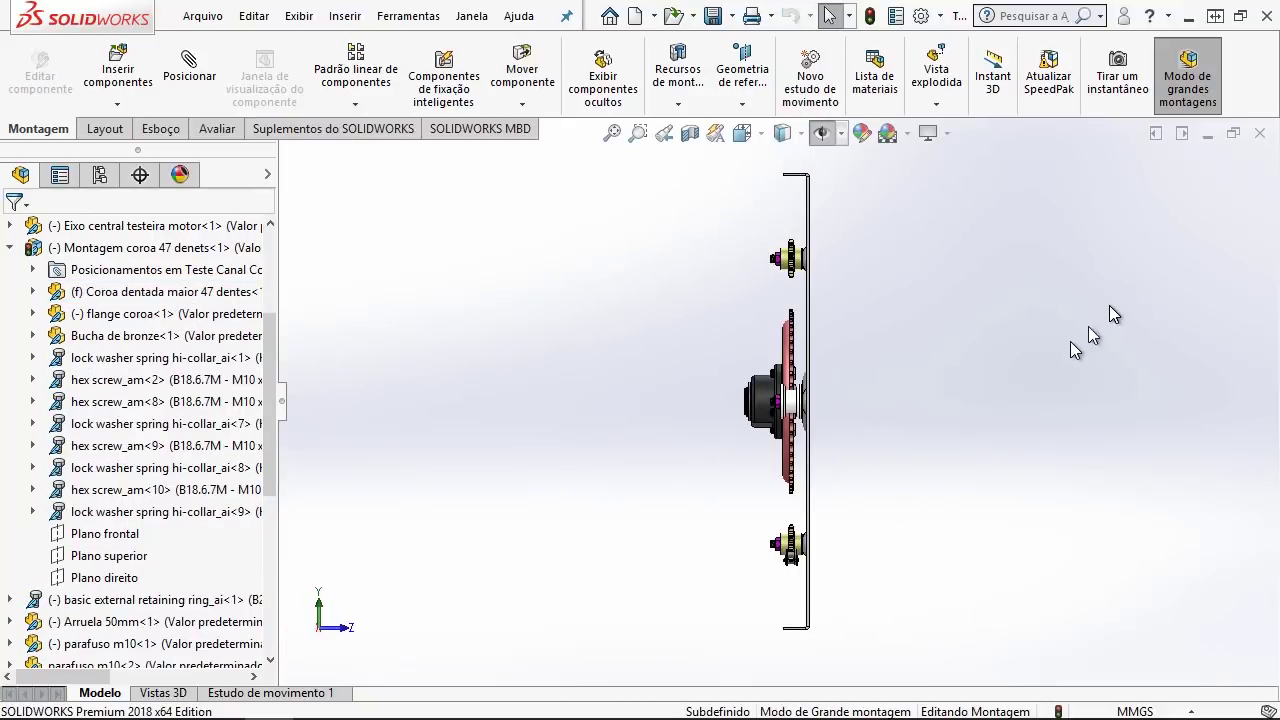
scroll(822, 296, down, 3)
scroll(718, 305, down, 3)
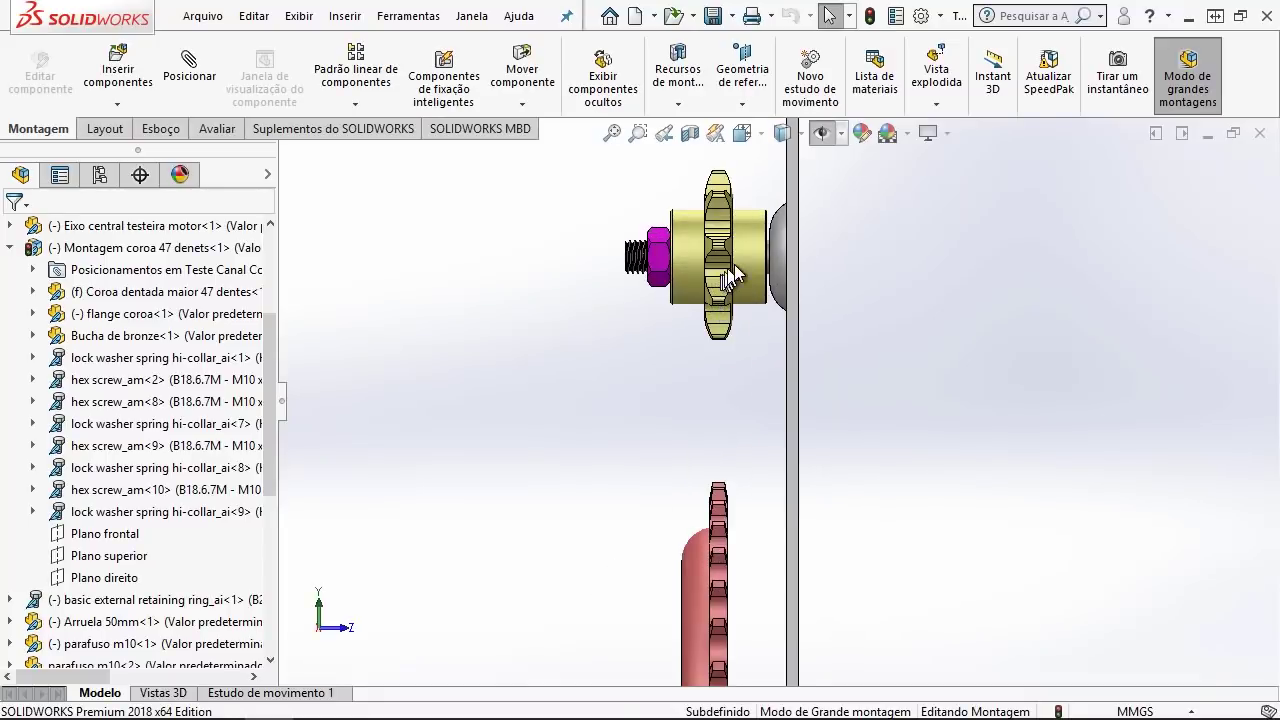
click(733, 278)
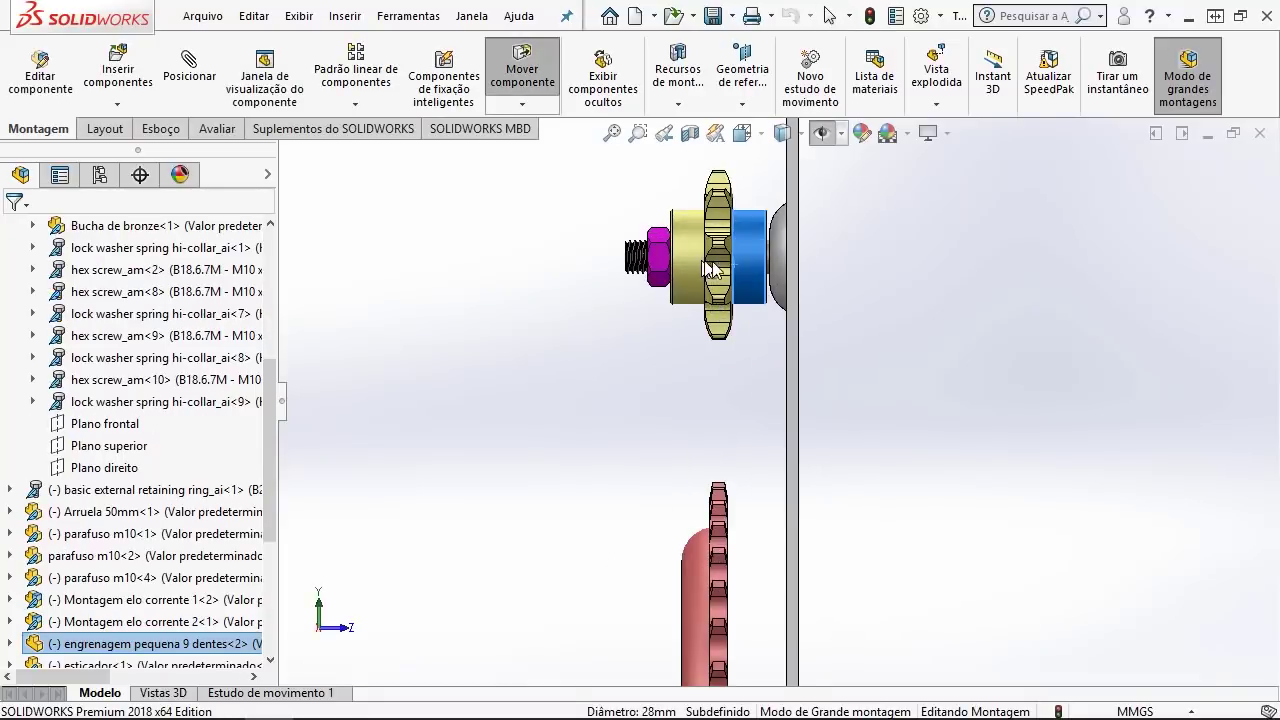
click(680, 596)
scroll(690, 540, up, 2)
scroll(715, 460, up, 1)
scroll(748, 541, up, 3)
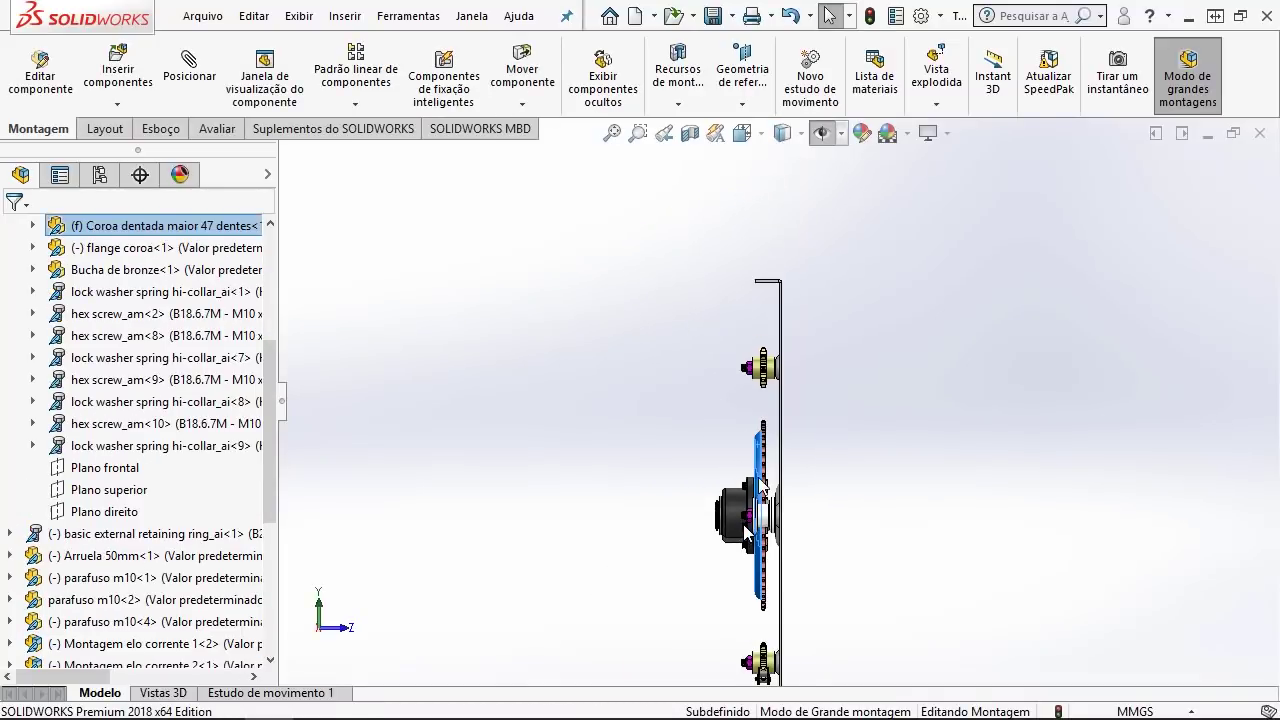
scroll(764, 510, down, 3)
scroll(776, 480, down, 3)
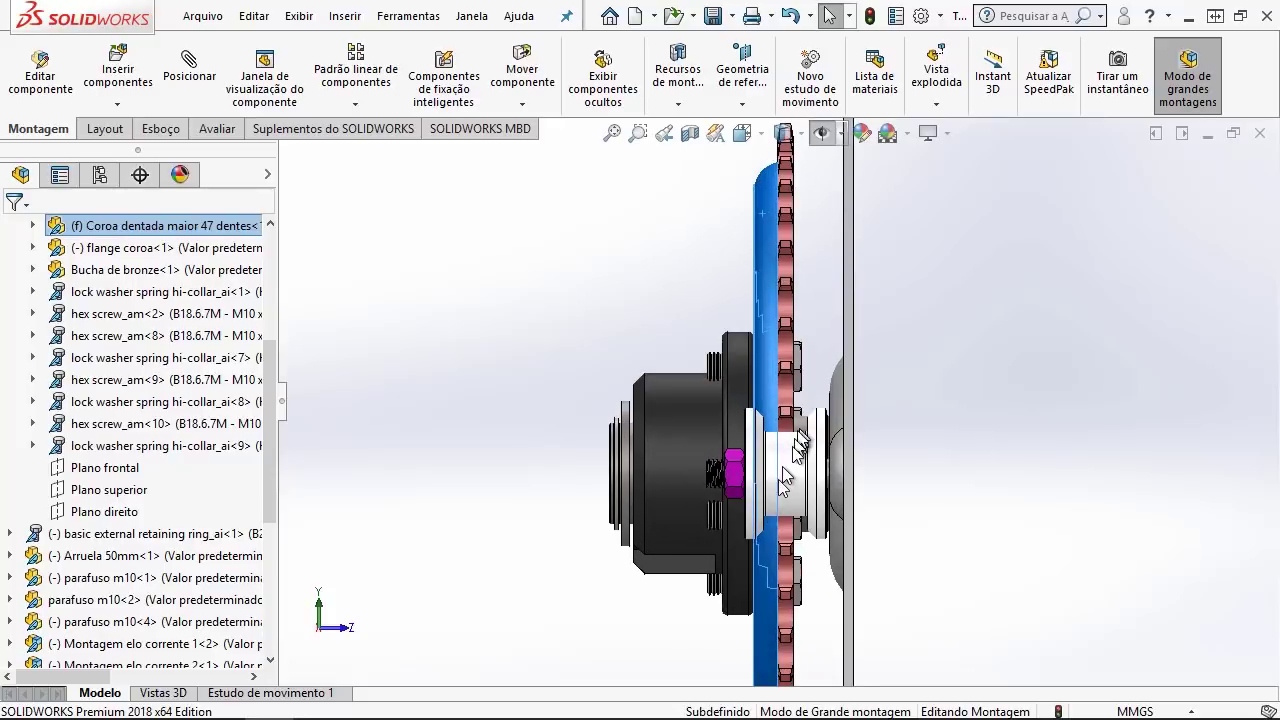
scroll(785, 474, up, 5)
Step: Orbit back to an angled 3-D view of the plate and clear the selection
middle_drag(781, 520, 875, 498)
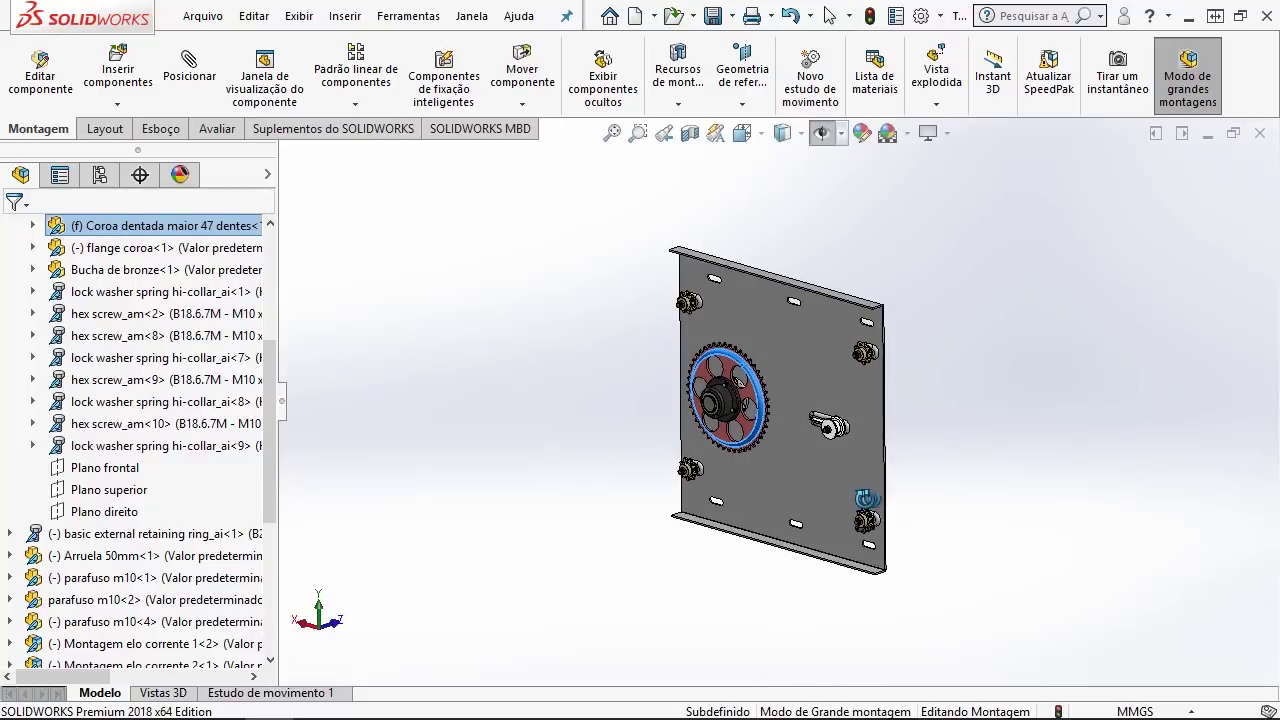
click(957, 405)
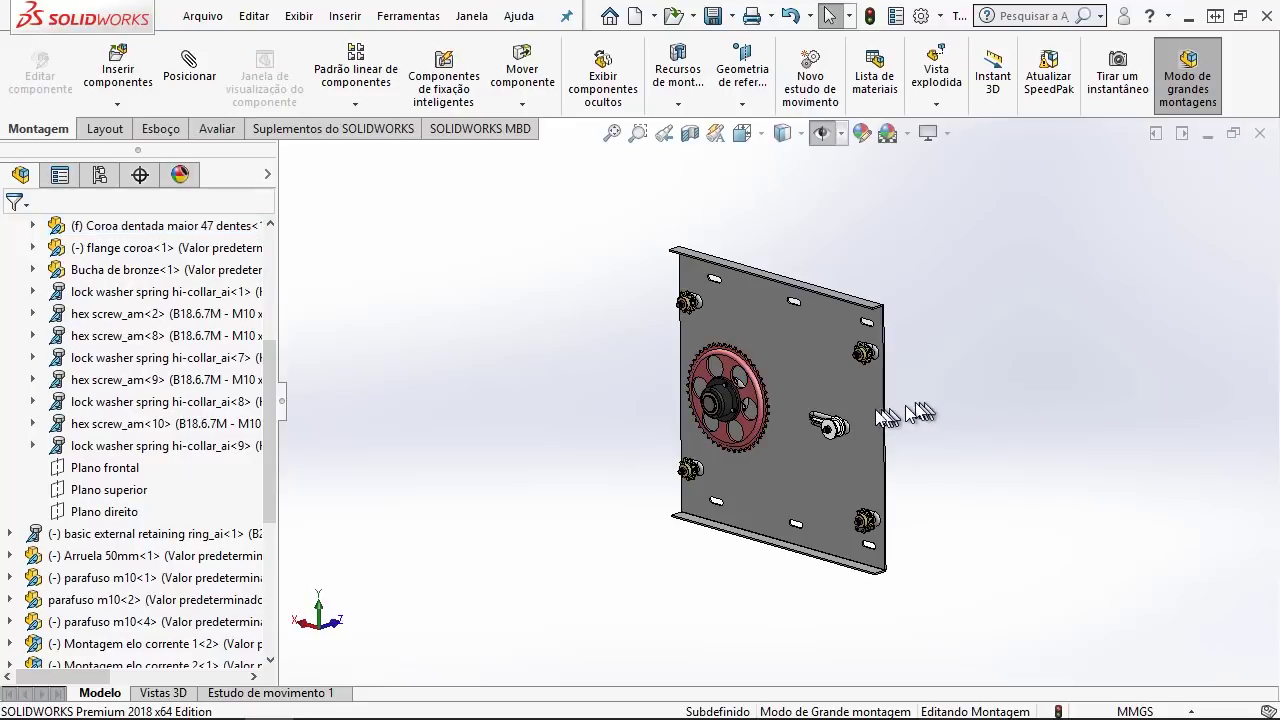
scroll(707, 420, down, 3)
scroll(740, 381, up, 3)
middle_drag(740, 381, 752, 398)
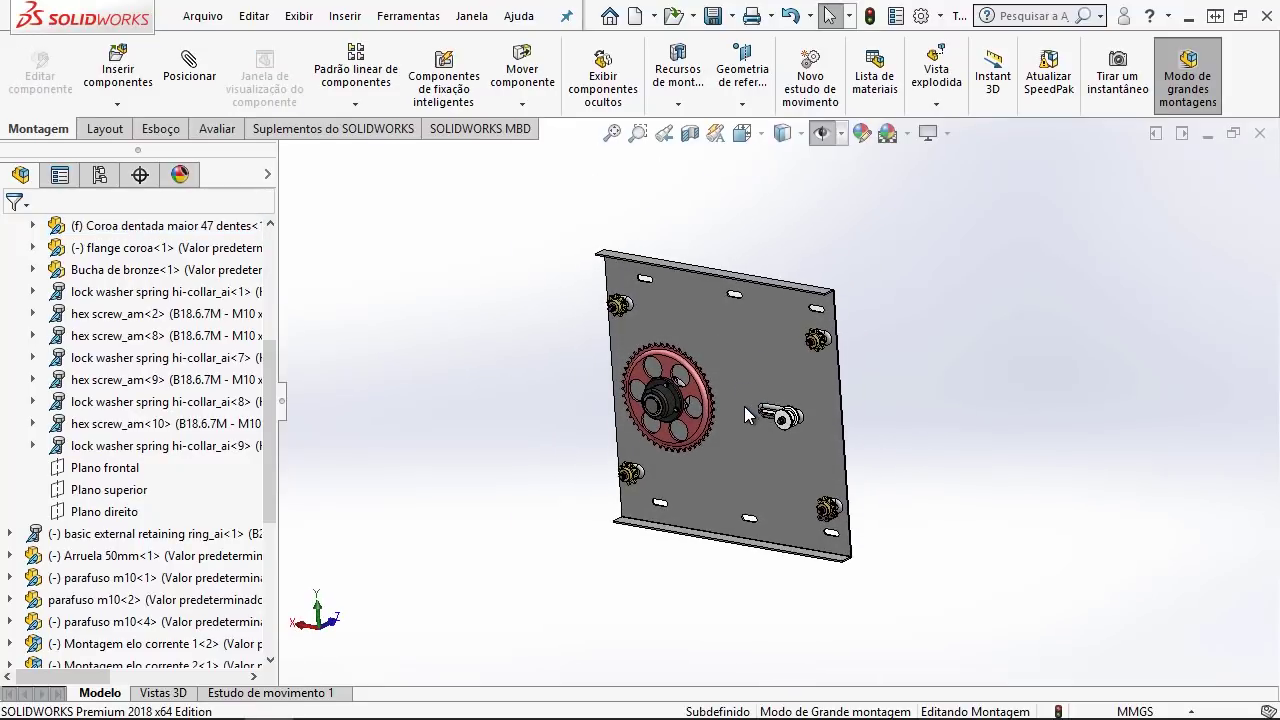
scroll(580, 410, down, 2)
scroll(80, 370, down, 5)
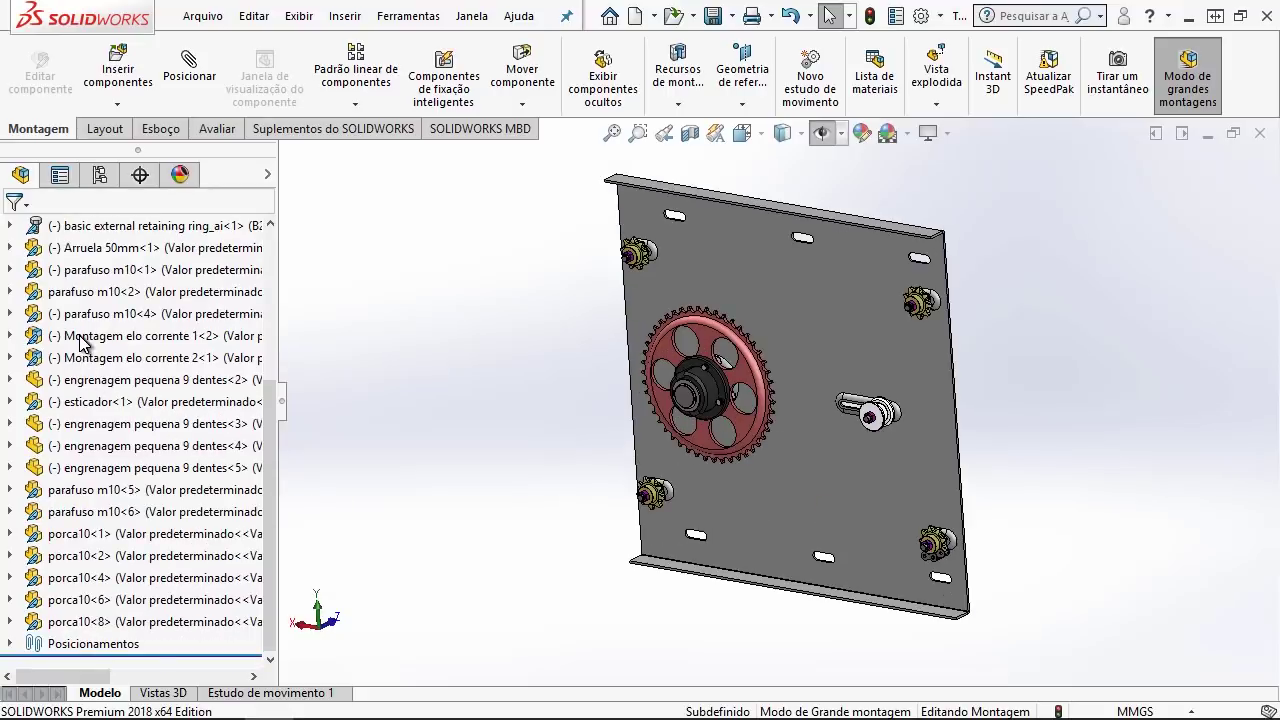
double_click(83, 345)
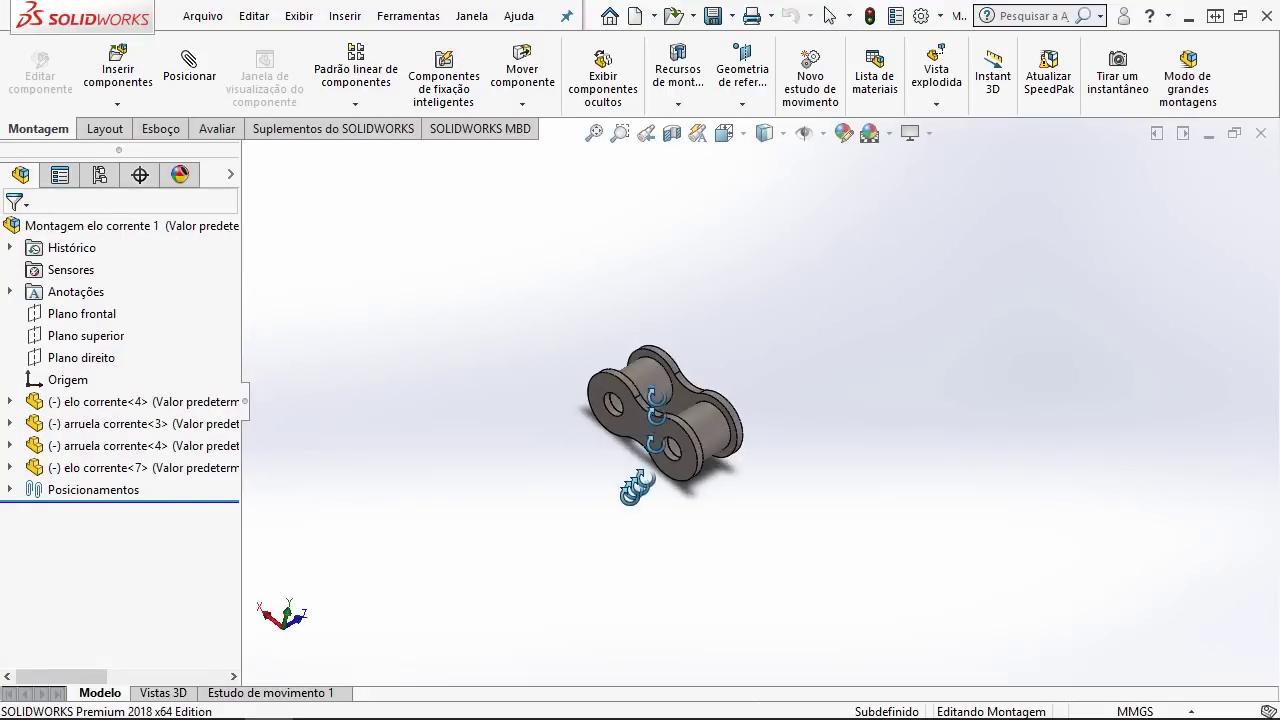
scroll(670, 410, down, 2)
scroll(675, 400, down, 2)
scroll(683, 395, down, 1)
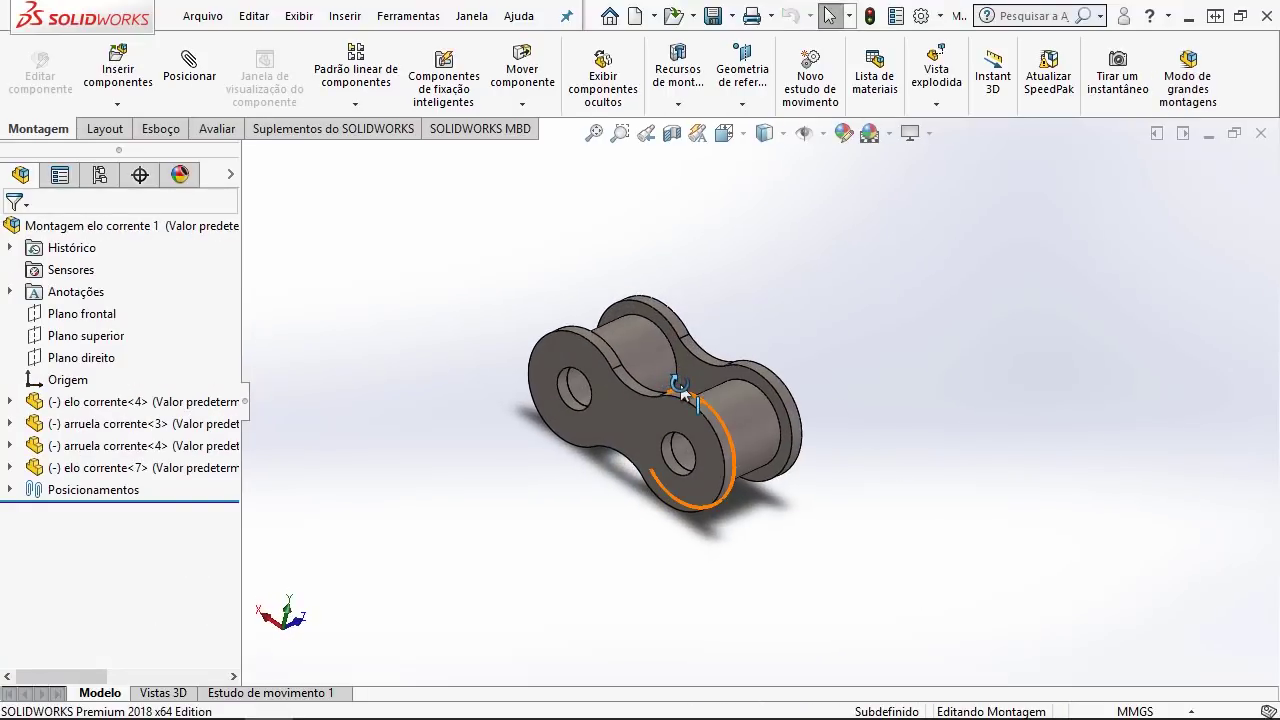
key(ctrl+Tab)
double_click(72, 402)
scroll(728, 428, down, 3)
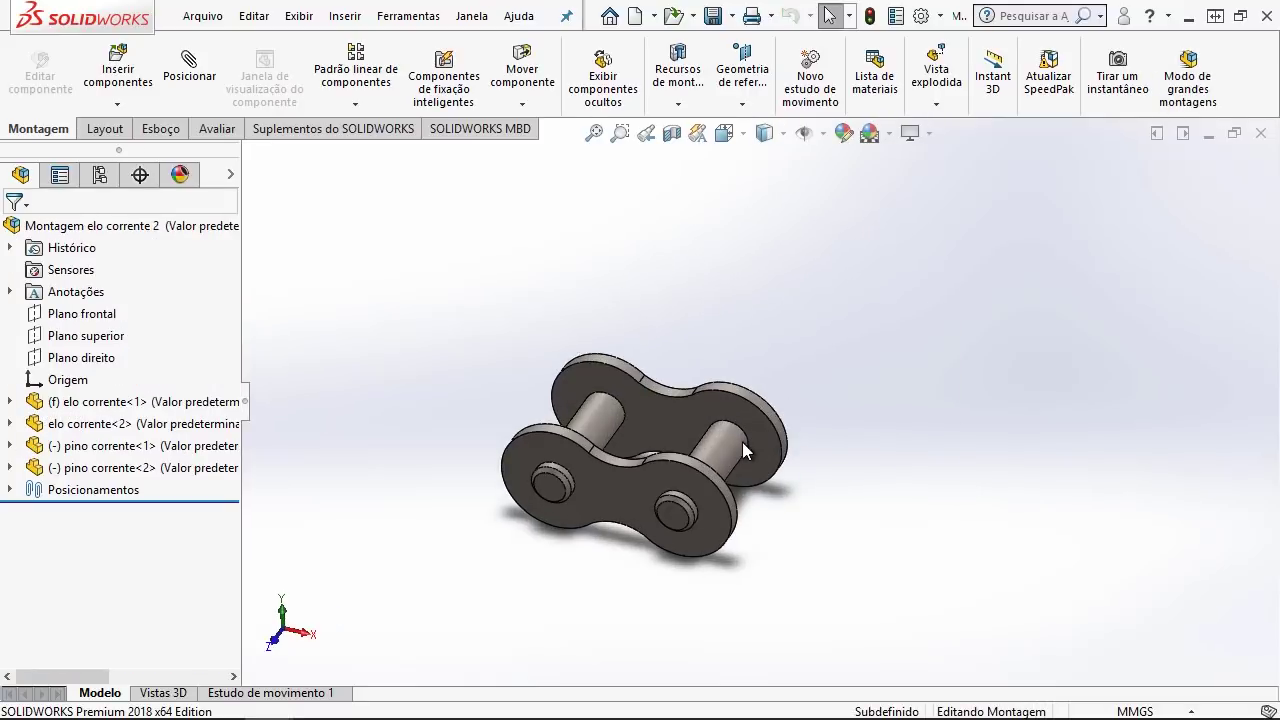
middle_drag(742, 442, 630, 426)
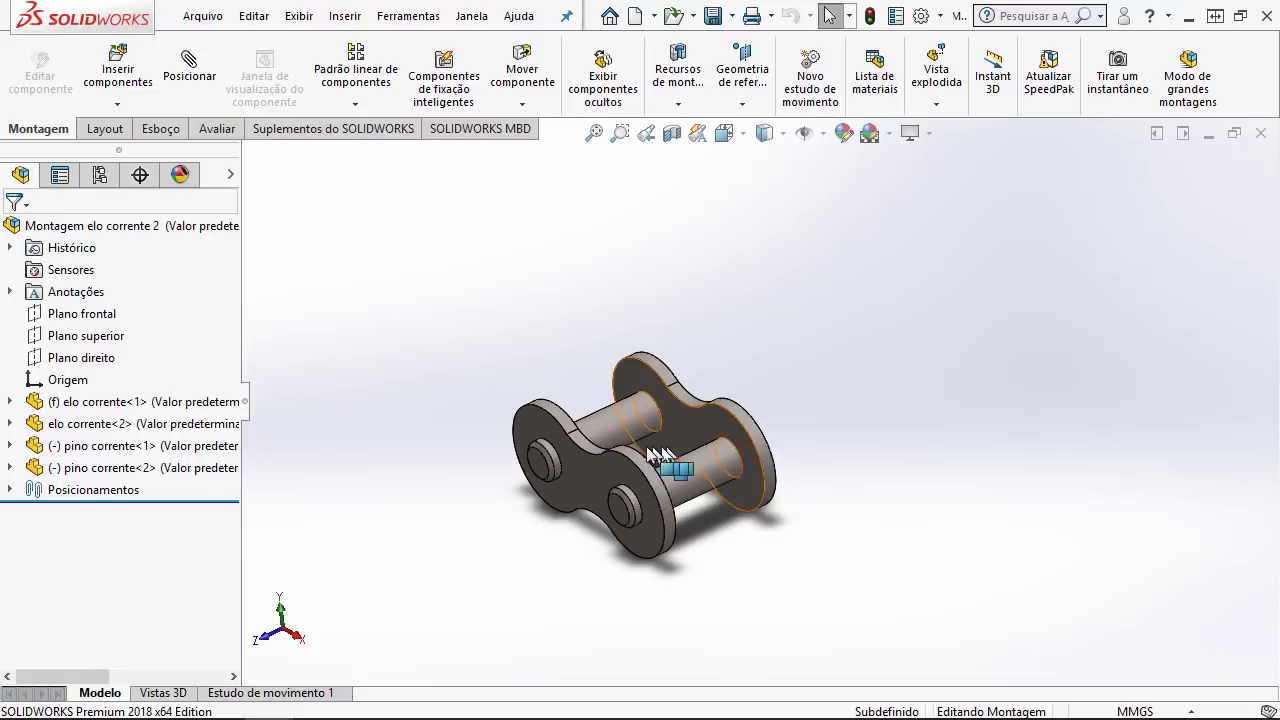
scroll(644, 459, up, 2)
scroll(643, 430, up, 2)
key(ctrl+Tab)
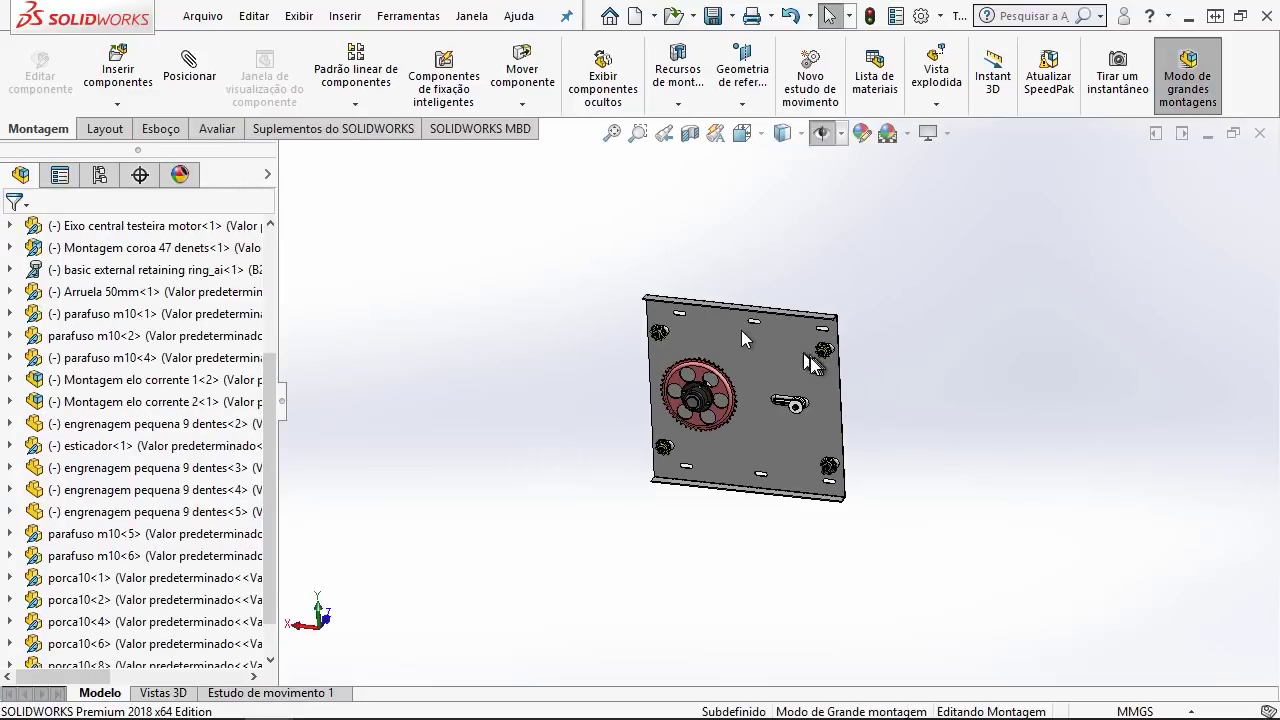
scroll(741, 330, down, 1)
scroll(810, 357, down, 2)
scroll(843, 343, down, 1)
scroll(845, 340, down, 1)
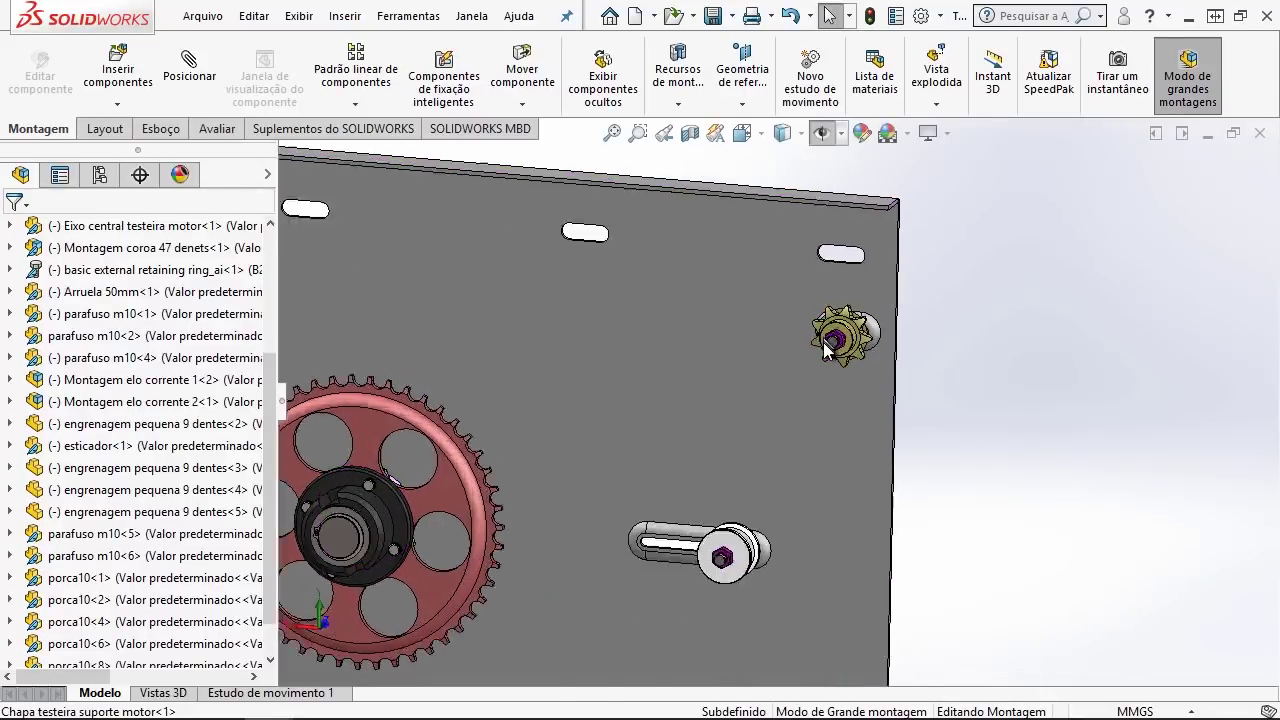
scroll(848, 336, down, 1)
scroll(850, 333, down, 1)
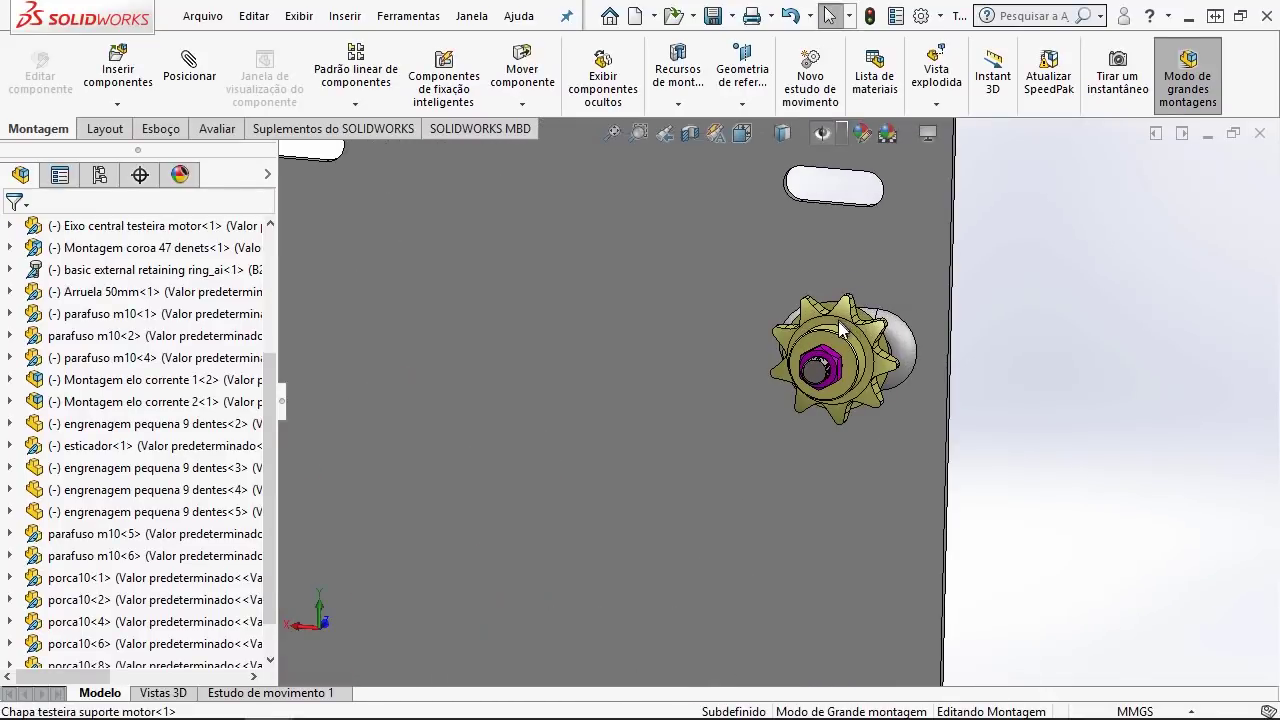
click(835, 323)
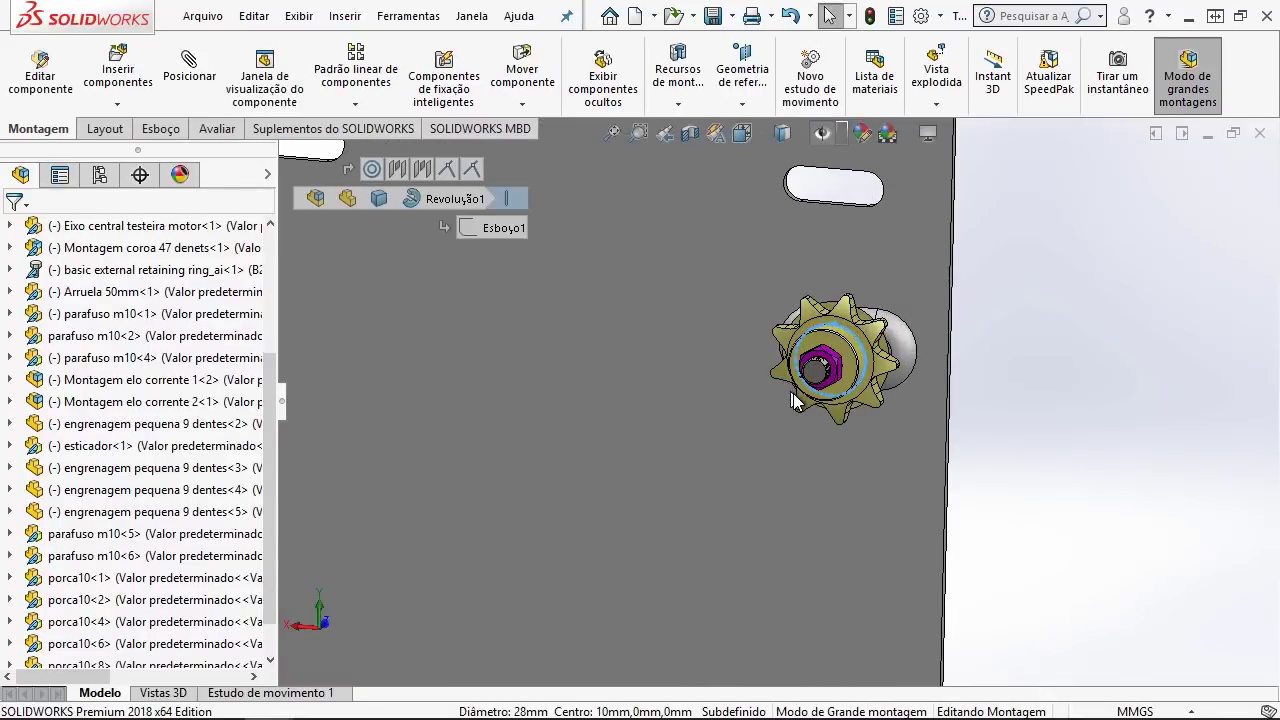
scroll(790, 405, up, 3)
scroll(777, 409, up, 1)
scroll(746, 467, down, 2)
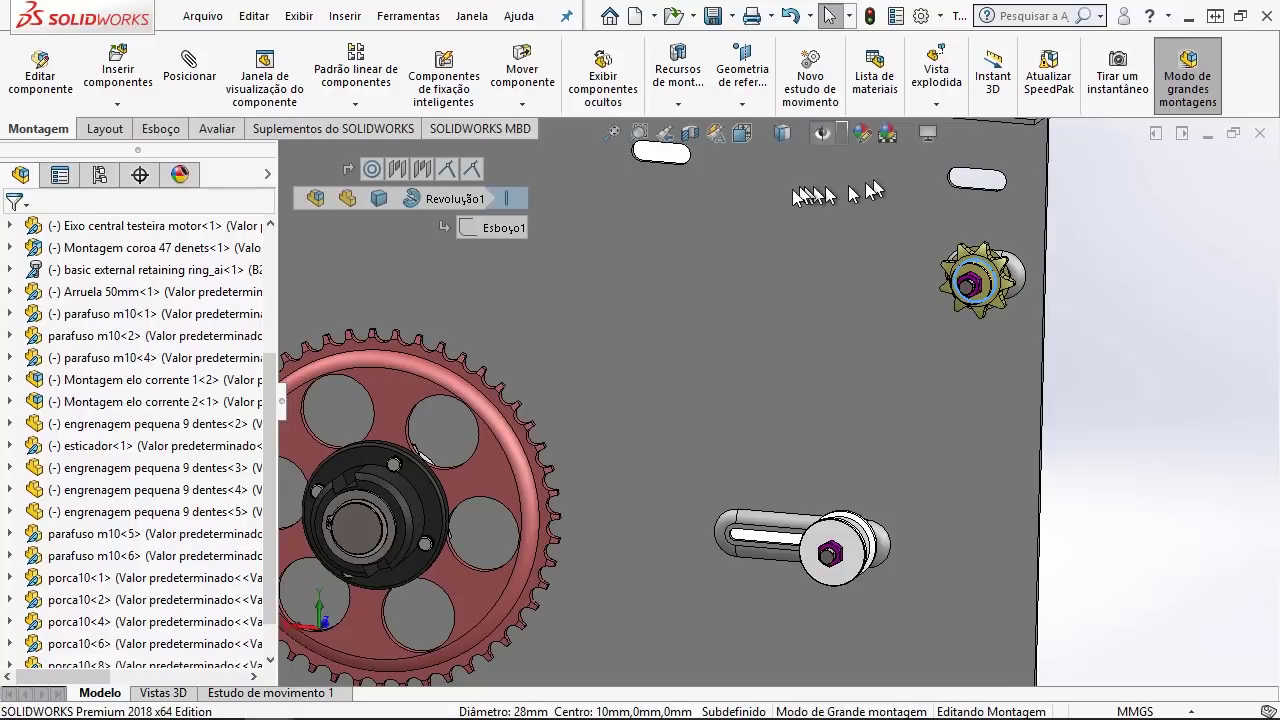
key(f)
scroll(710, 468, down, 3)
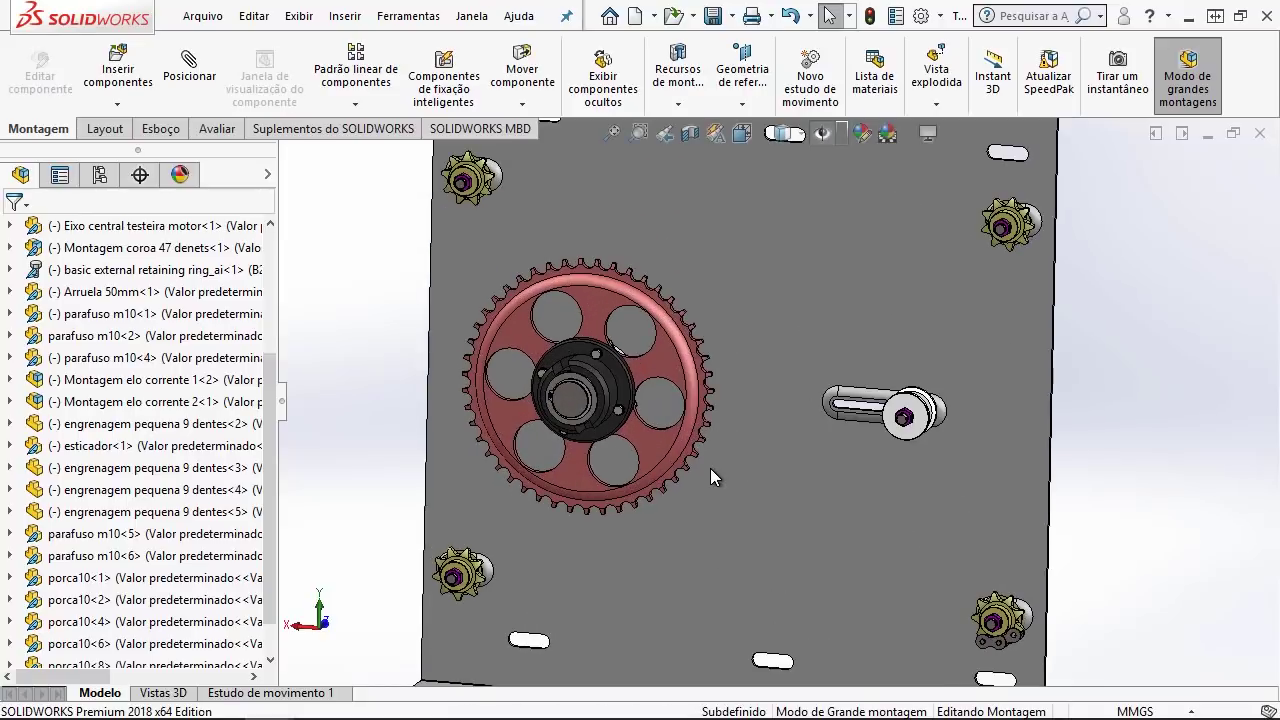
middle_drag(710, 468, 801, 430)
scroll(717, 498, up, 3)
click(801, 430)
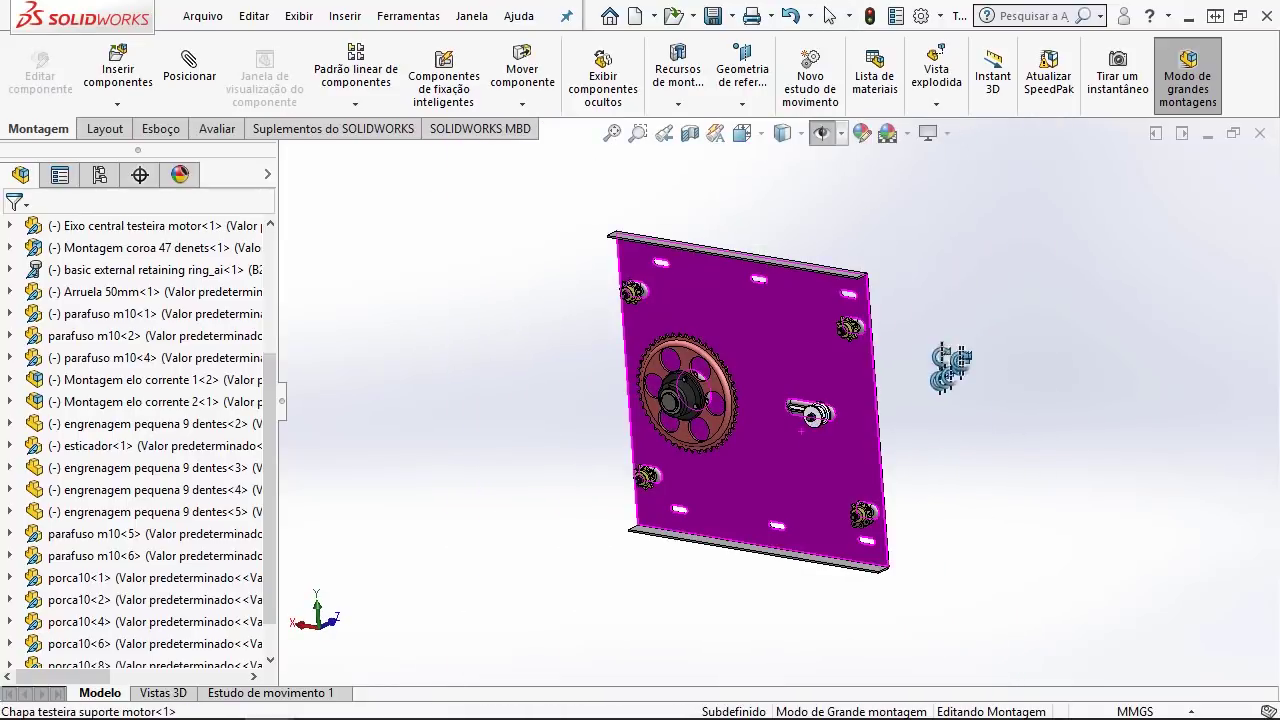
click(918, 365)
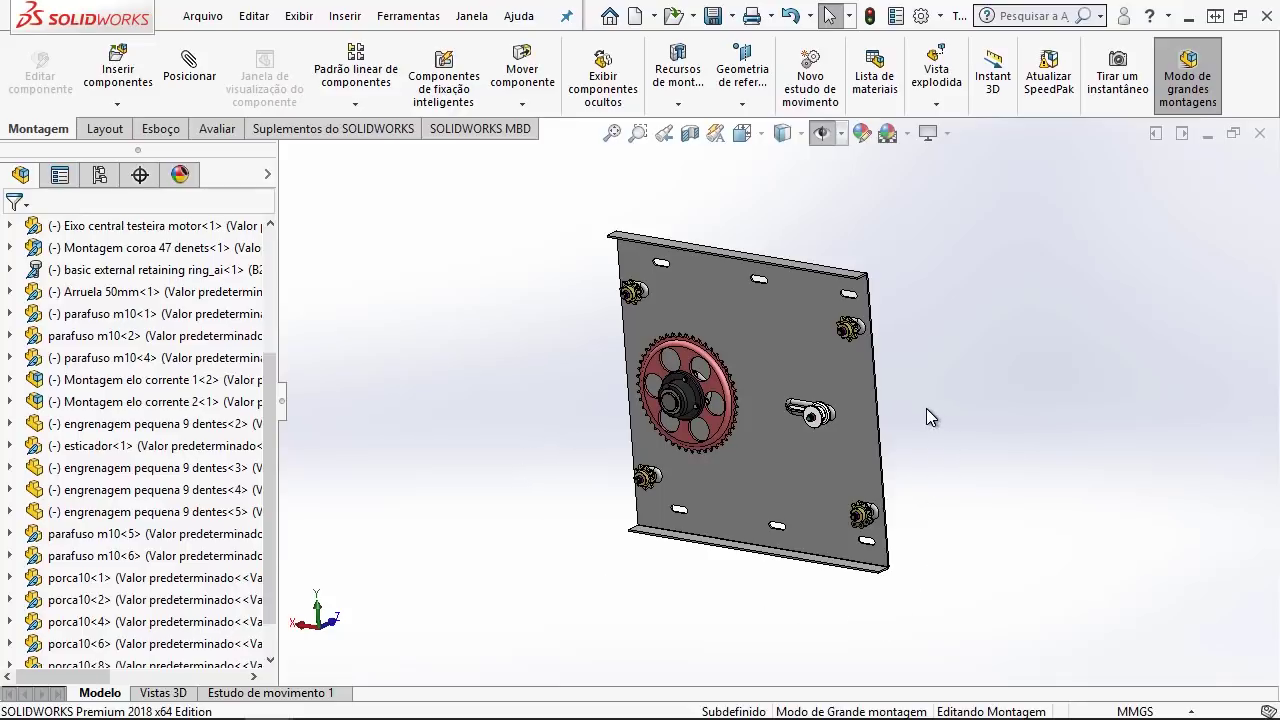
scroll(756, 357, down, 2)
scroll(865, 413, up, 1)
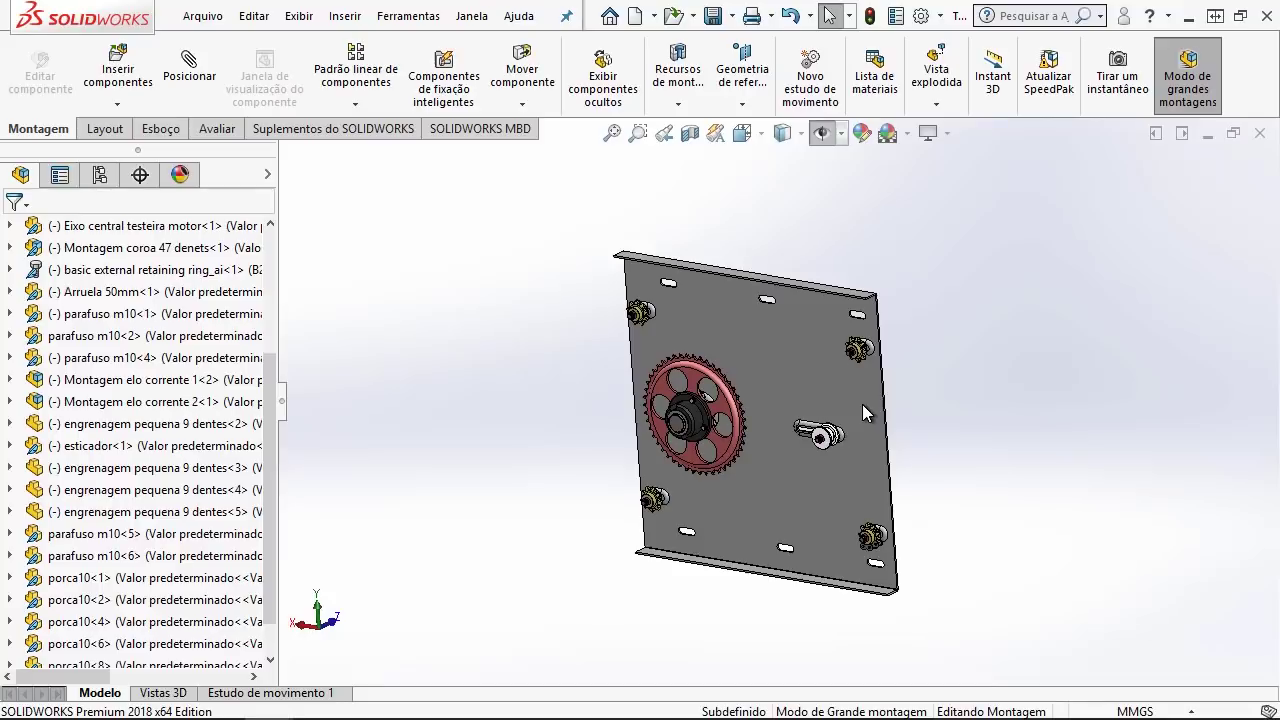
scroll(744, 382, up, 3)
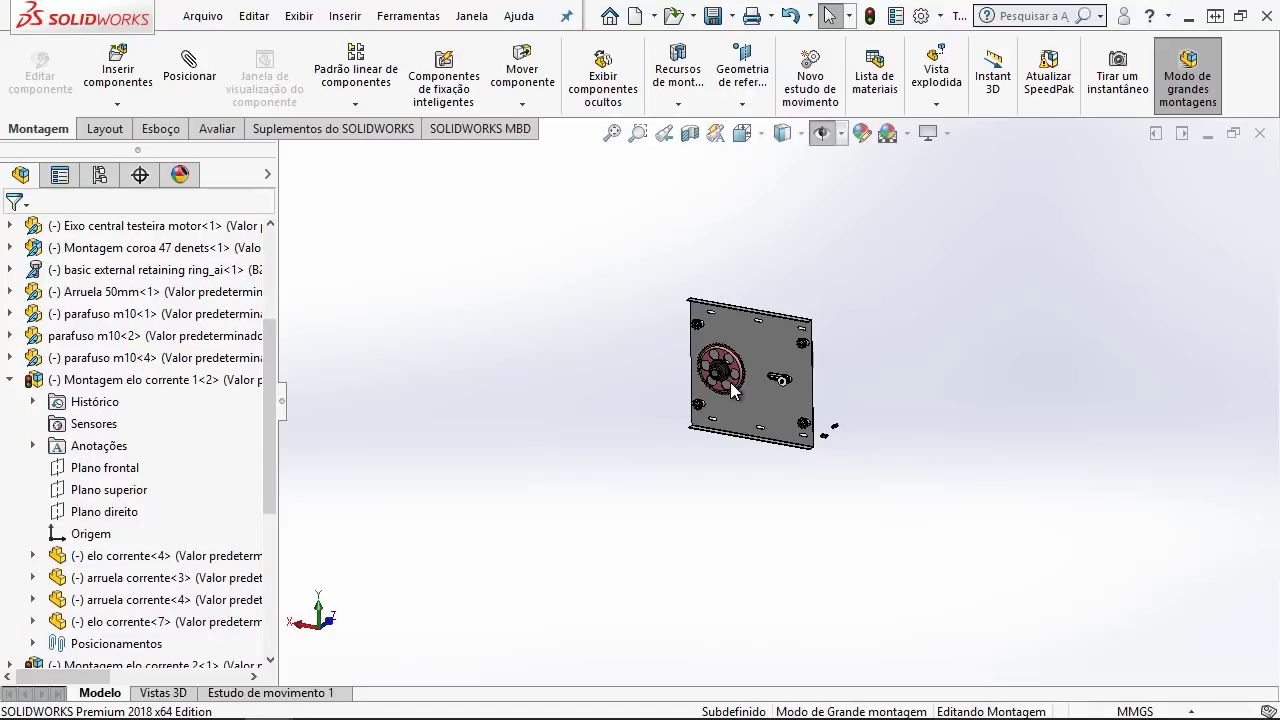
scroll(760, 401, down, 1)
scroll(770, 482, down, 2)
scroll(804, 482, down, 2)
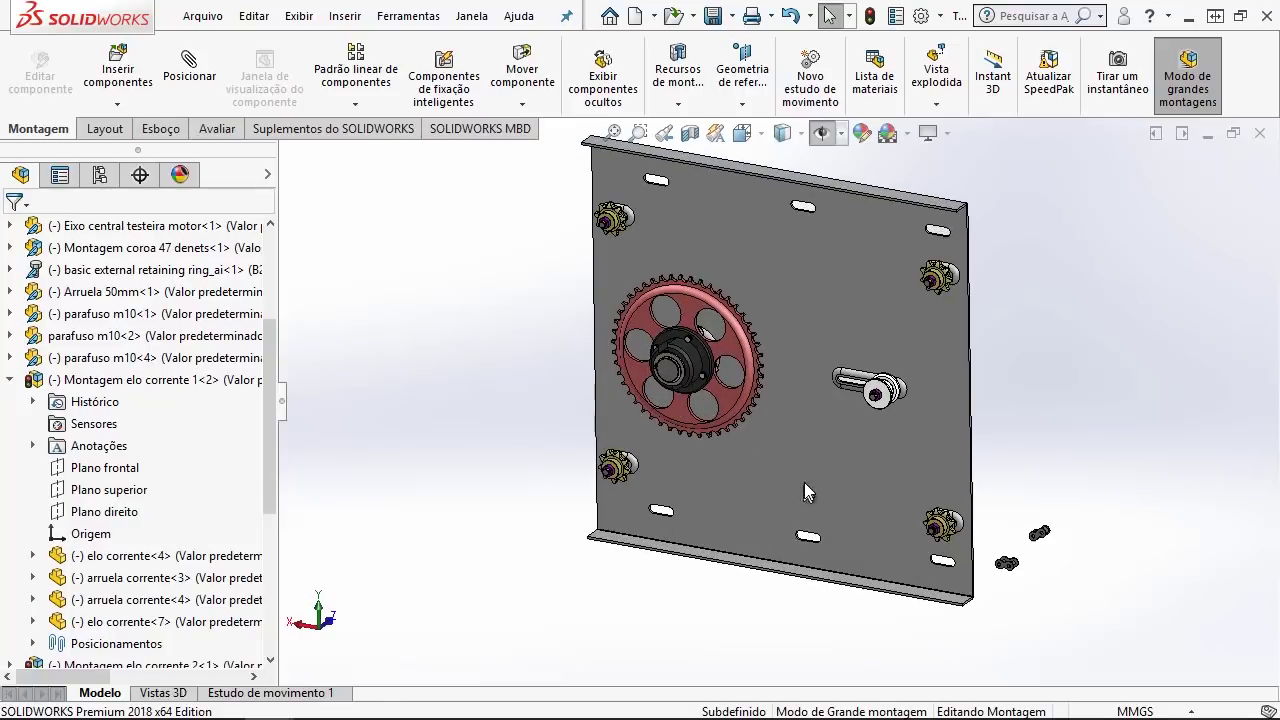
scroll(798, 410, up, 1)
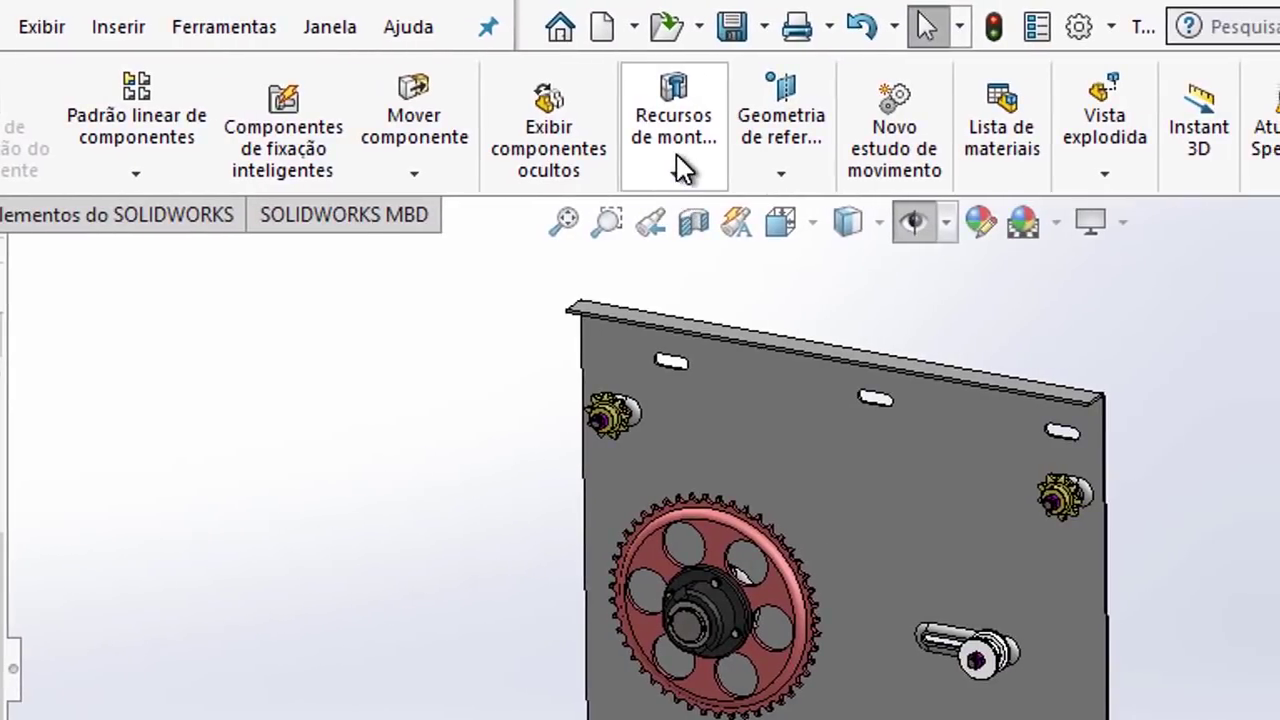
Step: Start a Belt/Chain feature and pick the upper-left small sprocket's face as the first member
click(680, 181)
click(683, 537)
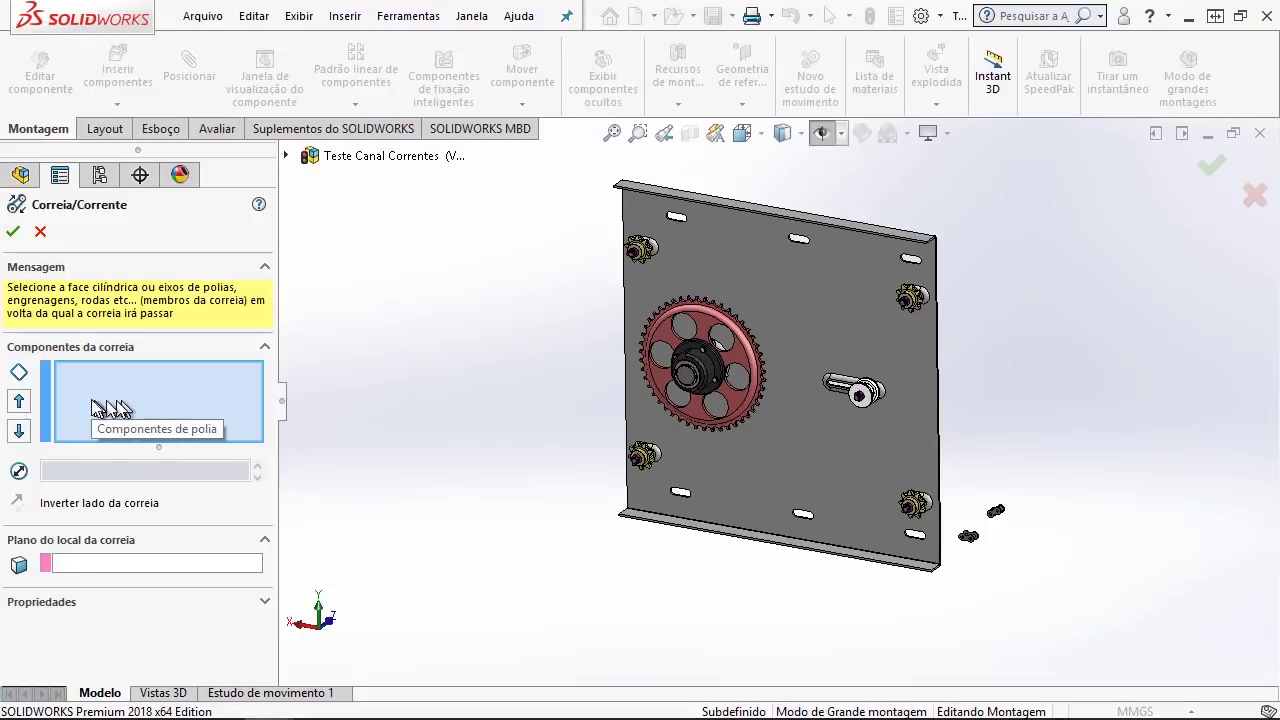
scroll(651, 286, up, 5)
scroll(700, 310, up, 3)
middle_drag(758, 328, 710, 357)
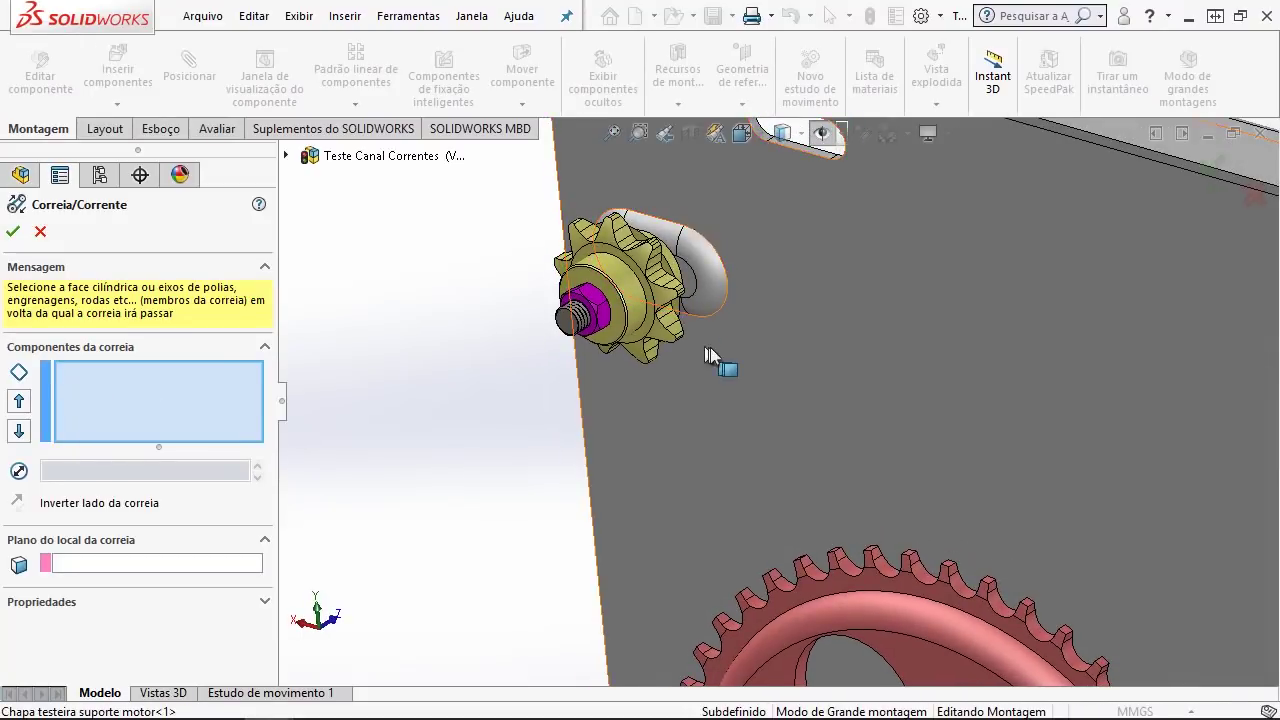
scroll(620, 296, up, 2)
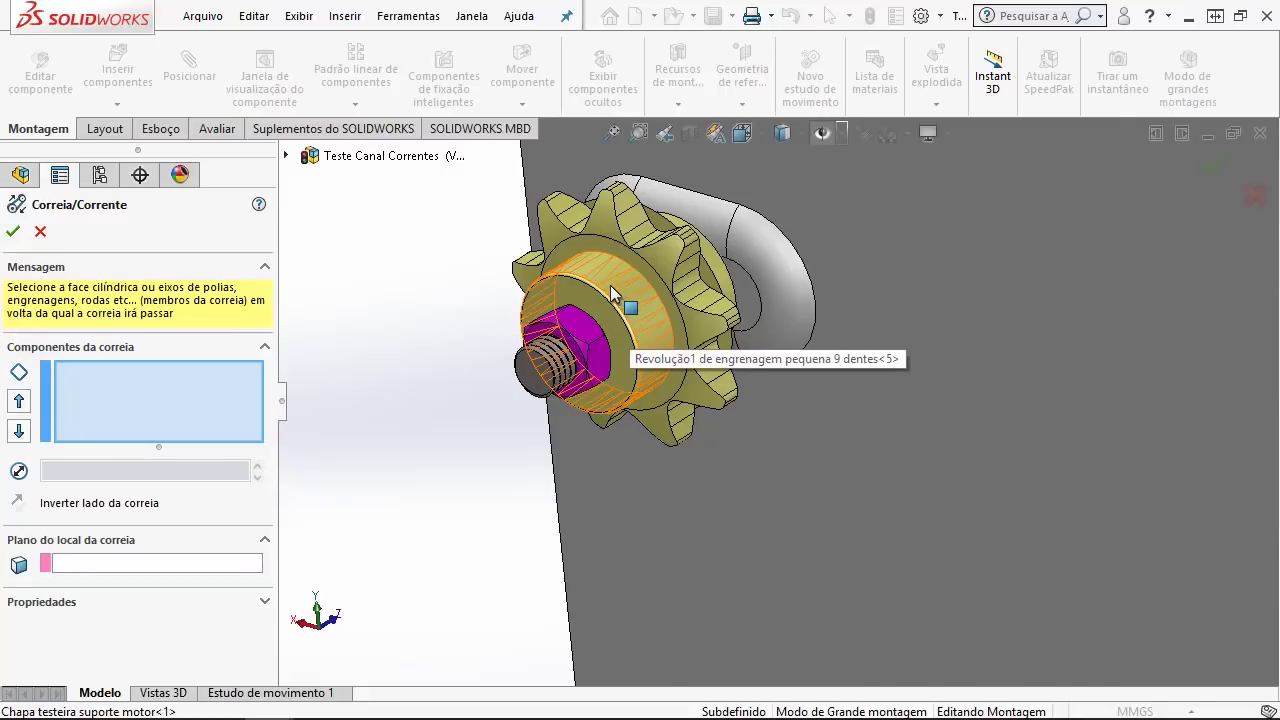
click(613, 293)
scroll(640, 330, down, 3)
scroll(668, 365, up, 2)
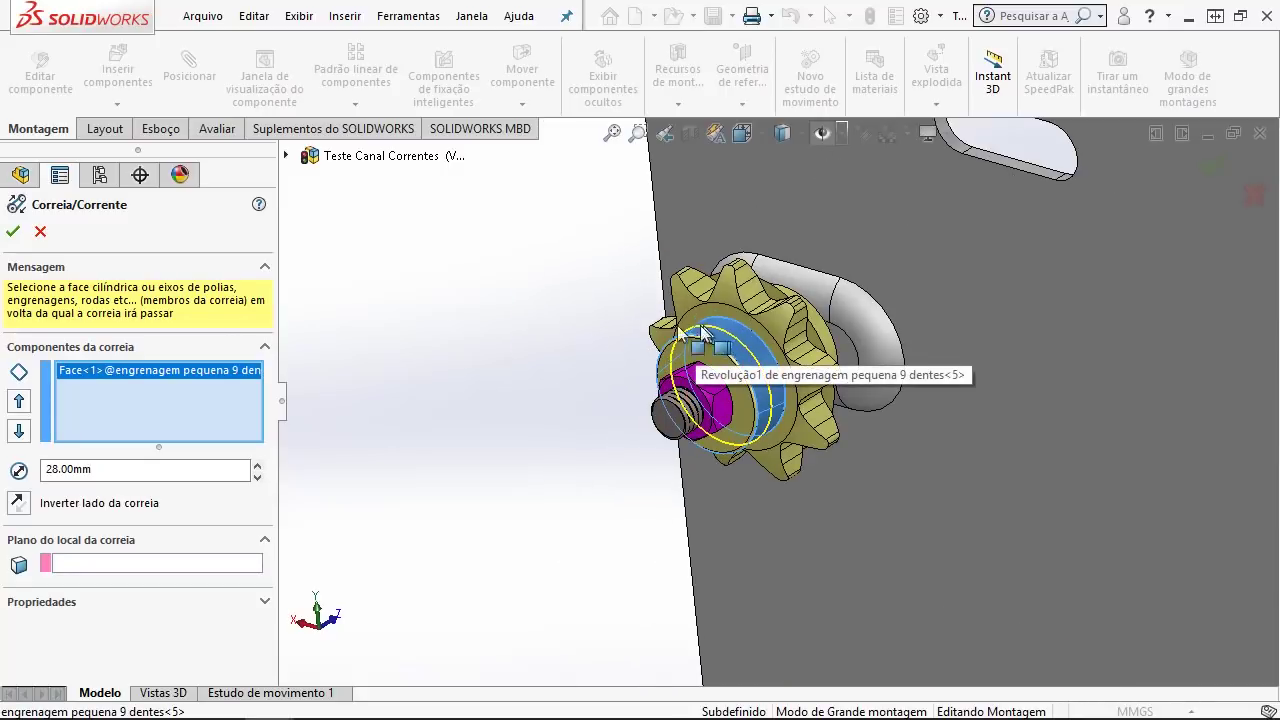
middle_drag(509, 374, 683, 347)
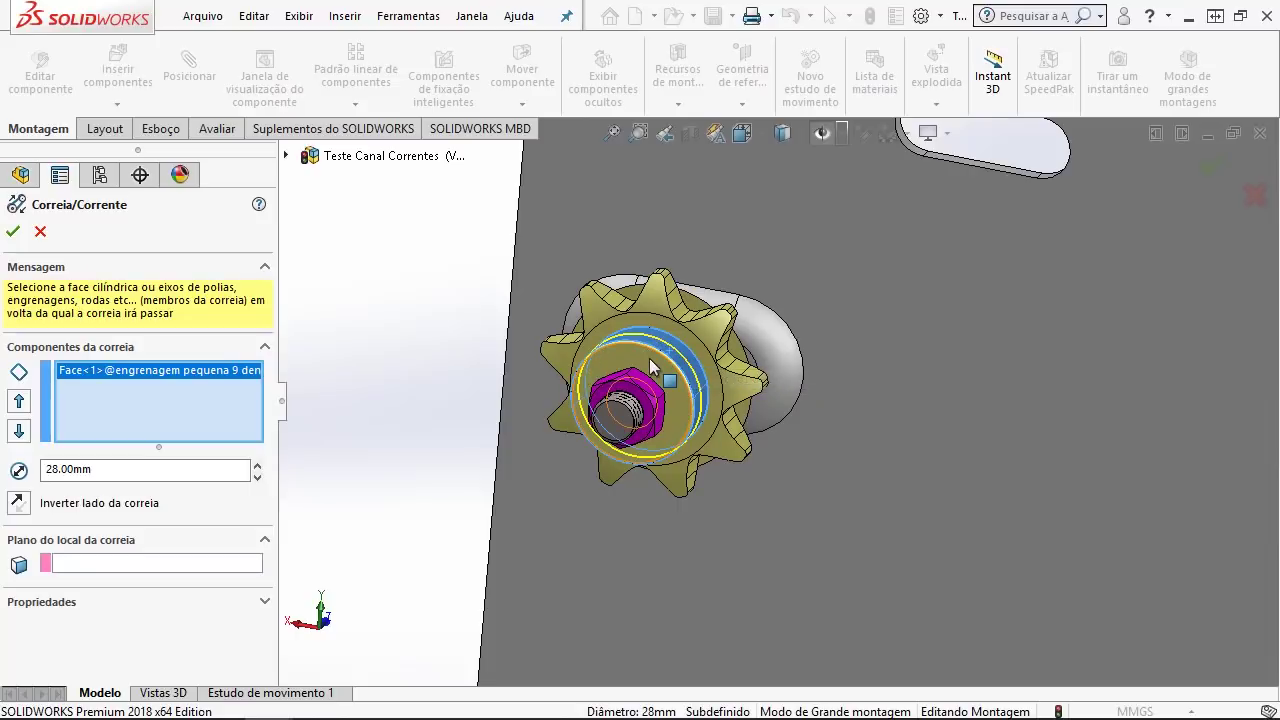
scroll(659, 390, down, 2)
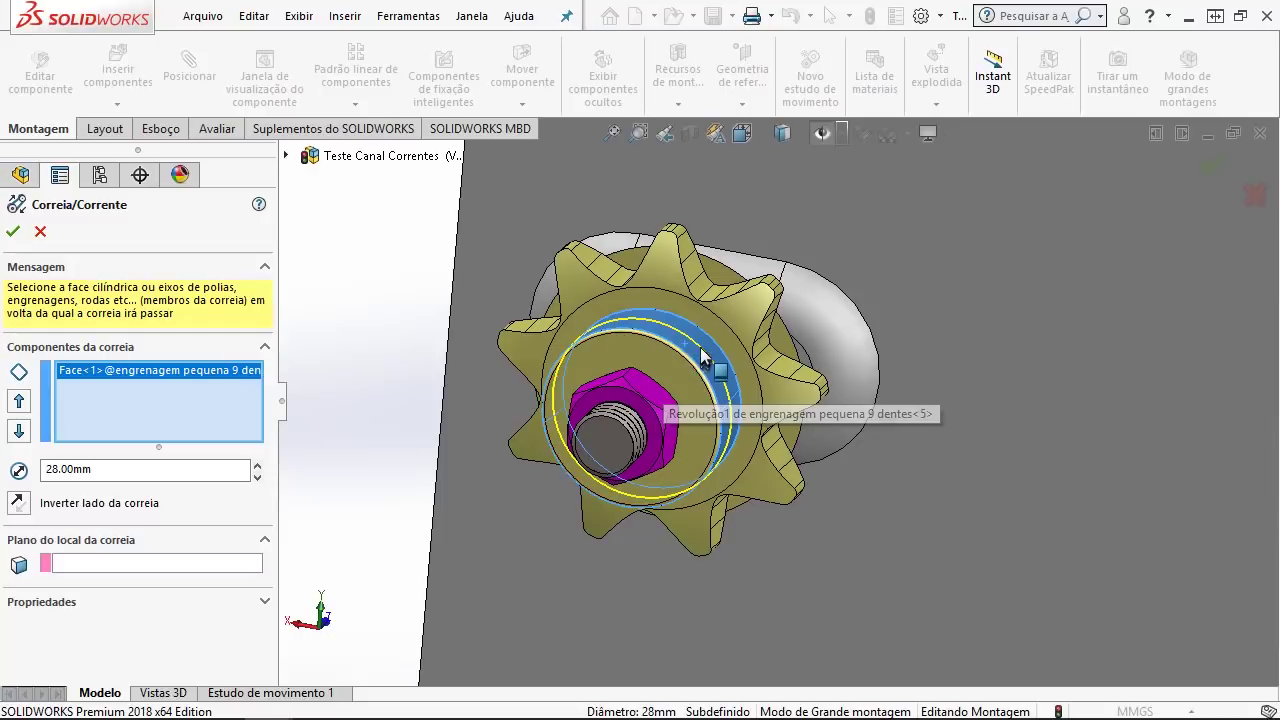
ctrl+middle_drag(684, 337, 709, 357)
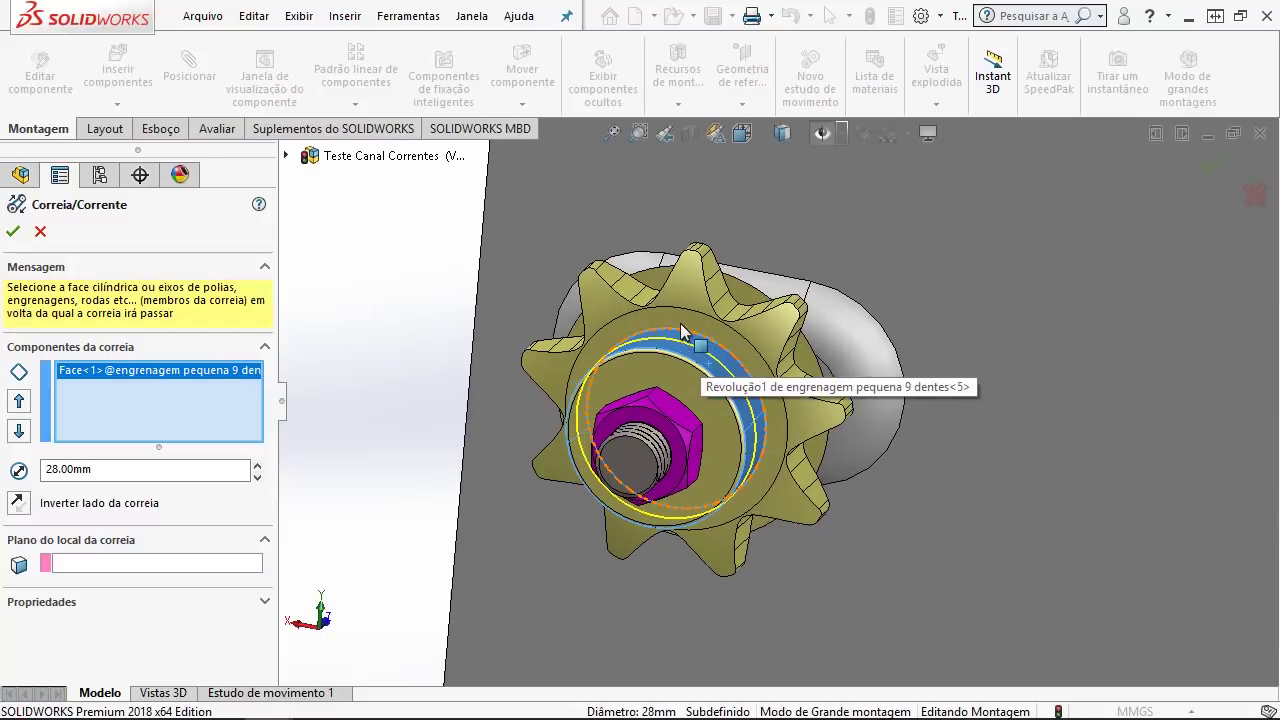
Step: Set that sprocket's chain diameter to 42 mm and view the whole plate
double_click(48, 469)
text(42)
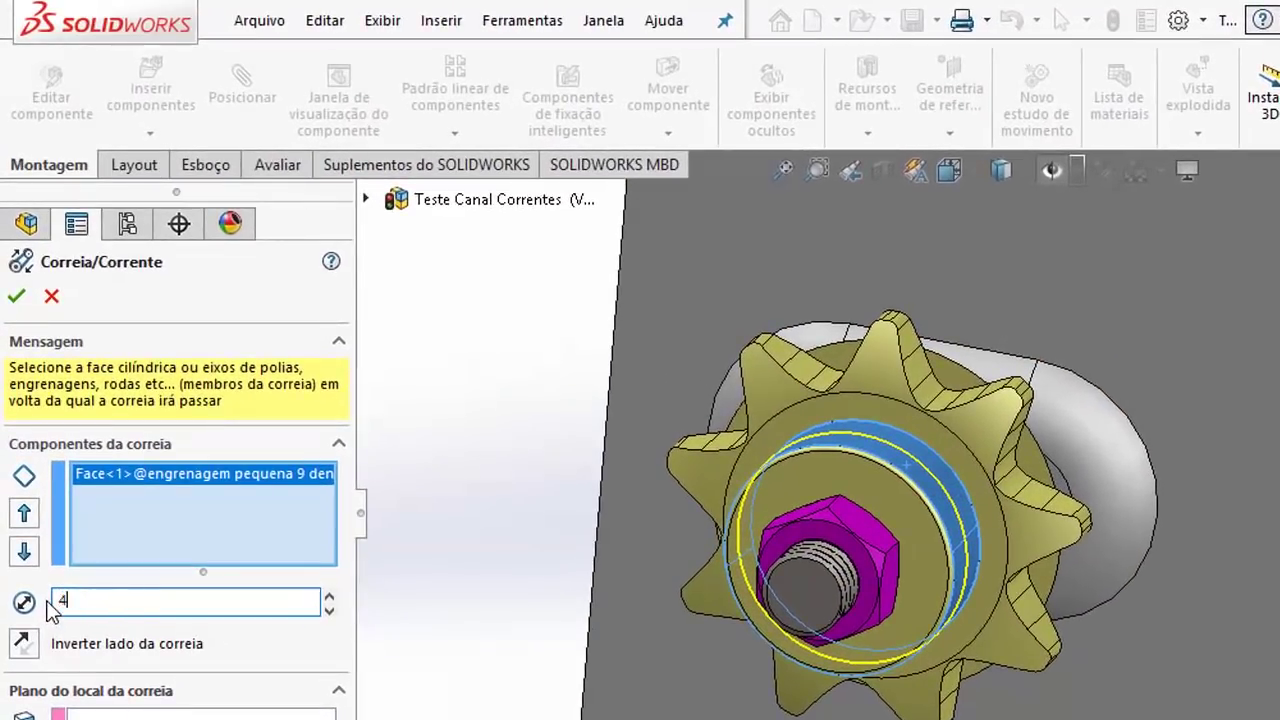
key(Return)
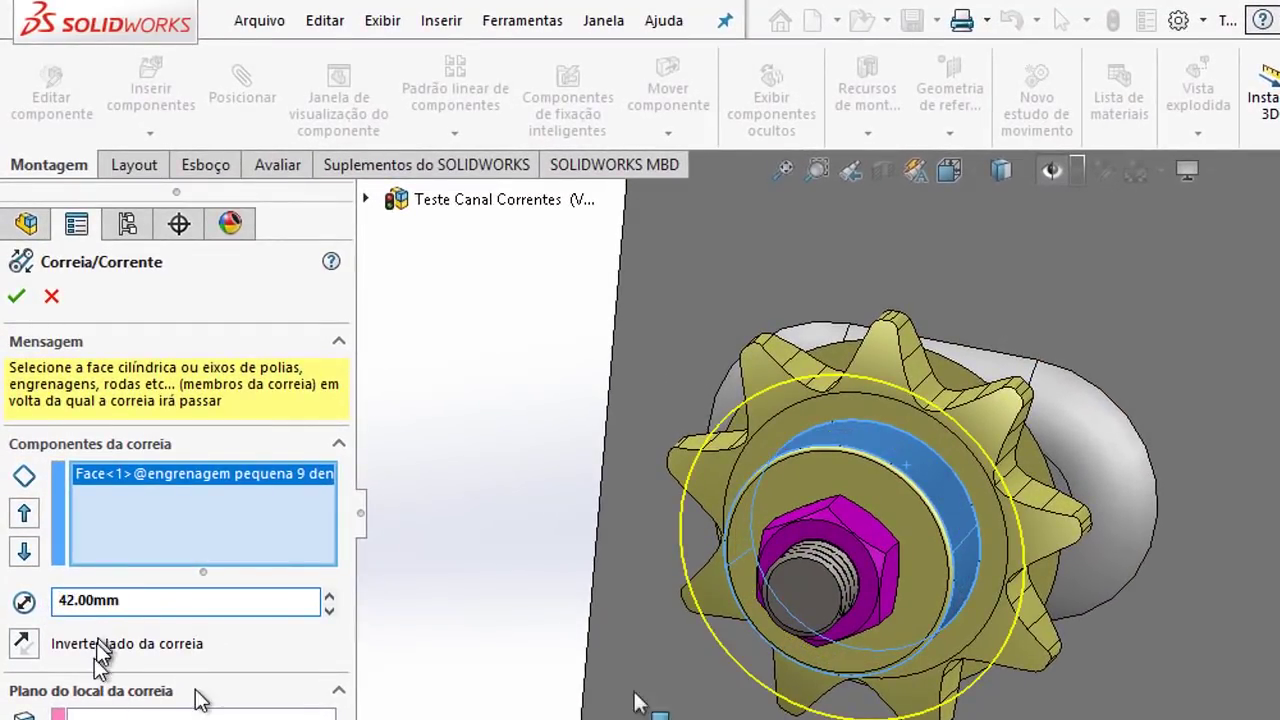
middle_drag(640, 703, 975, 370)
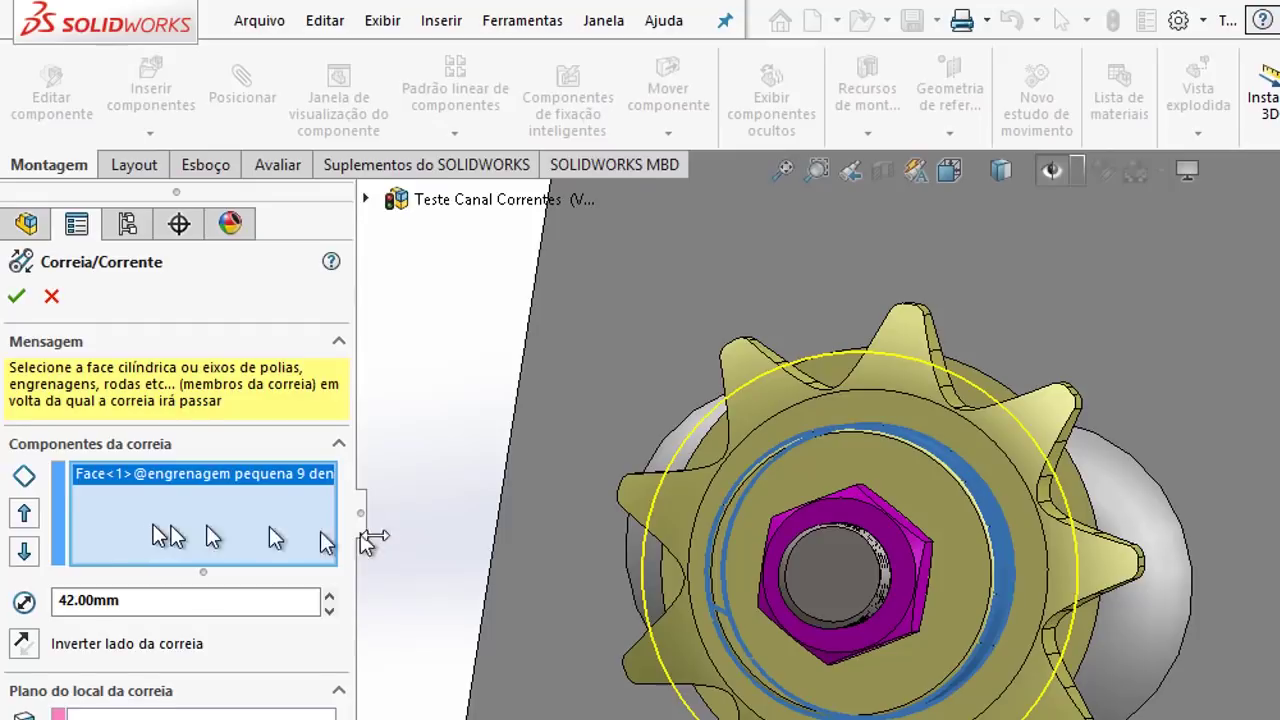
scroll(603, 471, up, 5)
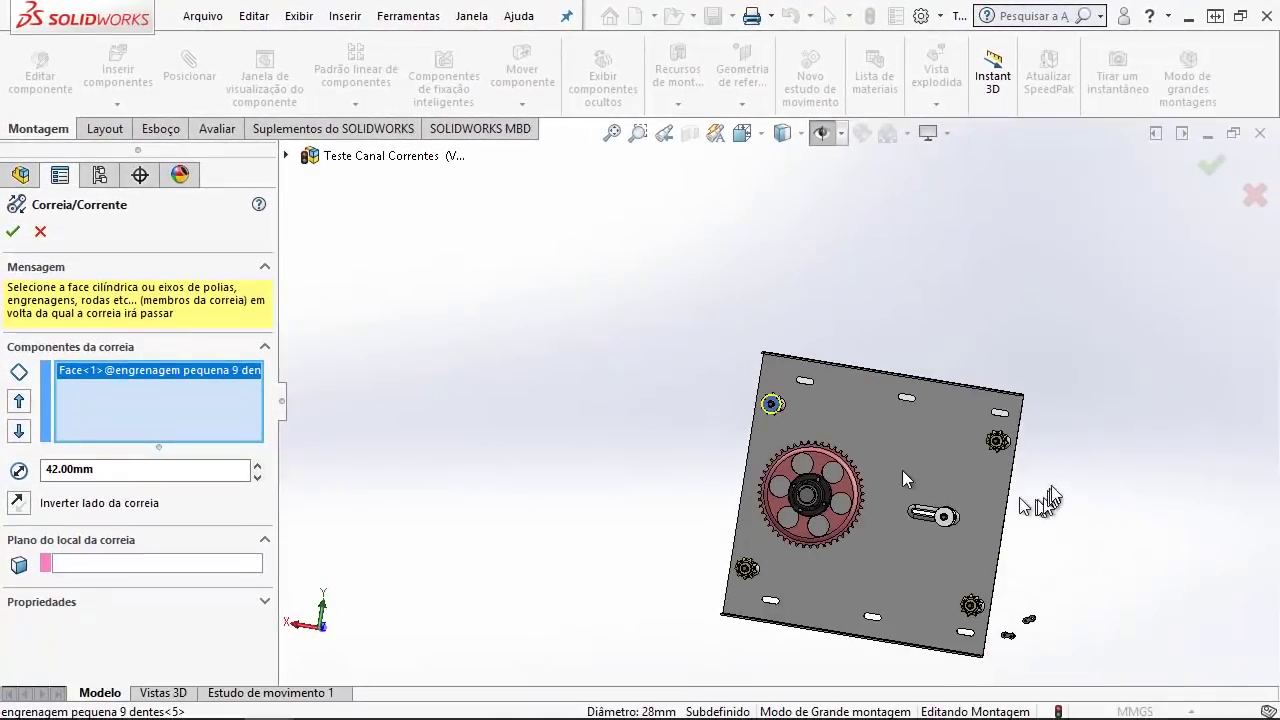
middle_drag(1037, 508, 875, 460)
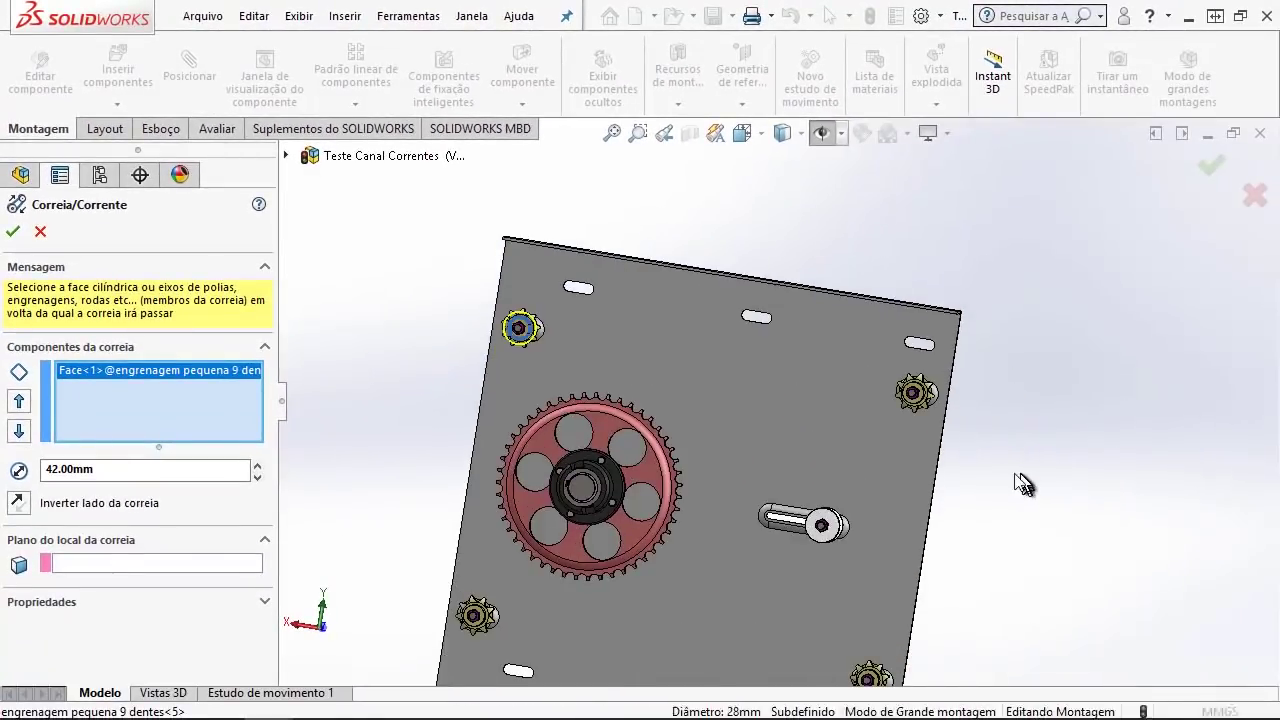
Step: Add the second small sprocket to the chain with a 42 mm diameter
scroll(875, 460, down, 2)
scroll(870, 455, down, 2)
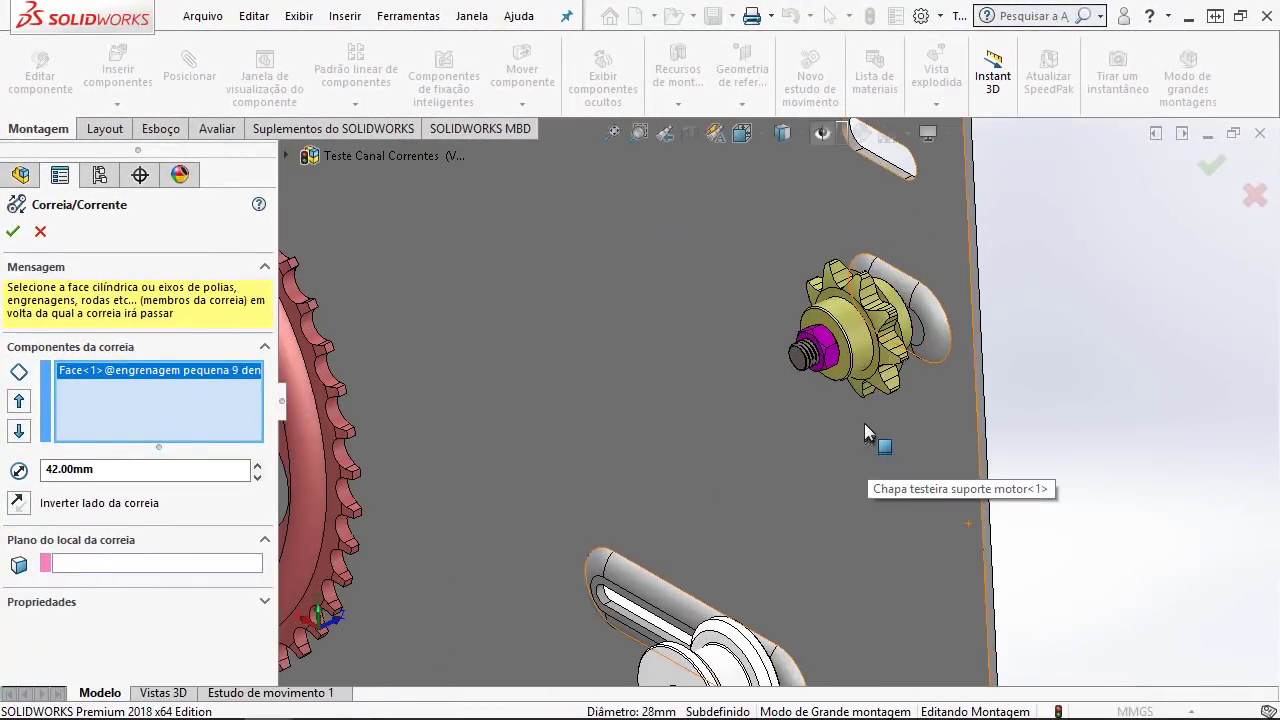
scroll(862, 343, down, 2)
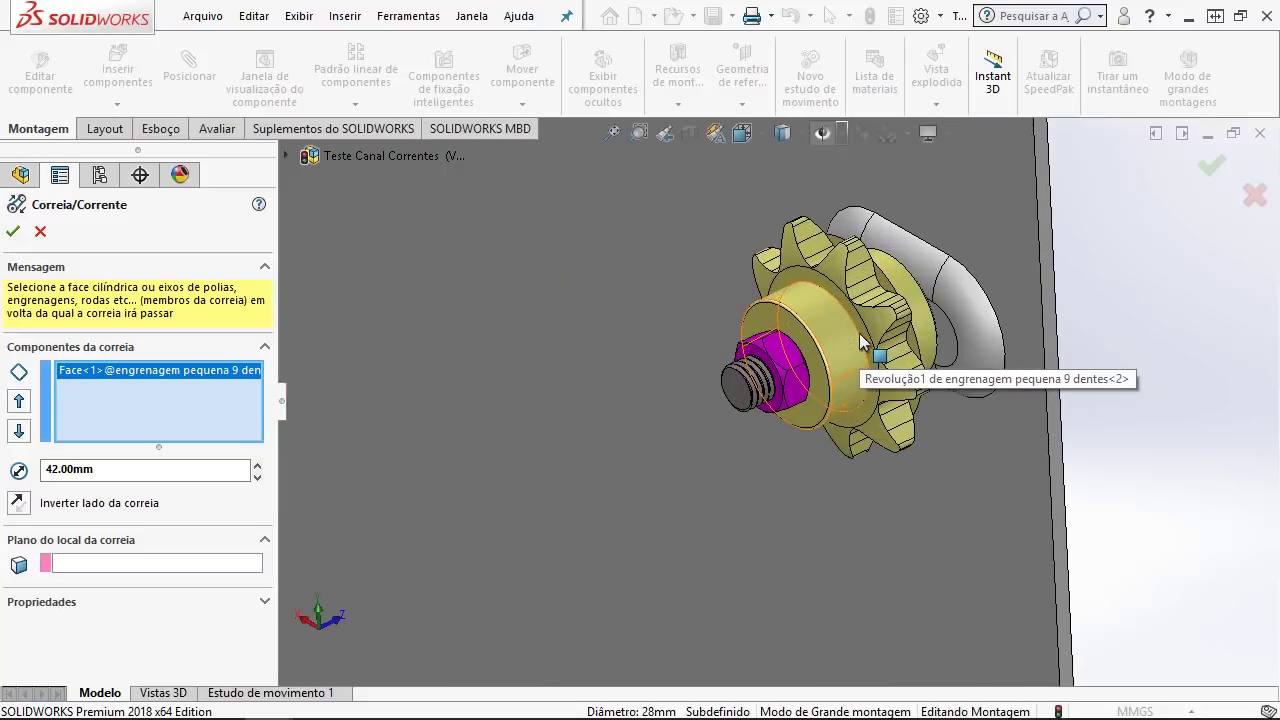
click(843, 338)
scroll(840, 345, up, 1)
scroll(840, 345, up, 2)
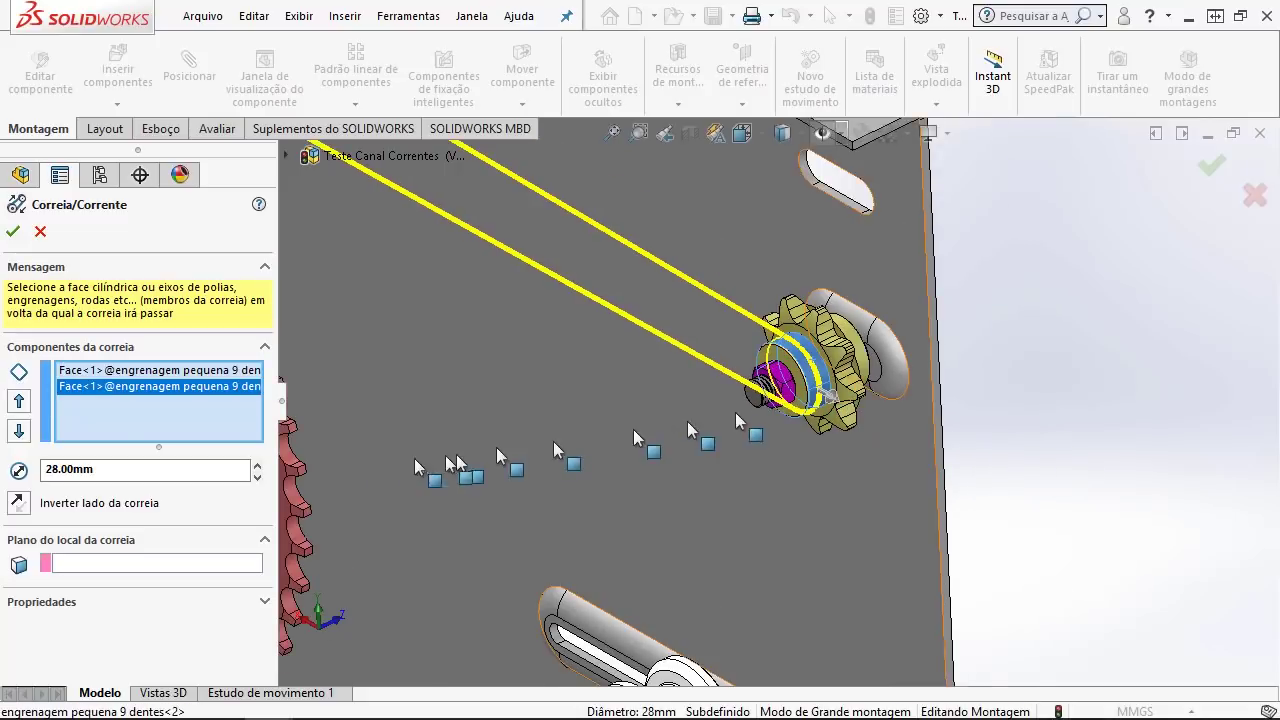
click(125, 469)
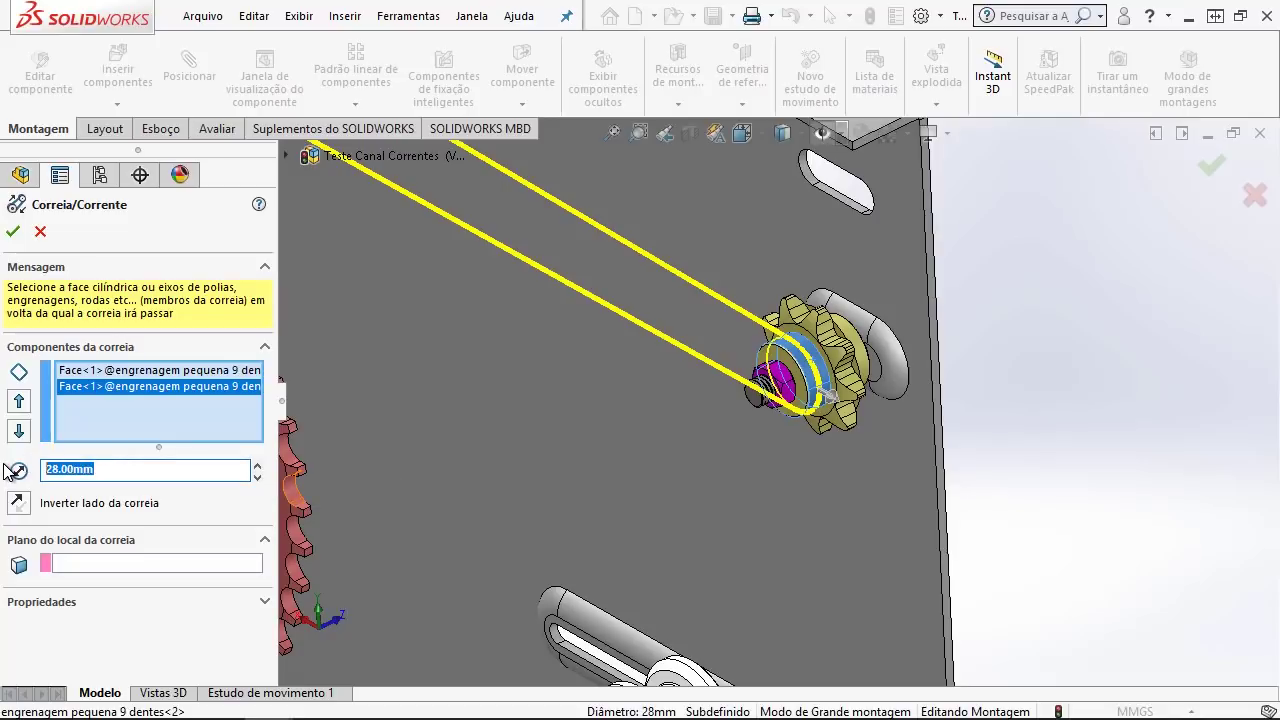
text(42)
key(Return)
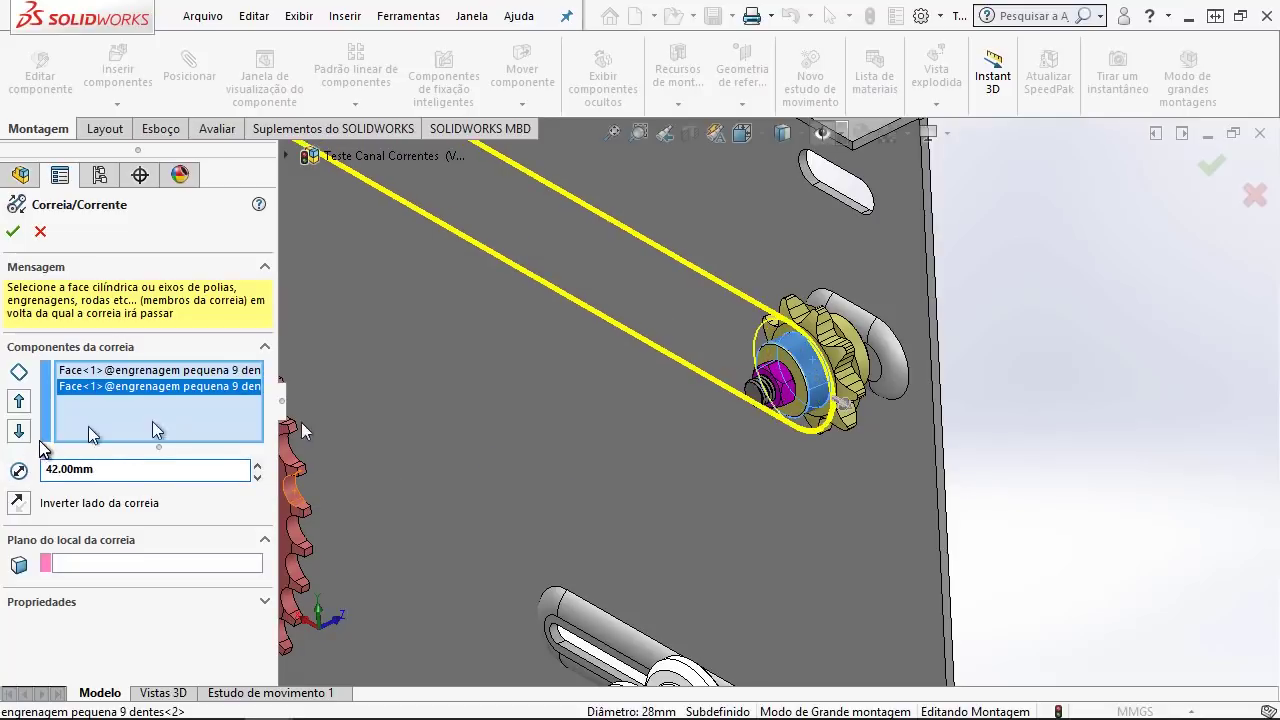
Step: Add the tensioner pulley face (29 mm) to form a triangular chain loop
scroll(608, 443, up, 3)
scroll(638, 433, up, 2)
middle_drag(638, 433, 663, 354)
scroll(678, 340, down, 2)
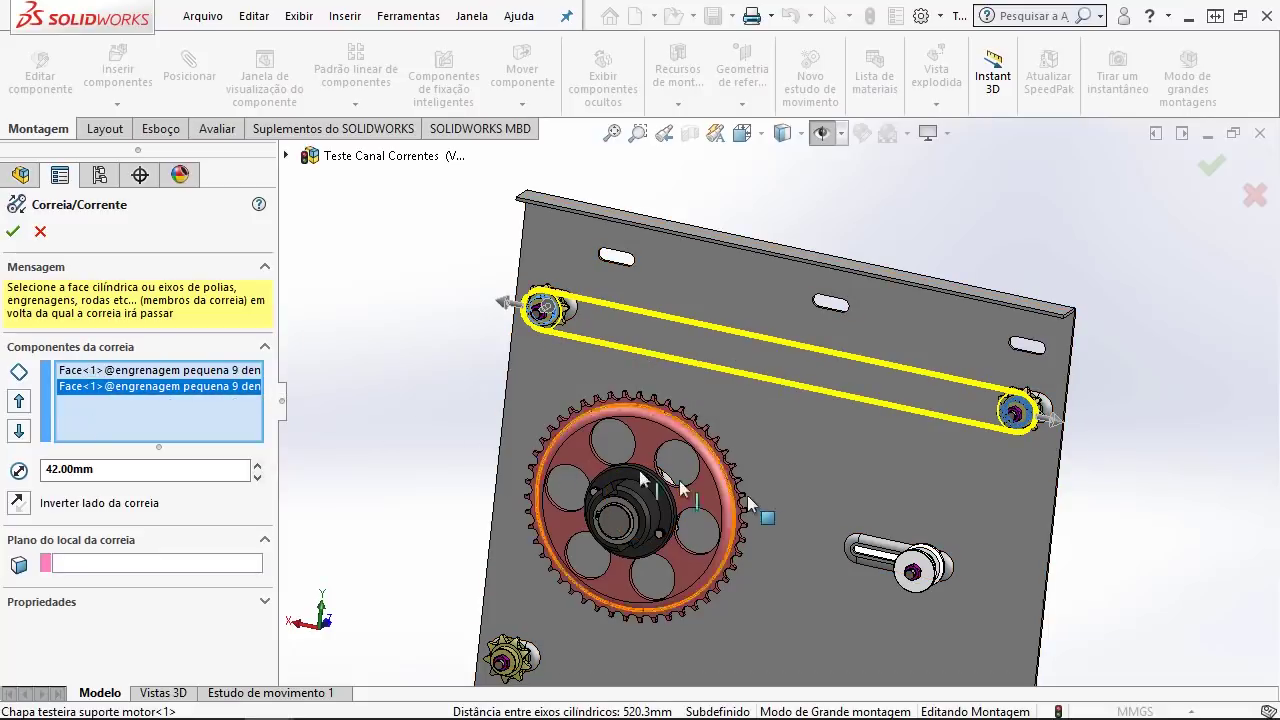
middle_drag(700, 500, 856, 507)
scroll(775, 450, down, 3)
scroll(760, 450, down, 2)
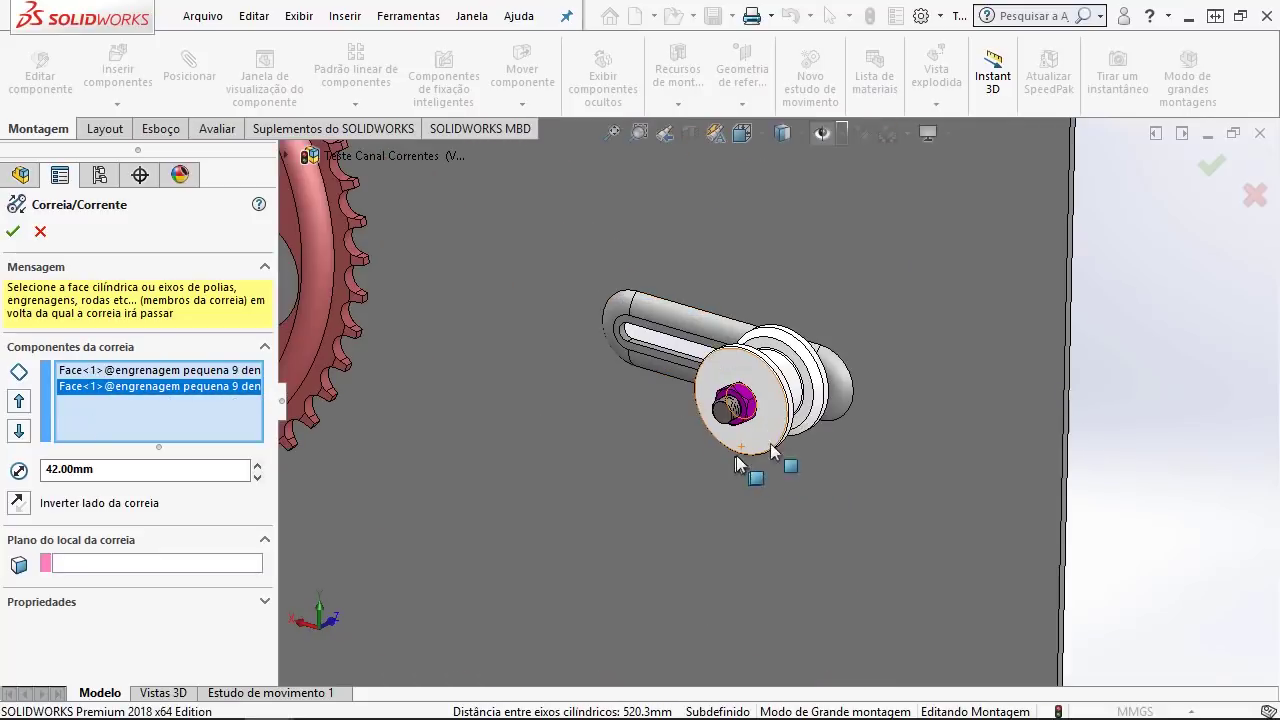
scroll(797, 420, down, 2)
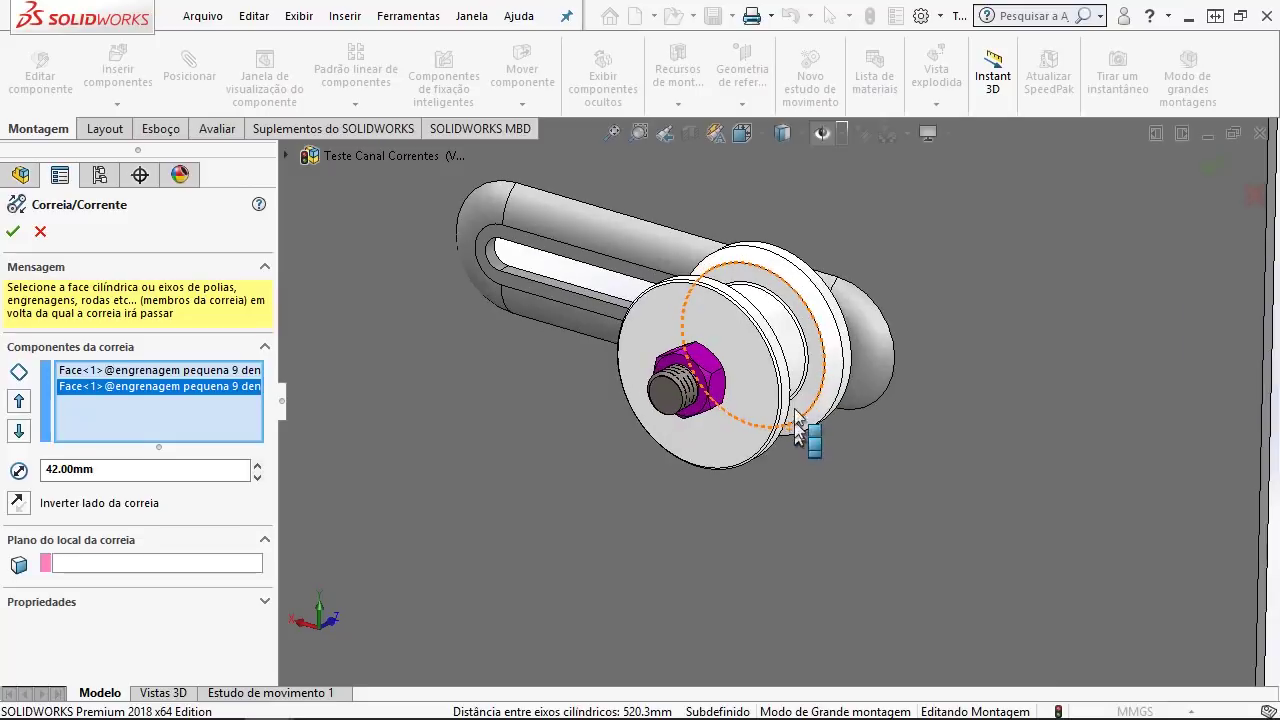
click(787, 337)
scroll(775, 430, up, 2)
scroll(771, 440, up, 2)
scroll(800, 400, up, 2)
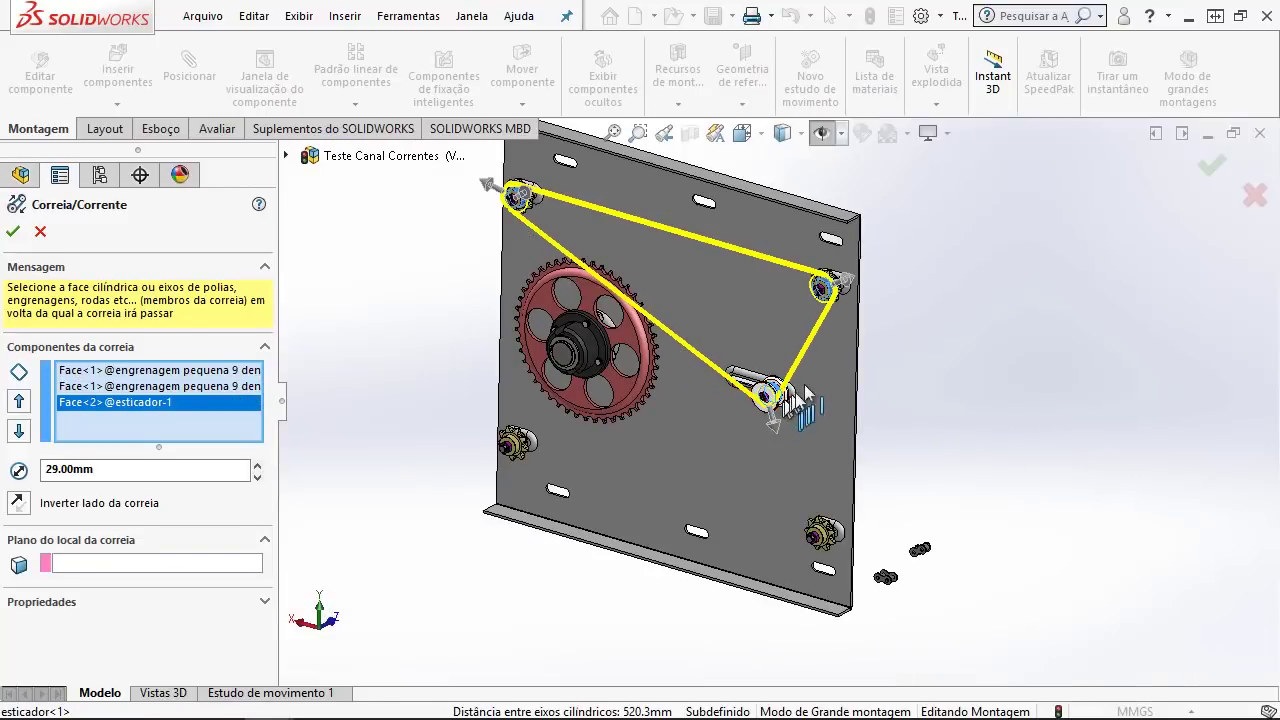
Step: Set the tensioner's chain diameter to 35 mm
middle_drag(805, 392, 800, 372)
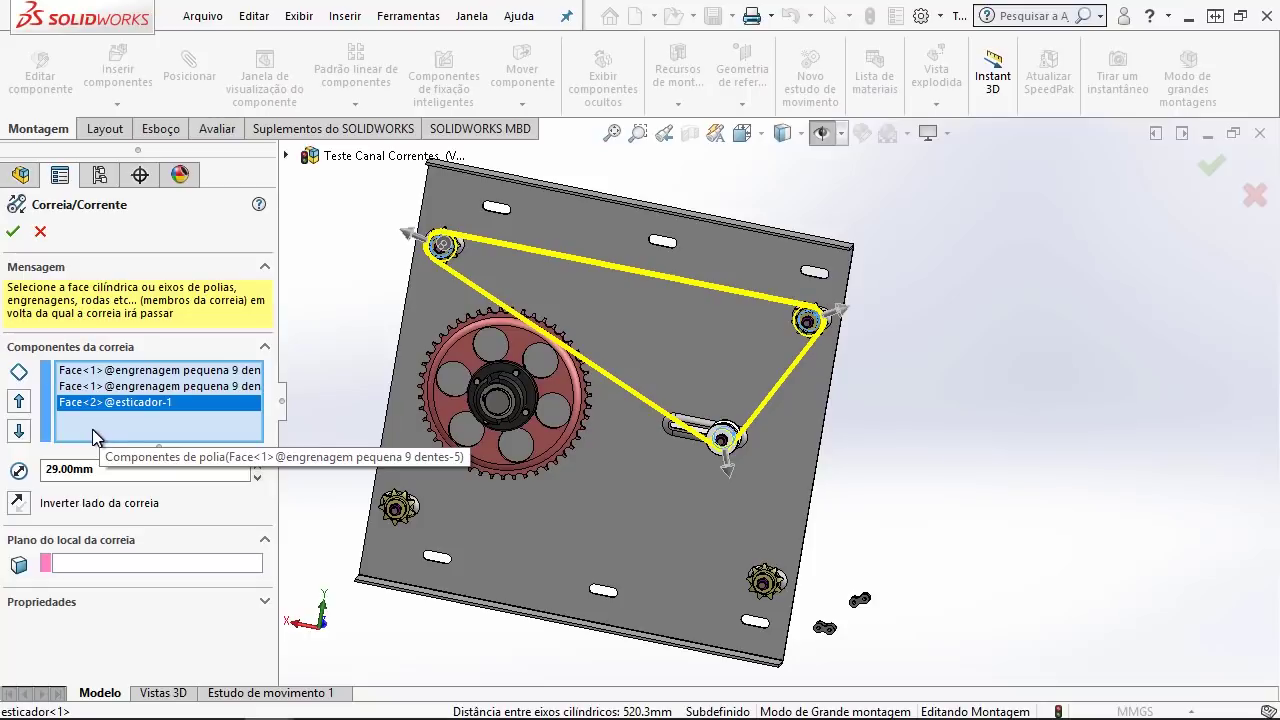
scroll(620, 470, down, 3)
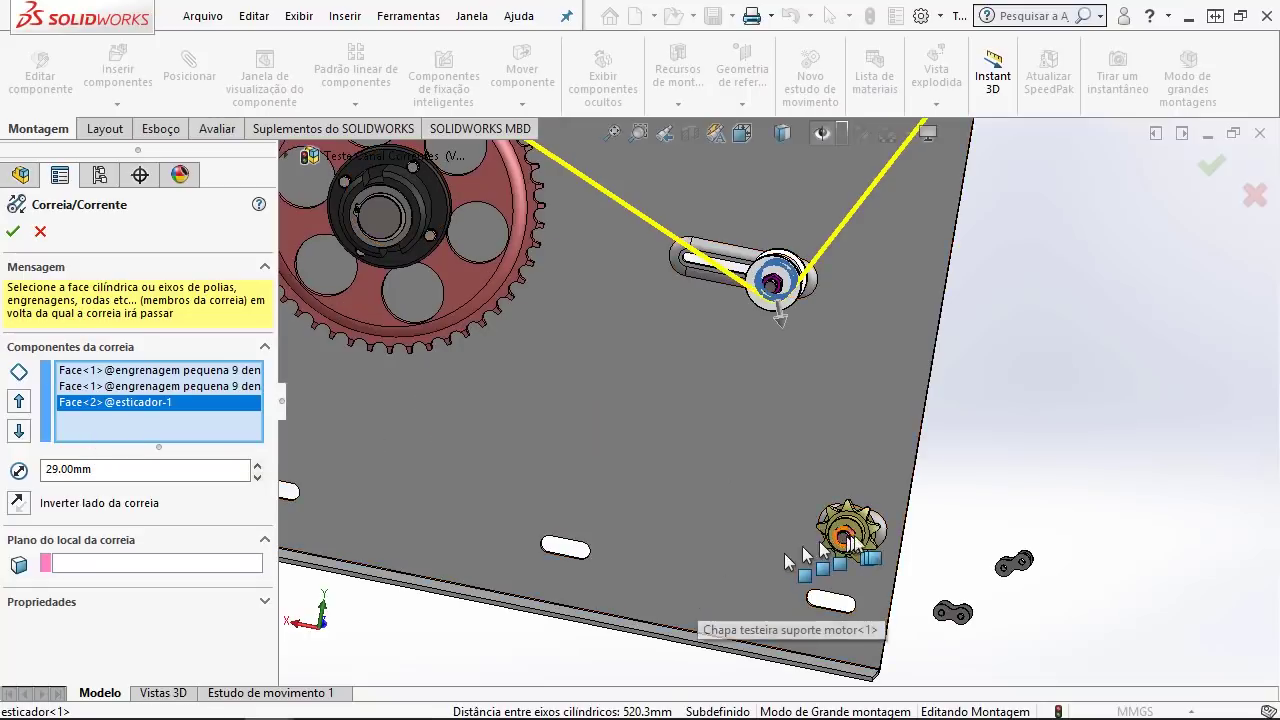
middle_drag(620, 470, 800, 560)
scroll(862, 480, down, 3)
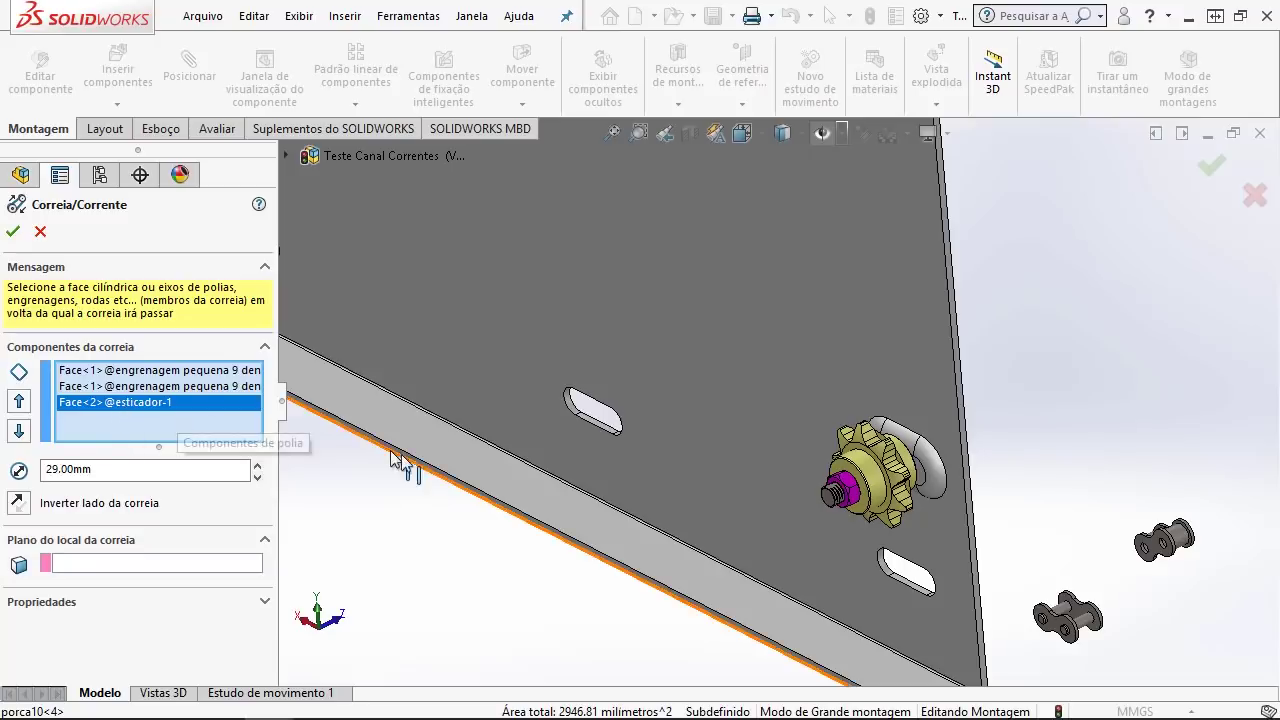
scroll(742, 345, up, 3)
scroll(742, 345, down, 5)
scroll(742, 345, down, 3)
text(35)
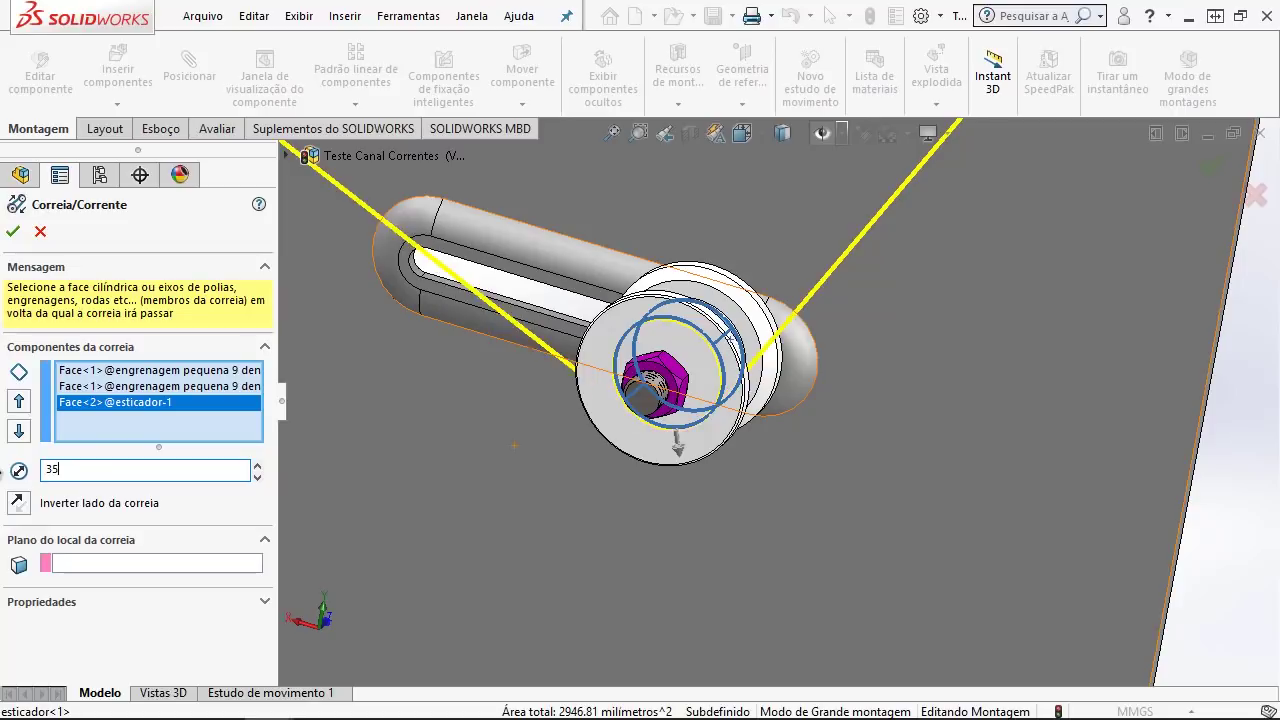
key(Return)
Step: Add the lower small sprocket to the chain path at 42 mm diameter
scroll(710, 535, up, 3)
scroll(770, 560, down, 2)
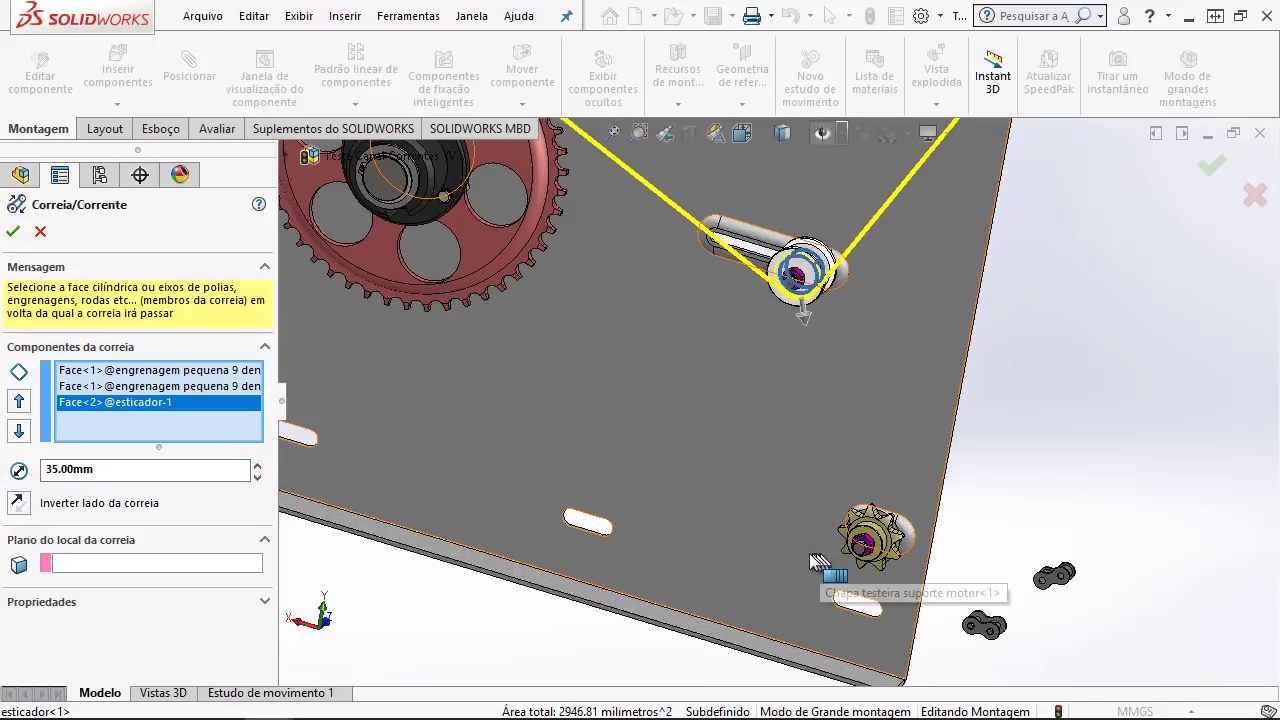
scroll(840, 540, down, 3)
click(805, 470)
scroll(785, 425, up, 3)
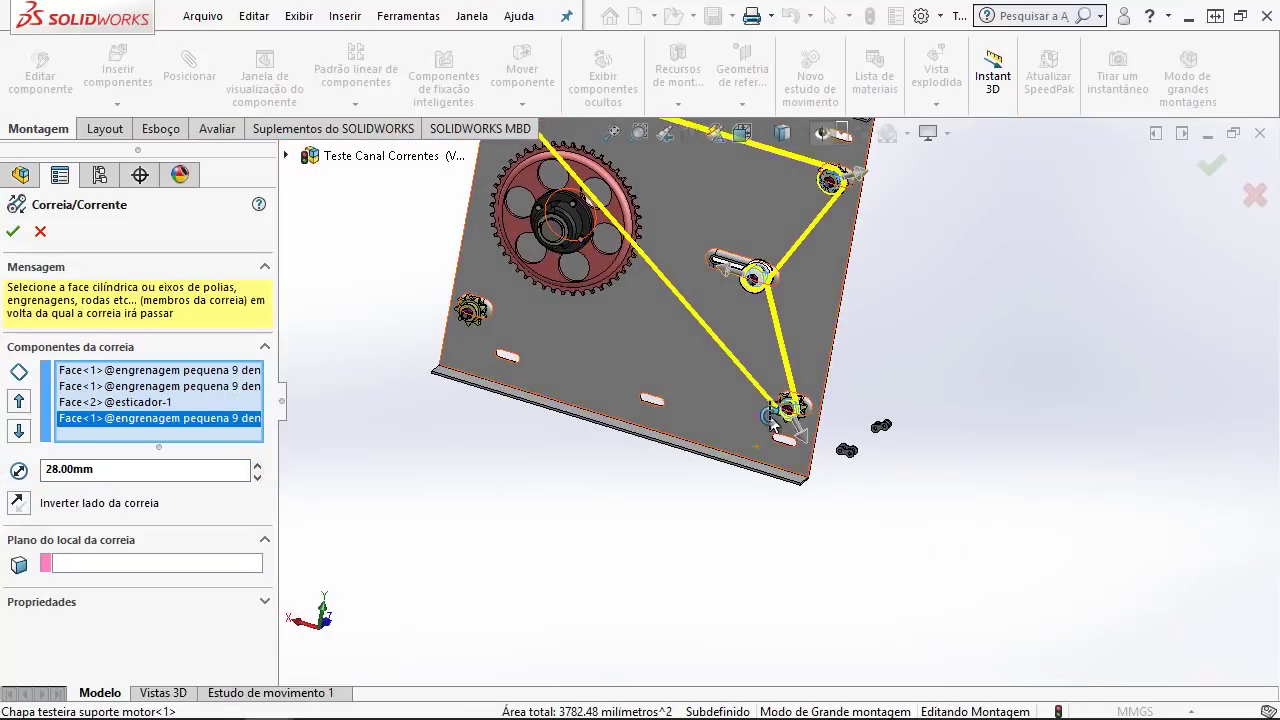
scroll(790, 430, down, 2)
text(42)
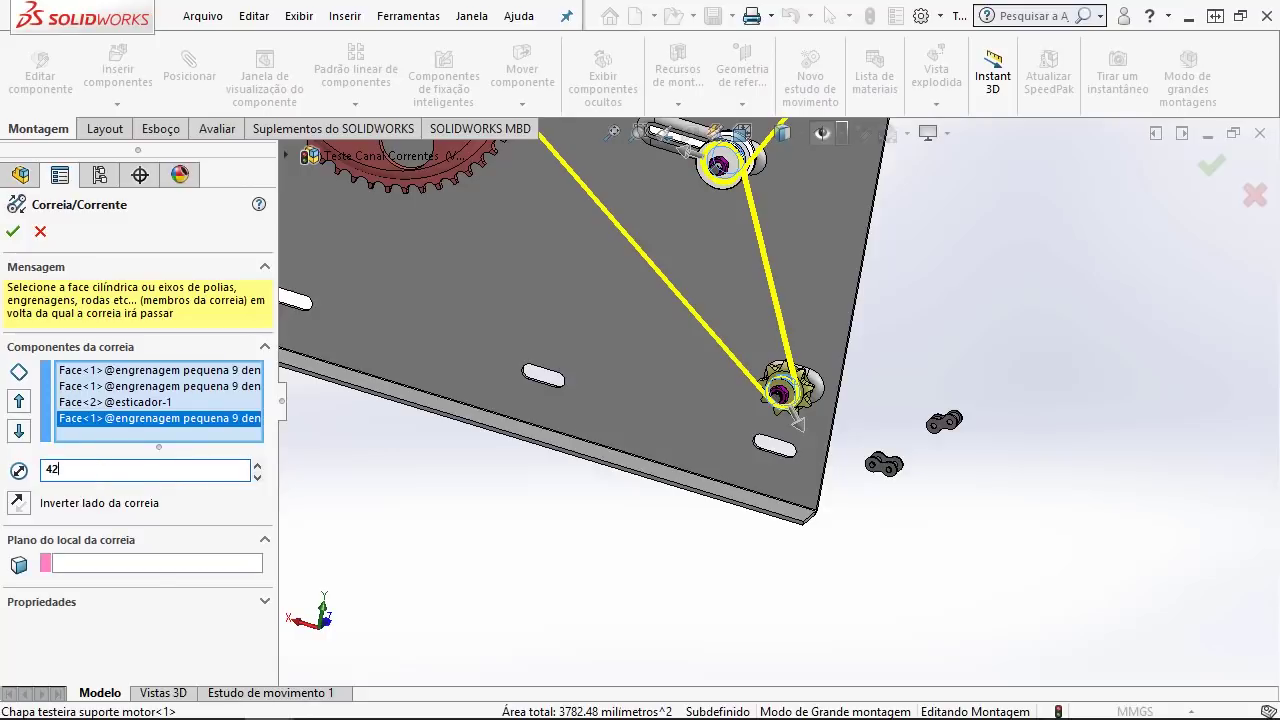
key(Return)
Step: Make the chain wrap around the opposite side of the tensioner
scroll(385, 290, up, 3)
scroll(767, 265, down, 3)
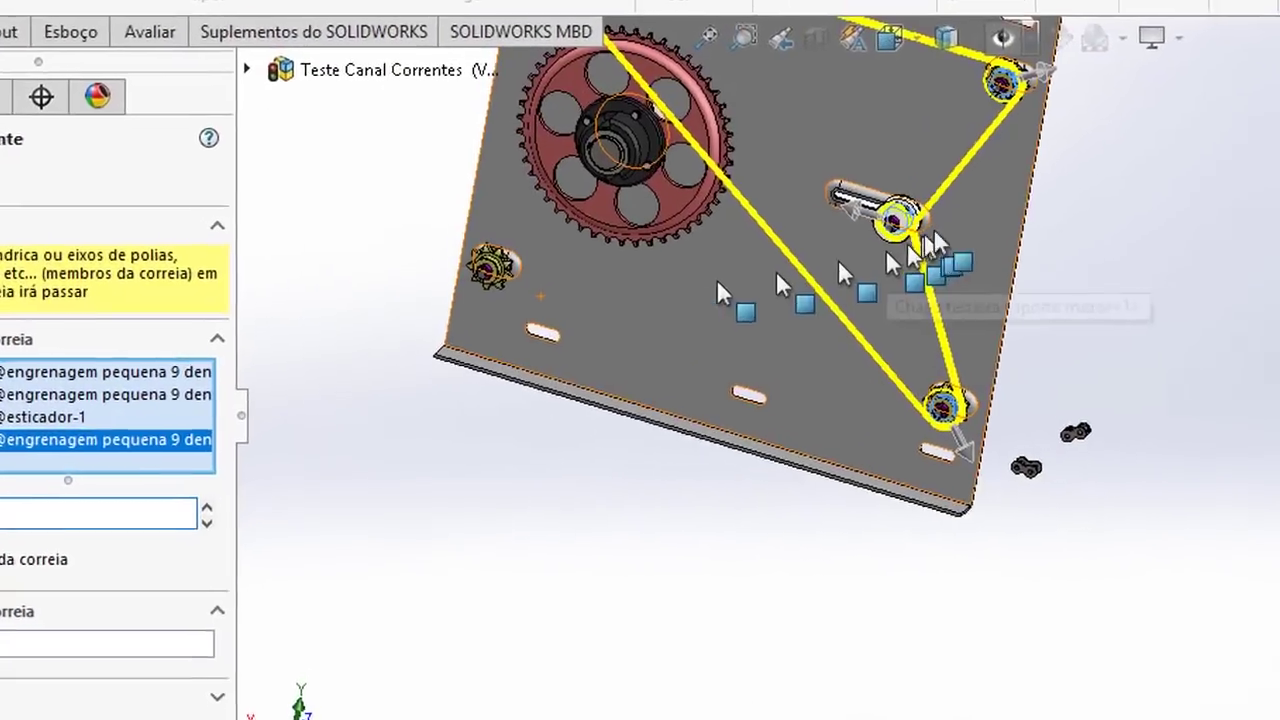
scroll(956, 213, down, 2)
scroll(914, 243, down, 2)
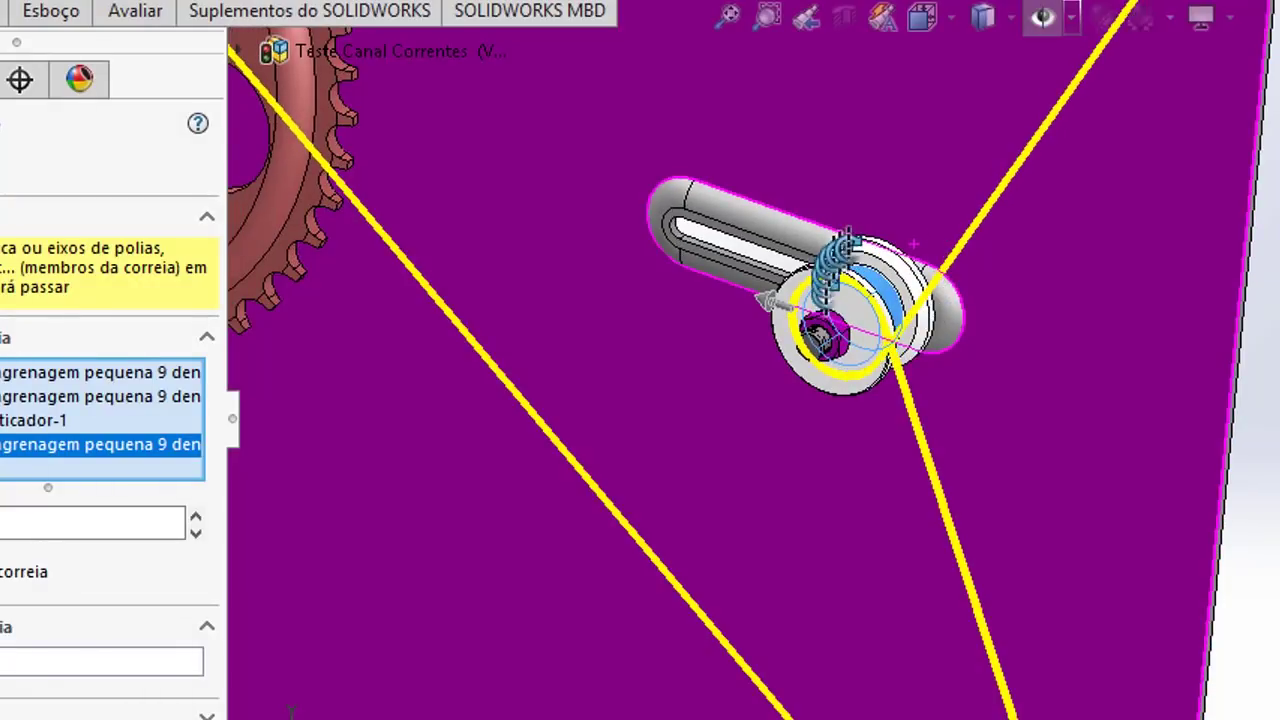
drag(895, 370, 985, 515)
drag(958, 418, 755, 310)
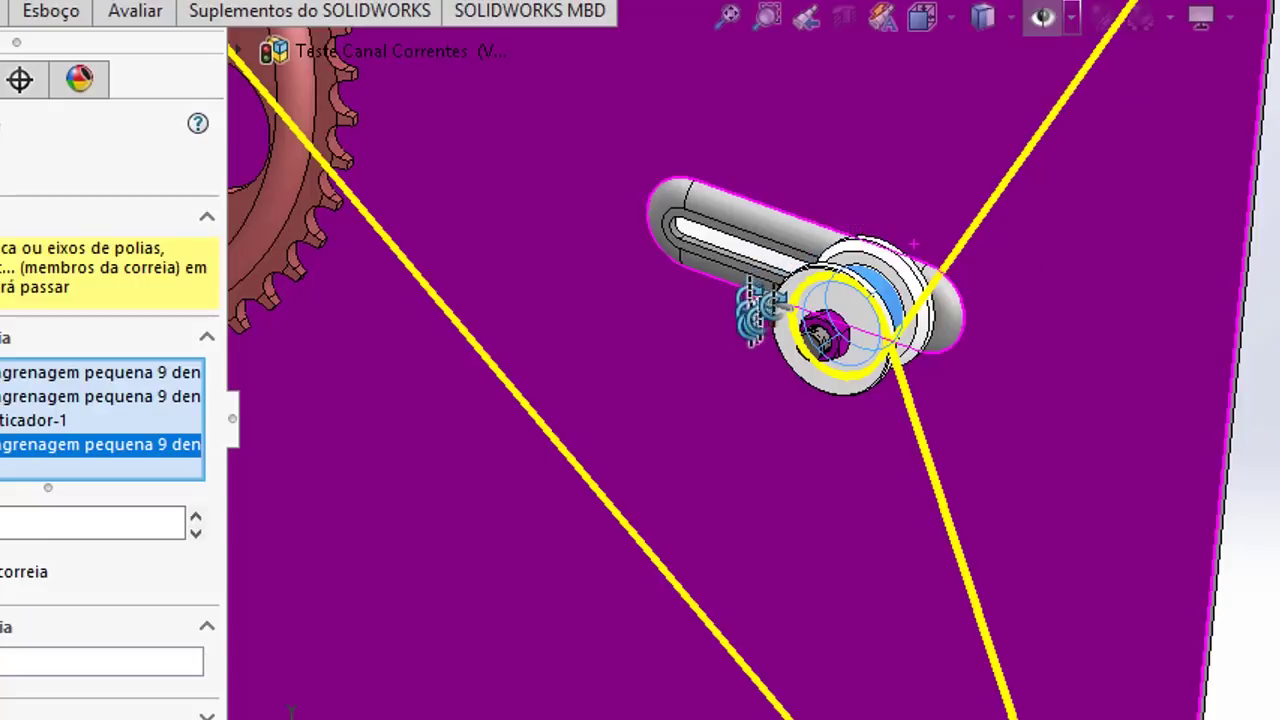
drag(762, 302, 780, 320)
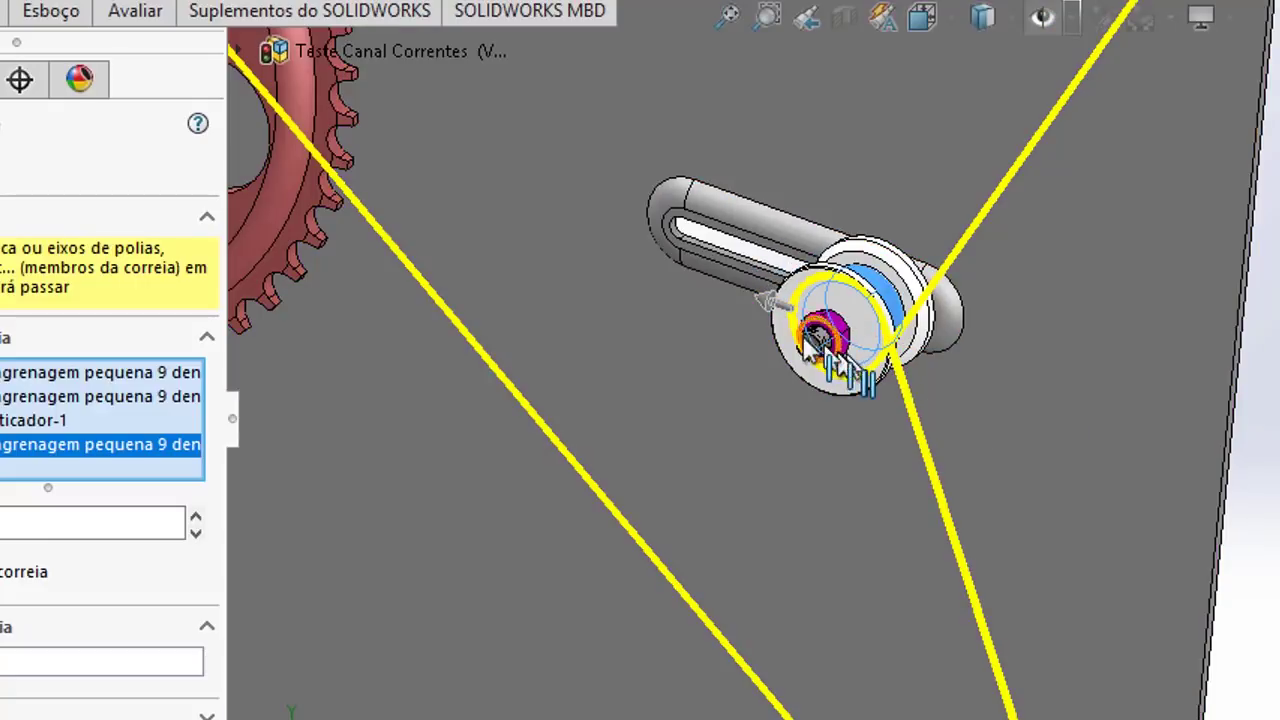
click(769, 310)
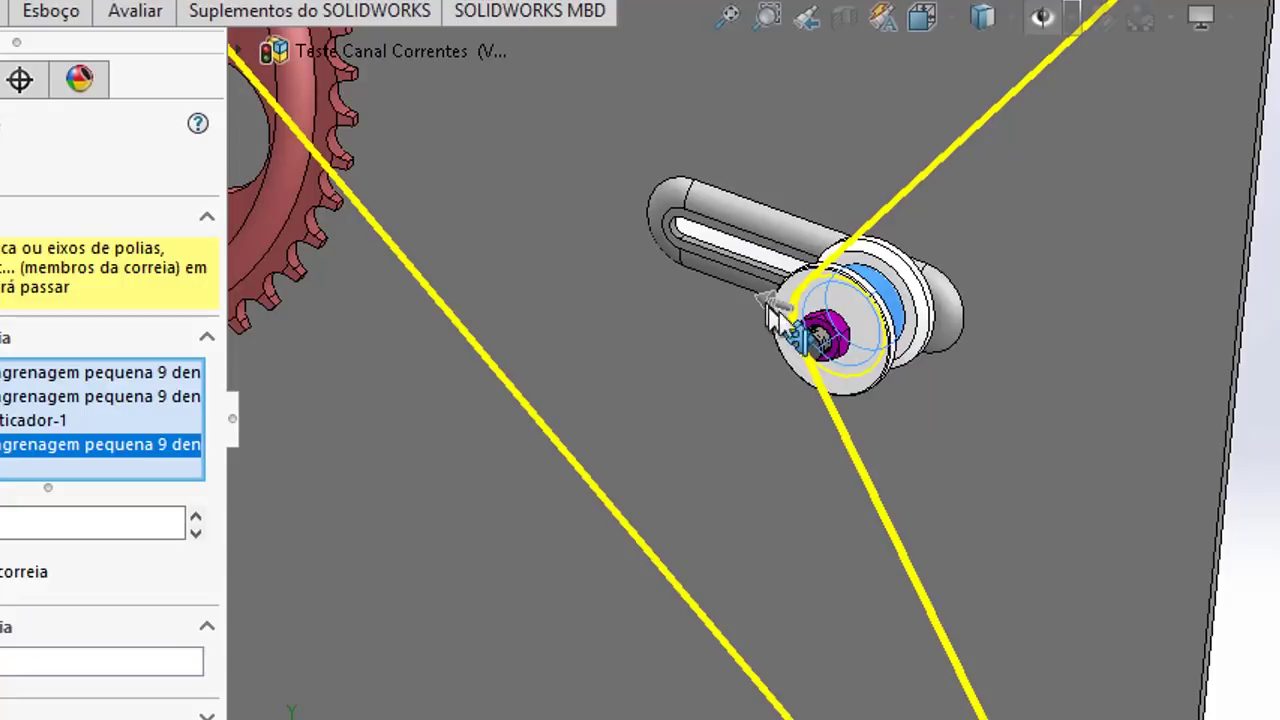
Step: Make the chain wrap around the opposite side of the upper sprocket
key(f)
scroll(1050, 300, down, 3)
scroll(1098, 295, down, 2)
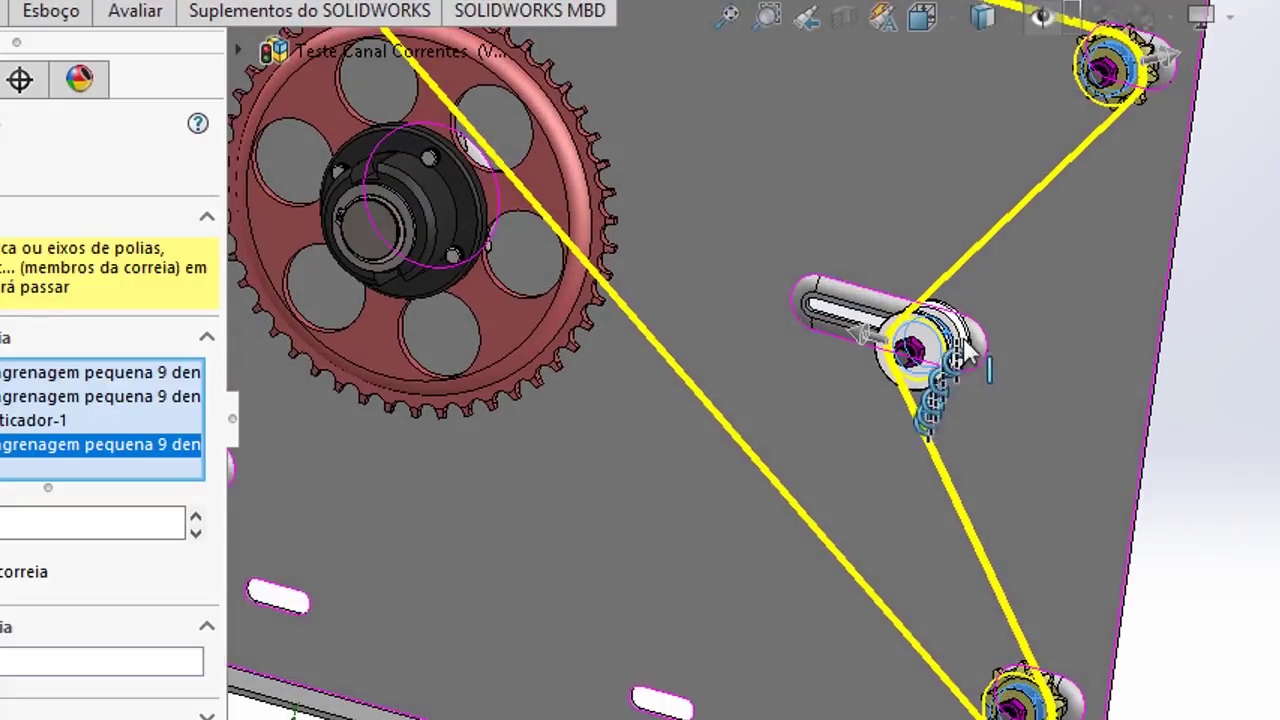
scroll(1098, 297, up, 3)
scroll(1071, 363, up, 1)
scroll(1071, 329, down, 2)
scroll(1050, 350, down, 2)
scroll(1065, 270, down, 2)
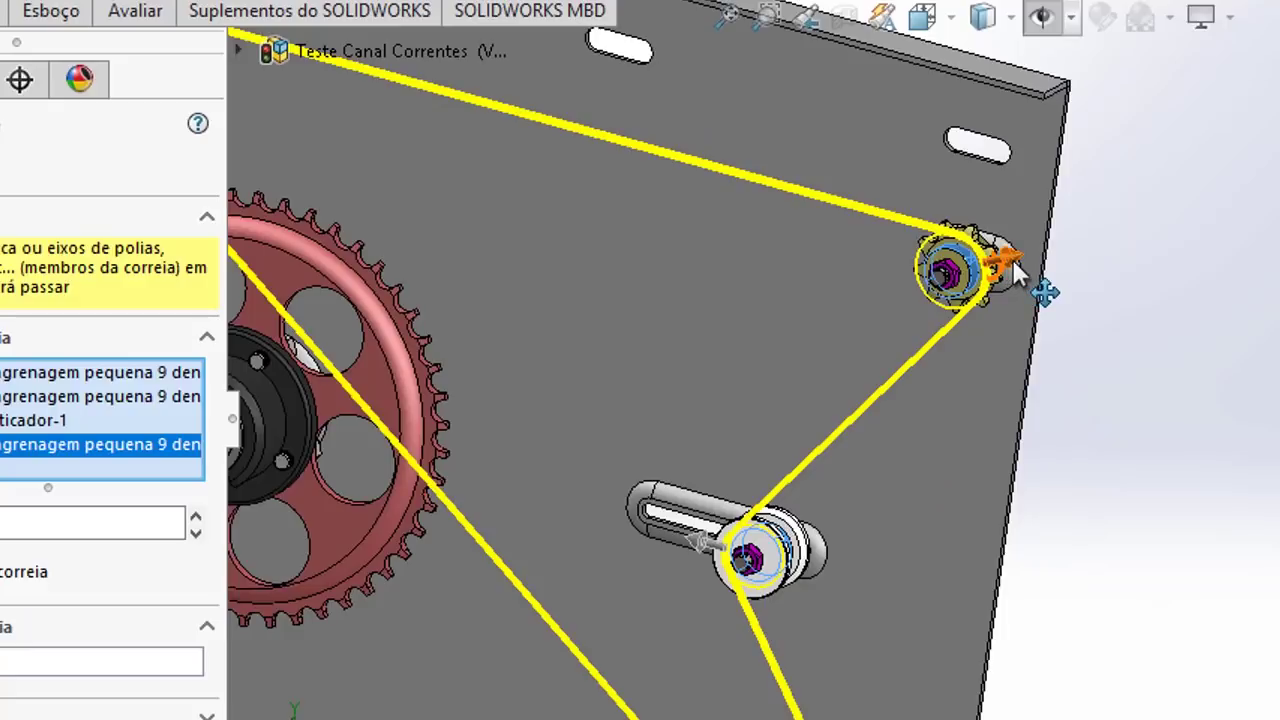
click(1012, 264)
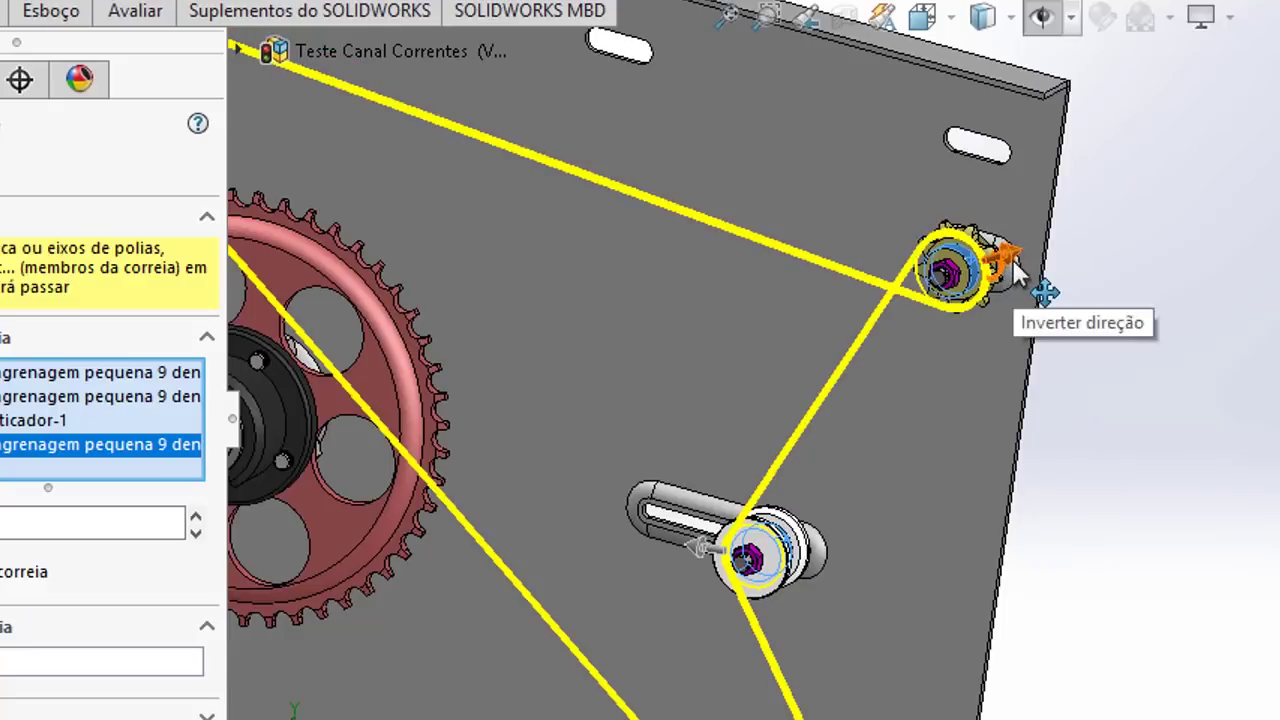
scroll(1129, 409, up, 4)
scroll(909, 494, down, 1)
scroll(880, 490, down, 2)
middle_drag(875, 490, 882, 550)
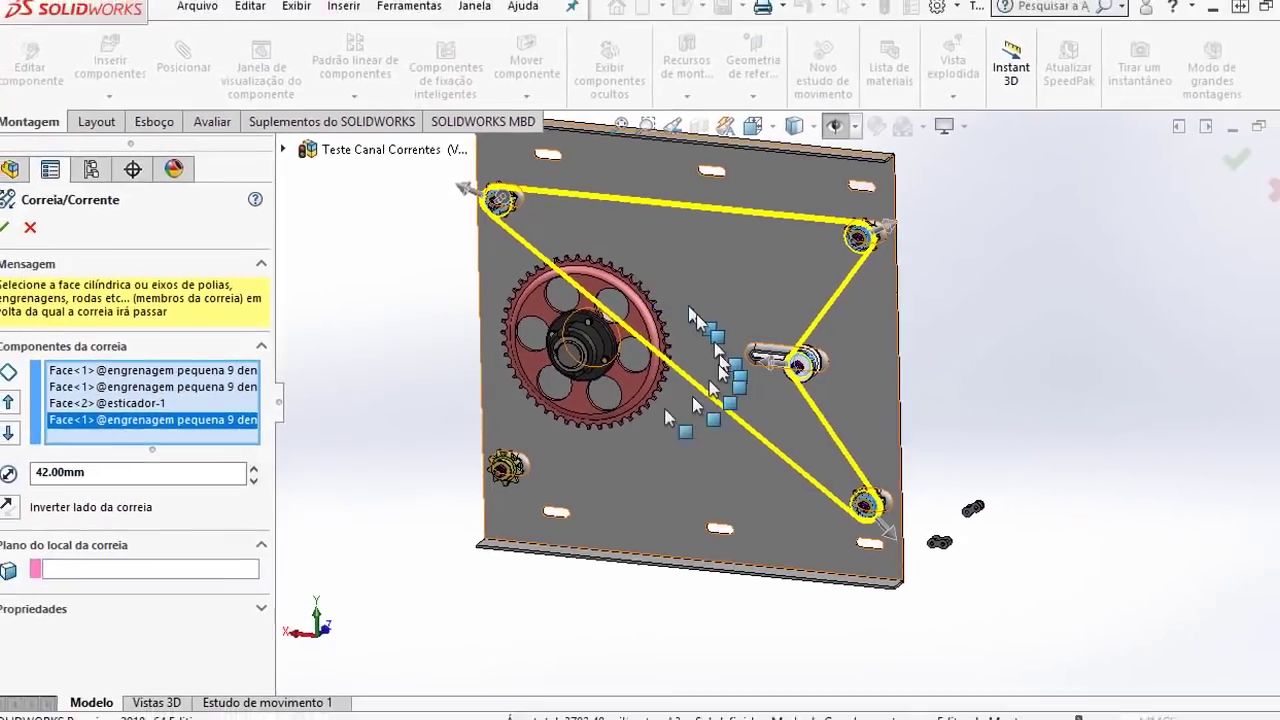
scroll(845, 213, up, 2)
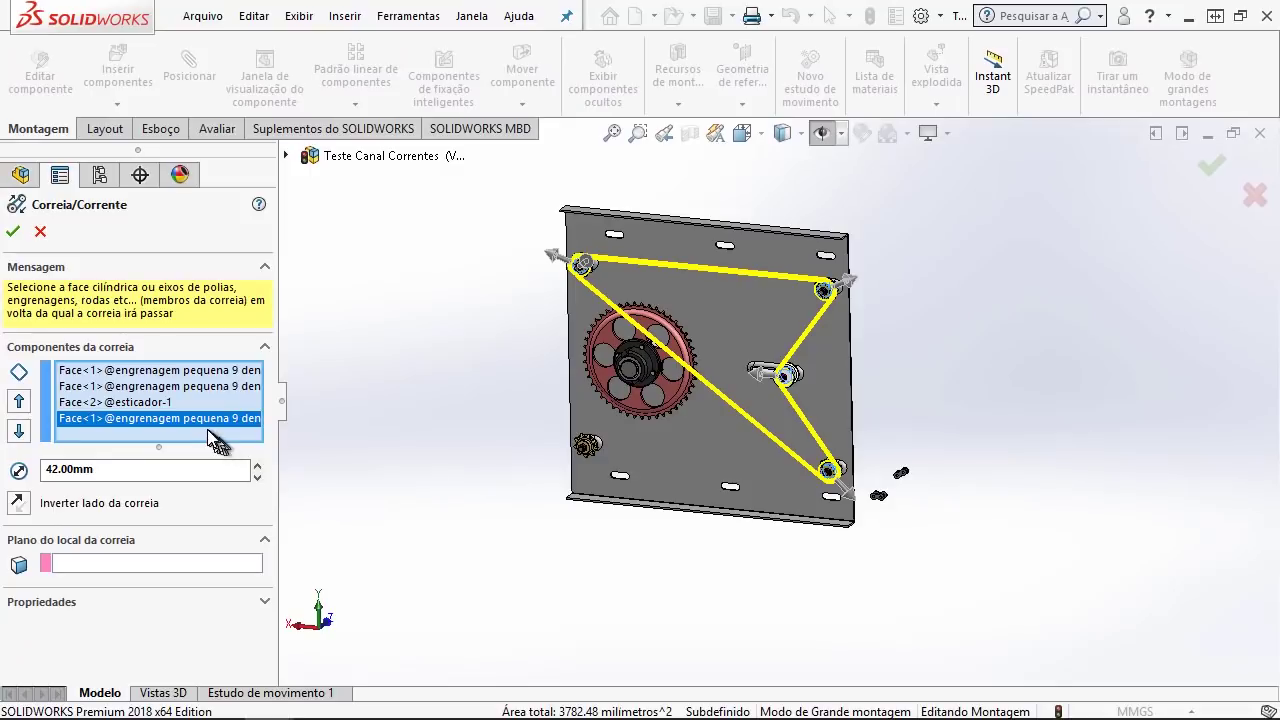
scroll(577, 450, down, 4)
Step: Add the lower-left small sprocket to the chain path at 42 mm
scroll(577, 418, up, 5)
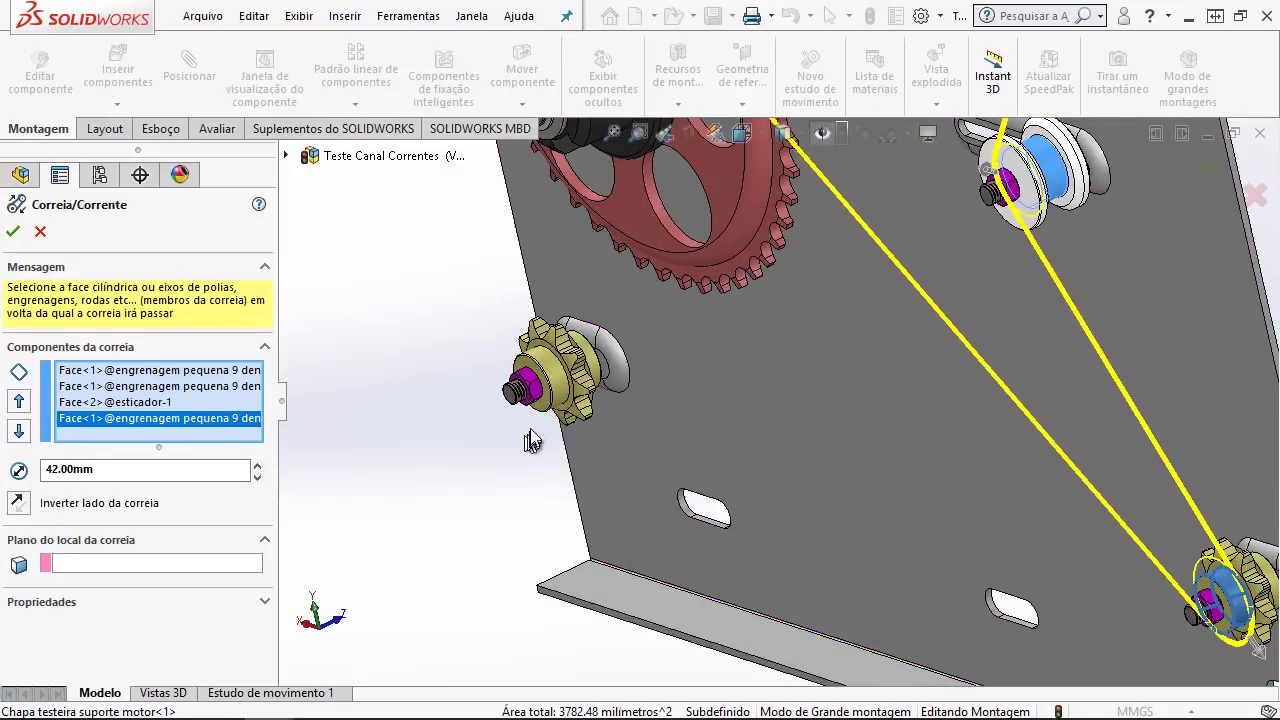
click(557, 375)
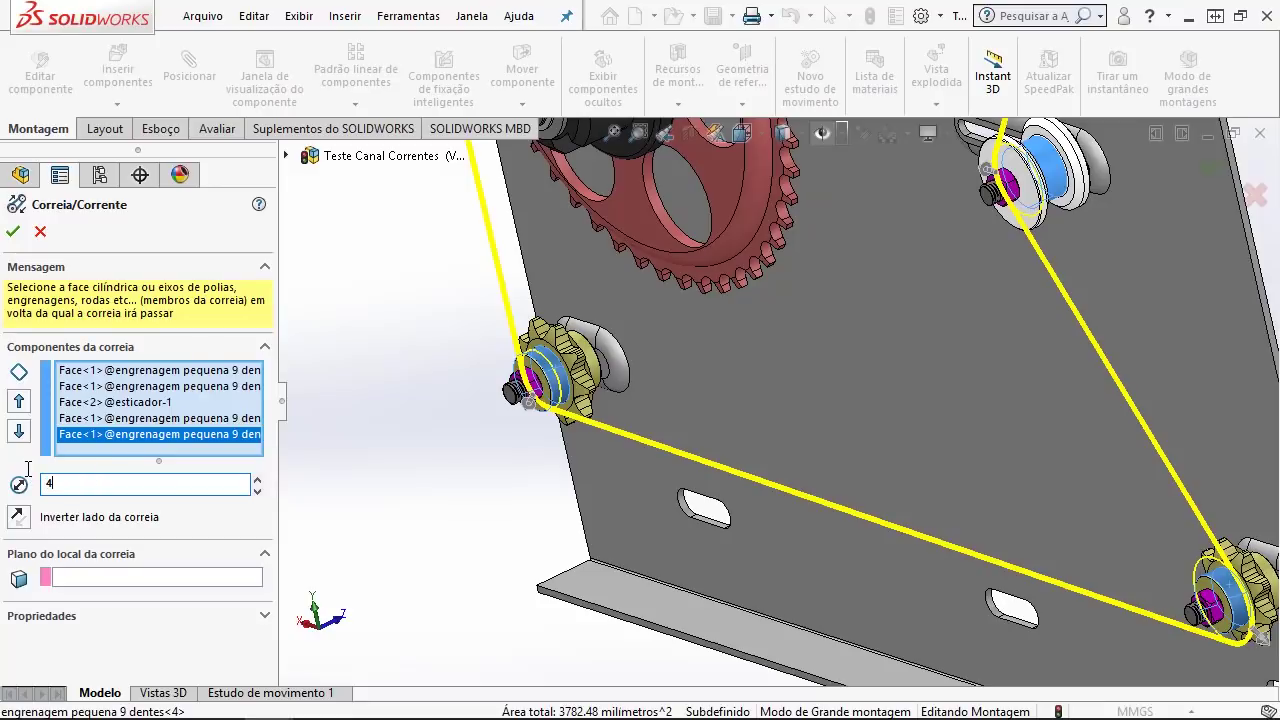
click(145, 483)
text(2)
key(Return)
scroll(637, 323, up, 3)
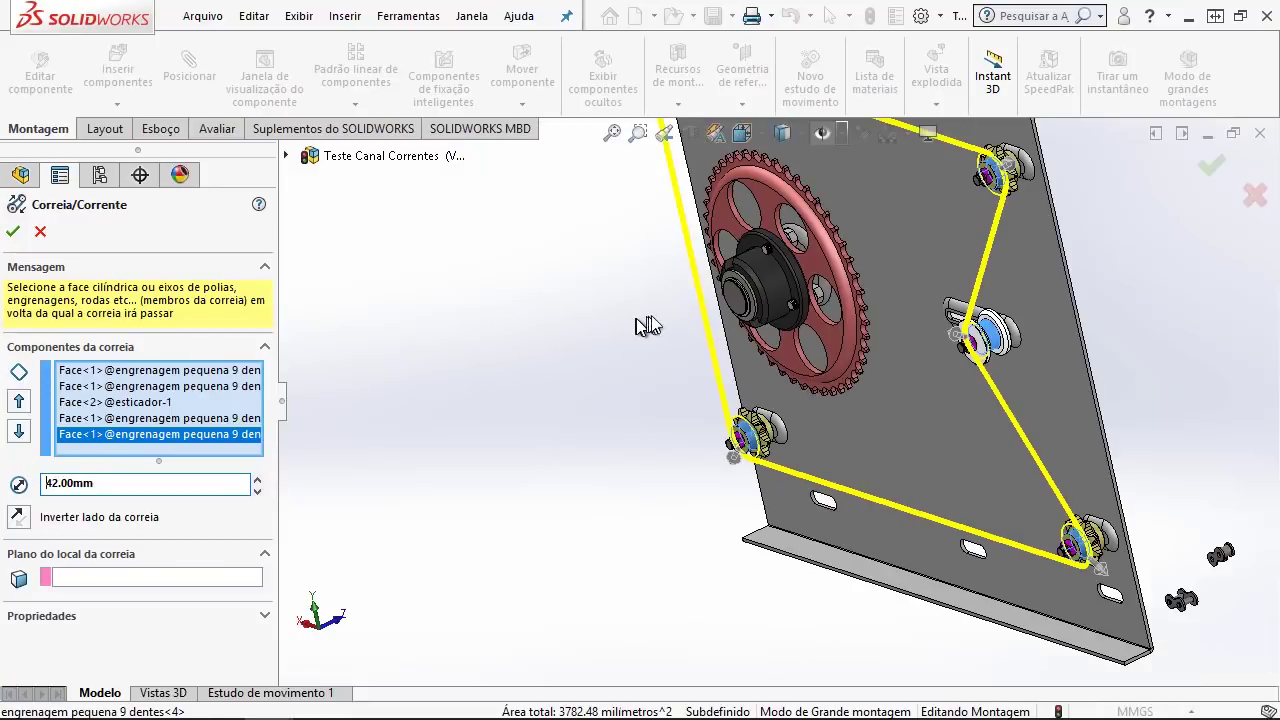
middle_drag(830, 318, 841, 306)
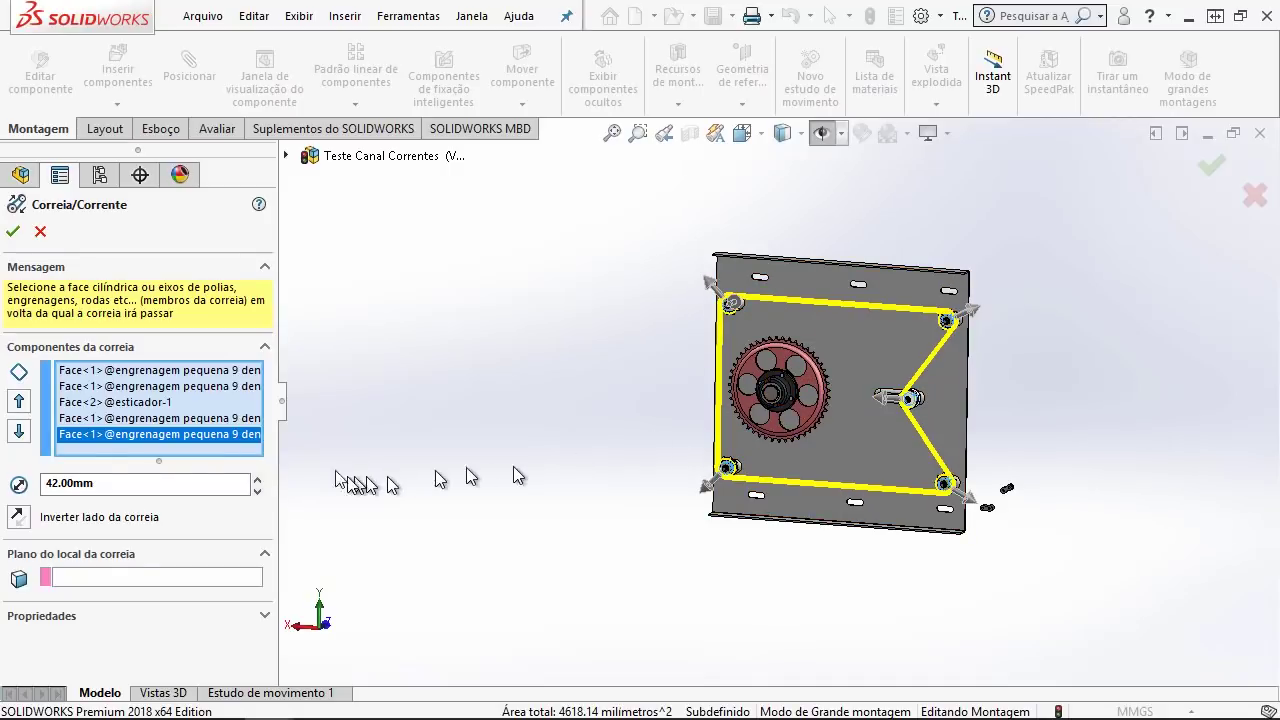
scroll(790, 360, down, 2)
scroll(800, 330, down, 3)
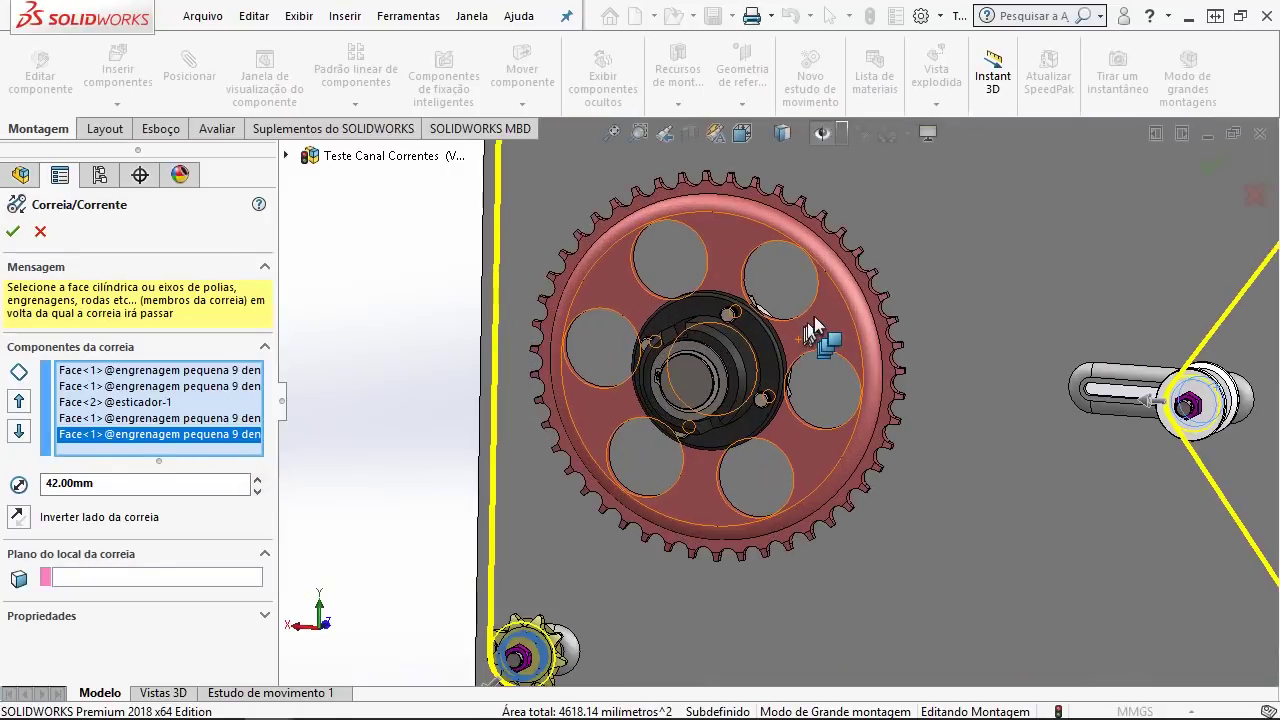
scroll(800, 215, down, 2)
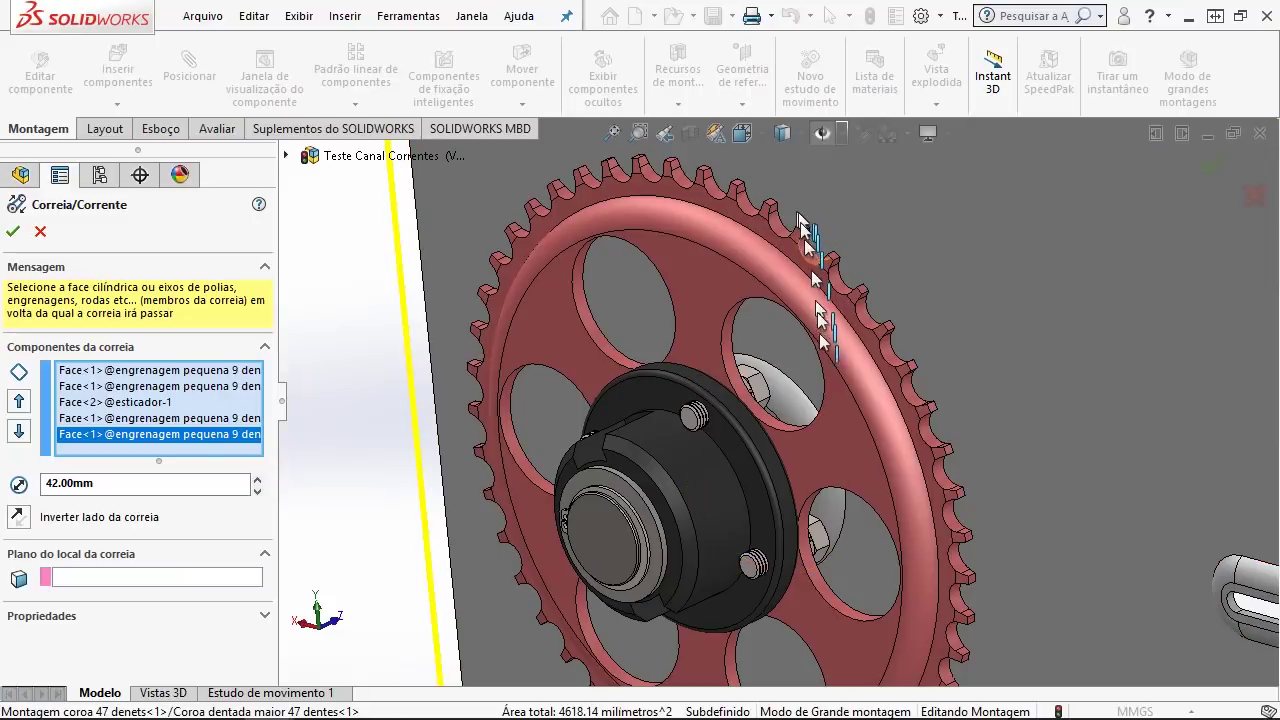
scroll(750, 420, down, 2)
scroll(743, 410, down, 2)
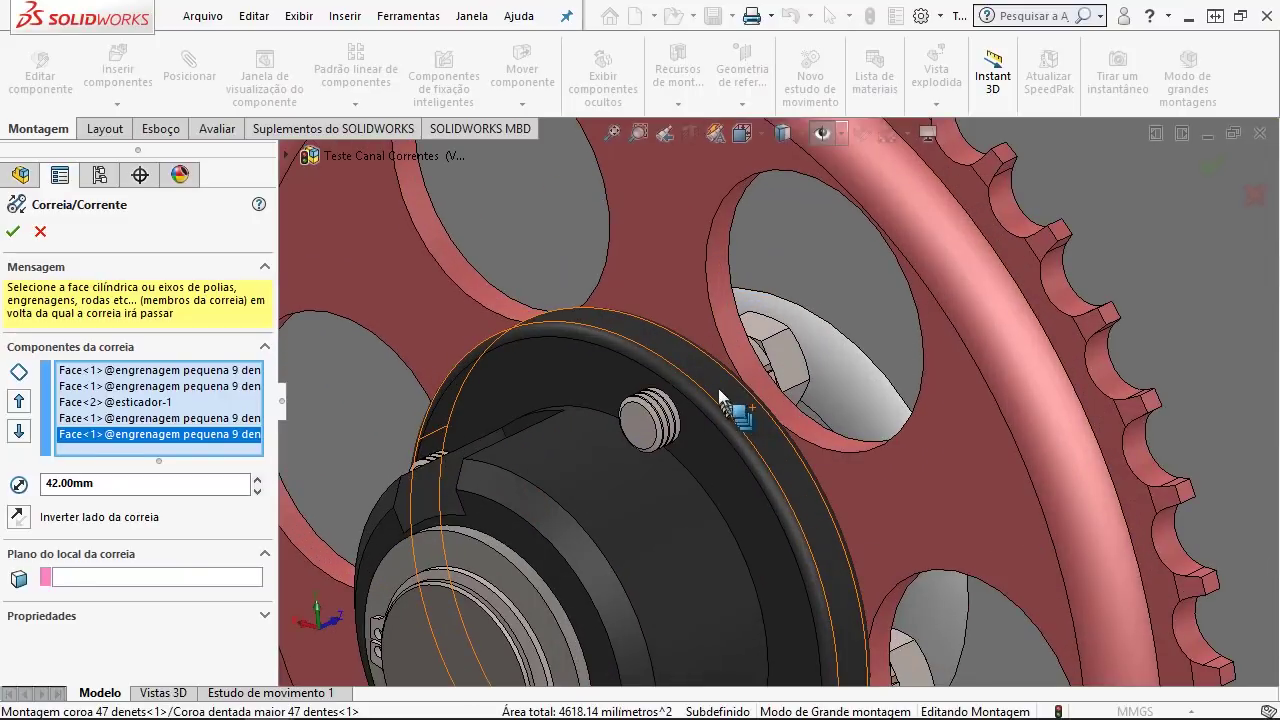
Step: Add the 47-tooth gear's flange face and flip the chain to its other side
click(711, 385)
scroll(711, 385, up, 3)
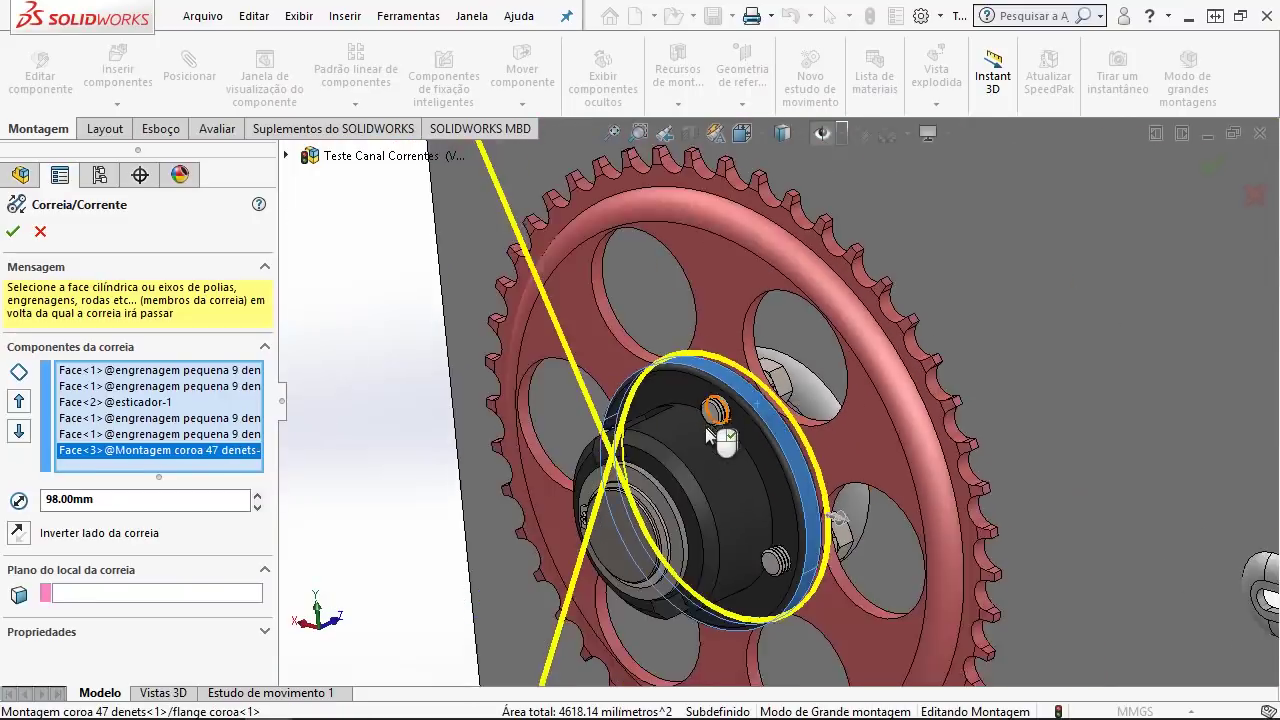
scroll(711, 385, up, 2)
scroll(711, 385, up, 2)
middle_drag(765, 392, 795, 413)
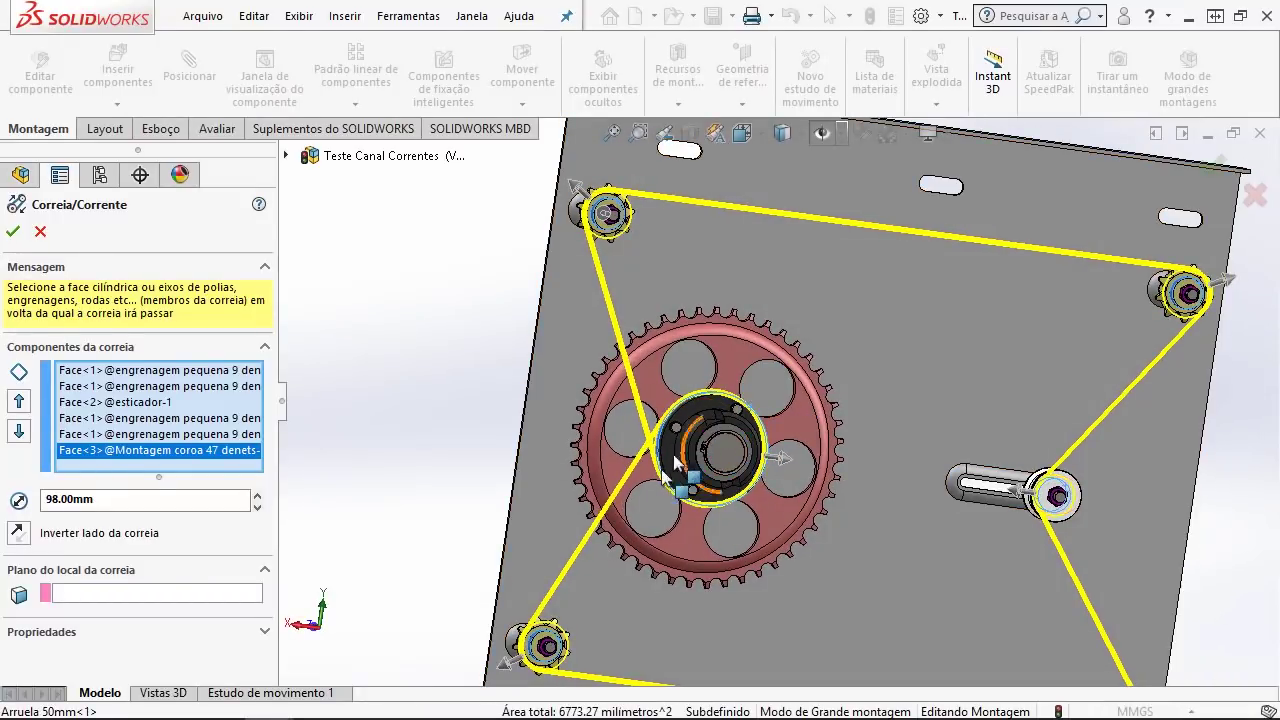
click(780, 460)
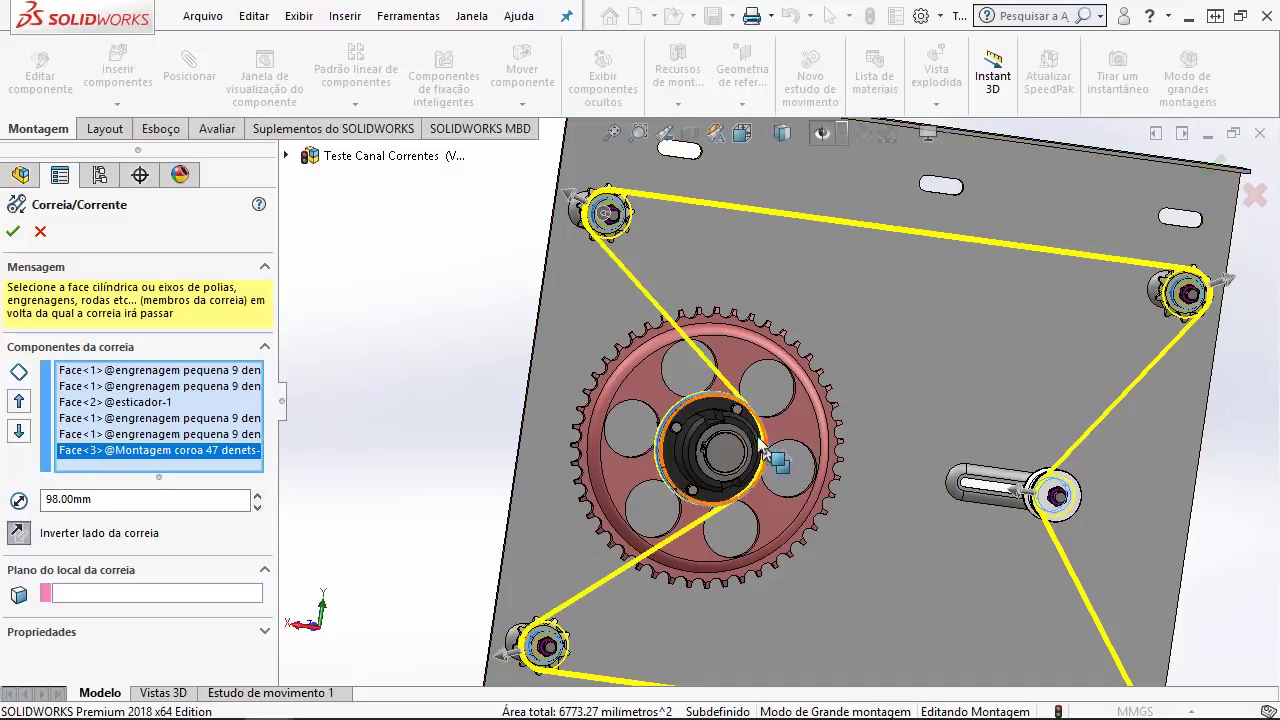
key(z)
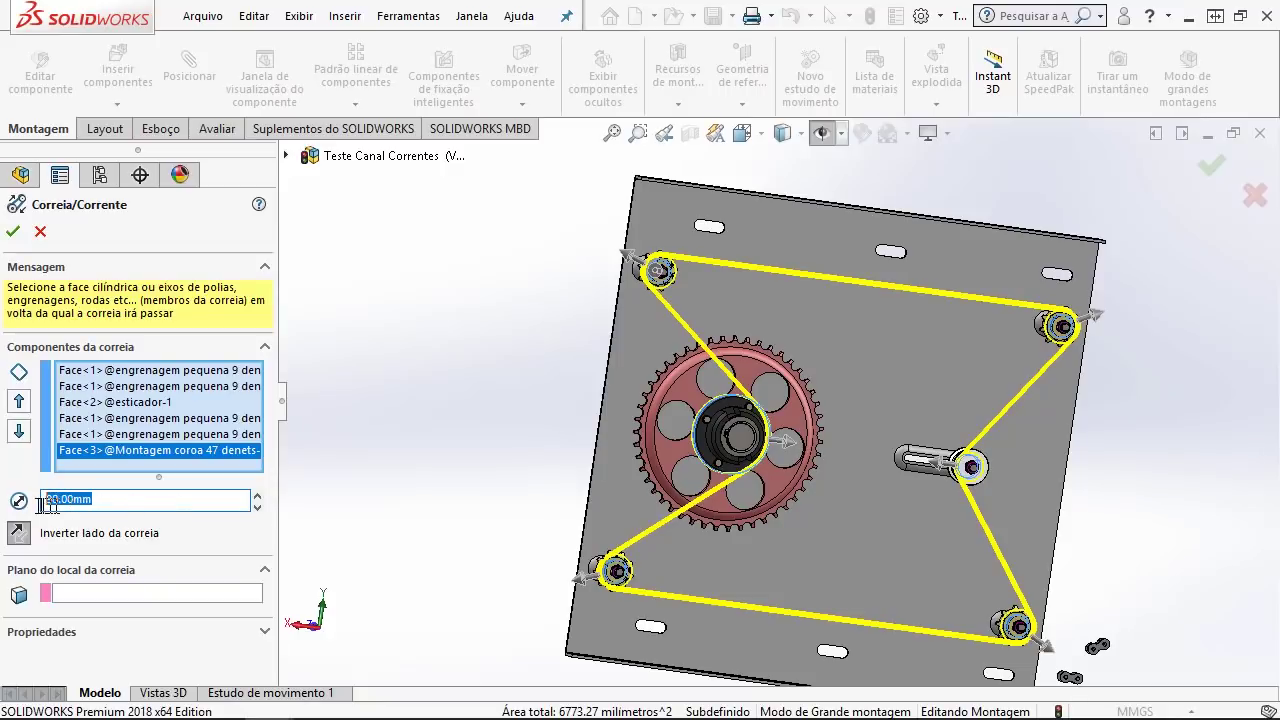
Step: Raise the large gear's pulley diameter to 230.00 mm
click(257, 497)
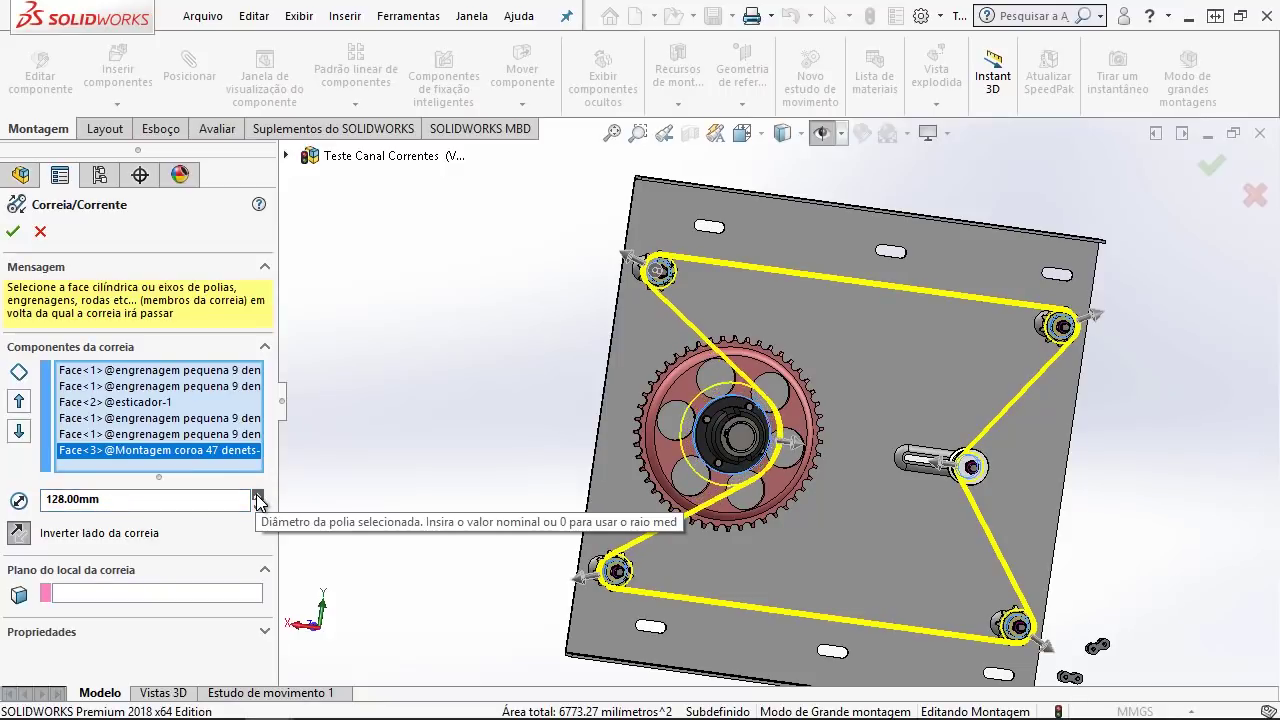
click(257, 497)
click(257, 497)
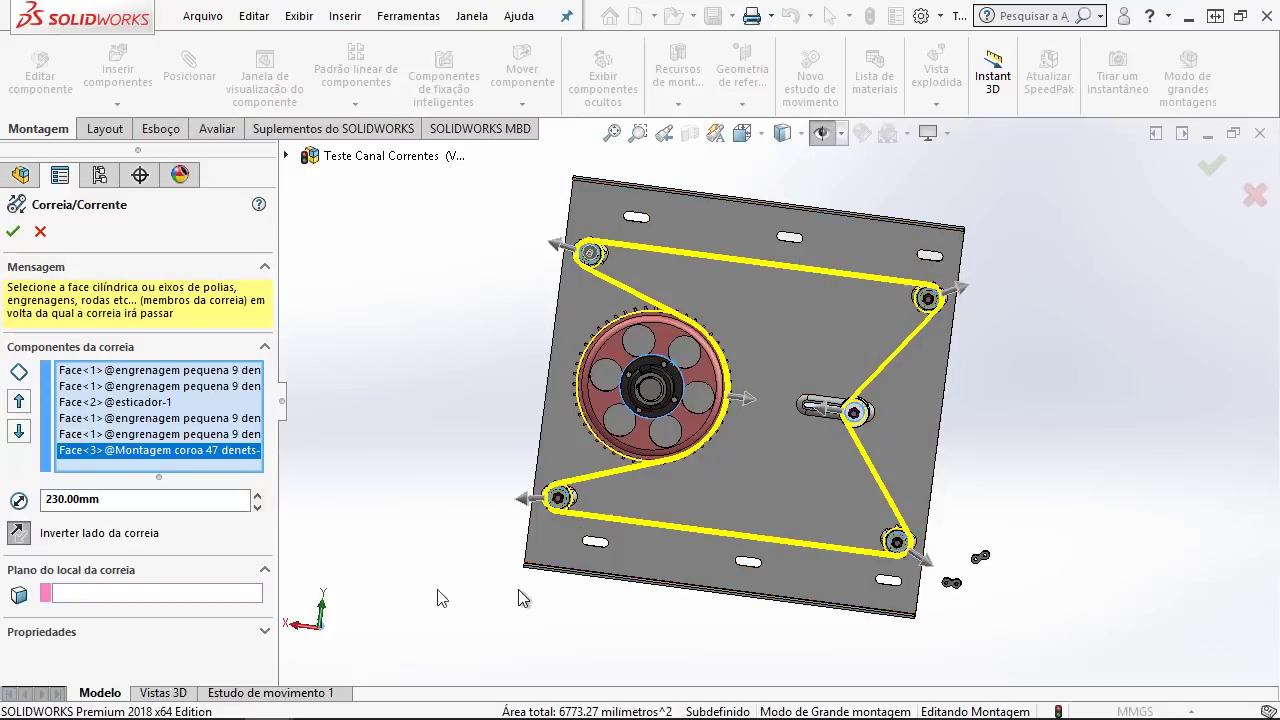
middle_drag(396, 610, 478, 546)
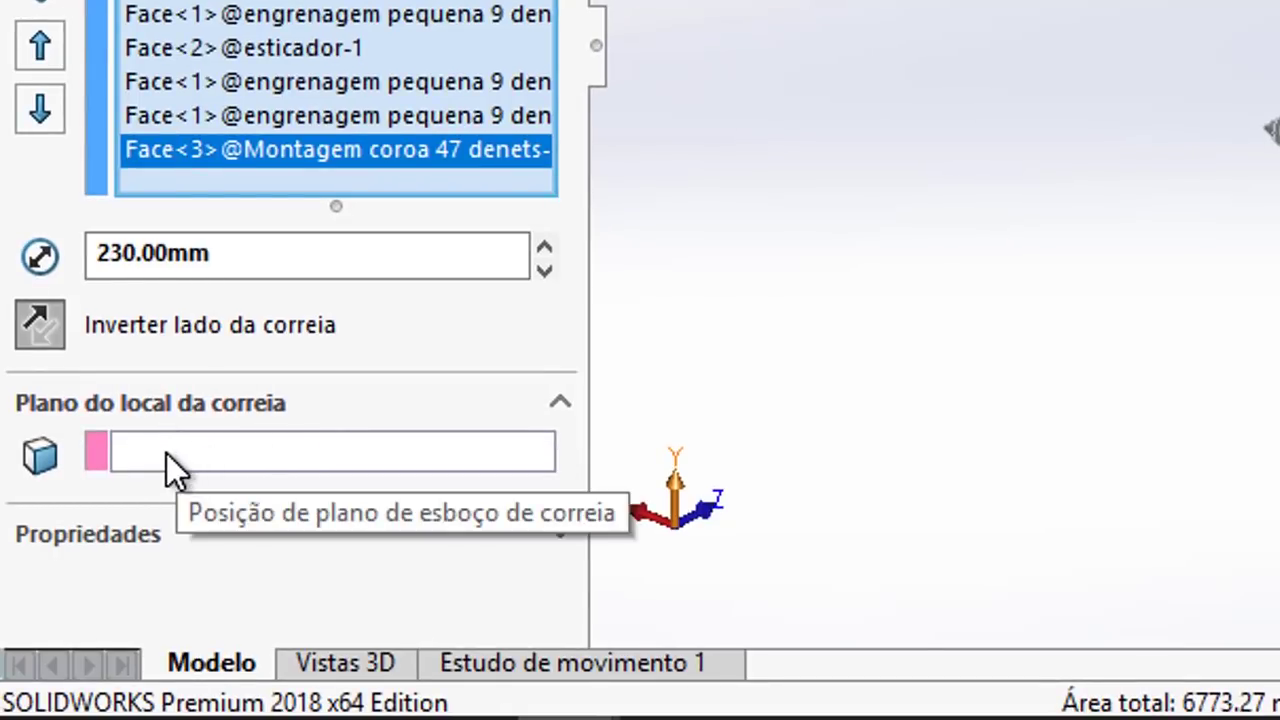
Step: Set the belt plane to Plano1 of engrenagem pequena 9 dentes<4>
click(150, 456)
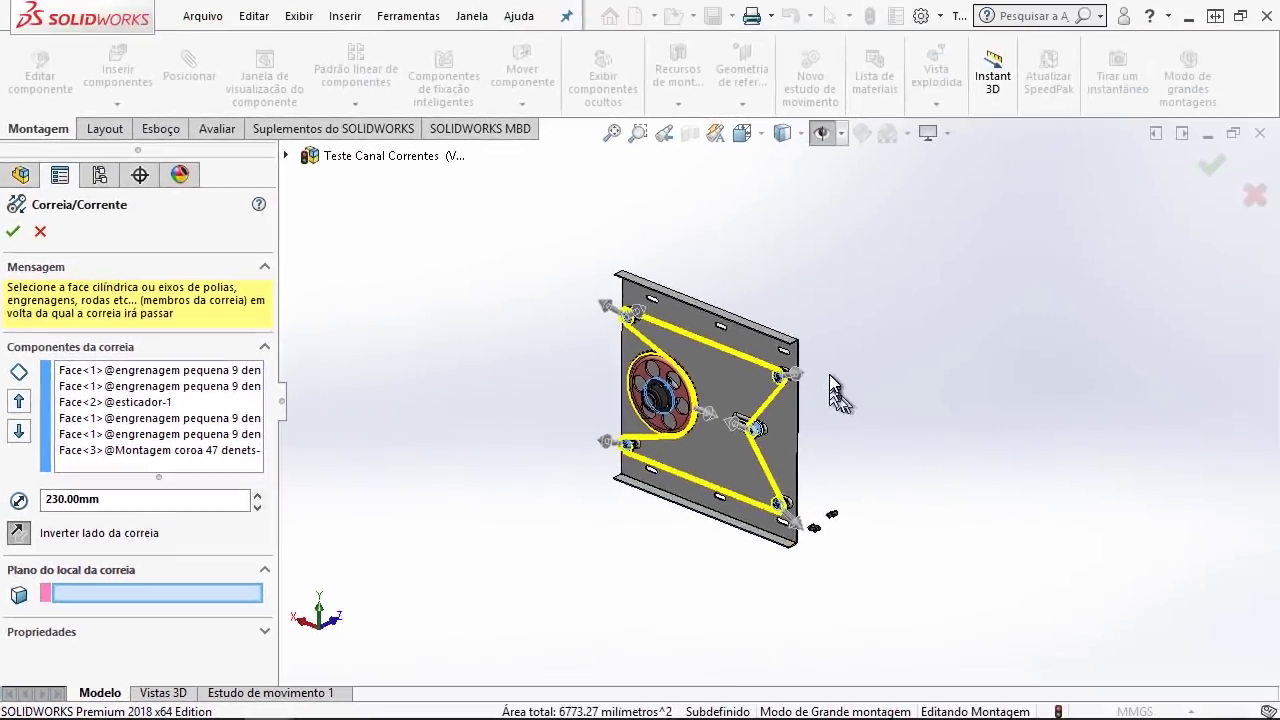
scroll(620, 318, down, 3)
scroll(620, 318, down, 3)
scroll(620, 318, down, 2)
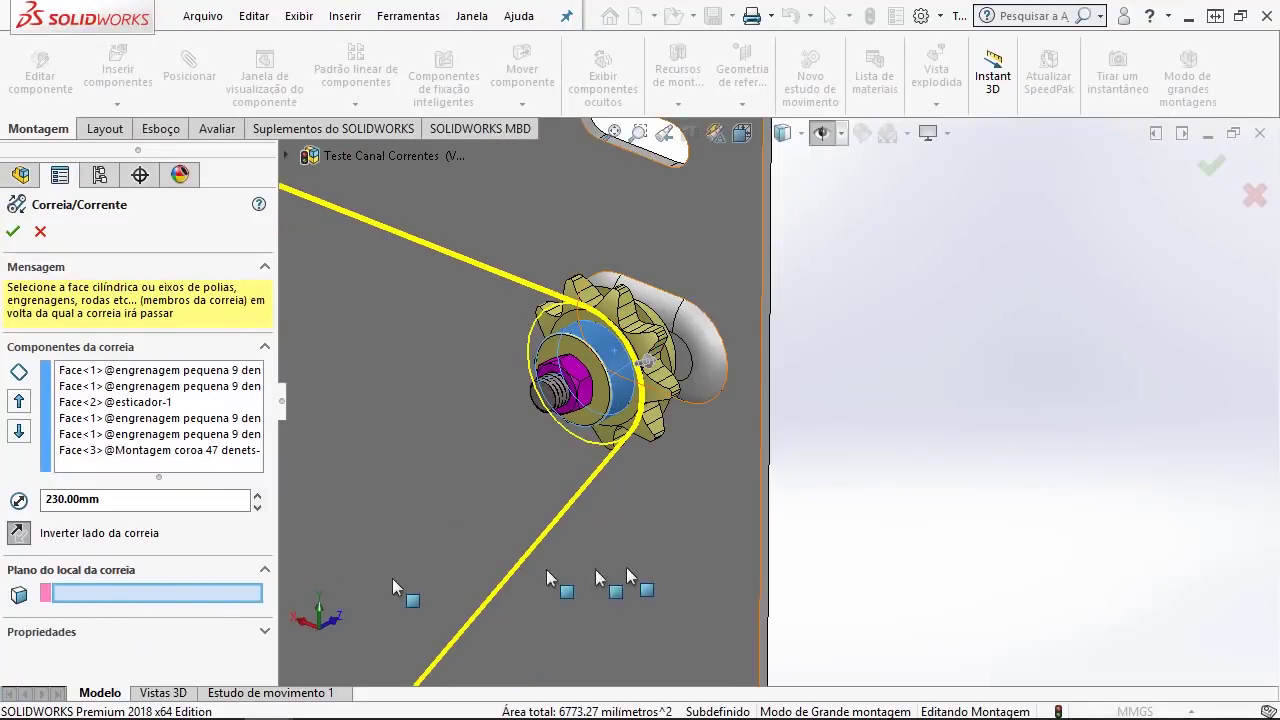
scroll(715, 538, up, 3)
scroll(737, 460, up, 3)
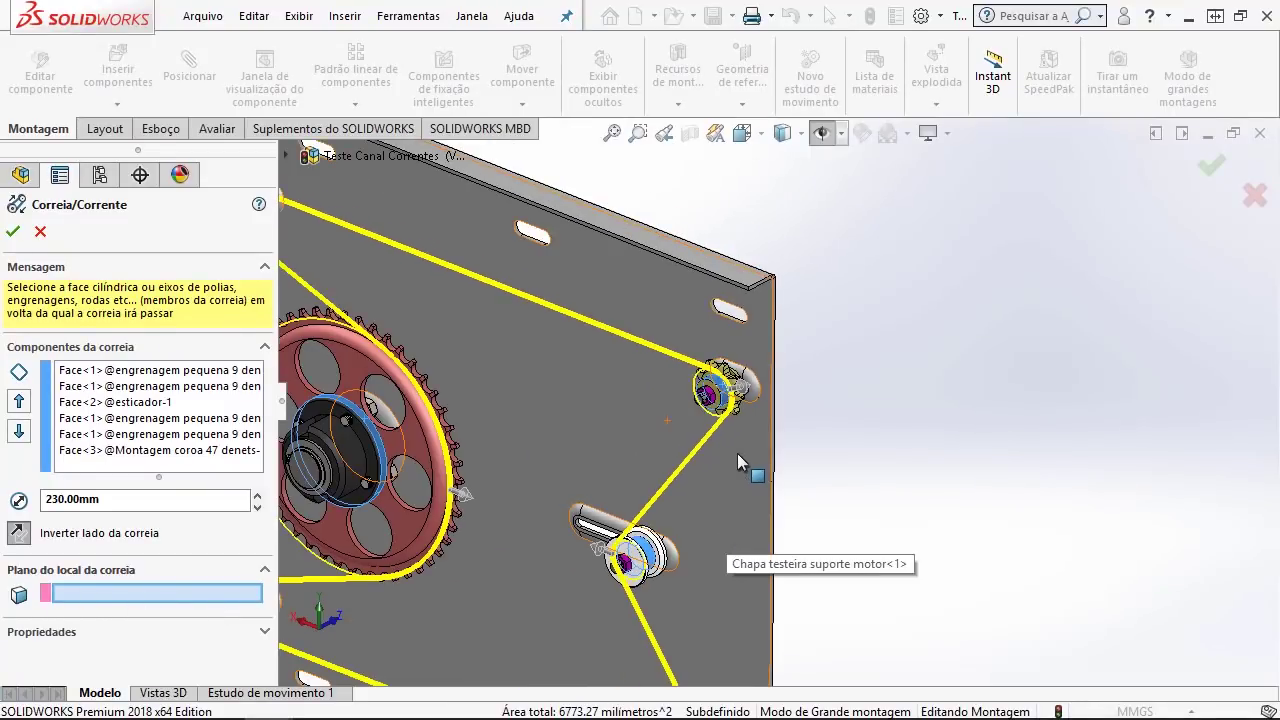
scroll(737, 455, up, 5)
scroll(770, 380, down, 2)
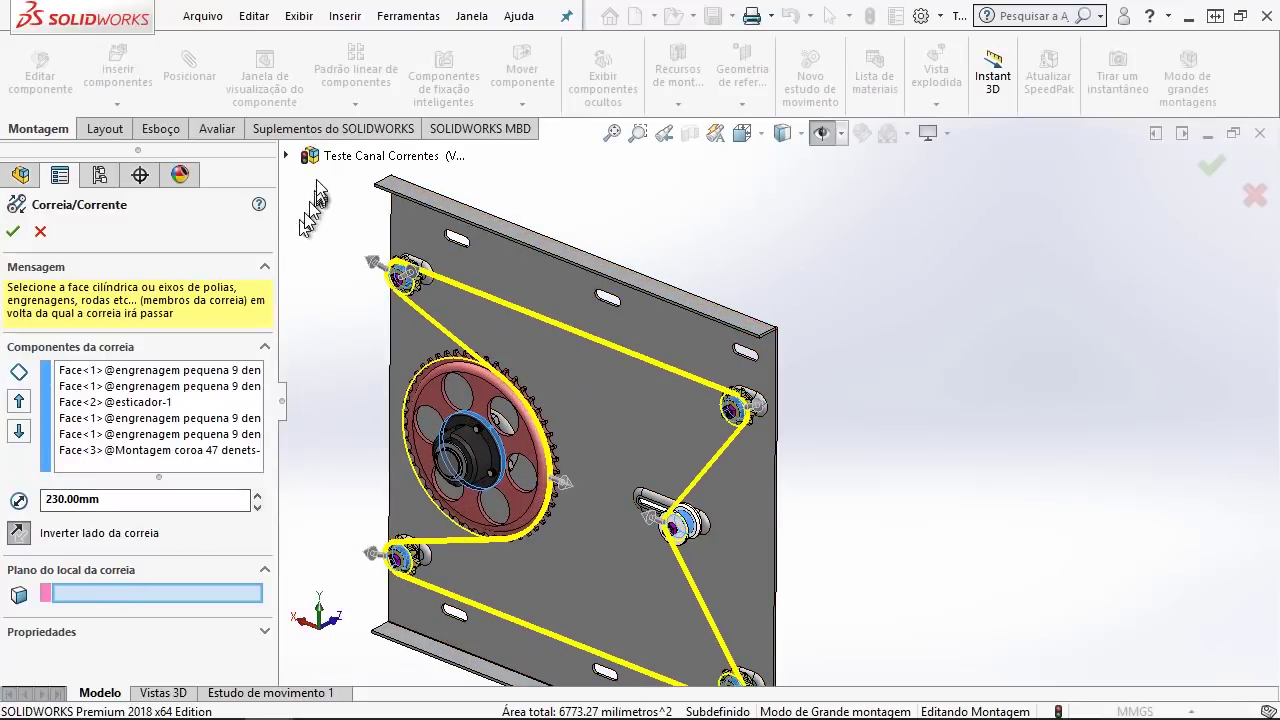
click(287, 157)
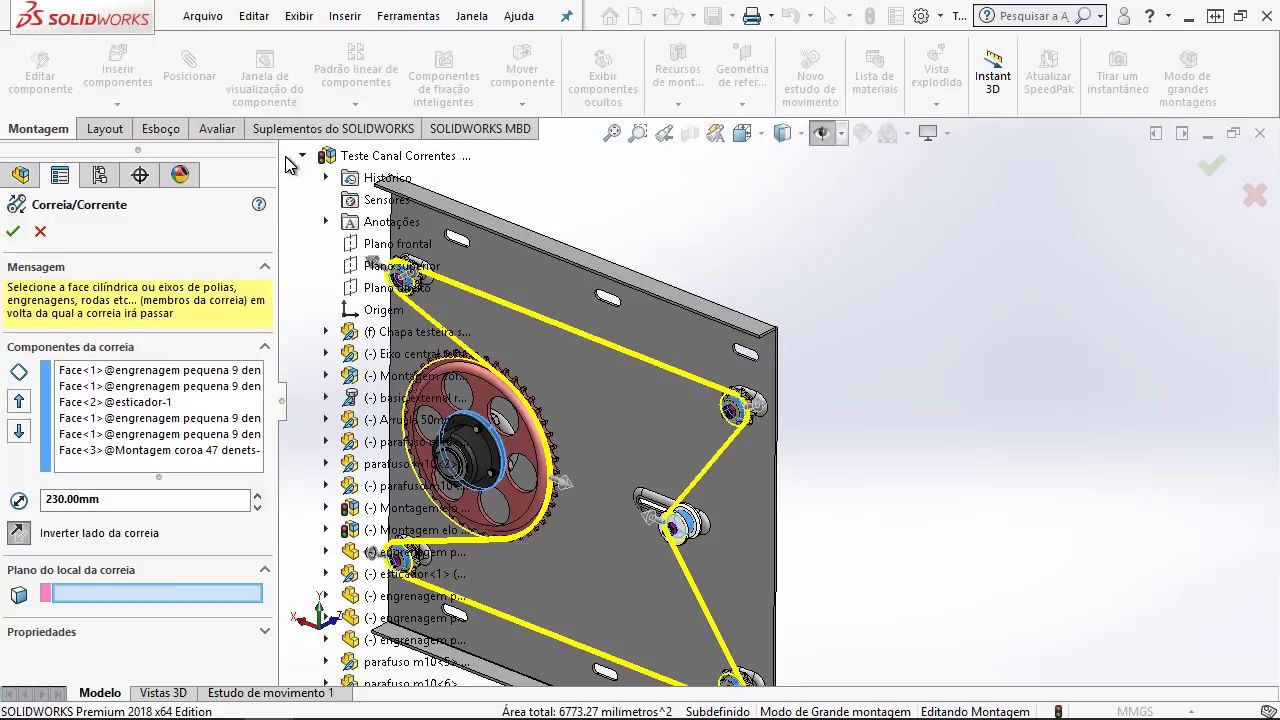
scroll(769, 378, down, 3)
scroll(408, 537, down, 3)
scroll(408, 537, down, 1)
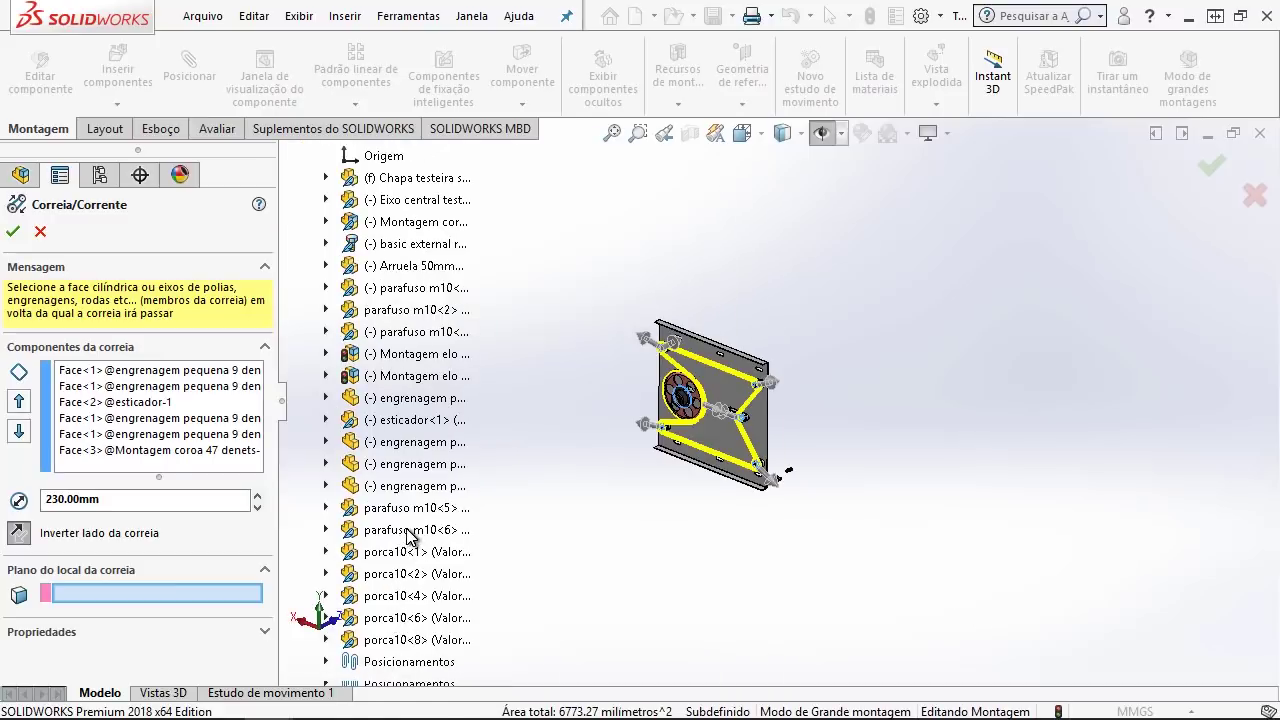
scroll(1006, 537, down, 5)
scroll(891, 523, up, 4)
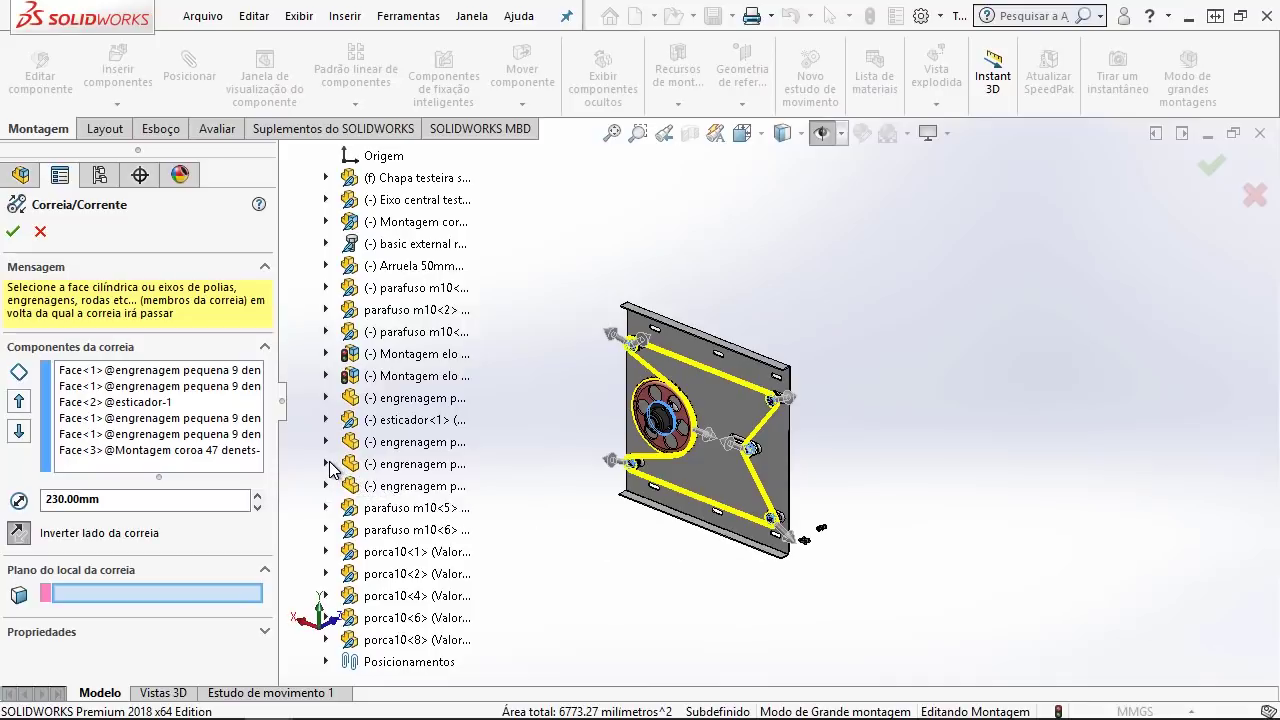
click(326, 464)
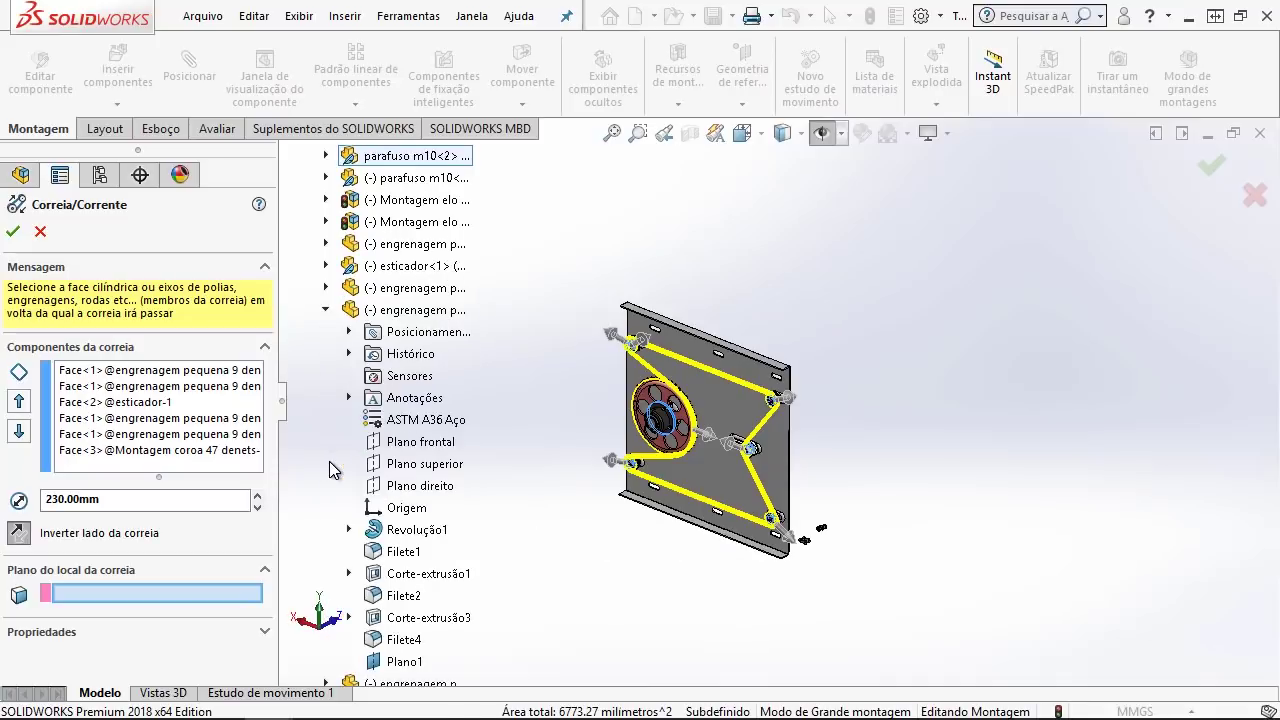
click(405, 664)
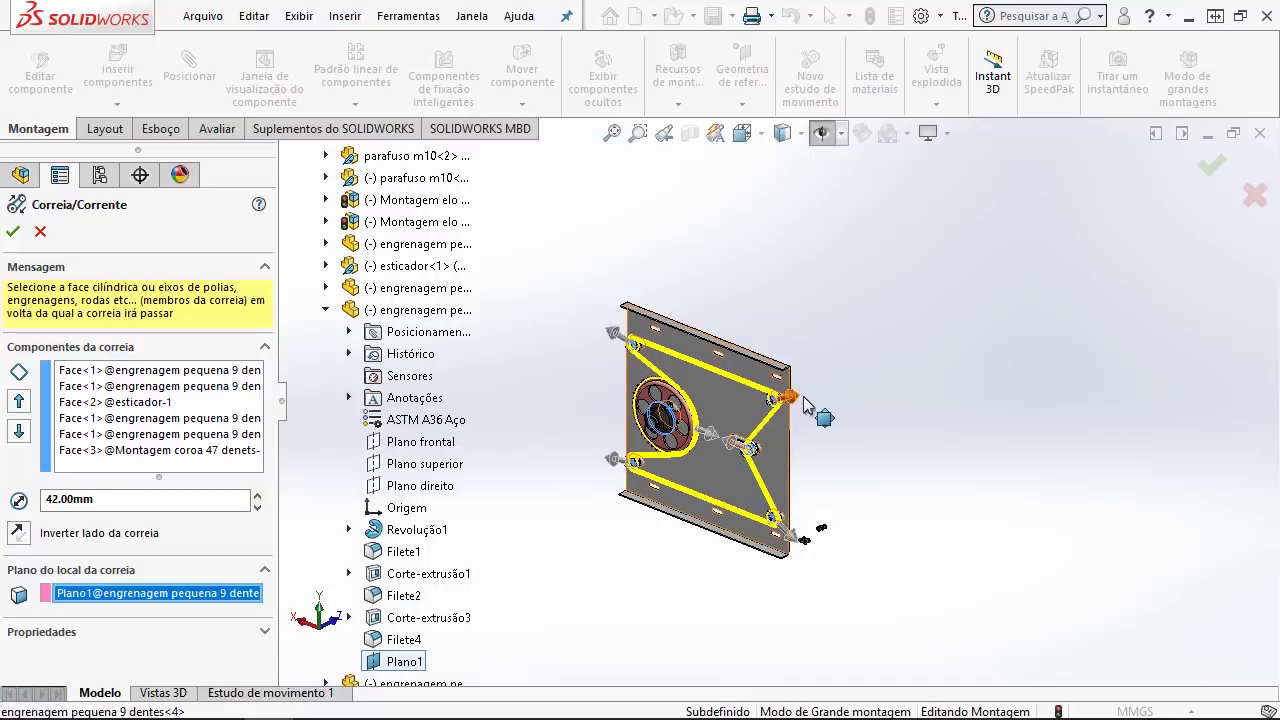
scroll(790, 405, down, 5)
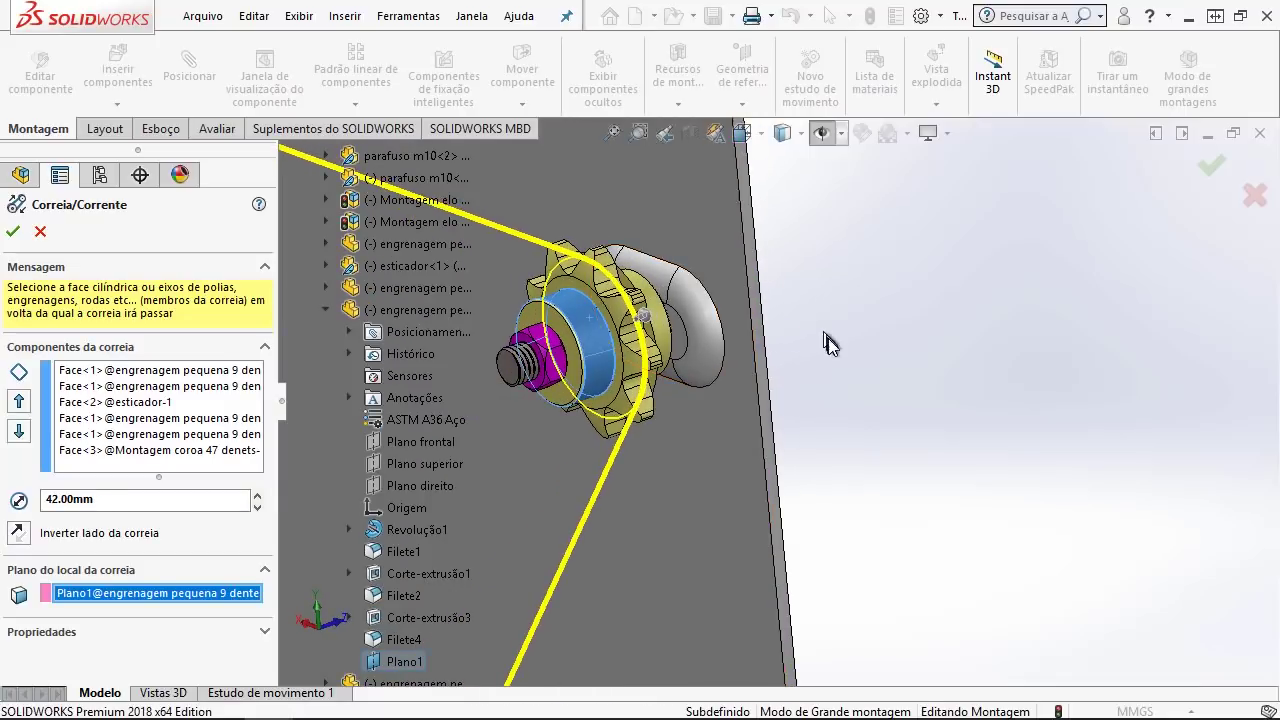
scroll(832, 352, up, 5)
scroll(717, 360, down, 3)
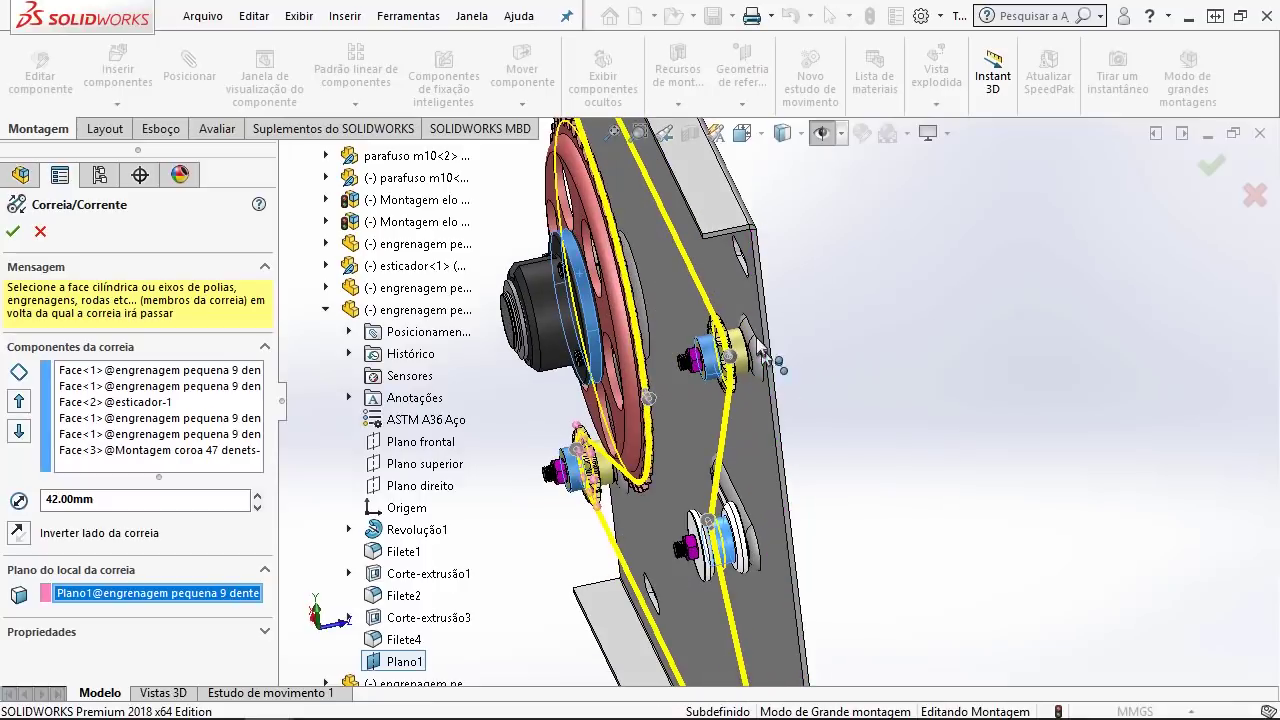
scroll(717, 360, down, 3)
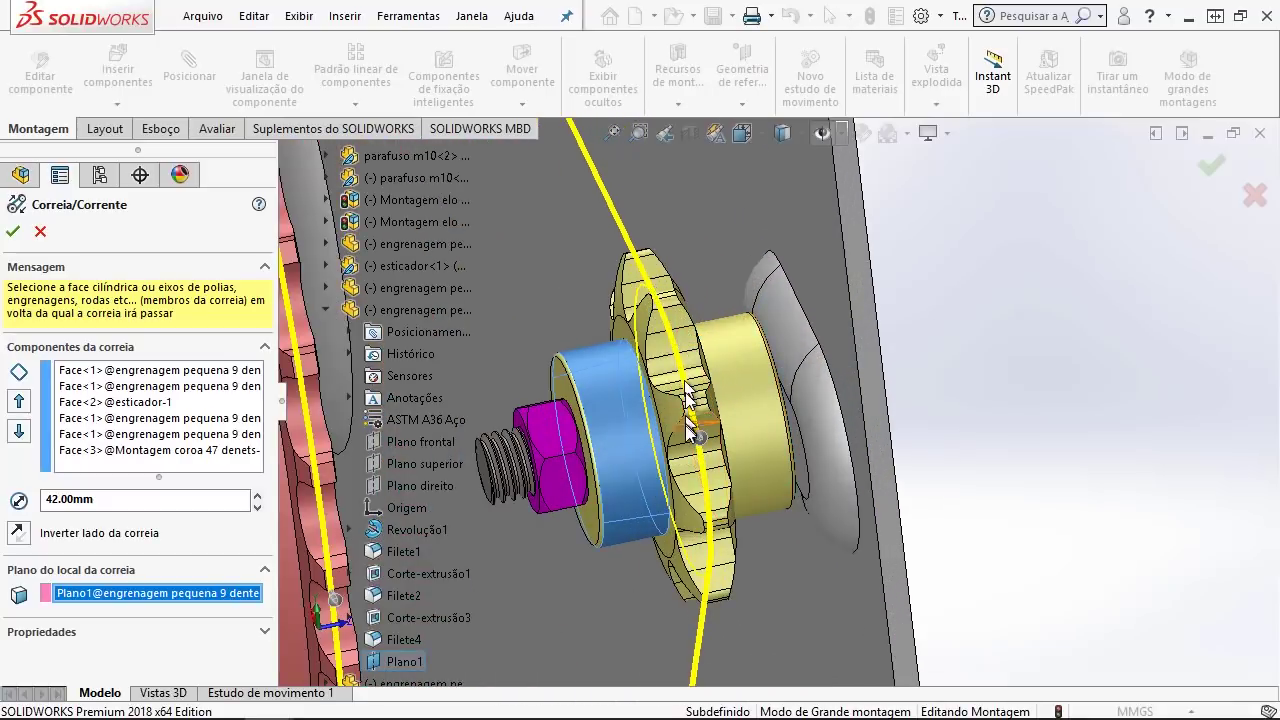
Step: Confirm the Belt/Chain feature to create Correia1
click(16, 233)
scroll(451, 300, up, 2)
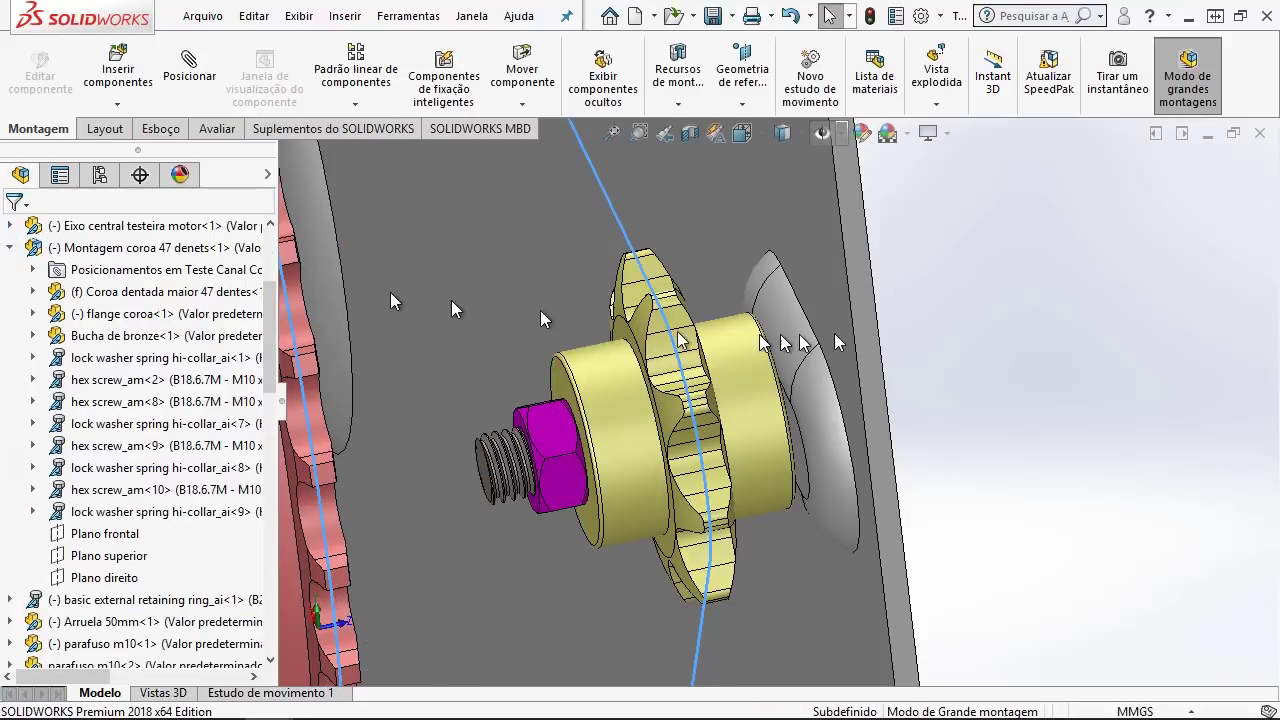
scroll(854, 342, up, 3)
scroll(896, 343, up, 2)
middle_drag(896, 343, 867, 368)
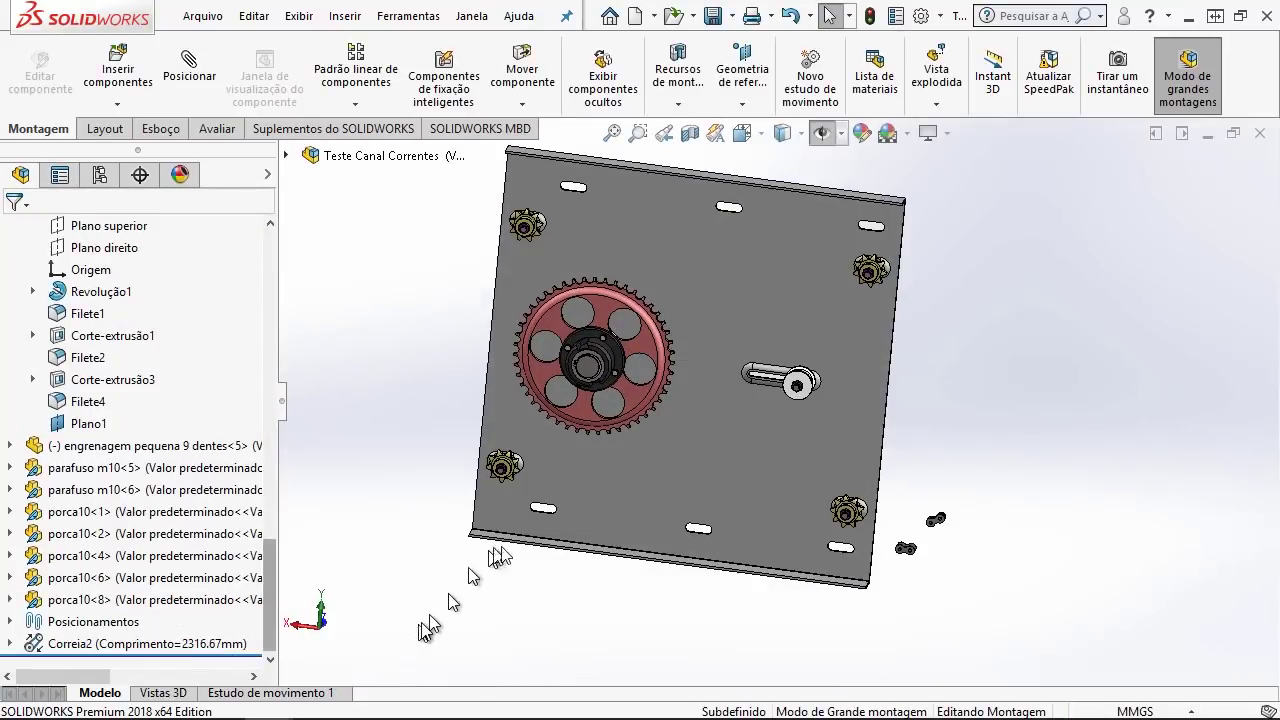
middle_drag(505, 546, 580, 470)
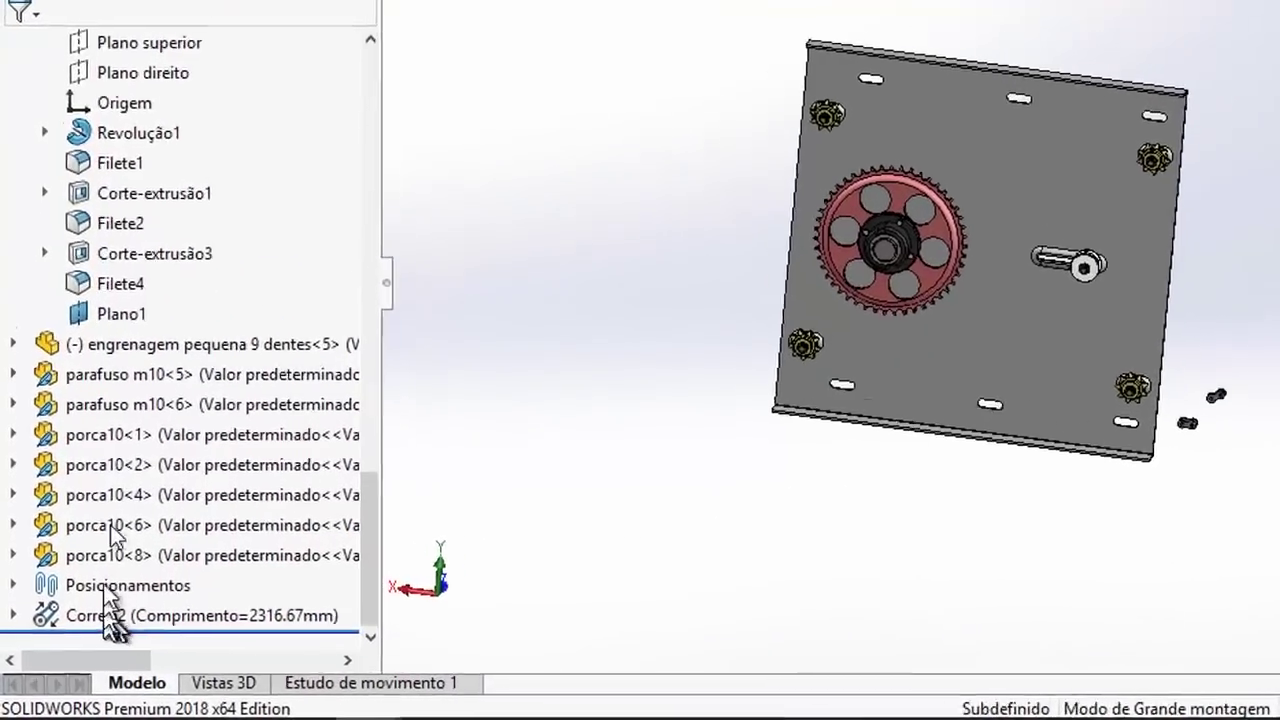
scroll(110, 600, up, 5)
scroll(40, 320, up, 5)
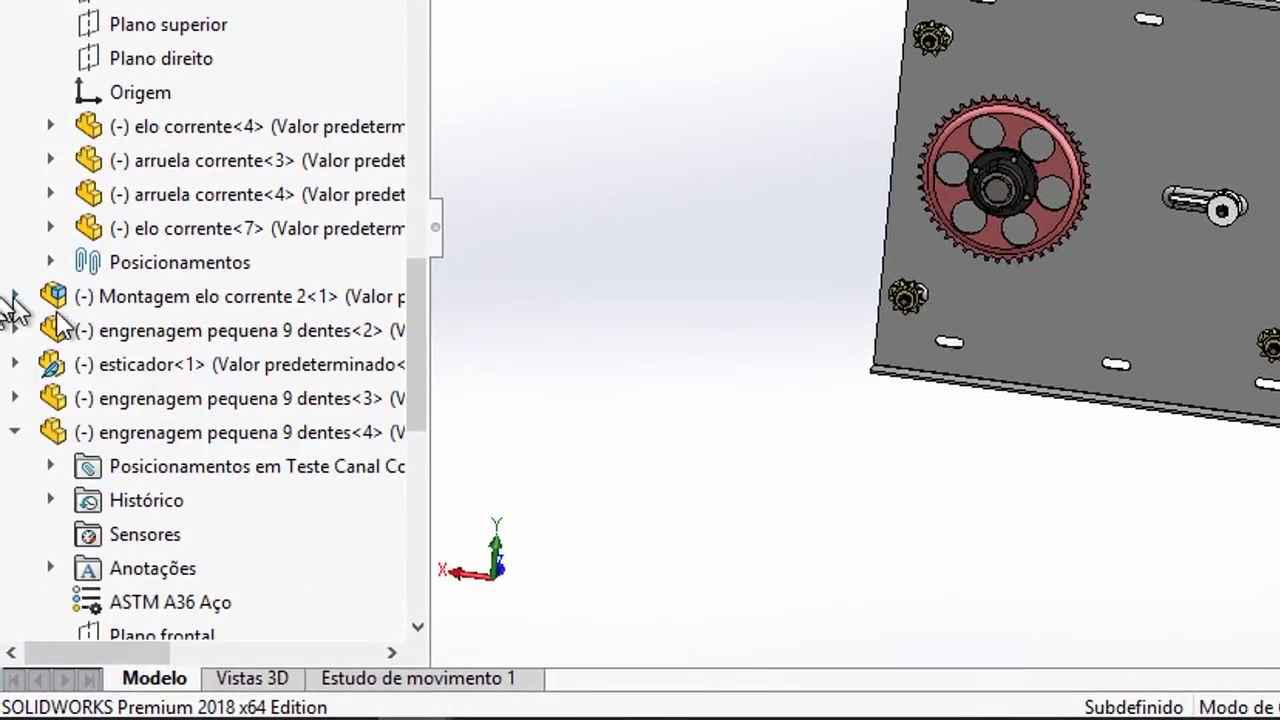
Step: Inspect the belt paths of Correia2 and Correia1, 2320.37 mm long
click(15, 433)
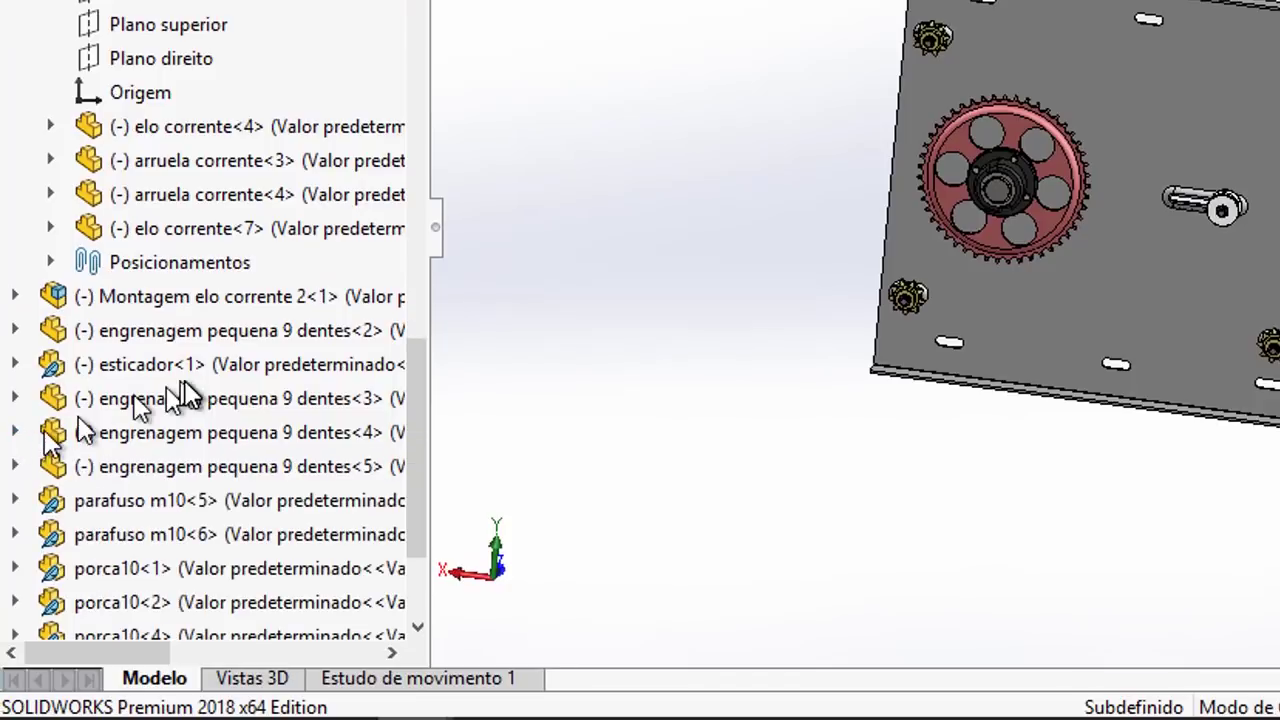
scroll(186, 390, down, 2)
click(137, 601)
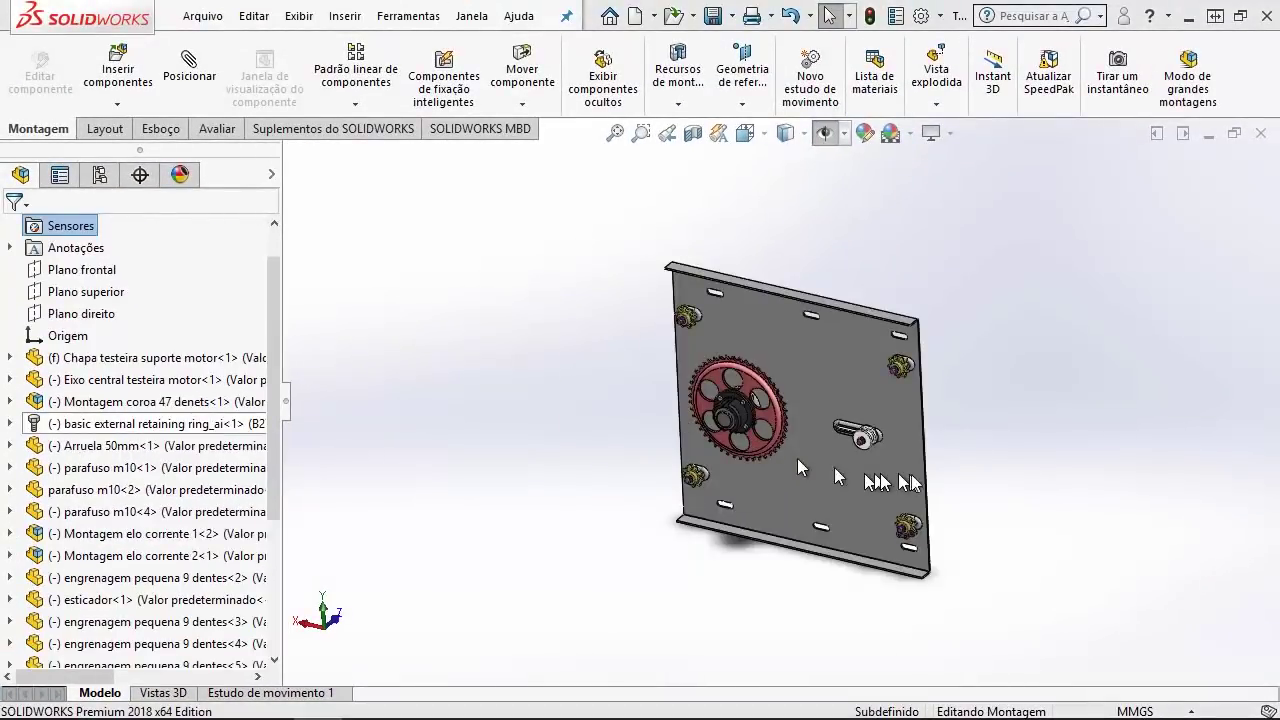
mouse_move(797, 458)
middle_down()
mouse_move(928, 443)
mouse_move(915, 320)
middle_up()
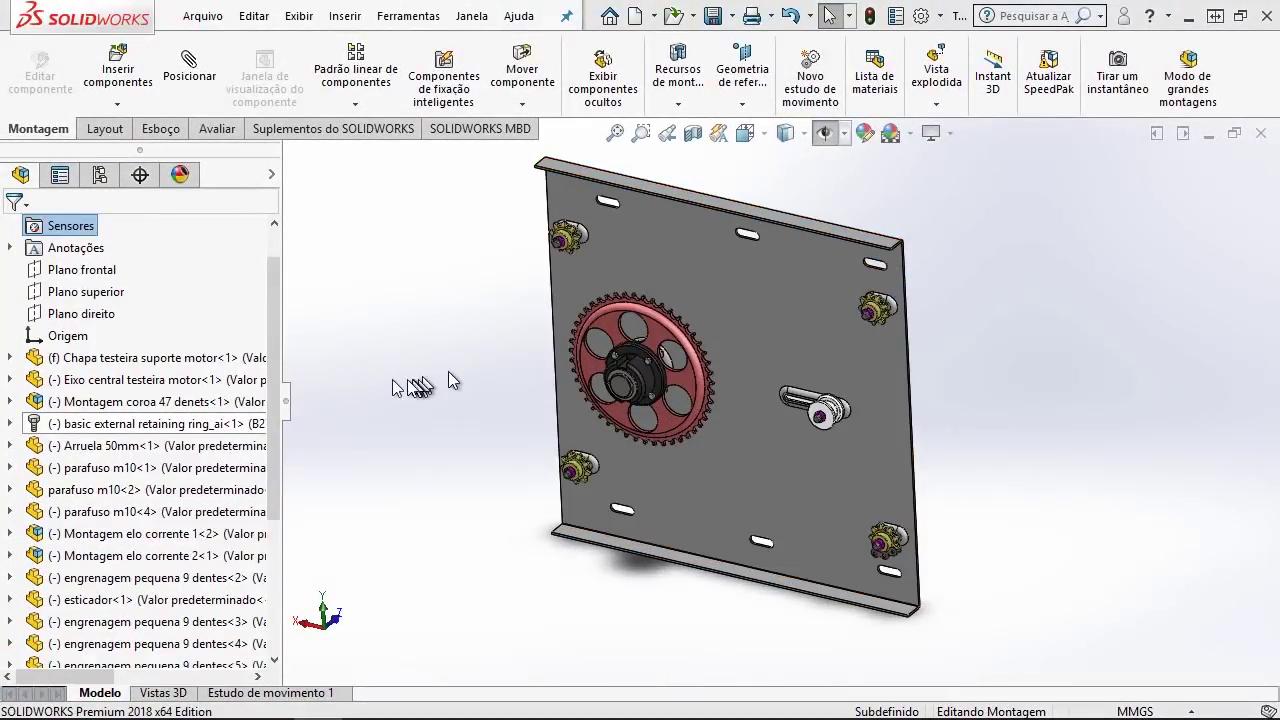
scroll(280, 395, down, 3)
scroll(280, 395, down, 1)
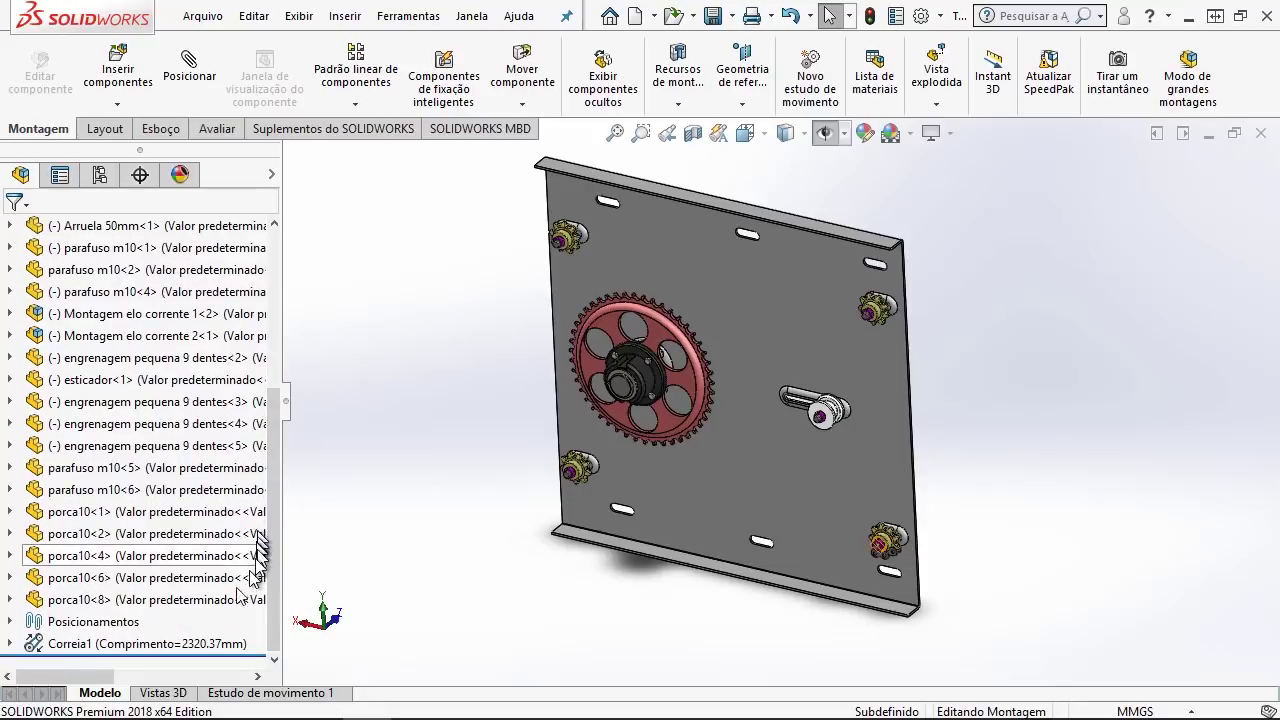
click(87, 645)
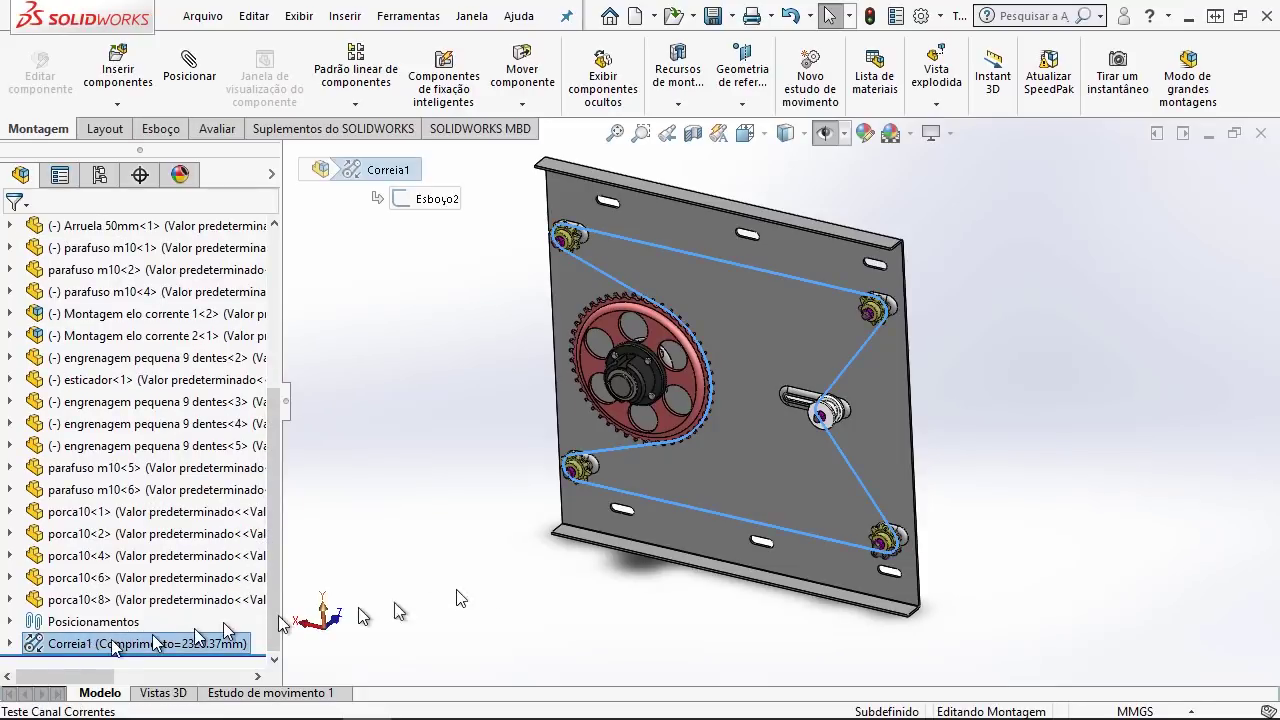
middle_drag(628, 568, 742, 385)
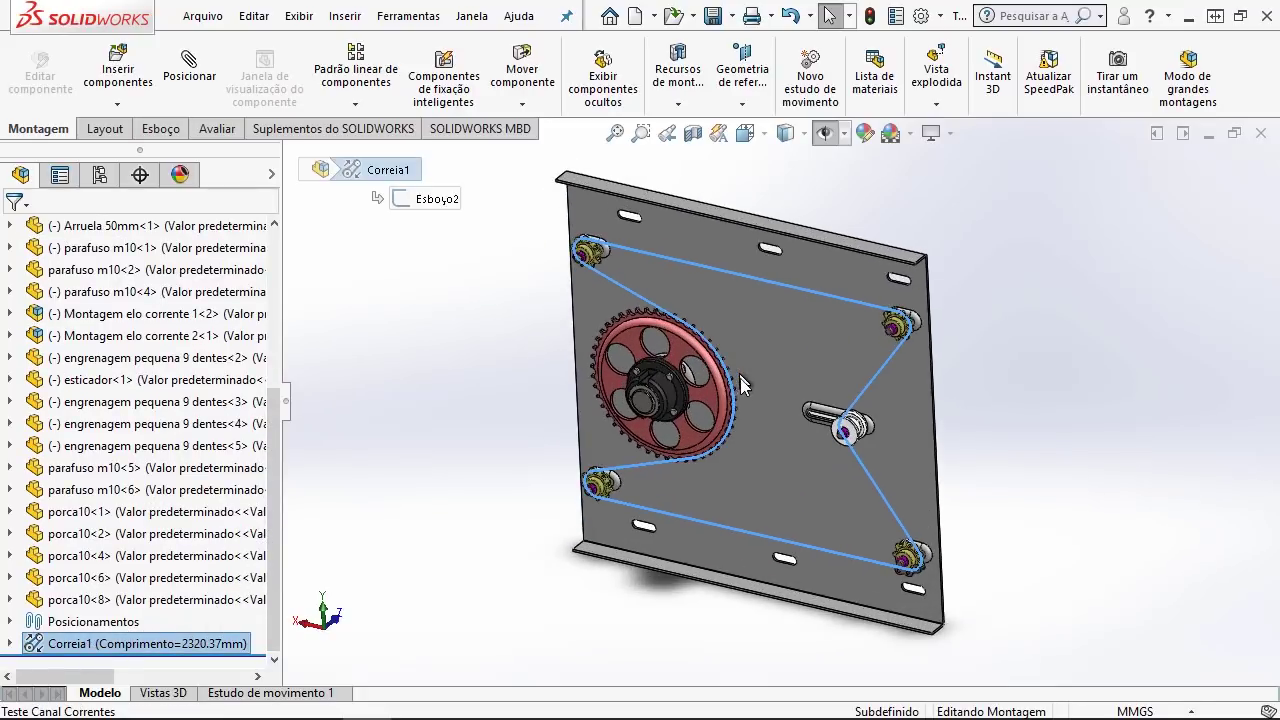
Step: Clear the selection and select the chain link near the lower-right sprocket
click(480, 358)
scroll(965, 605, down, 3)
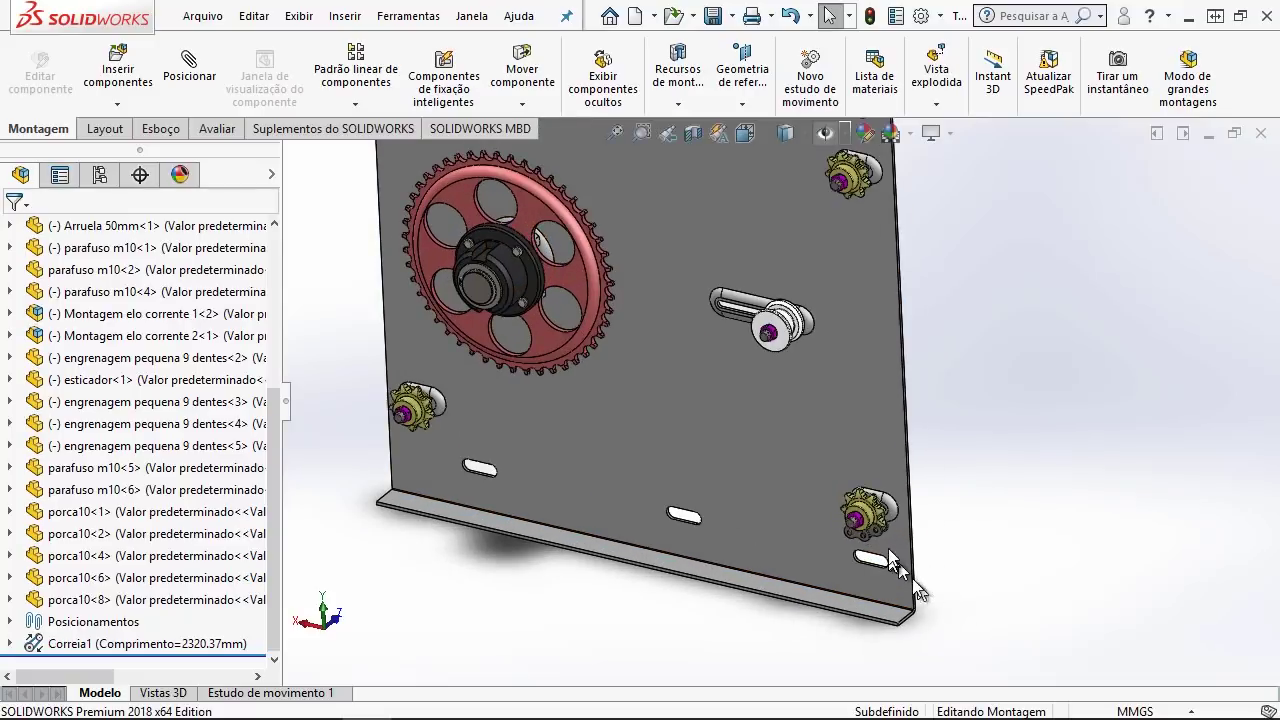
scroll(890, 550, down, 3)
click(878, 524)
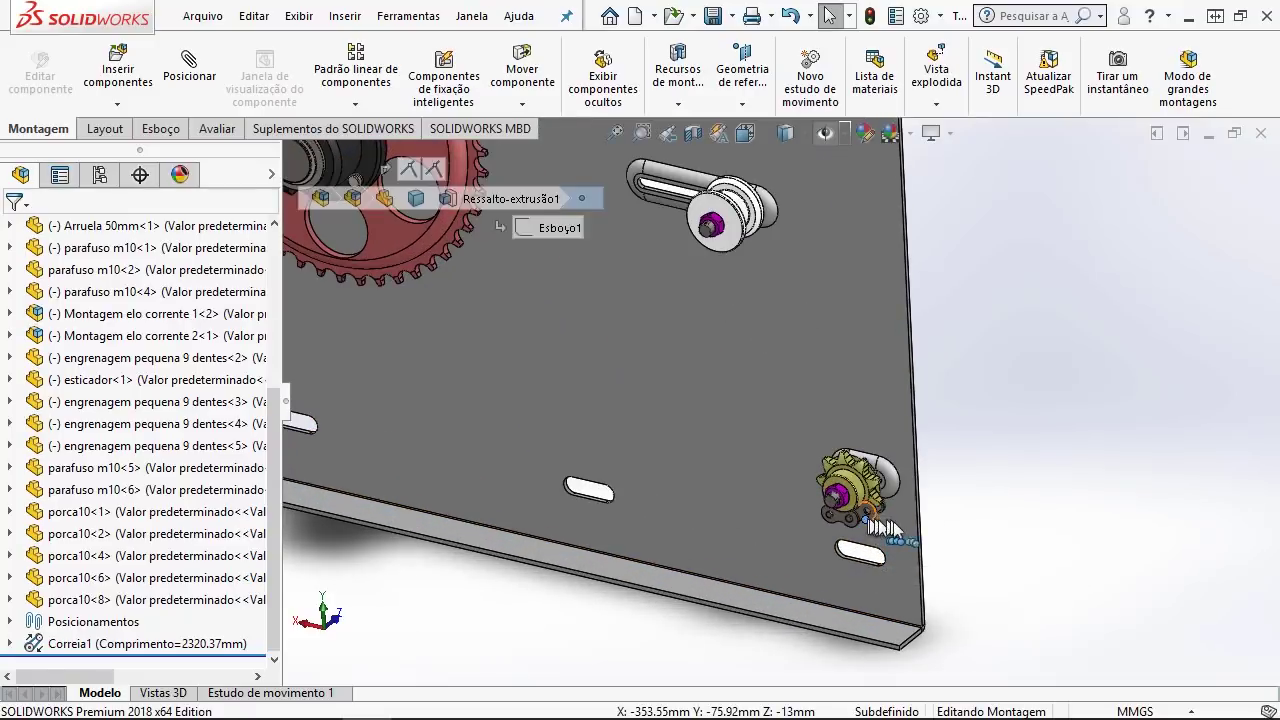
Step: Move both chain-link components off the plate to the right
drag(870, 522, 1045, 488)
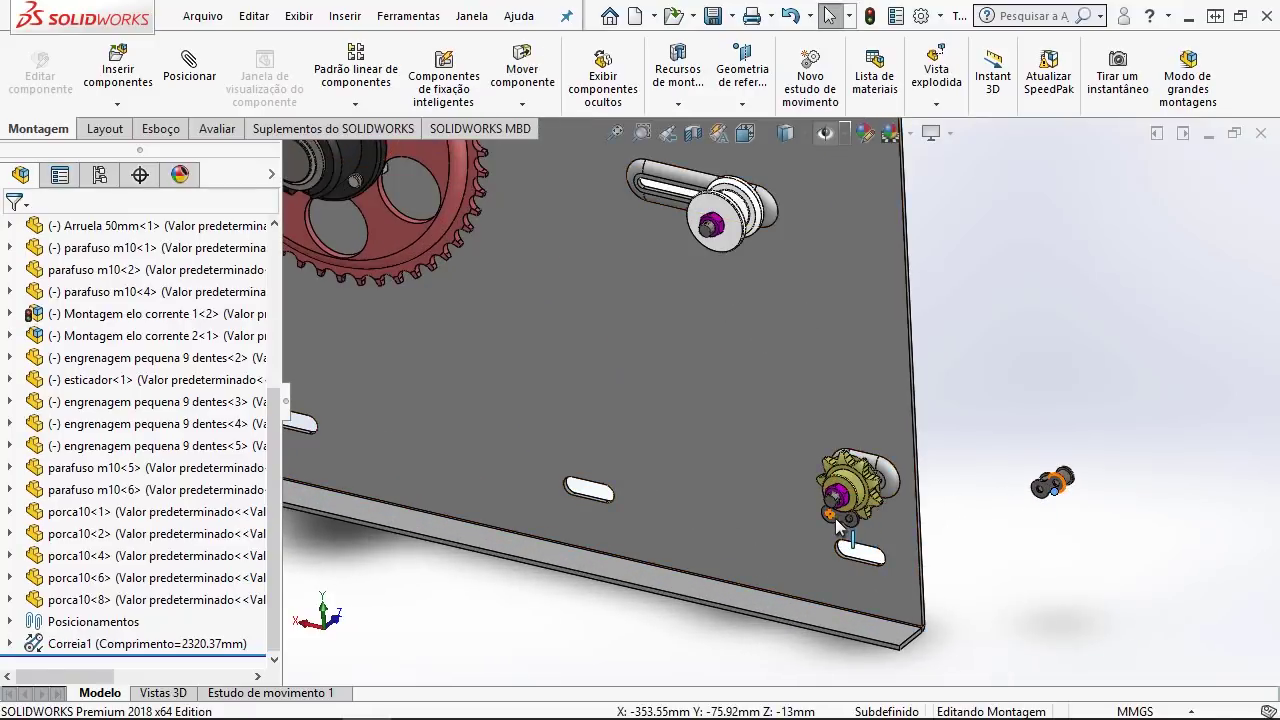
drag(838, 528, 1045, 568)
scroll(1050, 515, down, 2)
scroll(1010, 490, down, 2)
scroll(980, 465, down, 2)
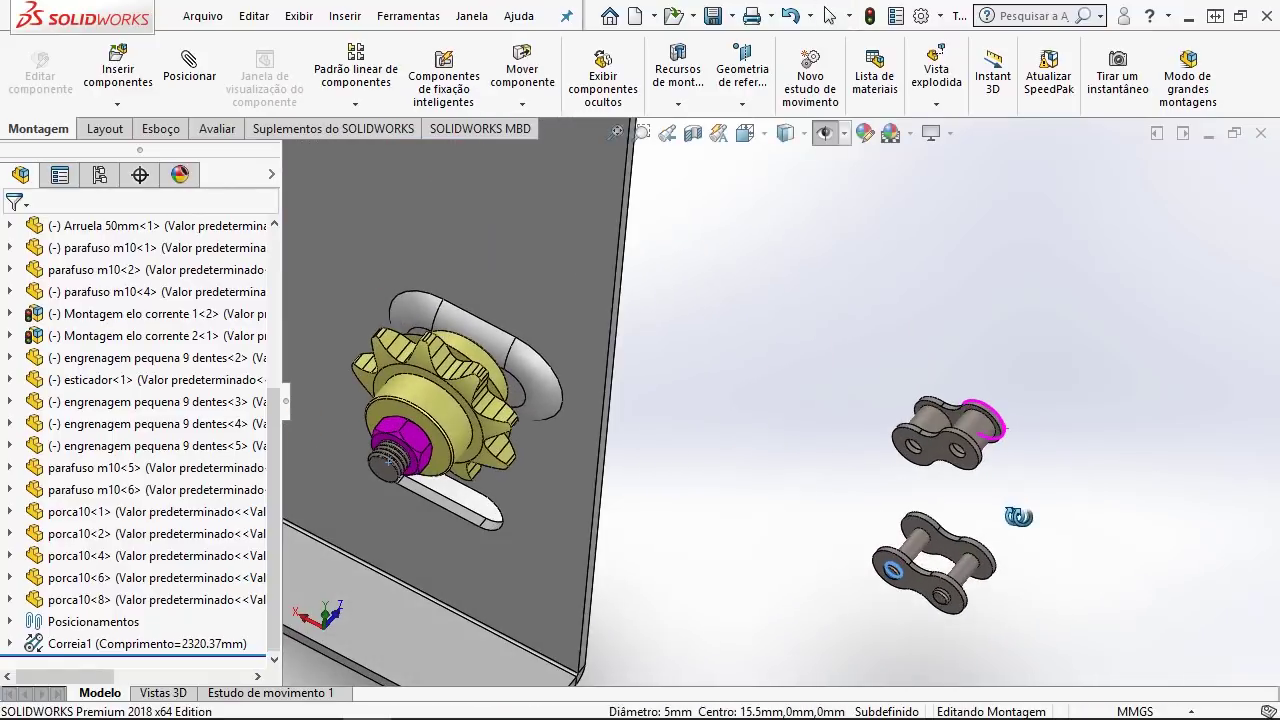
Step: Select the Plano frontal of the chain washer arruela corrente<4>
click(980, 440)
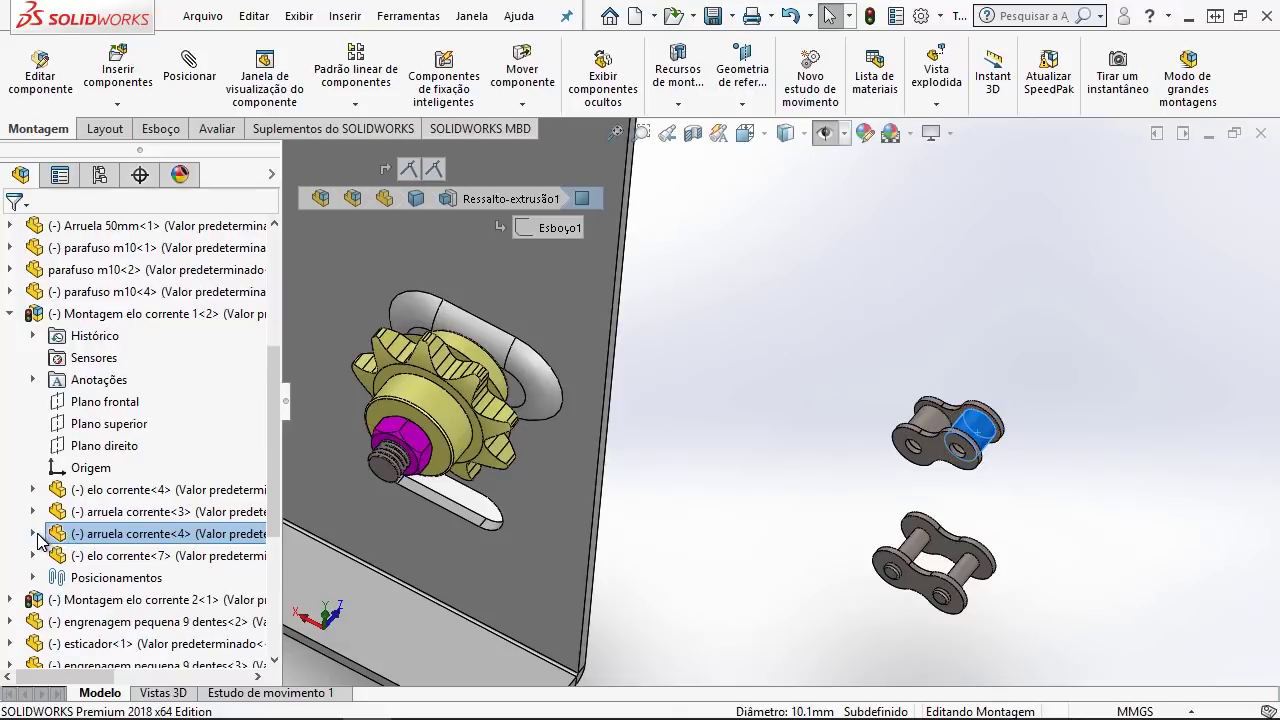
click(35, 534)
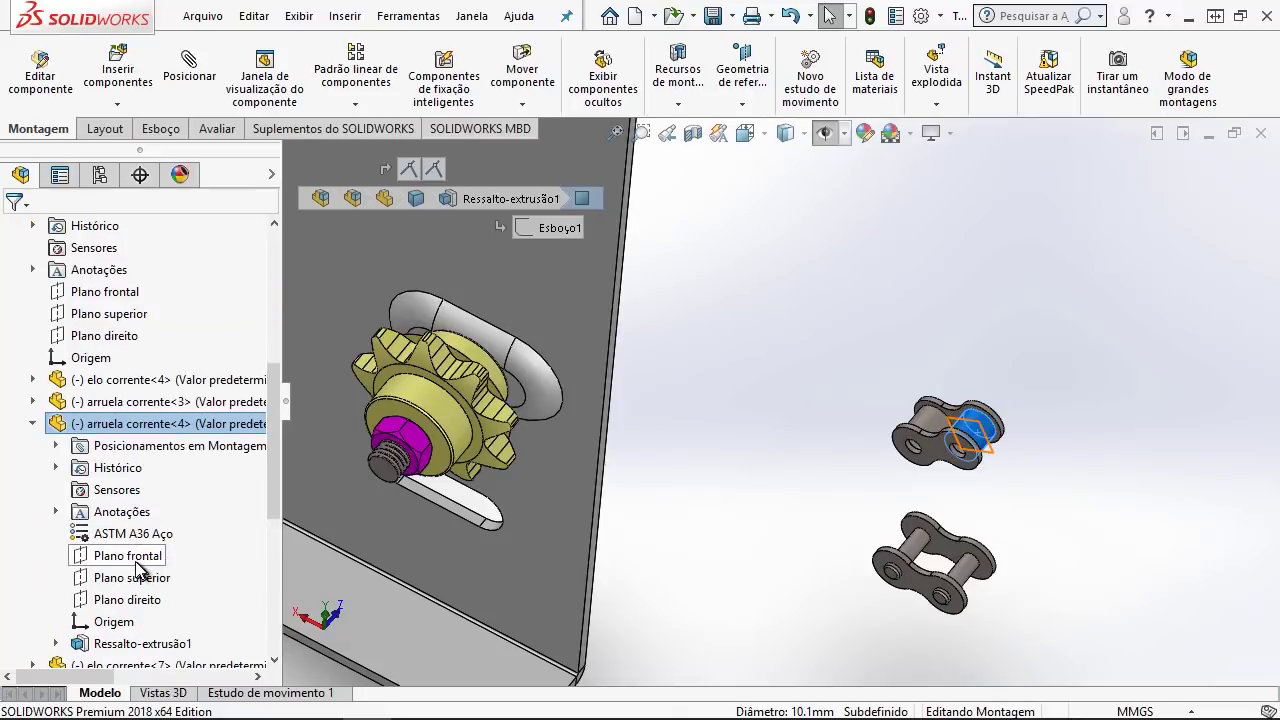
click(137, 564)
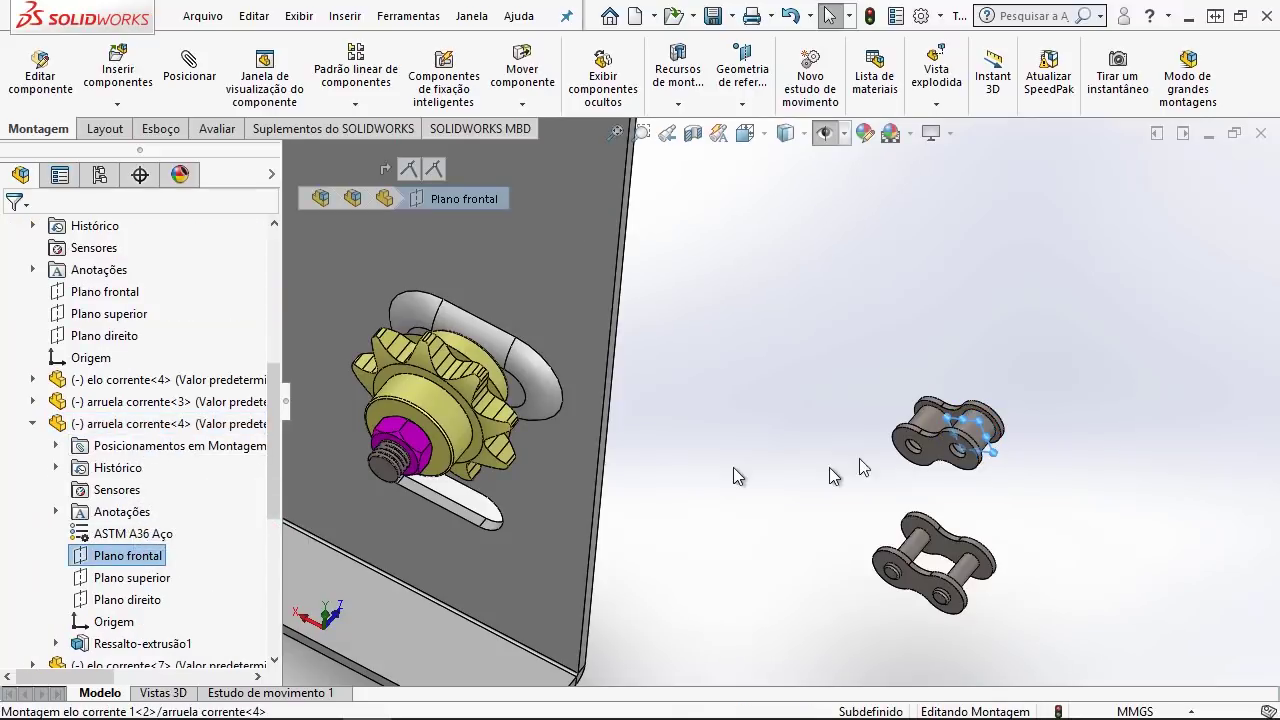
scroll(975, 438, down, 1)
scroll(978, 437, down, 2)
scroll(900, 420, up, 1)
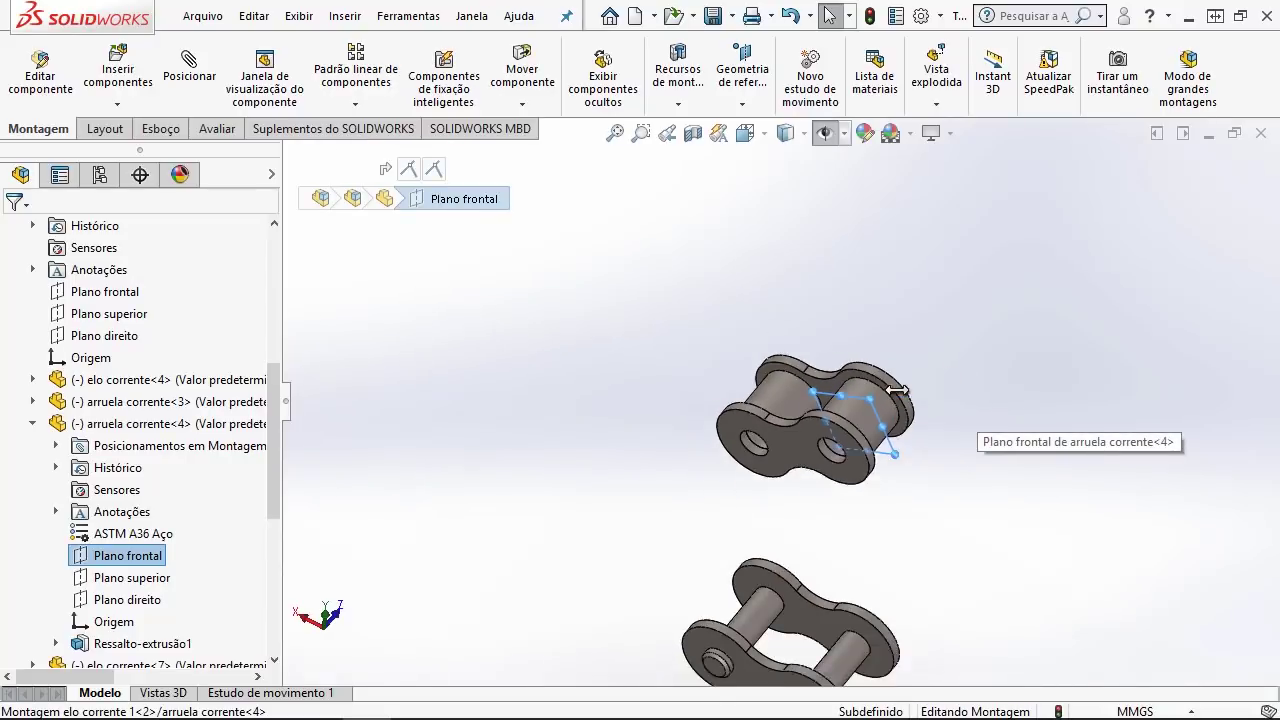
Step: Select the Plano frontal of the chain pin pino corrente<2>, then clear the selection
click(837, 606)
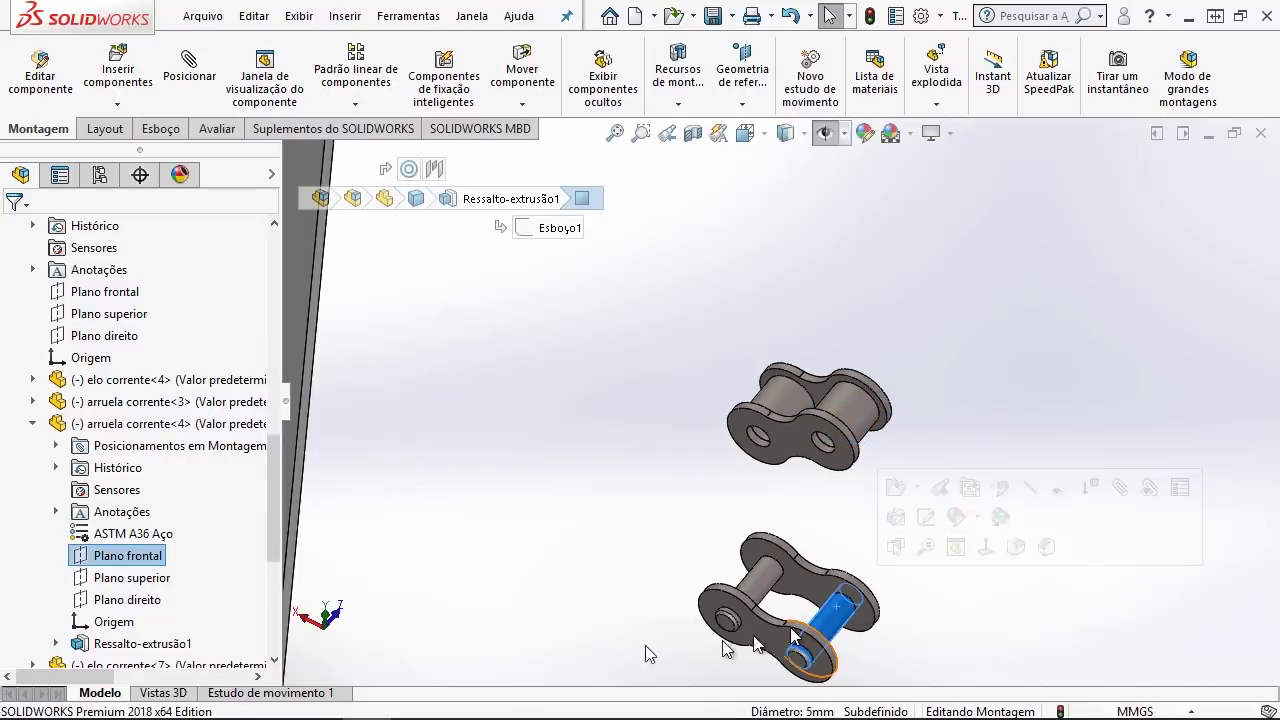
click(33, 622)
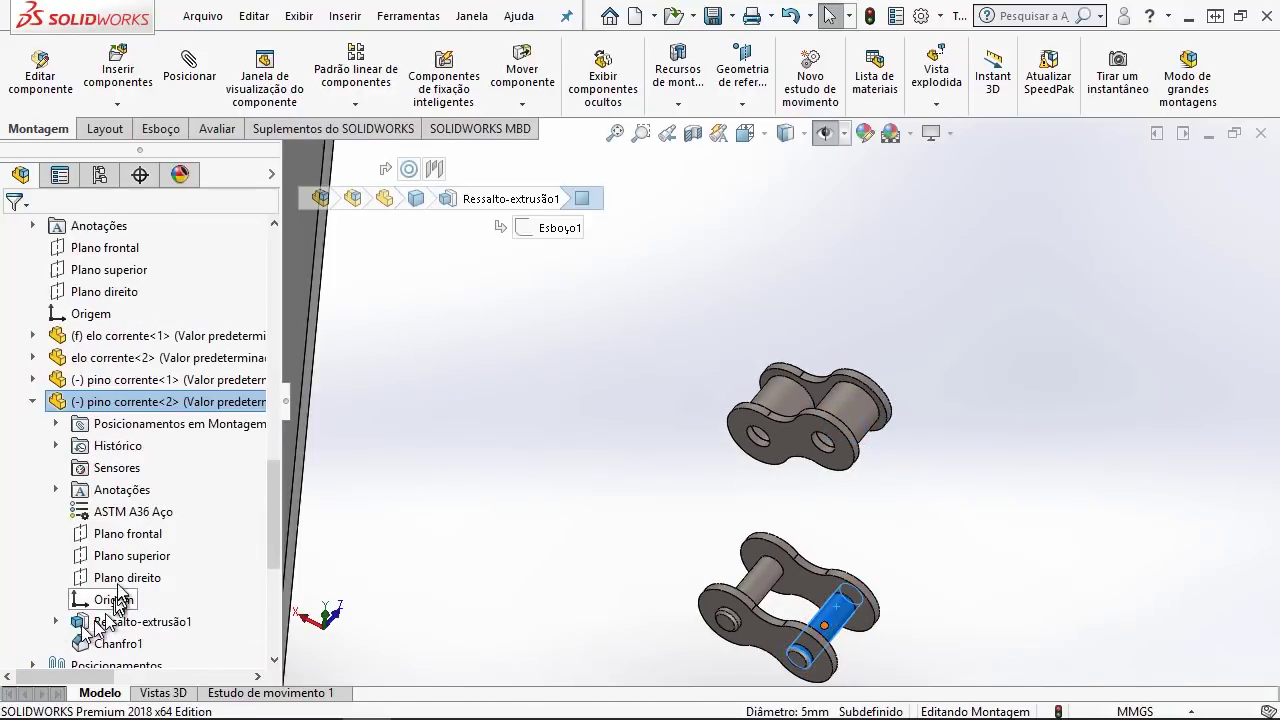
click(110, 533)
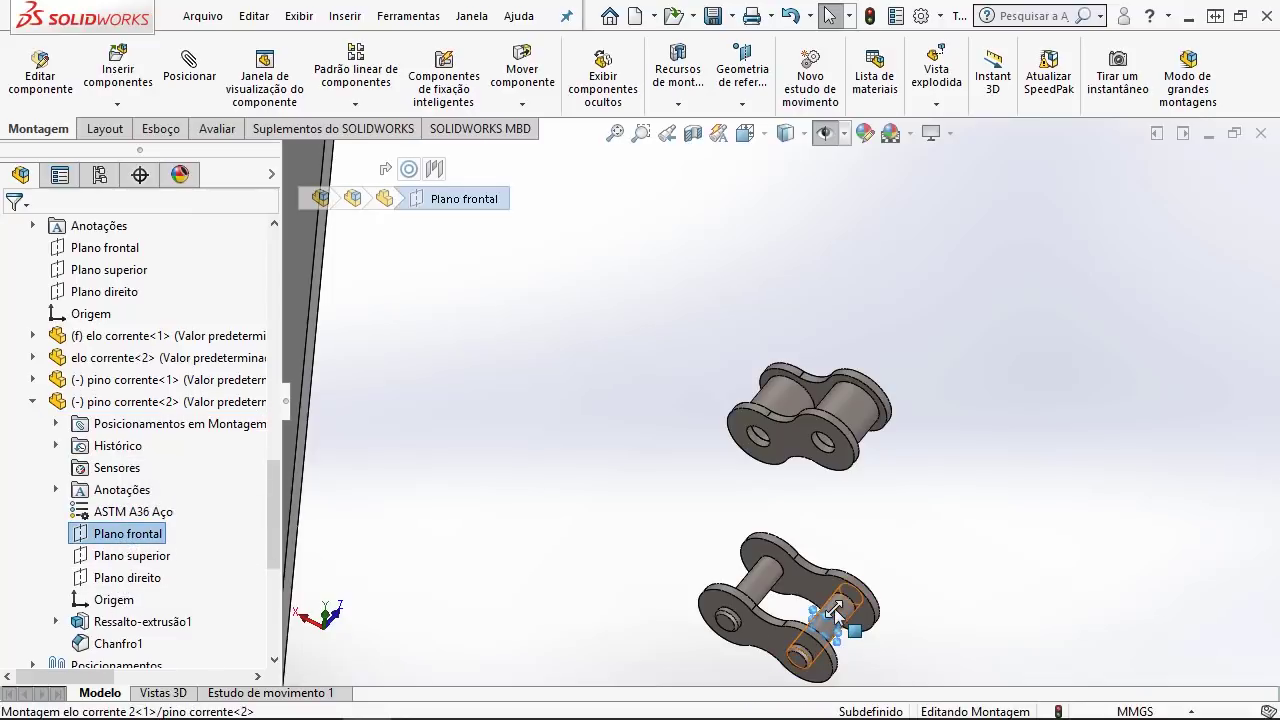
scroll(835, 612, up, 2)
scroll(843, 614, up, 2)
scroll(846, 623, up, 2)
scroll(779, 535, up, 2)
scroll(740, 288, down, 2)
scroll(745, 300, down, 2)
scroll(750, 325, down, 2)
scroll(785, 318, down, 2)
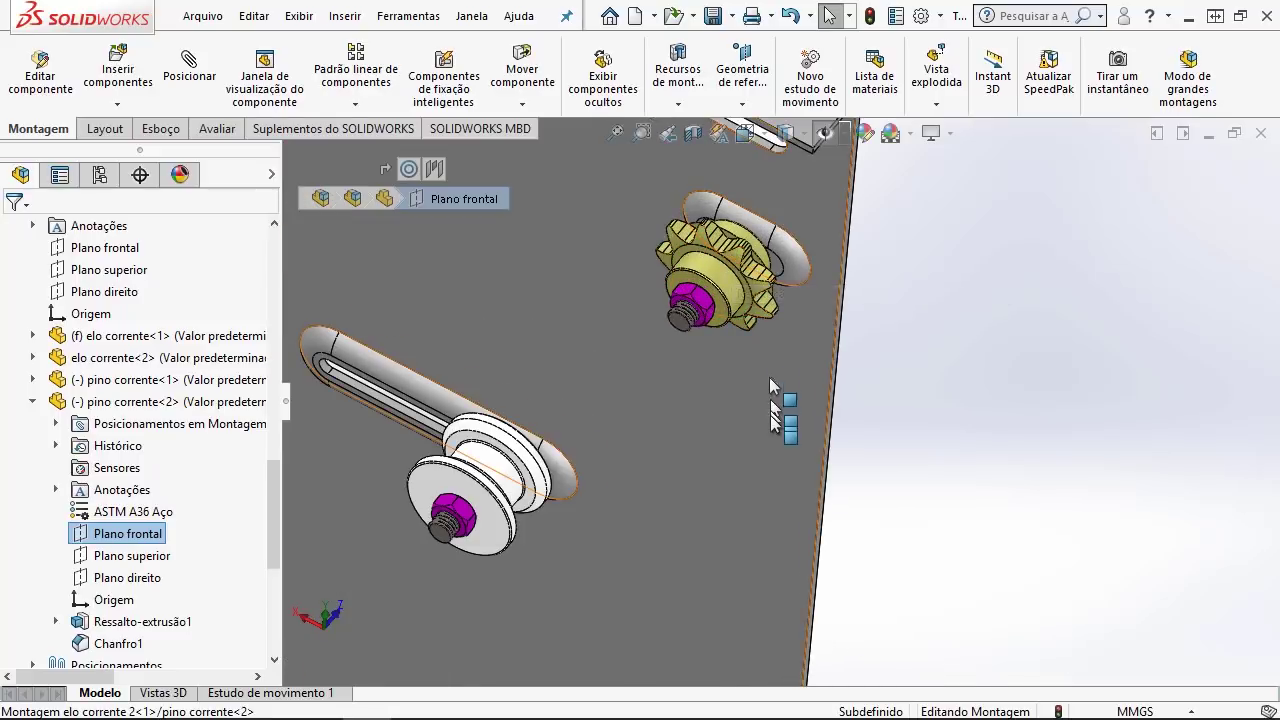
scroll(790, 440, up, 3)
scroll(795, 480, up, 2)
scroll(810, 505, up, 2)
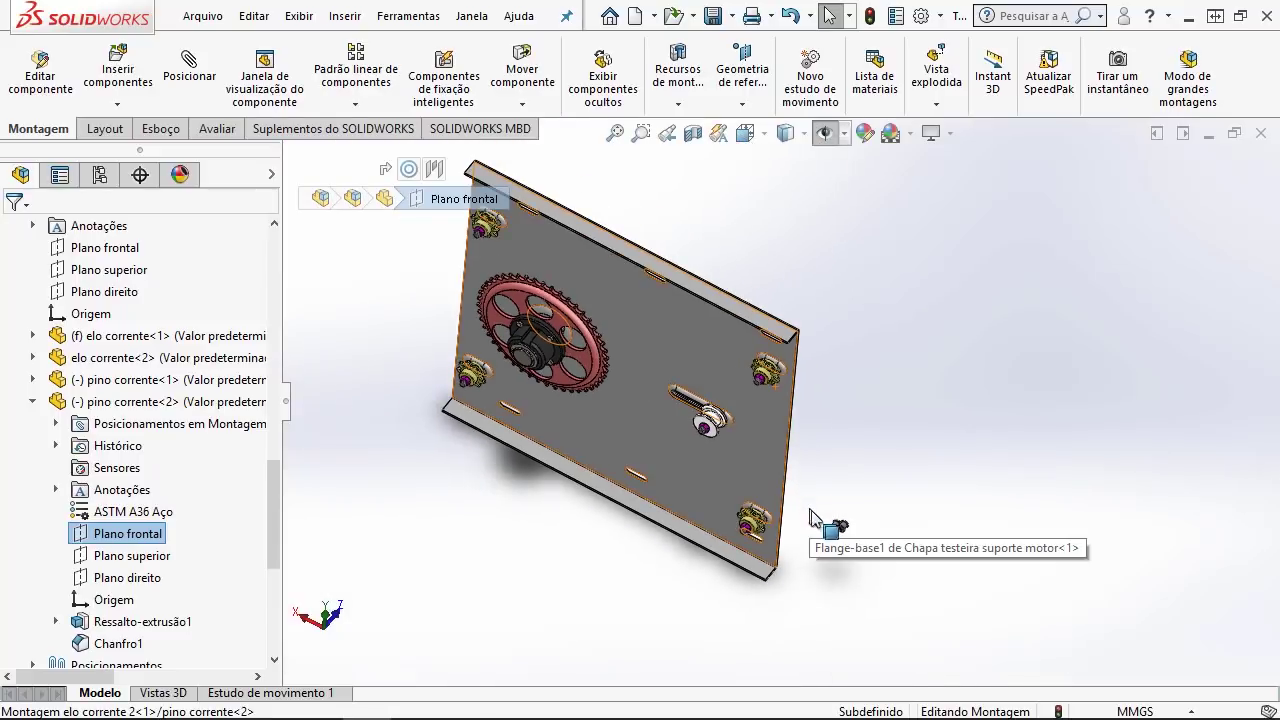
scroll(792, 508, up, 1)
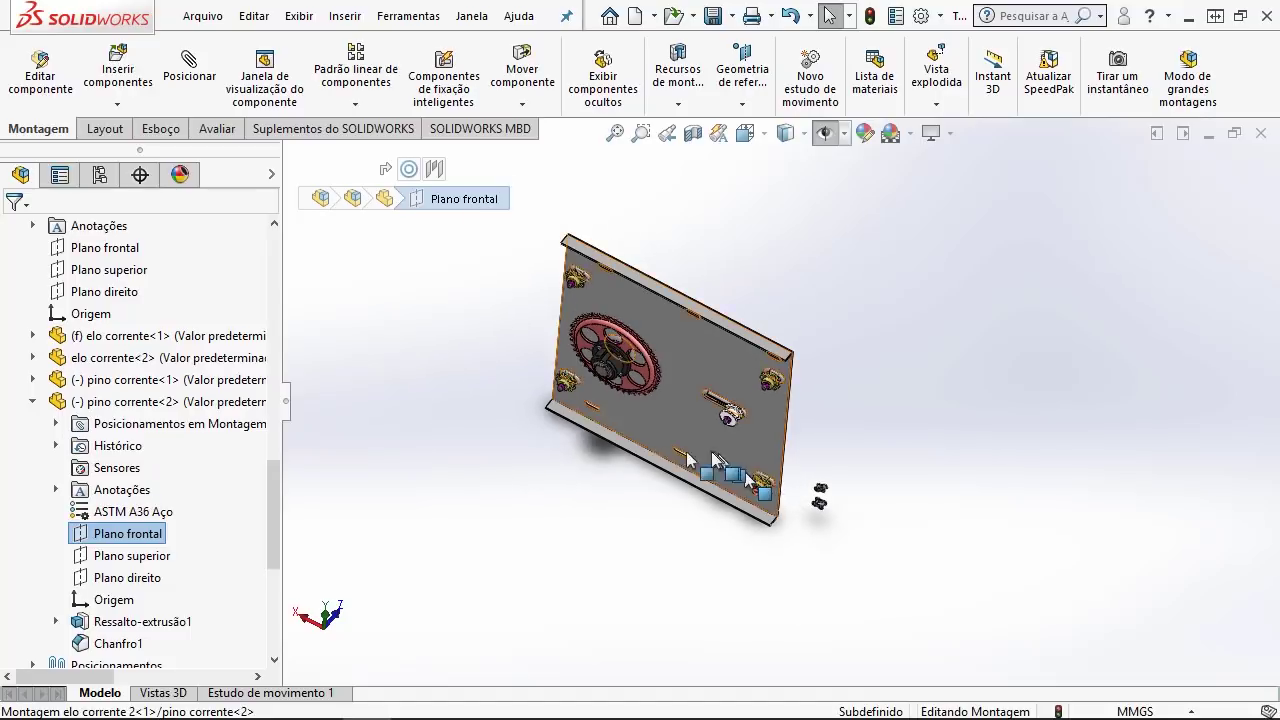
click(577, 503)
scroll(613, 437, down, 2)
mouse_move(613, 440)
middle_down()
mouse_move(757, 457)
mouse_move(880, 362)
mouse_move(876, 335)
mouse_move(793, 299)
mouse_move(514, 286)
middle_up()
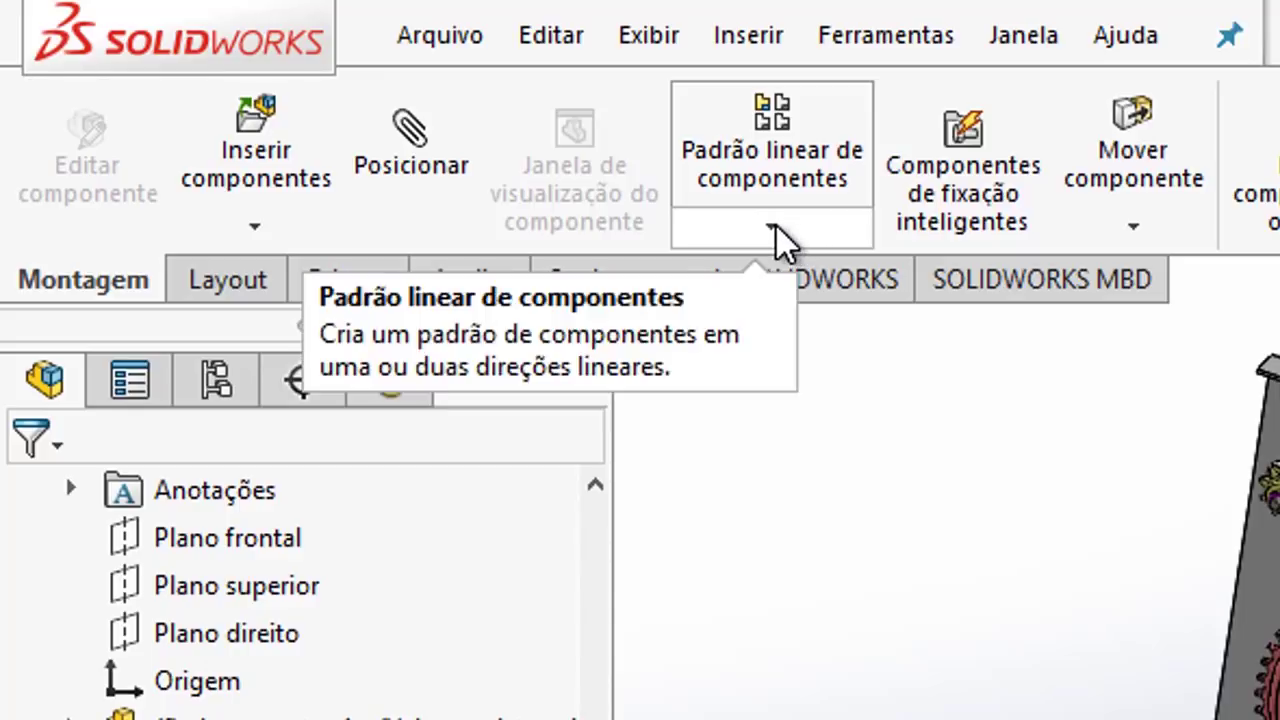
Step: Start a Padrão do componente em cadeia pattern using the Conexão entre articulações method
click(780, 230)
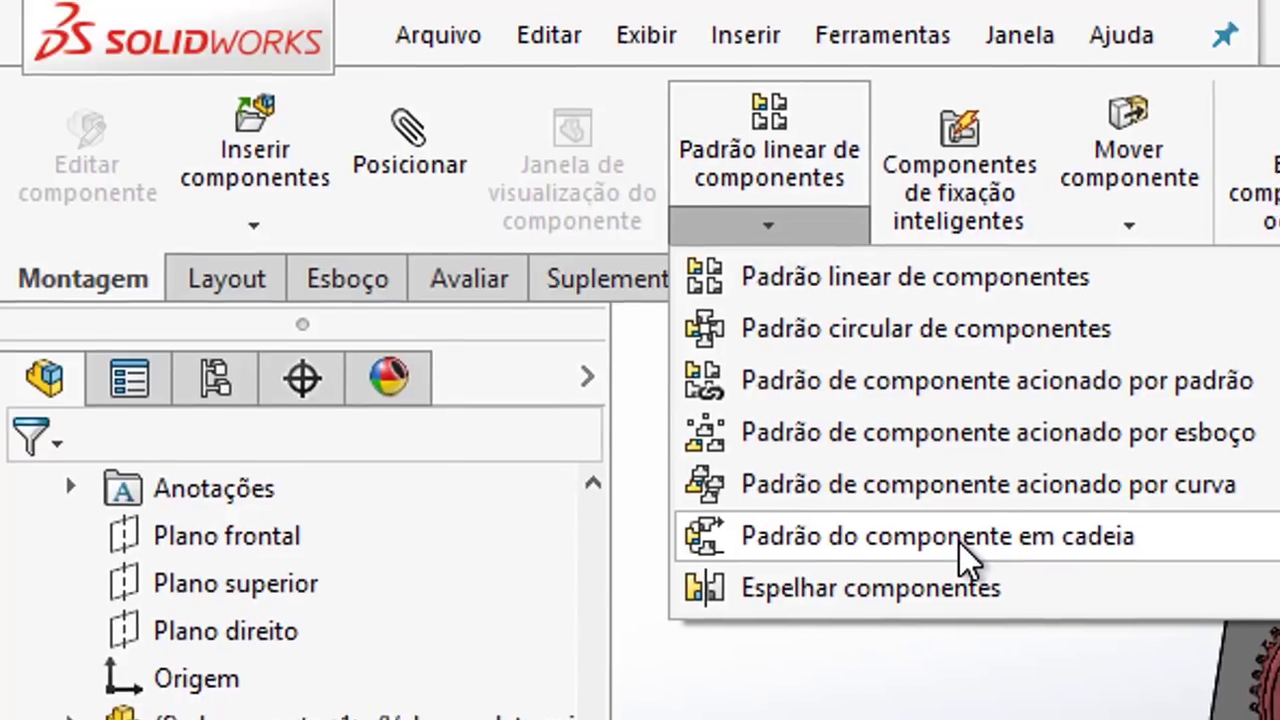
click(962, 543)
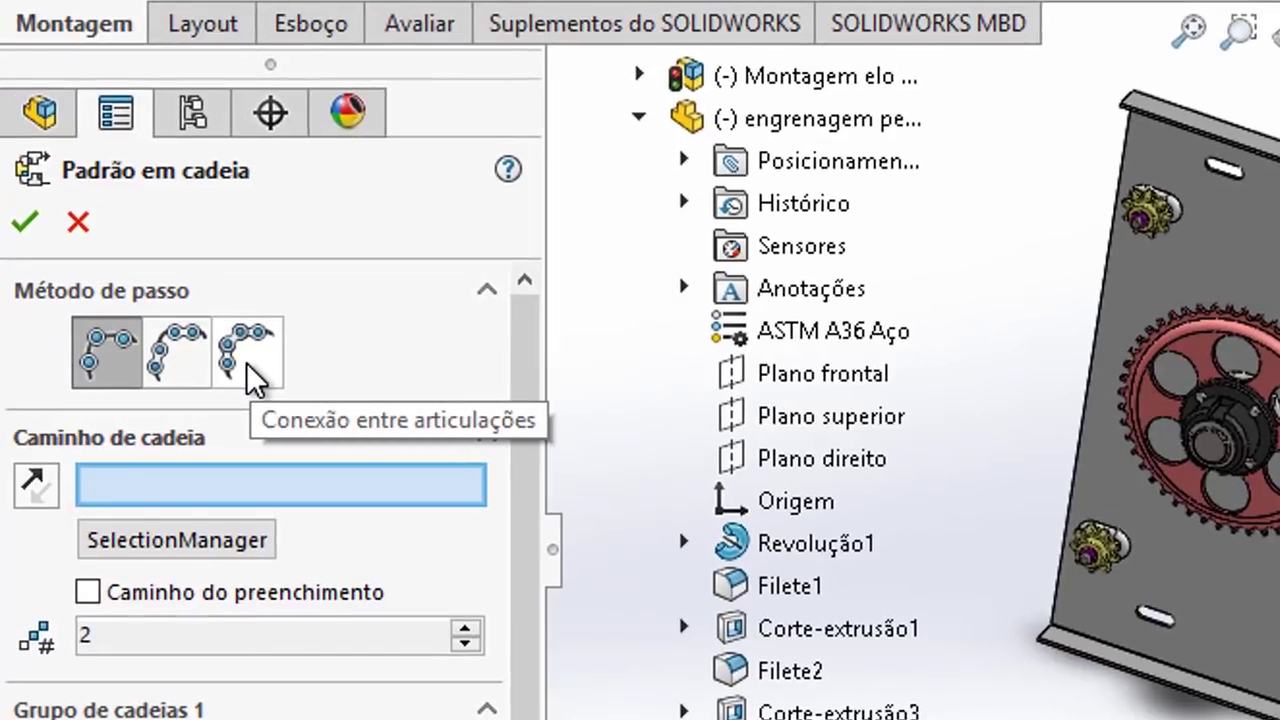
click(246, 356)
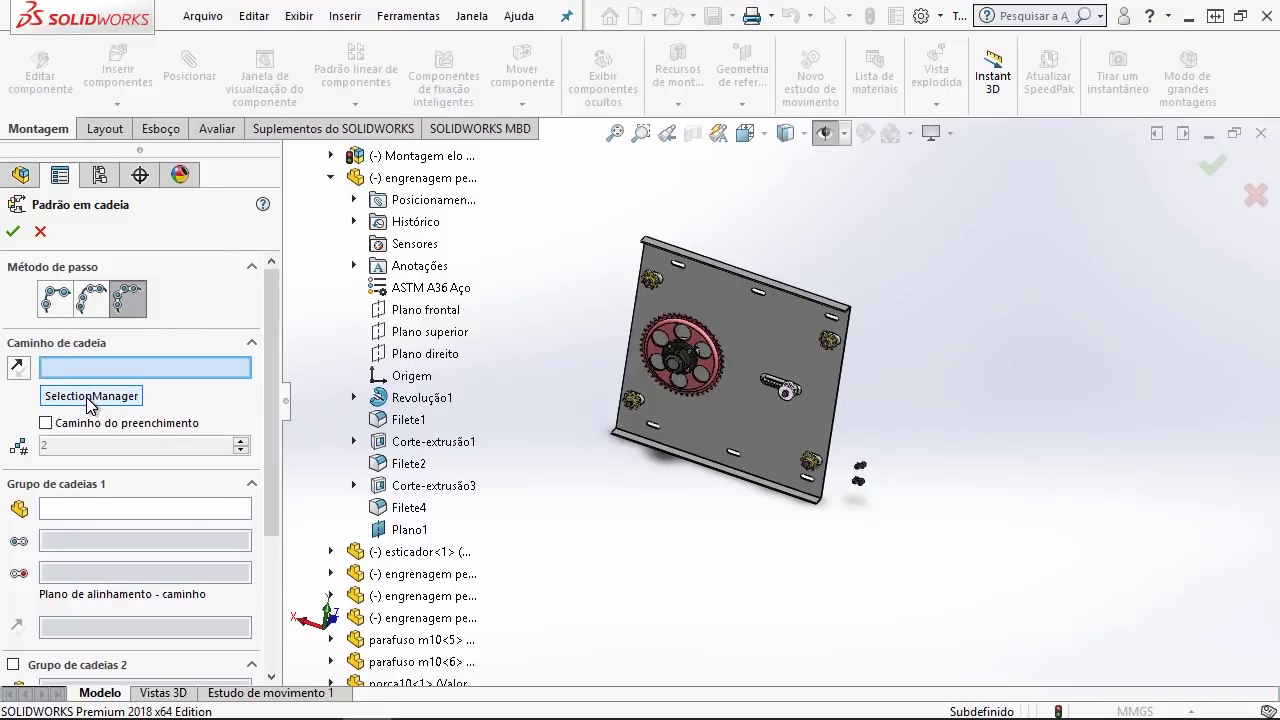
Step: Use Correia1's sketch Esboço2 as the closed-loop chain path
click(90, 398)
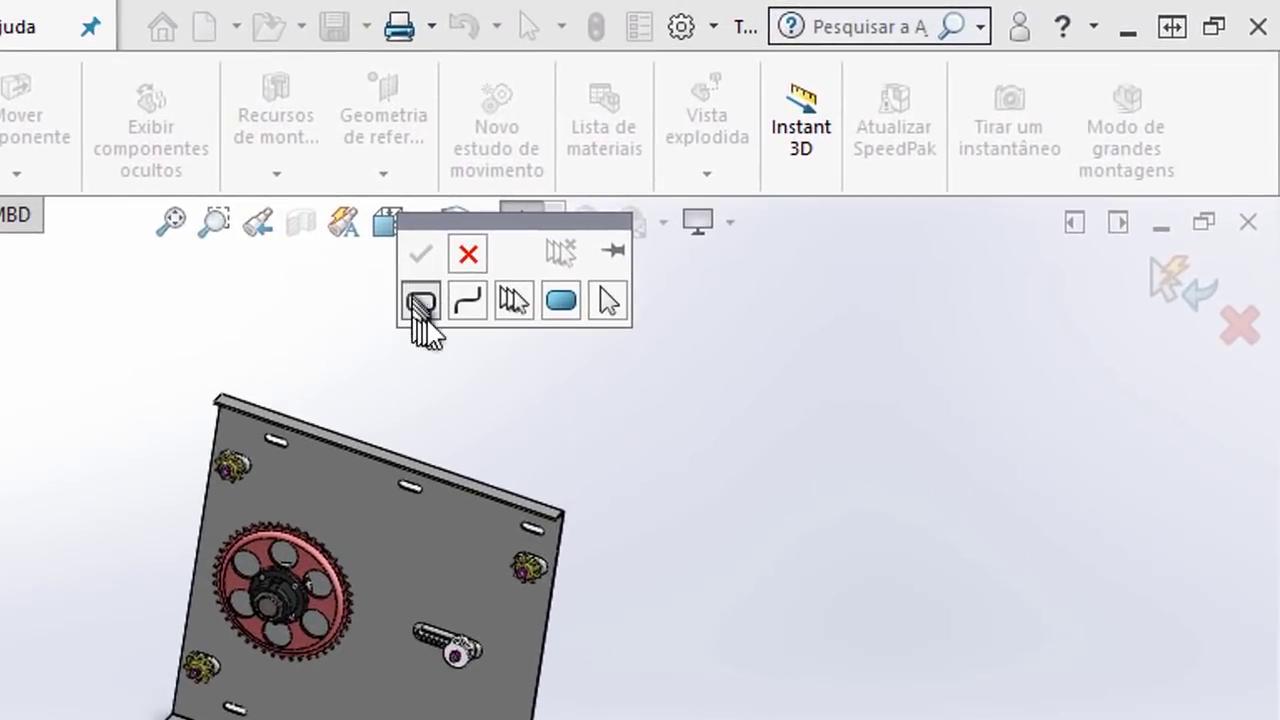
click(425, 306)
click(467, 308)
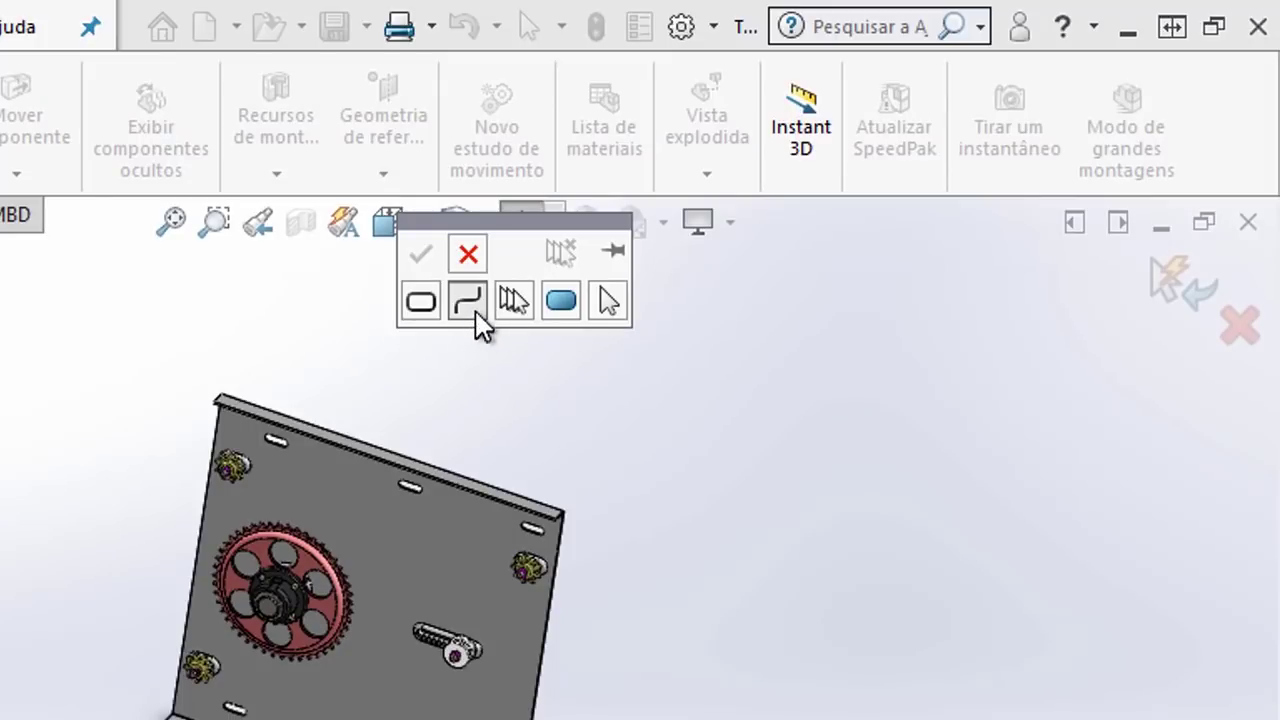
click(424, 310)
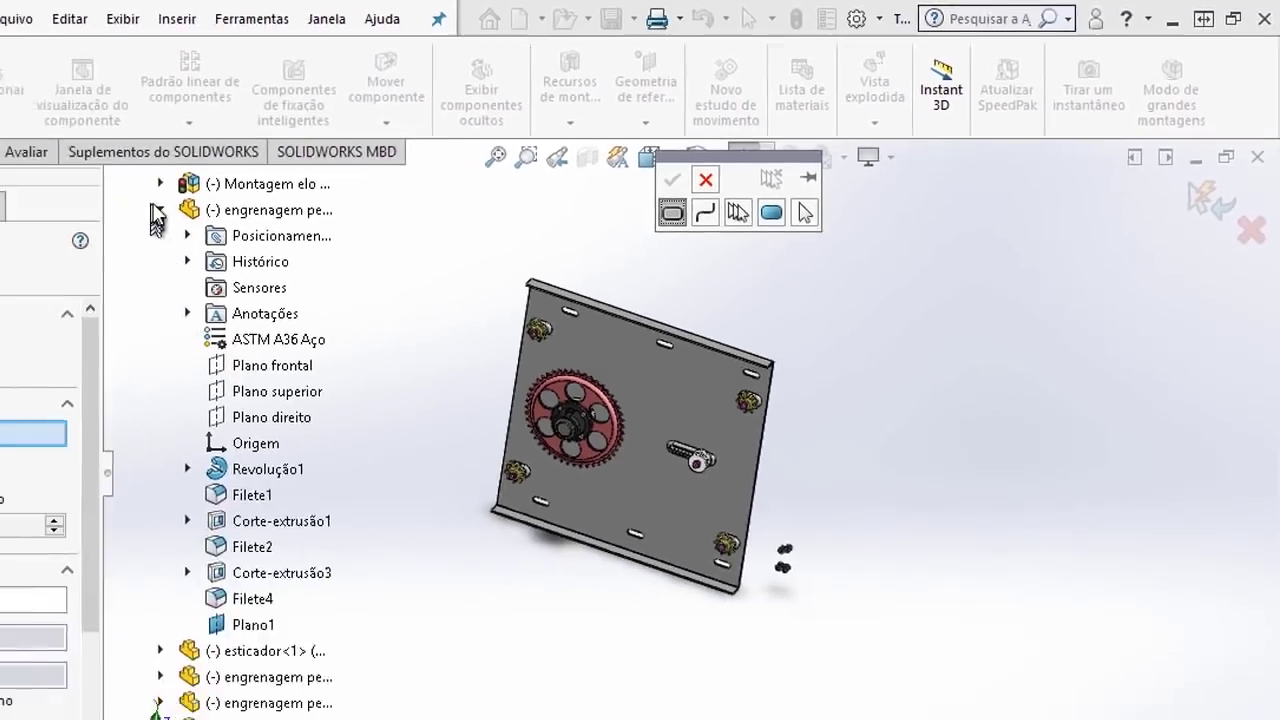
click(331, 180)
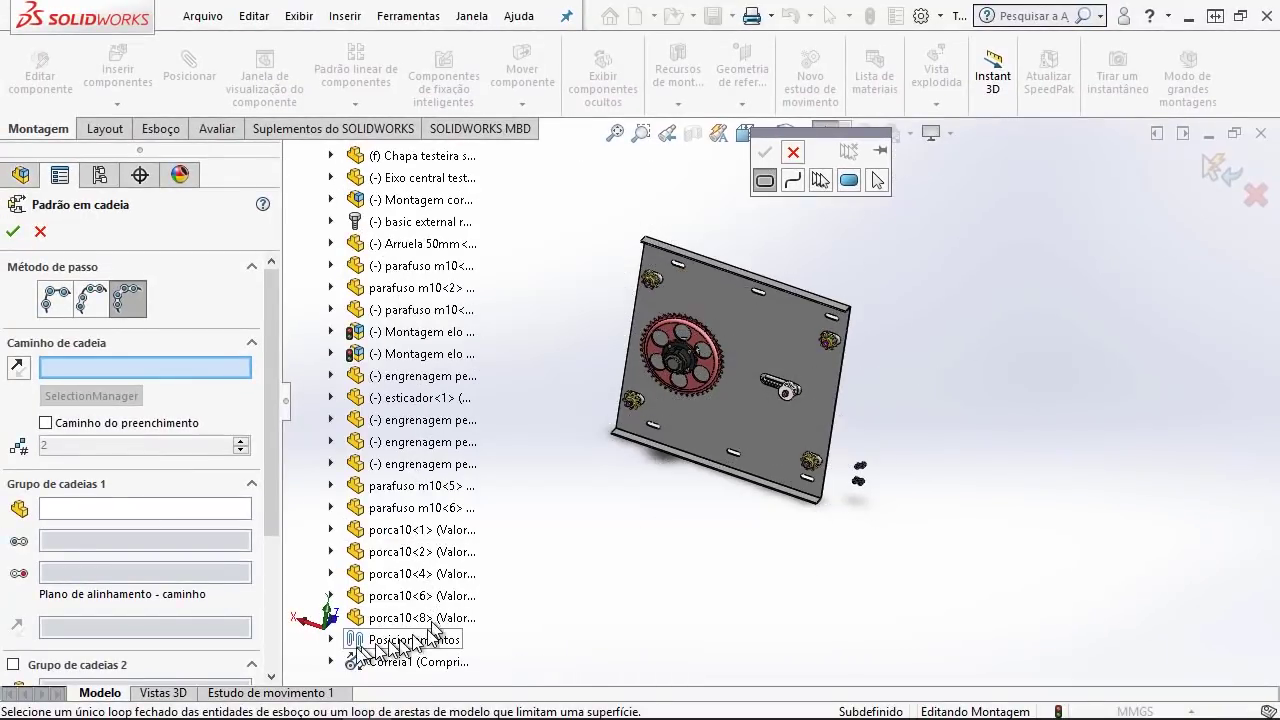
click(331, 661)
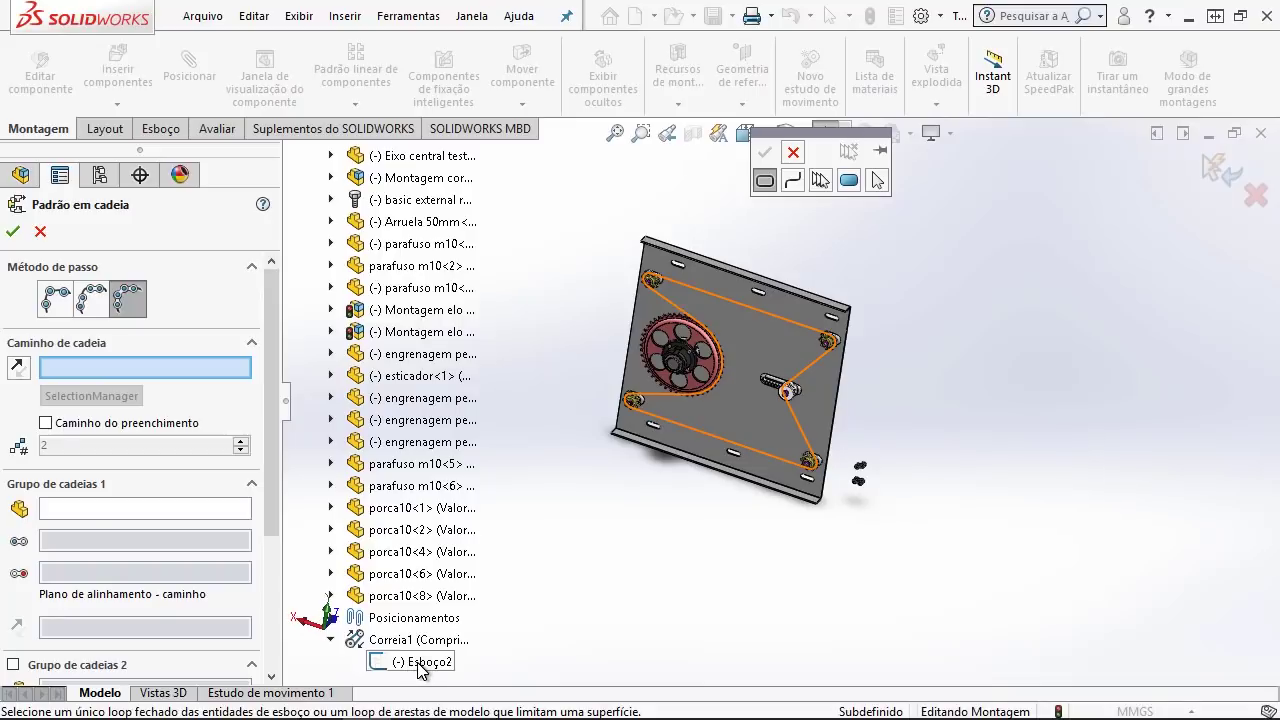
click(422, 662)
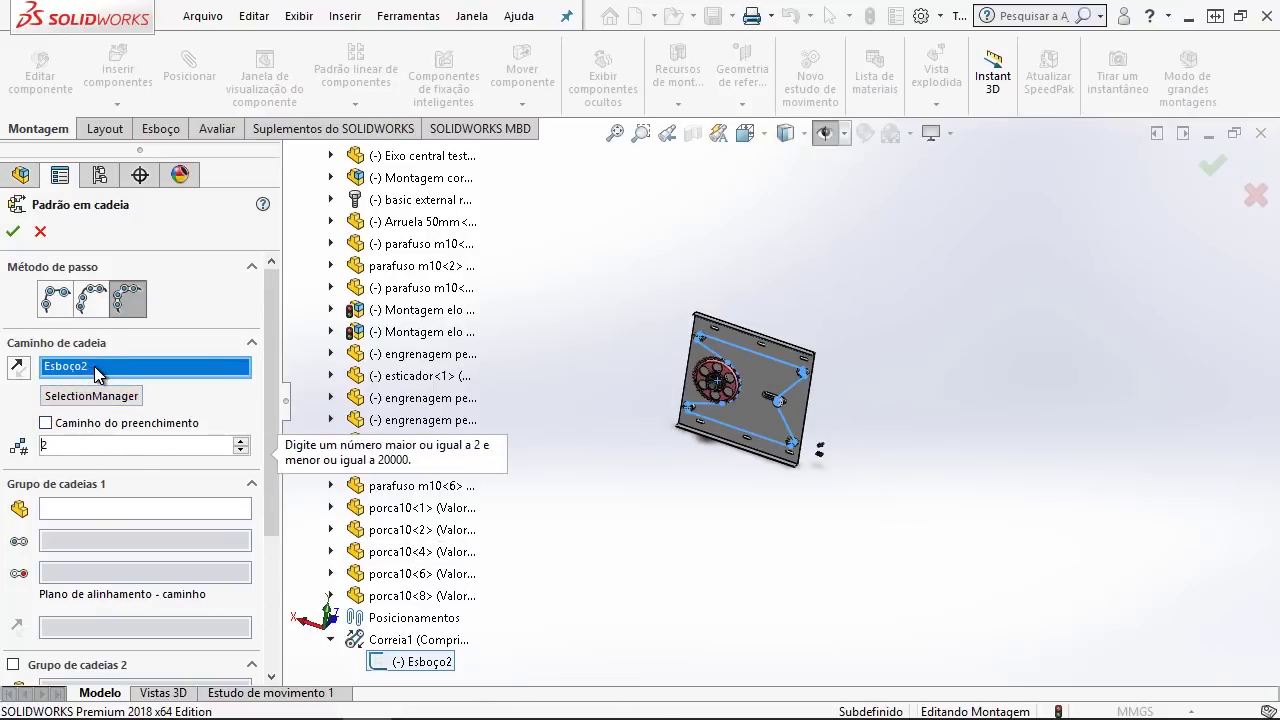
scroll(80, 485, down, 3)
Step: Pick Montagem elo corrente 1<2> as the link assembly for Chain Group 1
scroll(100, 478, down, 1)
scroll(105, 468, up, 2)
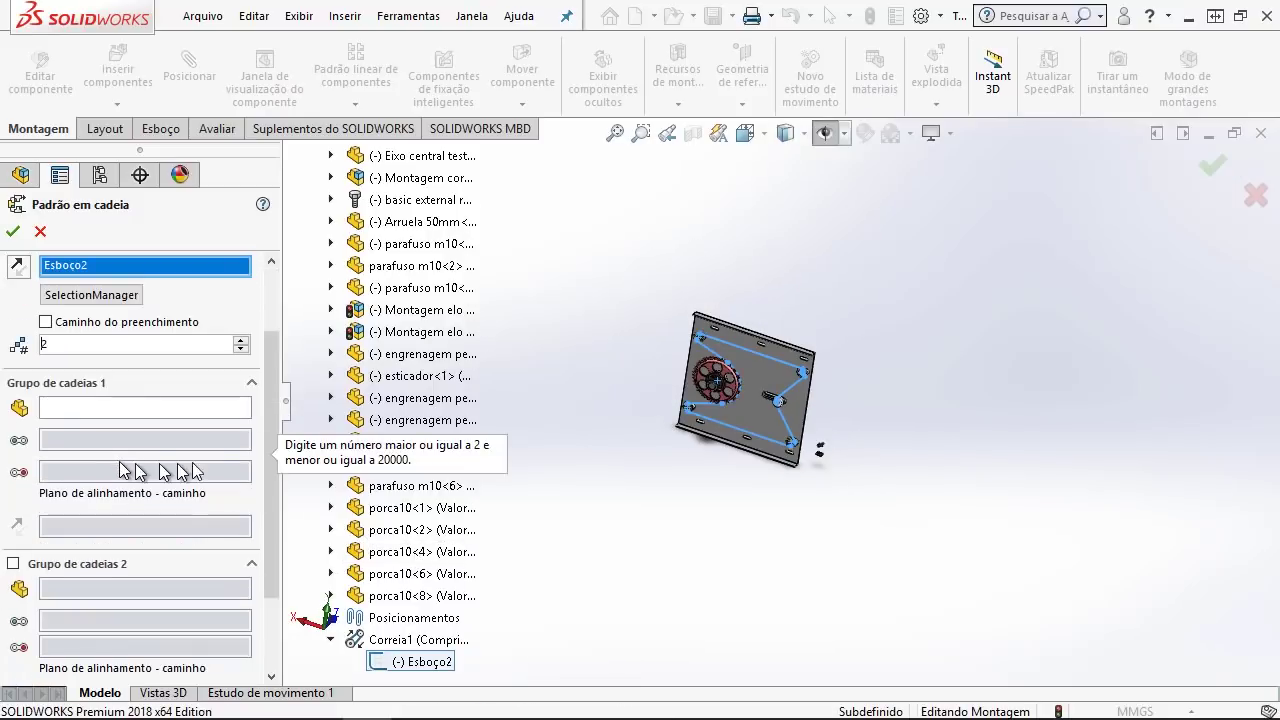
drag(266, 413, 255, 457)
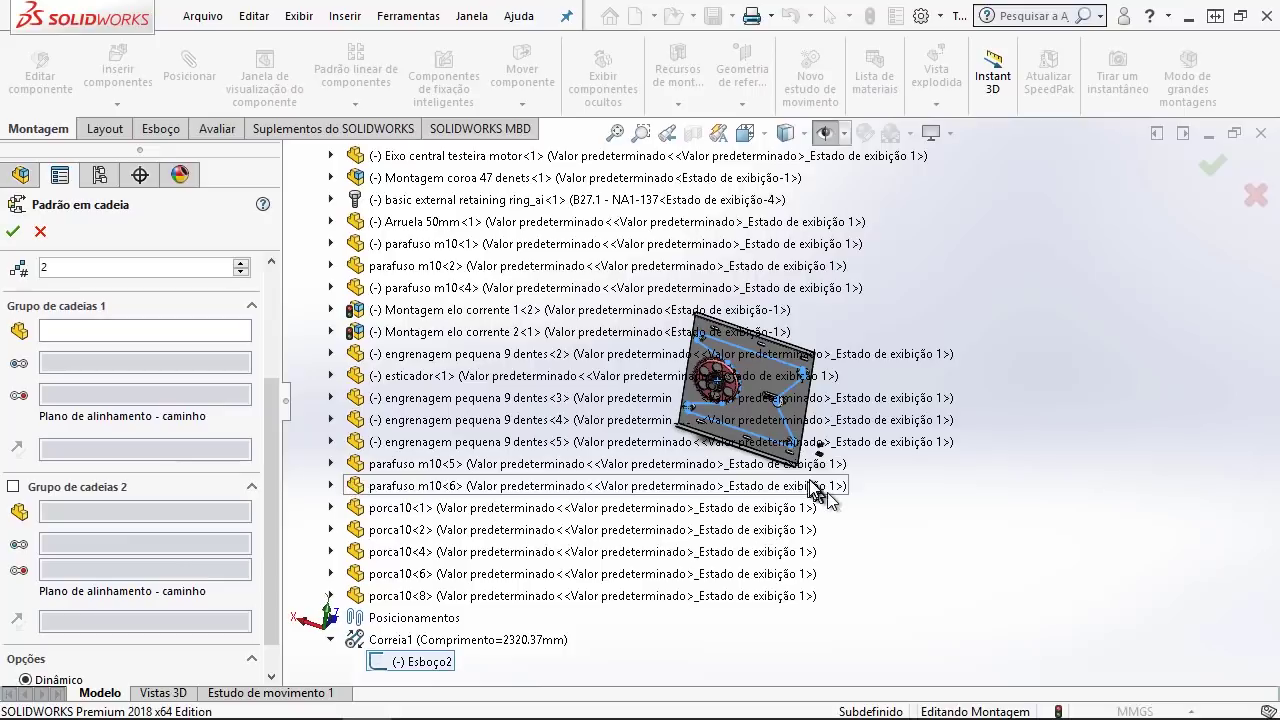
scroll(823, 443, down, 2)
scroll(830, 395, down, 3)
scroll(835, 392, down, 2)
scroll(795, 425, down, 2)
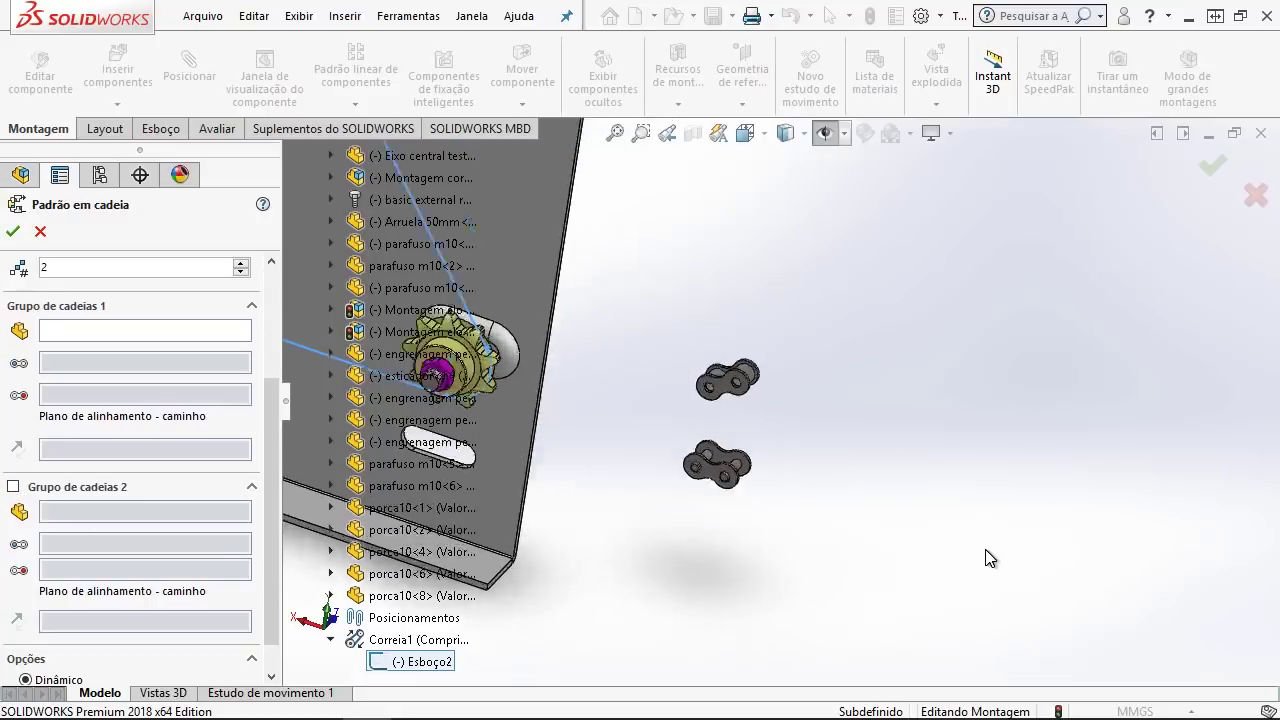
scroll(985, 549, up, 3)
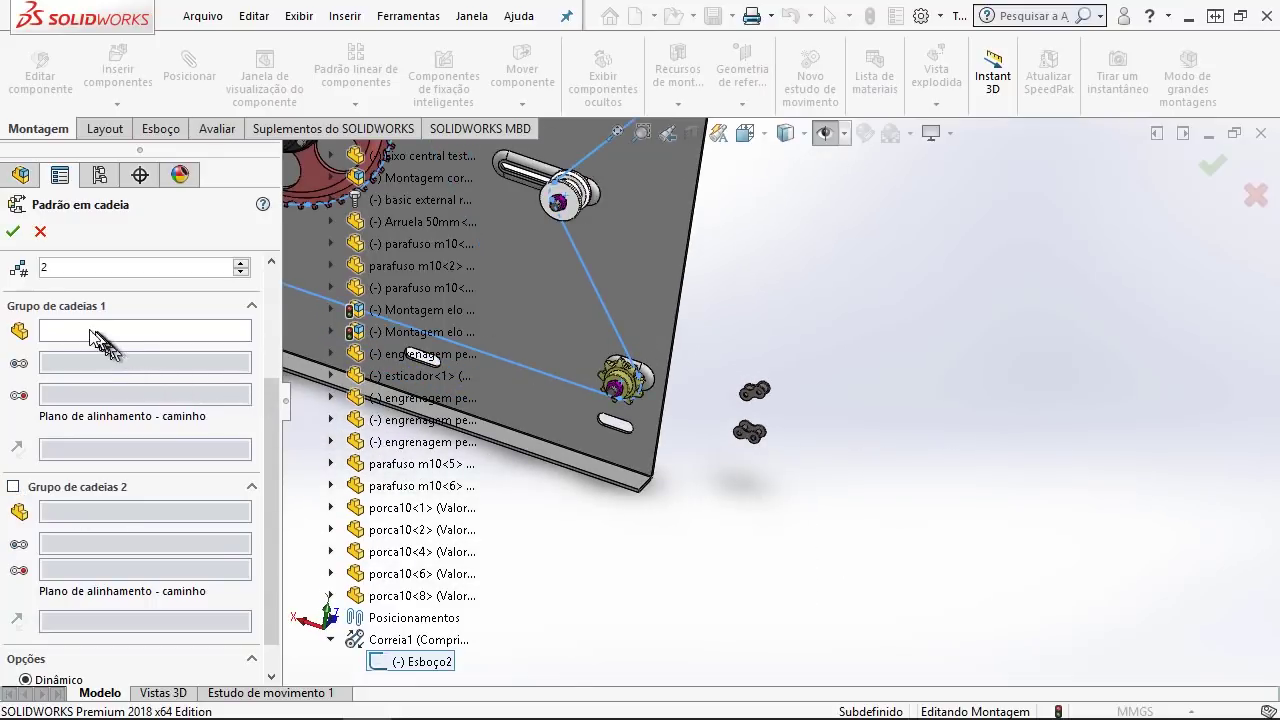
click(90, 333)
scroll(778, 540, up, 1)
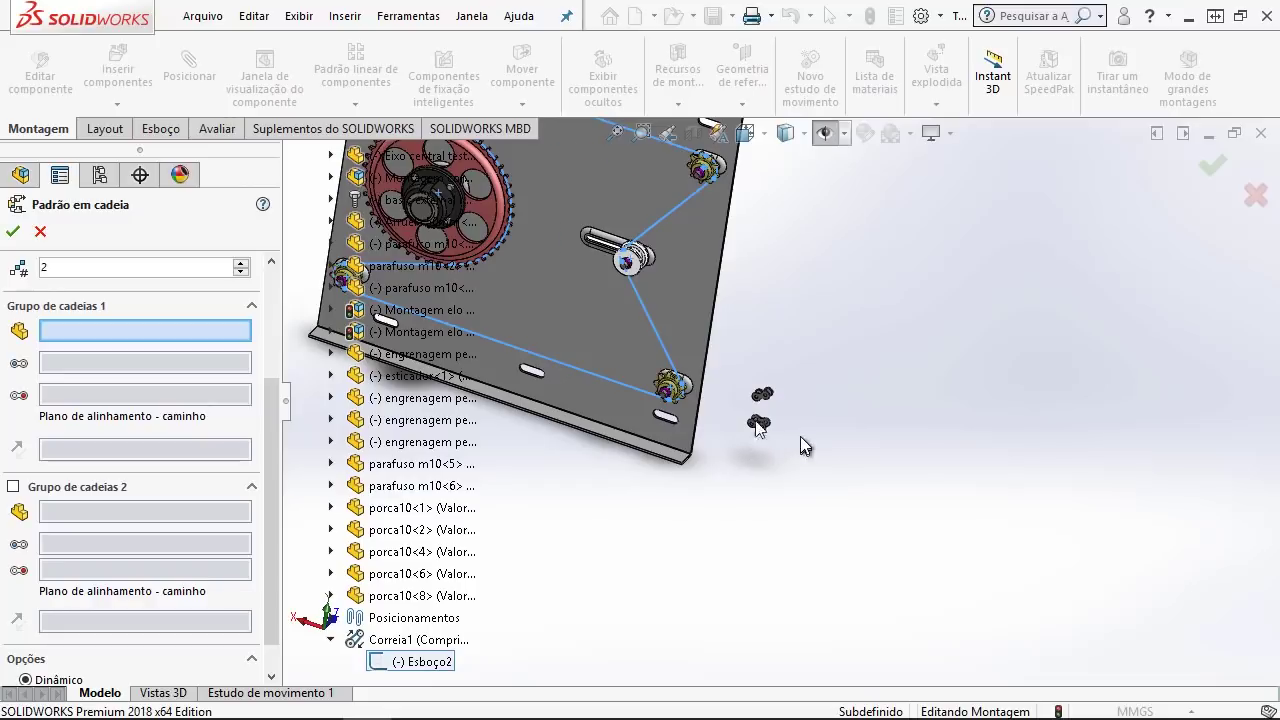
scroll(750, 415, up, 1)
scroll(785, 395, down, 3)
scroll(785, 395, down, 2)
scroll(785, 395, down, 2)
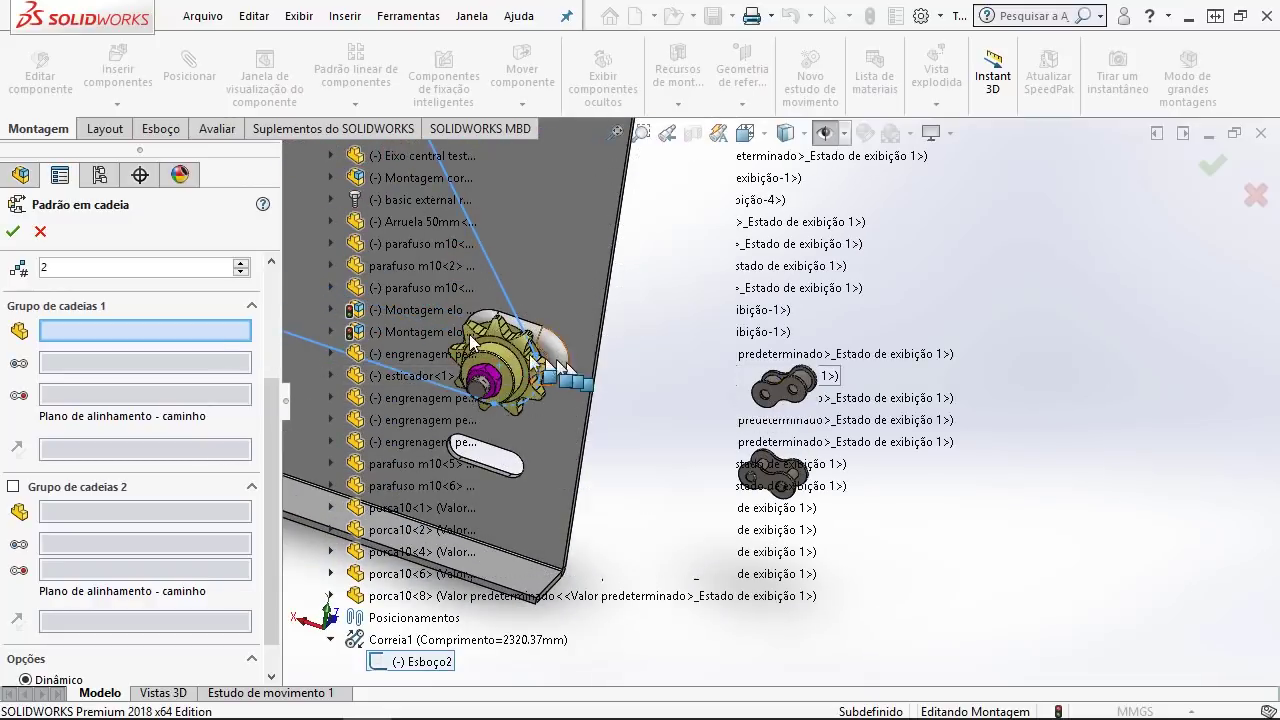
click(393, 313)
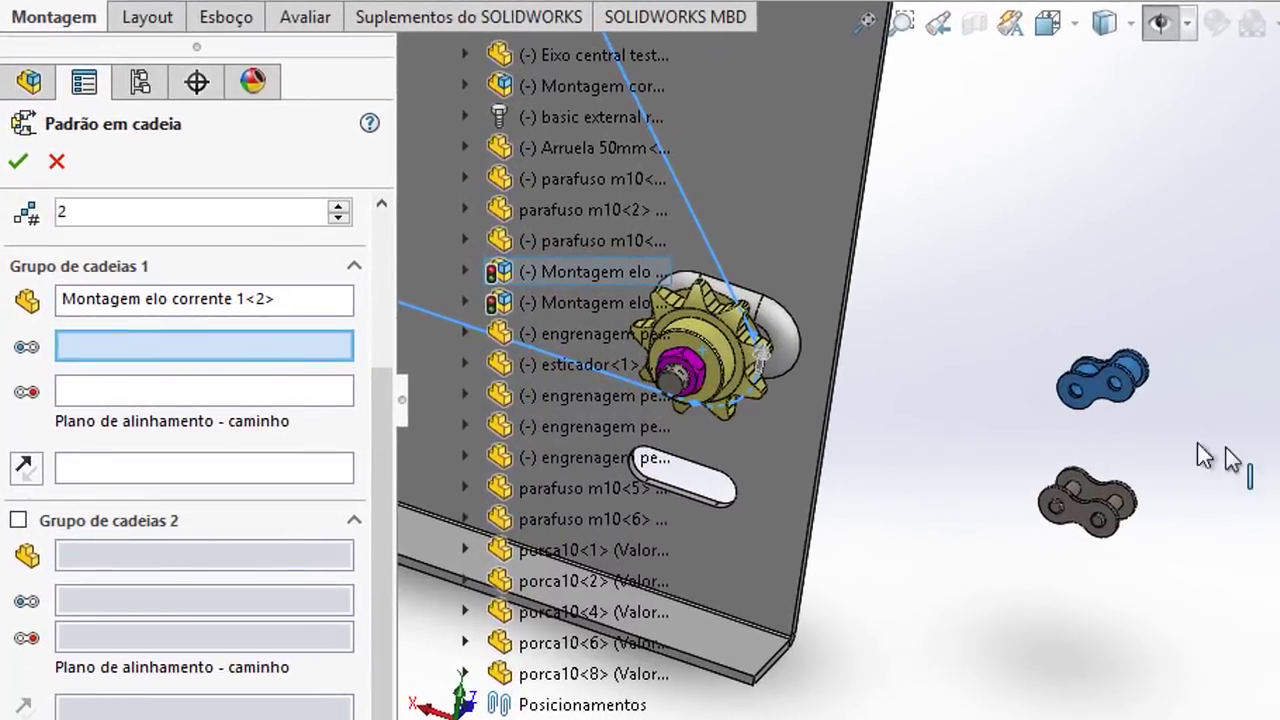
Step: Select the first link's two pin faces as its chain path references
scroll(880, 430, down, 2)
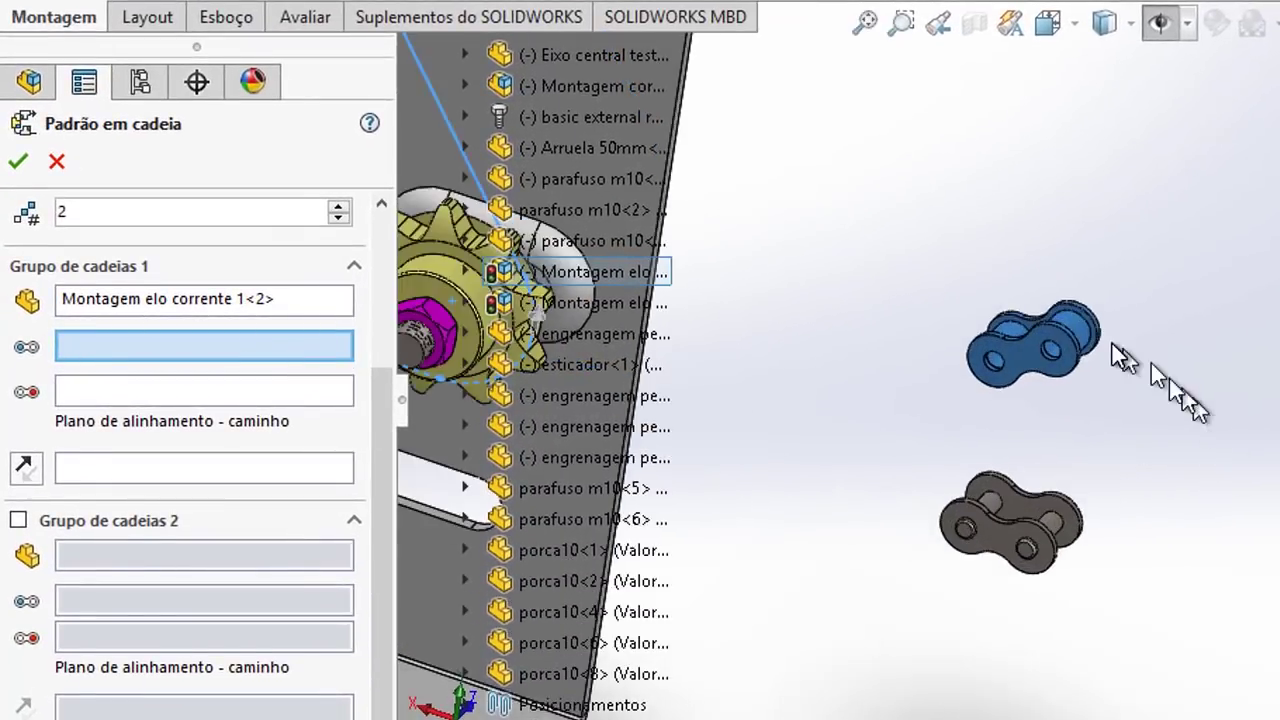
middle_drag(1151, 363, 1114, 386)
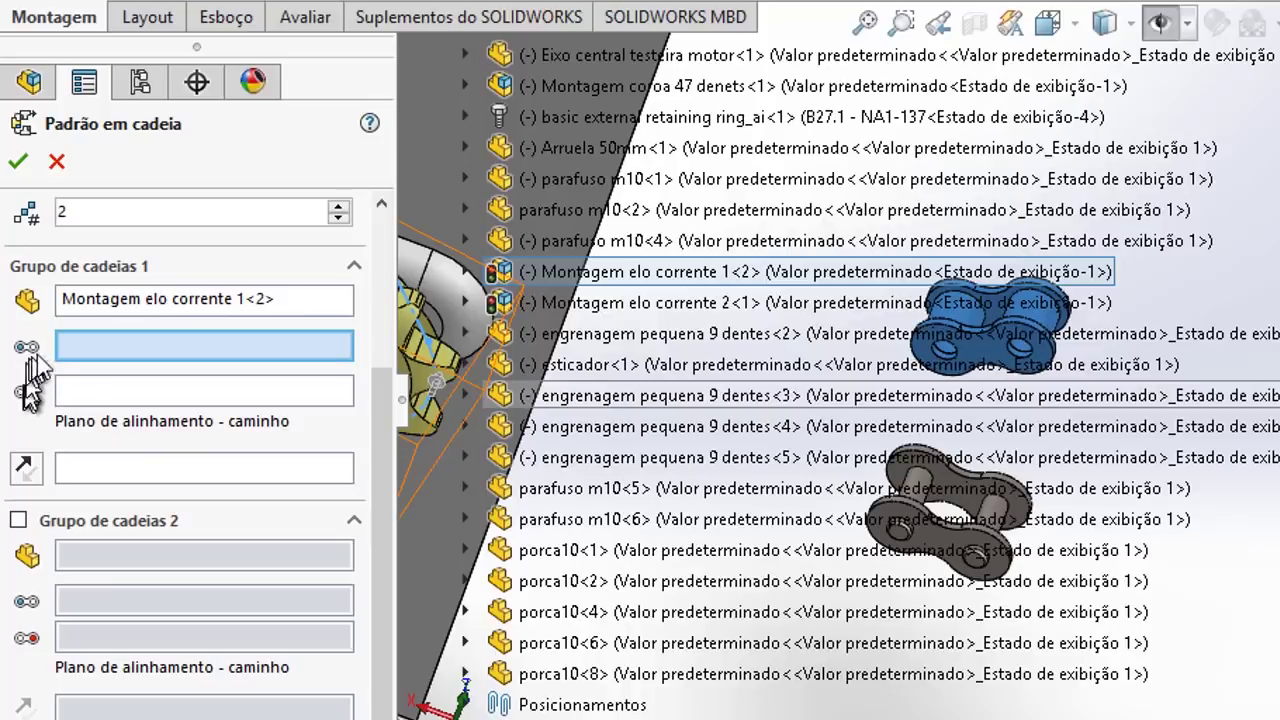
mouse_move(989, 331)
middle_down()
mouse_move(1105, 366)
mouse_move(1023, 360)
middle_up()
click(993, 325)
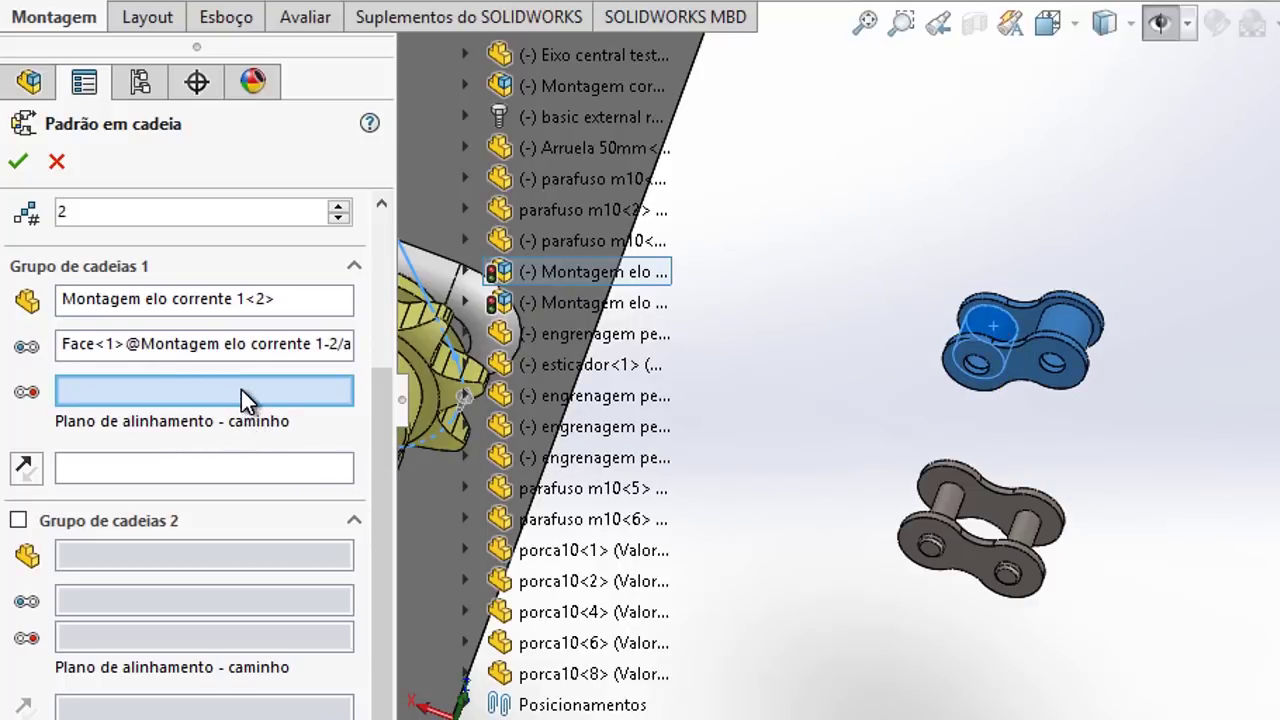
scroll(1020, 337, down, 3)
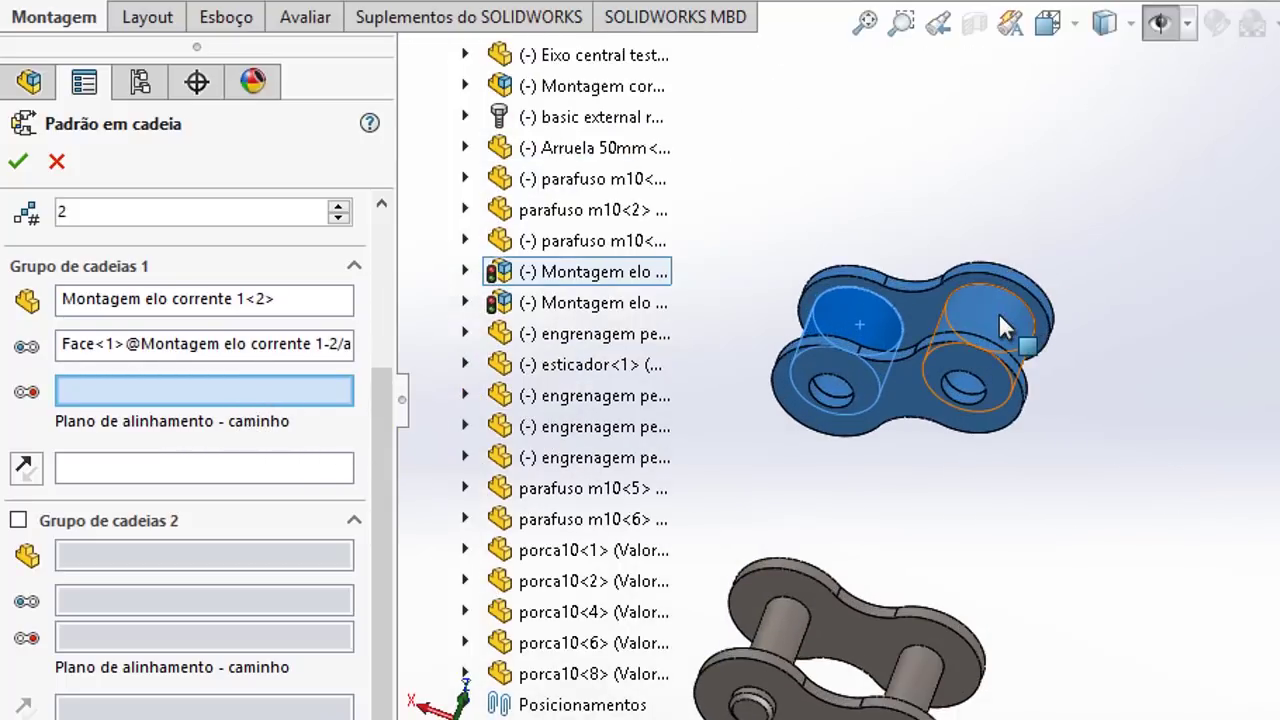
click(997, 313)
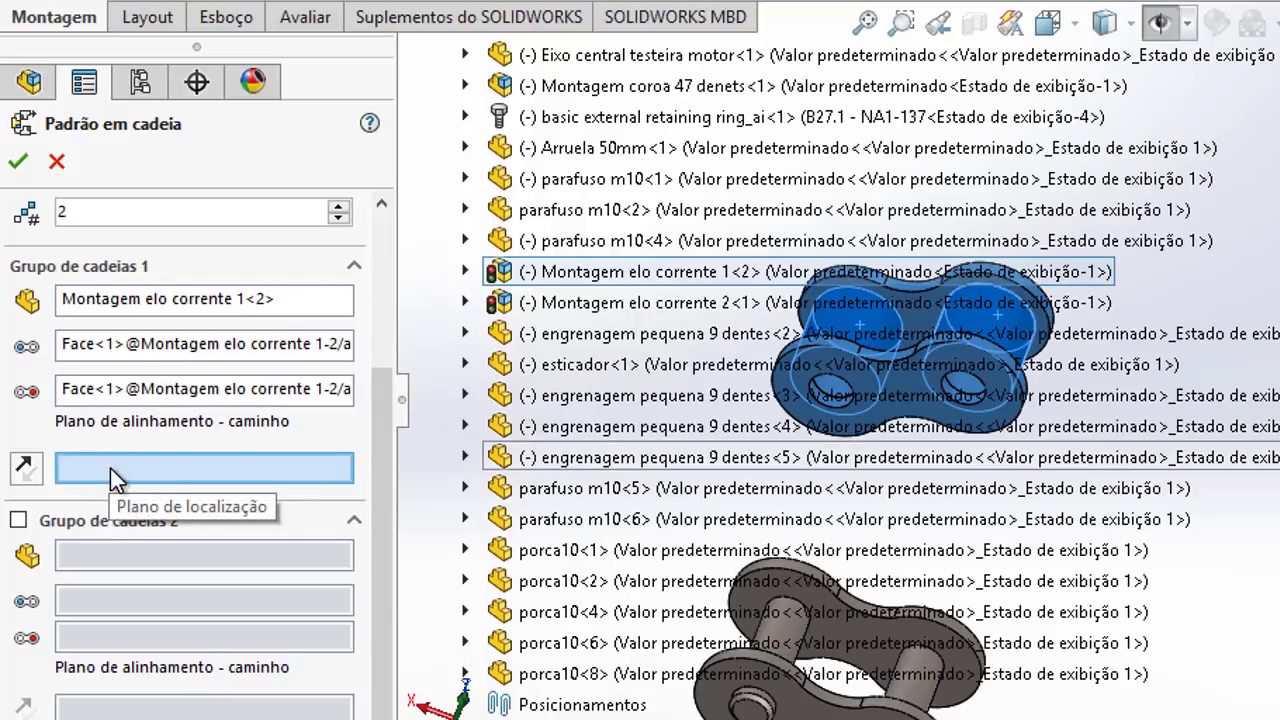
Step: Use the first link's Plano frontal as Group 1's alignment plane
click(465, 272)
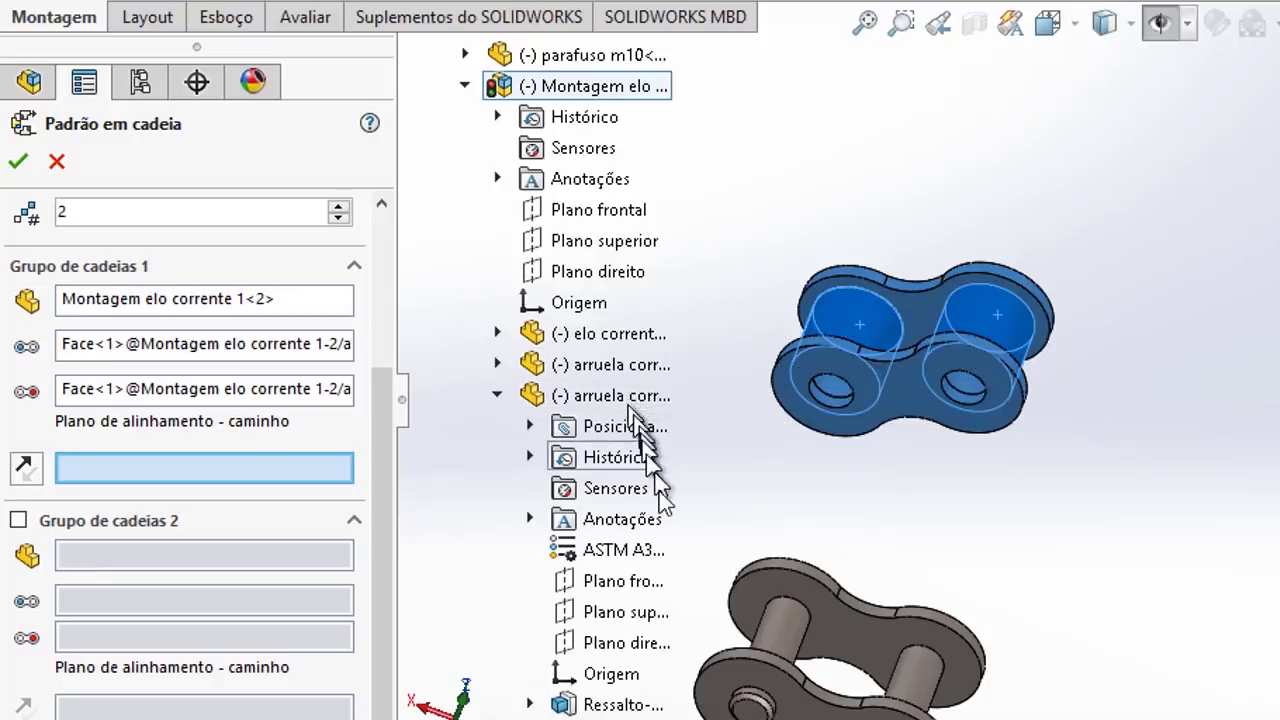
click(622, 590)
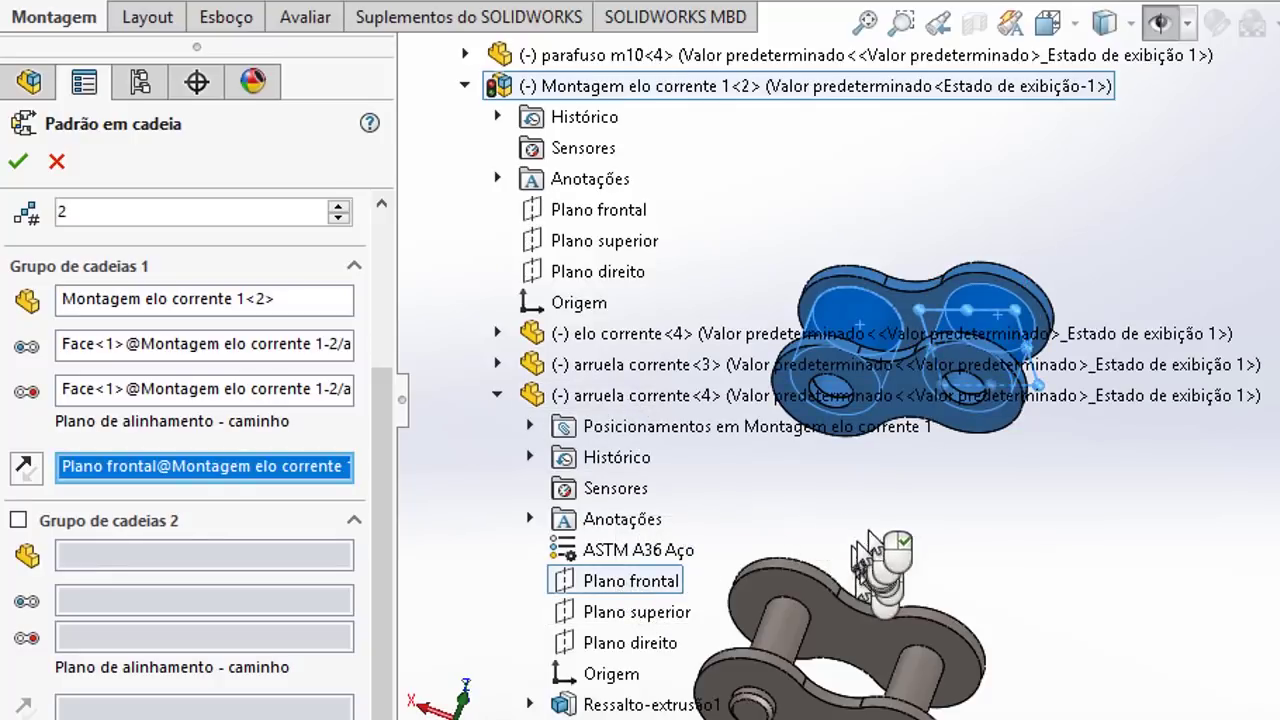
scroll(1050, 450, up, 2)
scroll(1034, 480, up, 3)
scroll(1130, 505, up, 3)
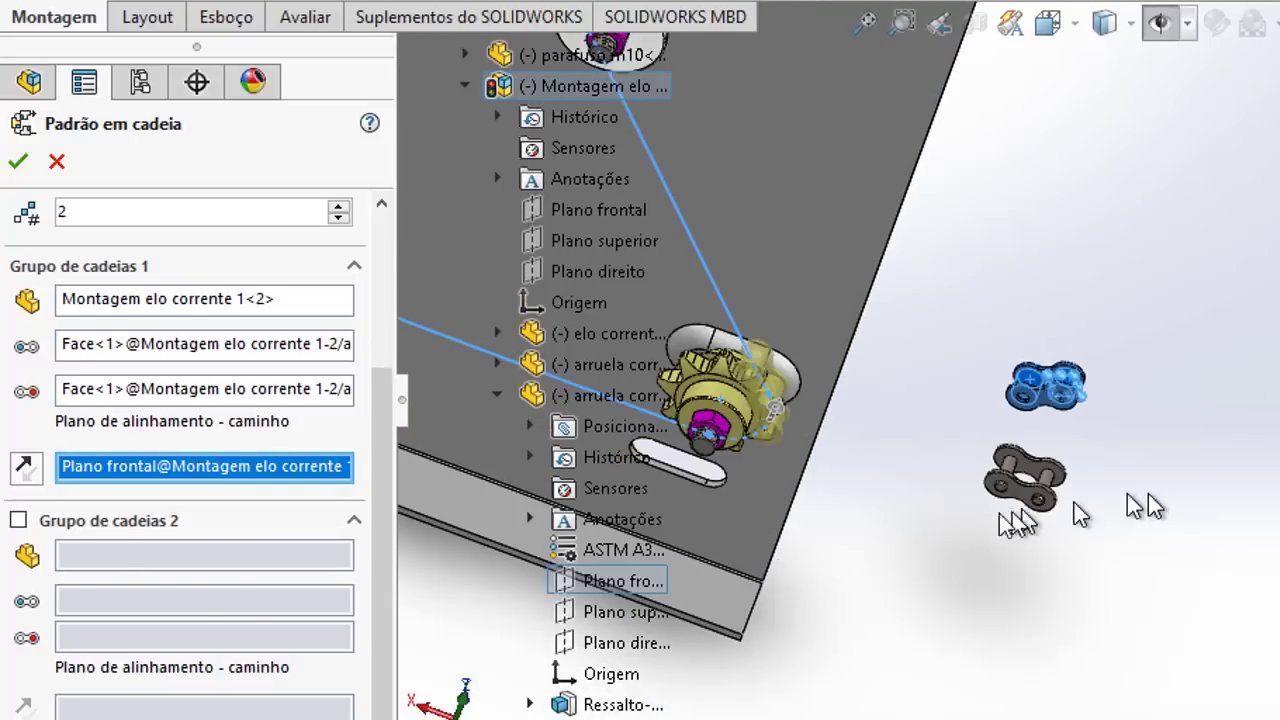
scroll(80, 560, down, 1)
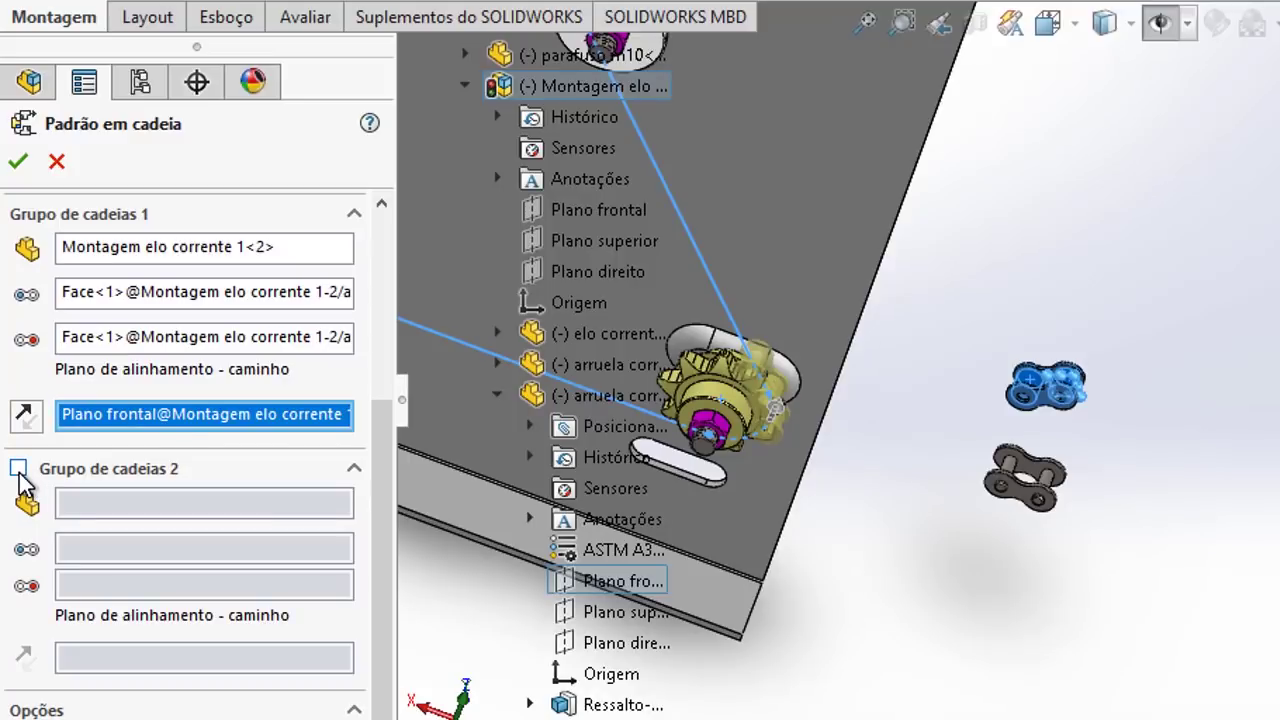
Step: Enable Grupo de cadeias 2 and pick Montagem elo corrente 2<1> as its link
click(18, 469)
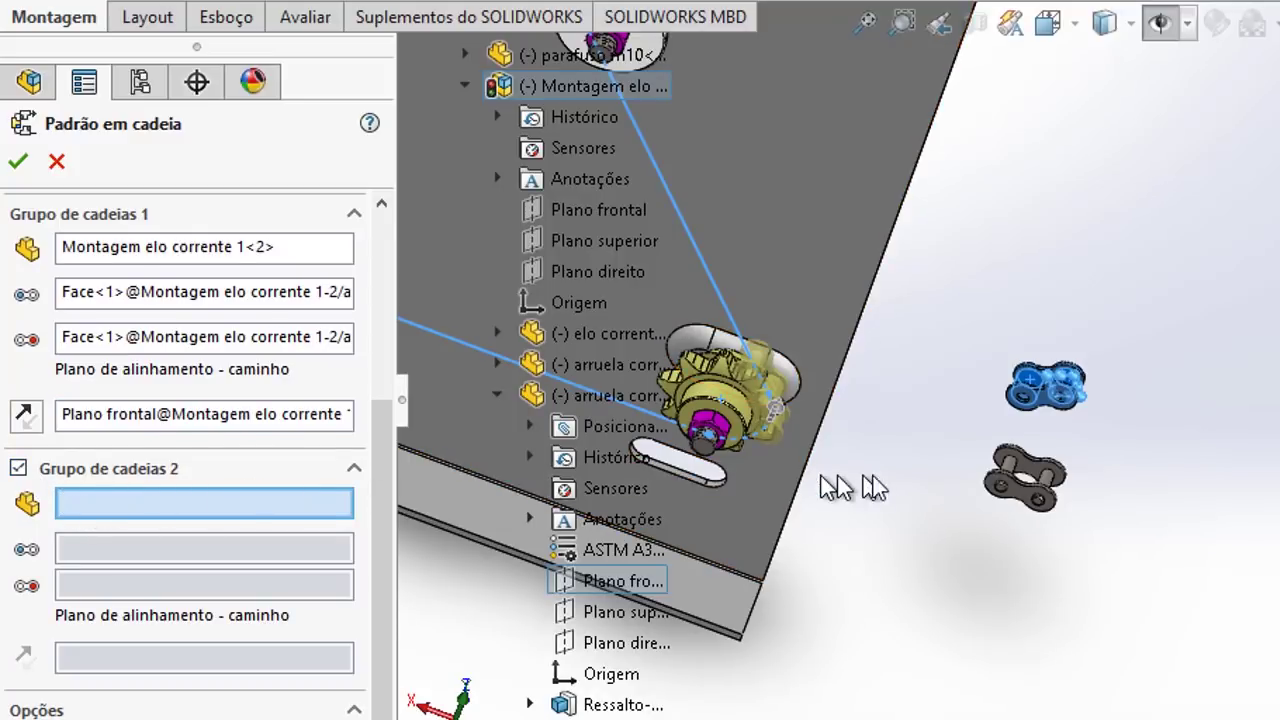
scroll(900, 500, down, 2)
scroll(1130, 510, down, 2)
scroll(1190, 475, down, 2)
scroll(1215, 420, down, 2)
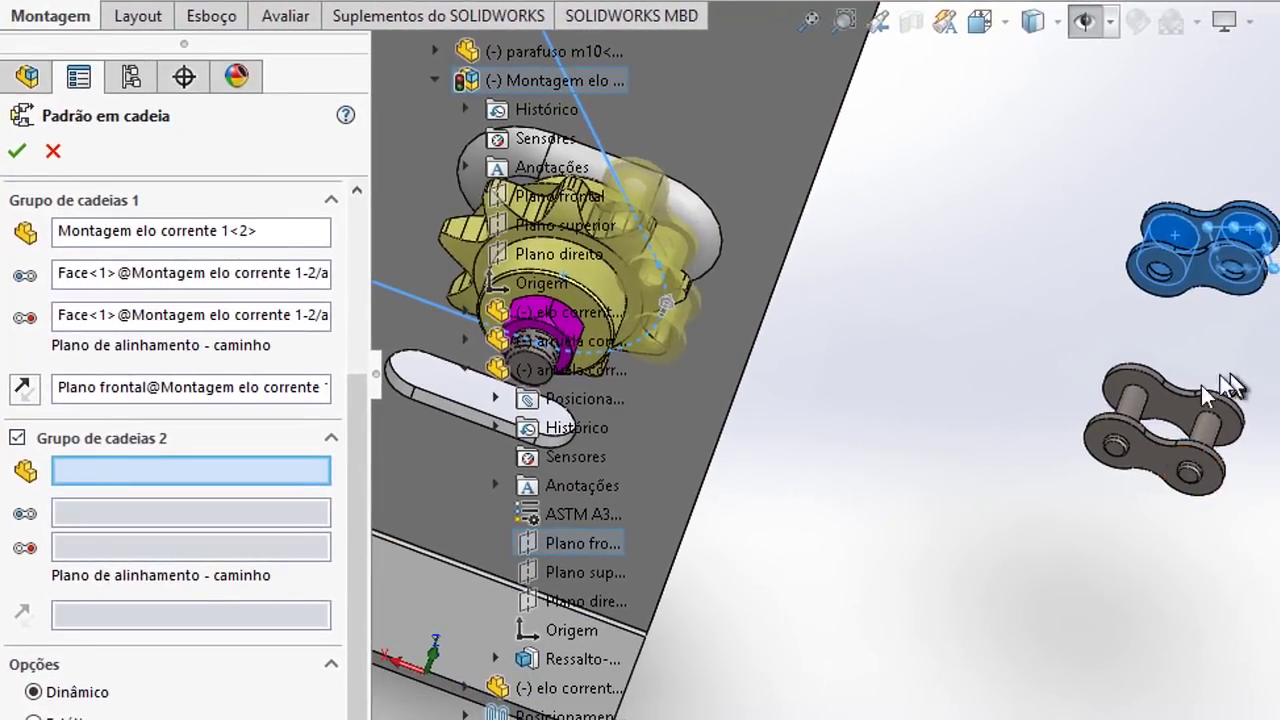
click(1168, 460)
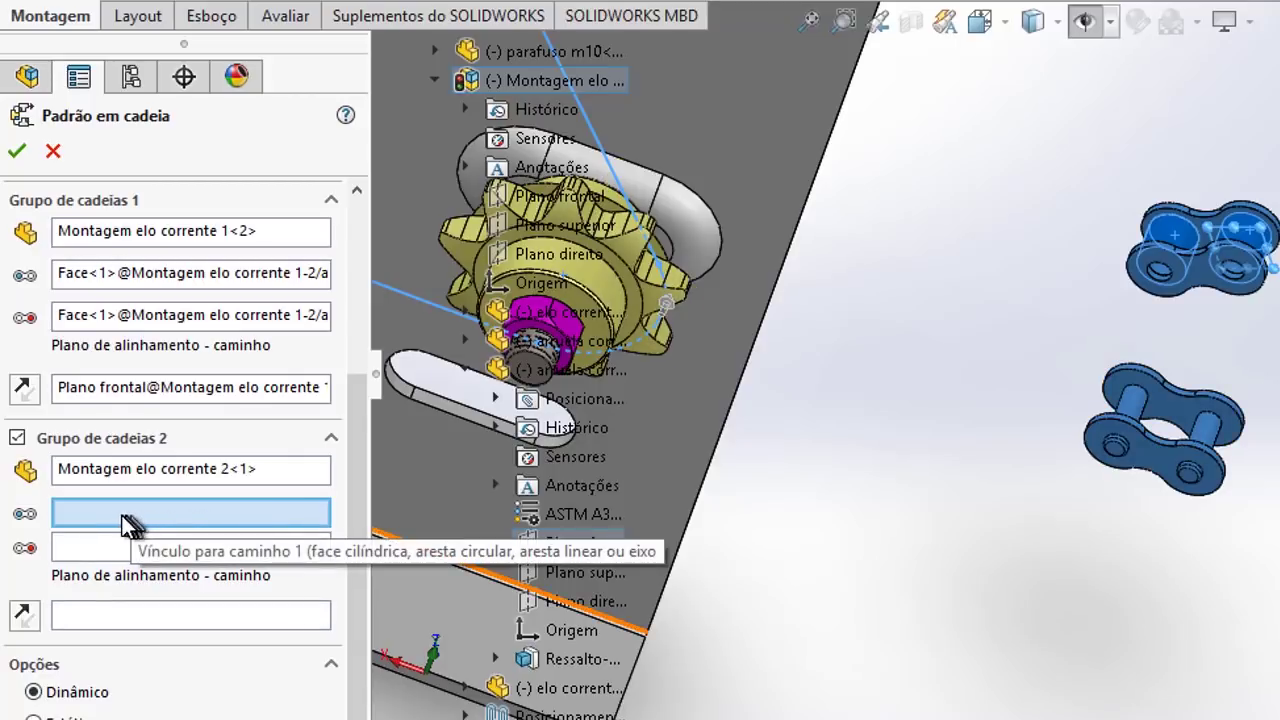
Step: Select the second link's two pin faces as its chain path references
scroll(1150, 410, down, 2)
click(1150, 400)
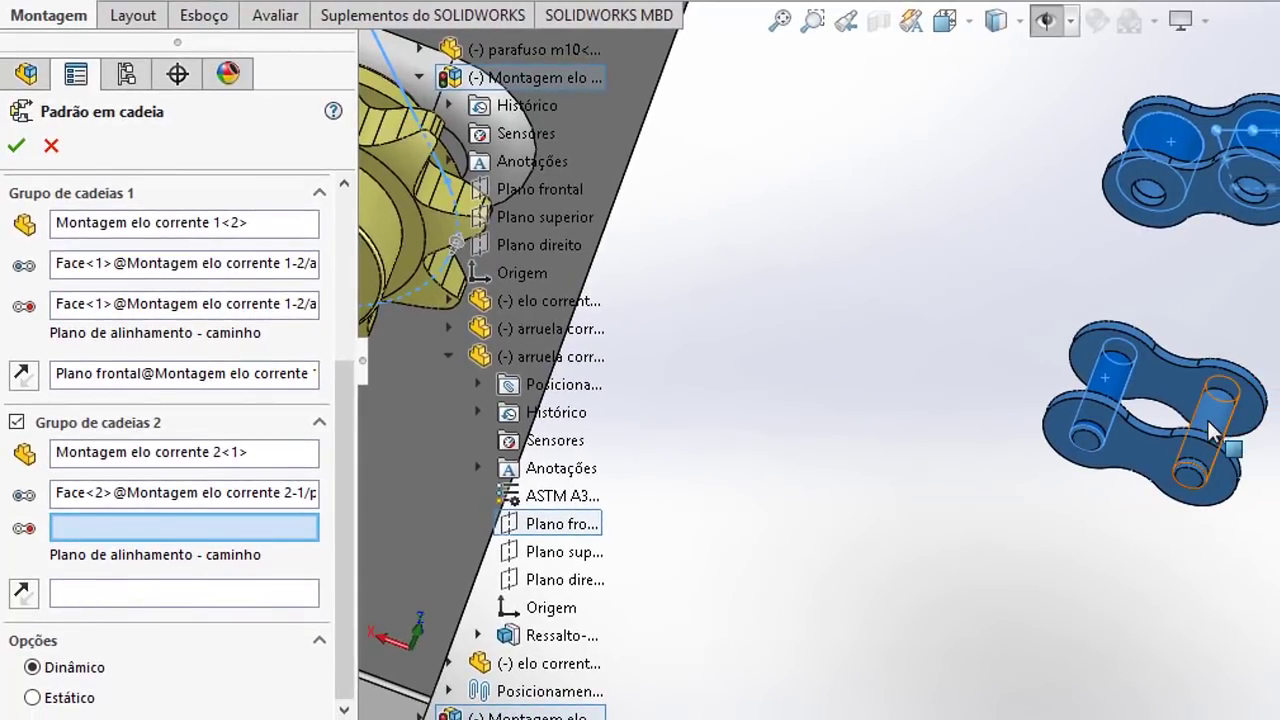
click(1215, 428)
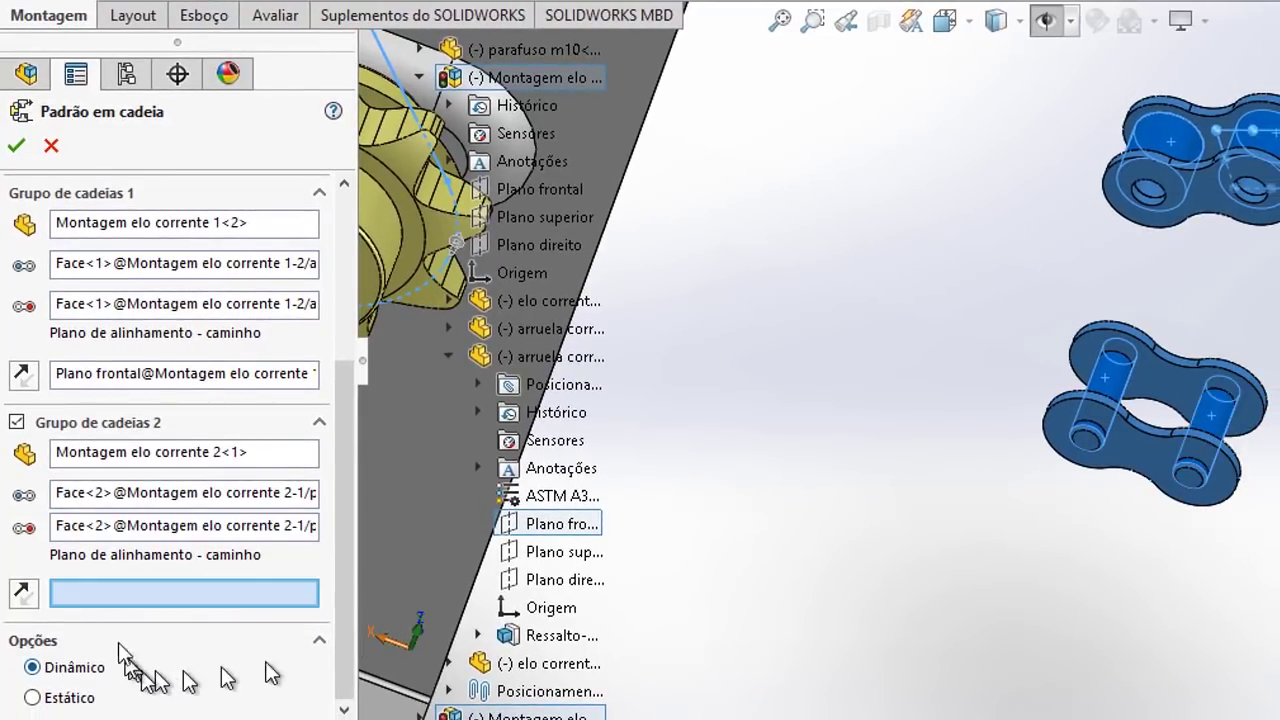
scroll(818, 432, up, 2)
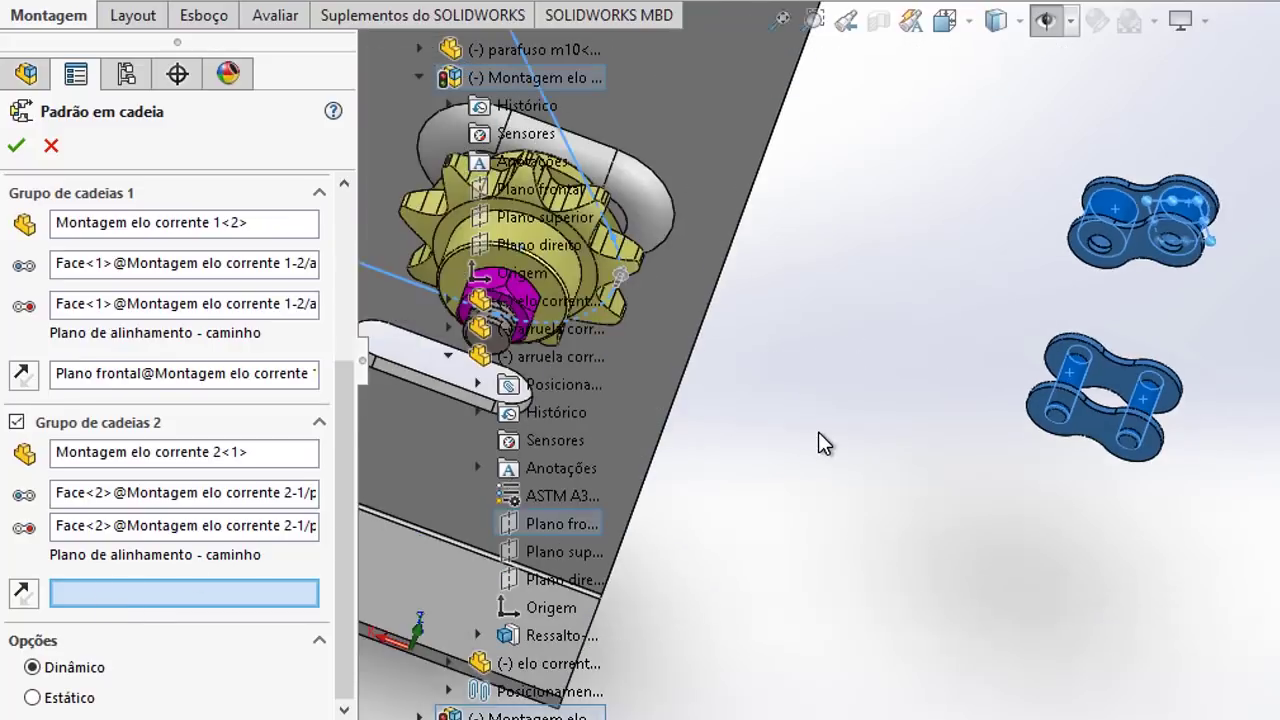
scroll(818, 432, up, 4)
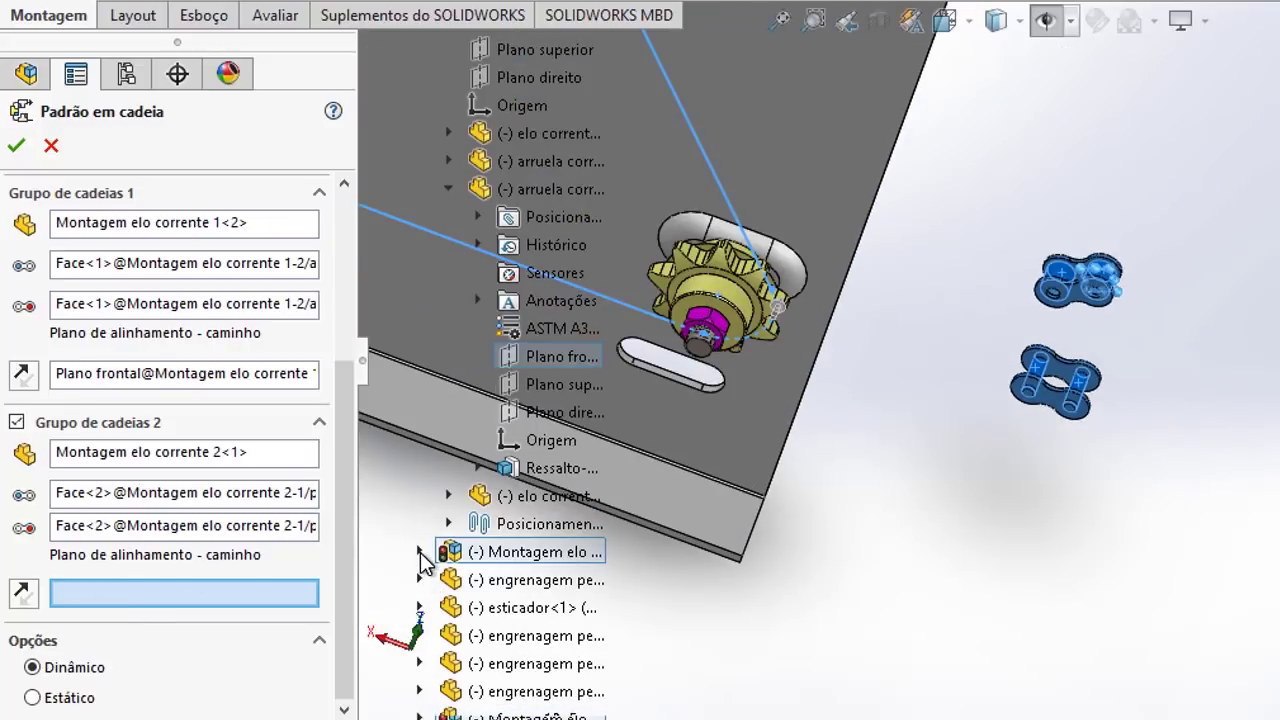
Step: Set the second link's Plano frontal as Group 2's alignment plane
click(420, 551)
scroll(540, 557, down, 2)
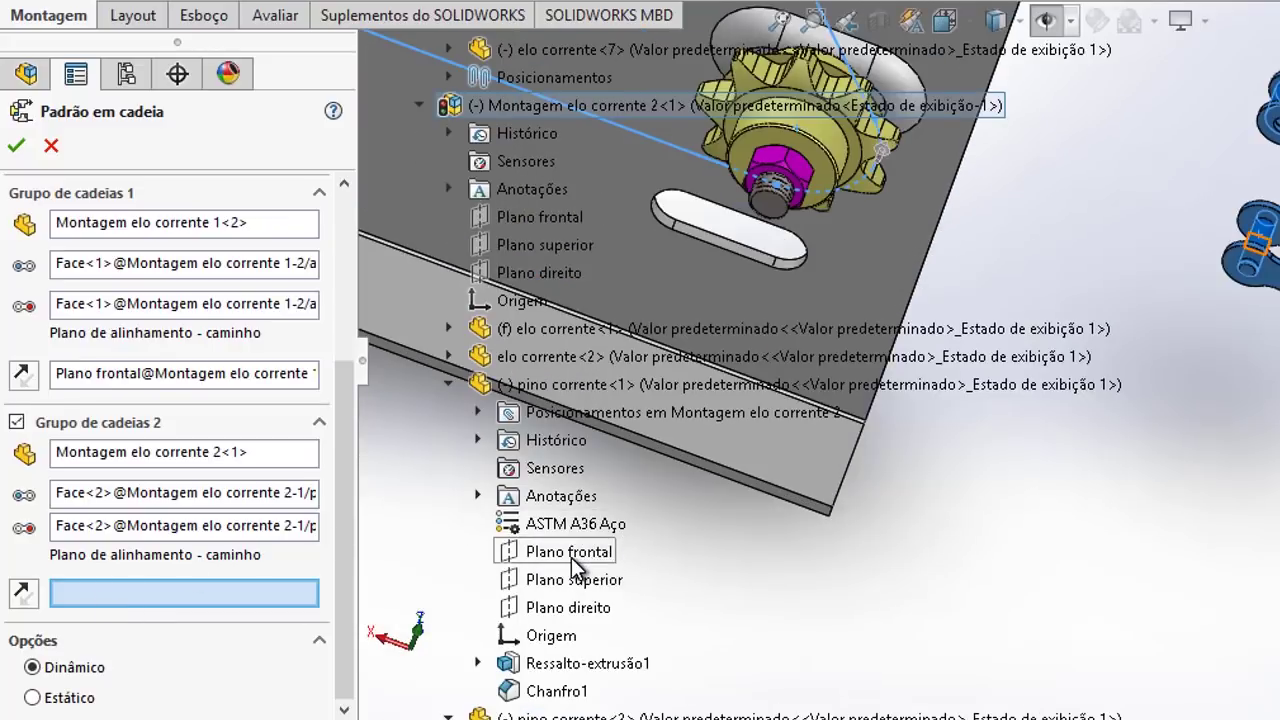
click(573, 556)
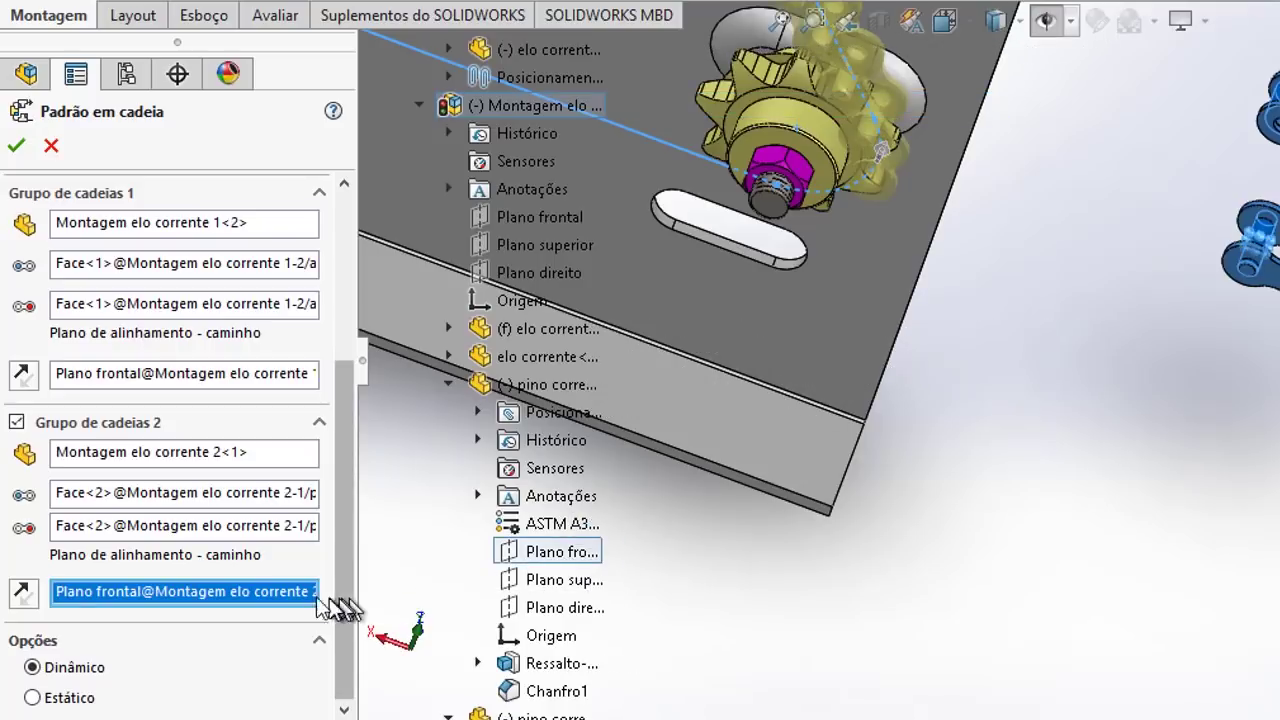
scroll(971, 286, up, 2)
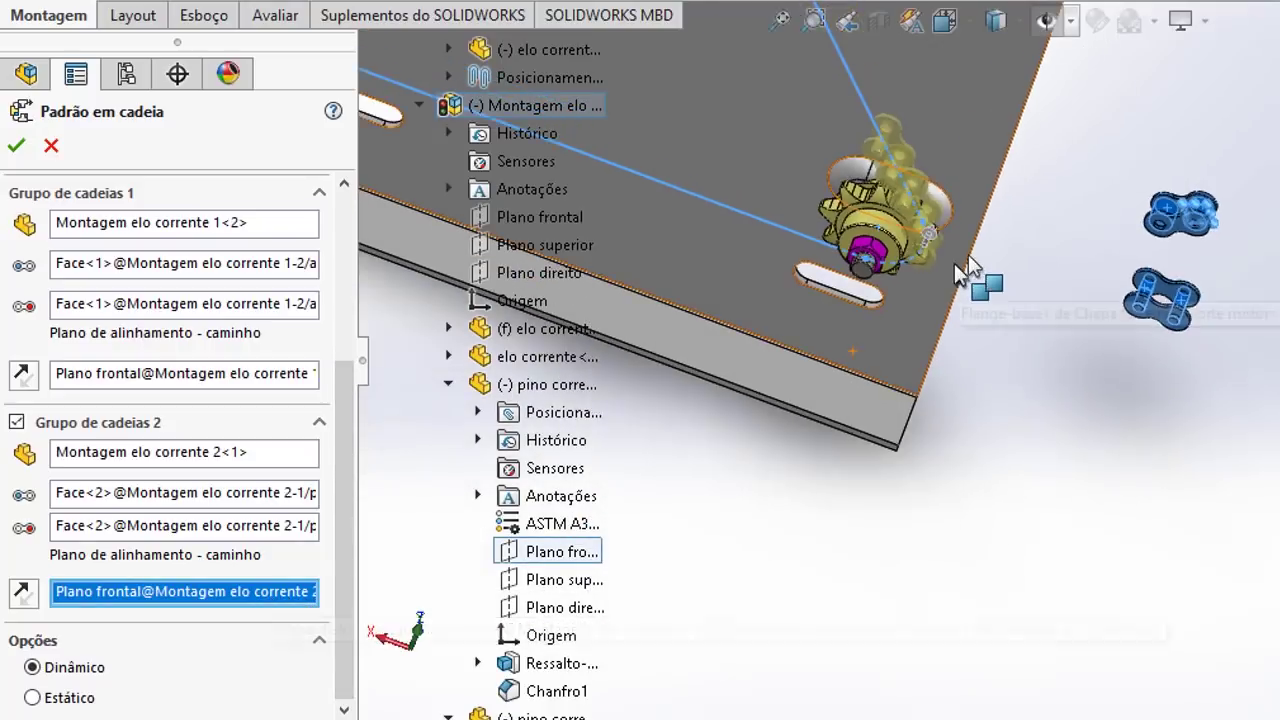
scroll(943, 271, up, 2)
scroll(995, 283, up, 2)
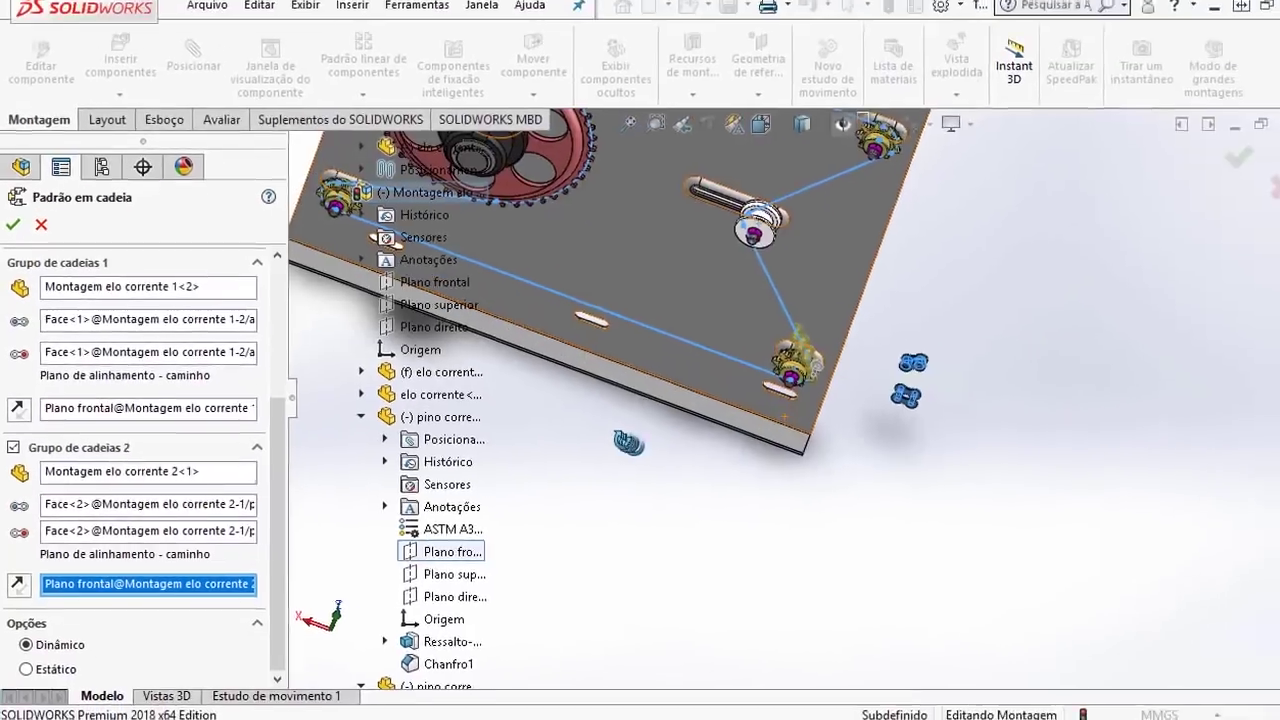
middle_drag(607, 380, 780, 370)
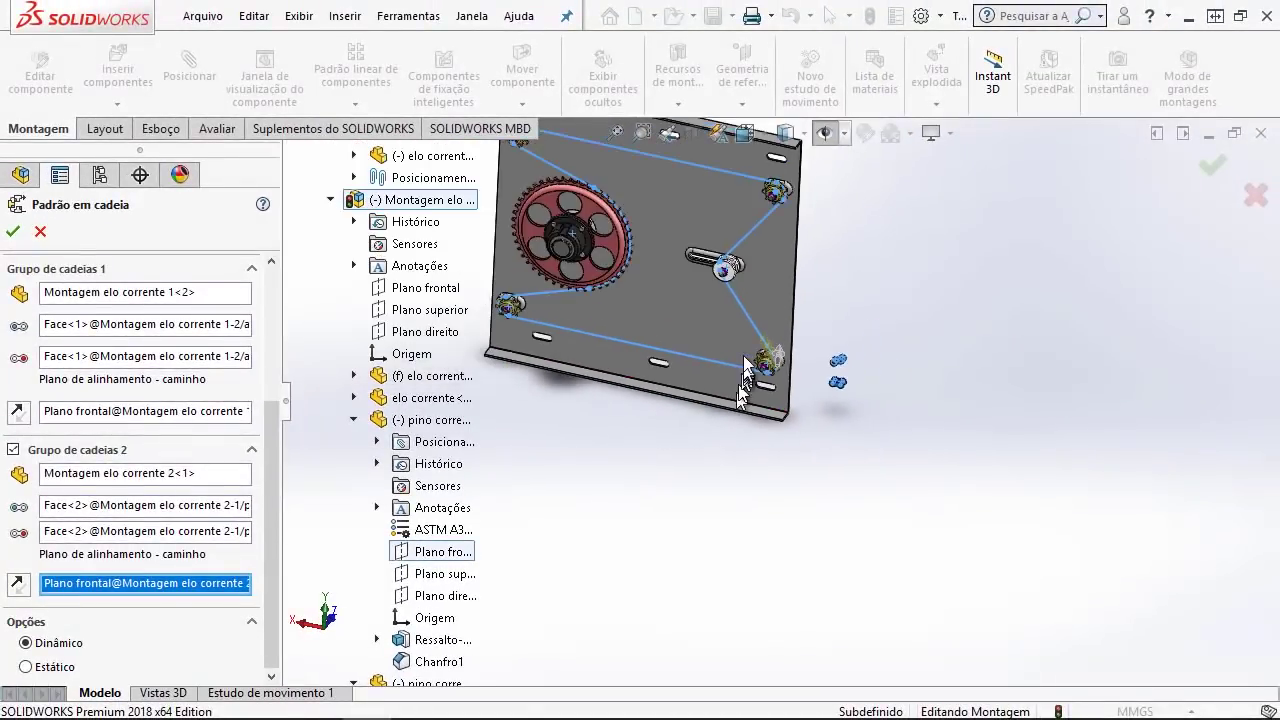
middle_drag(776, 370, 882, 325)
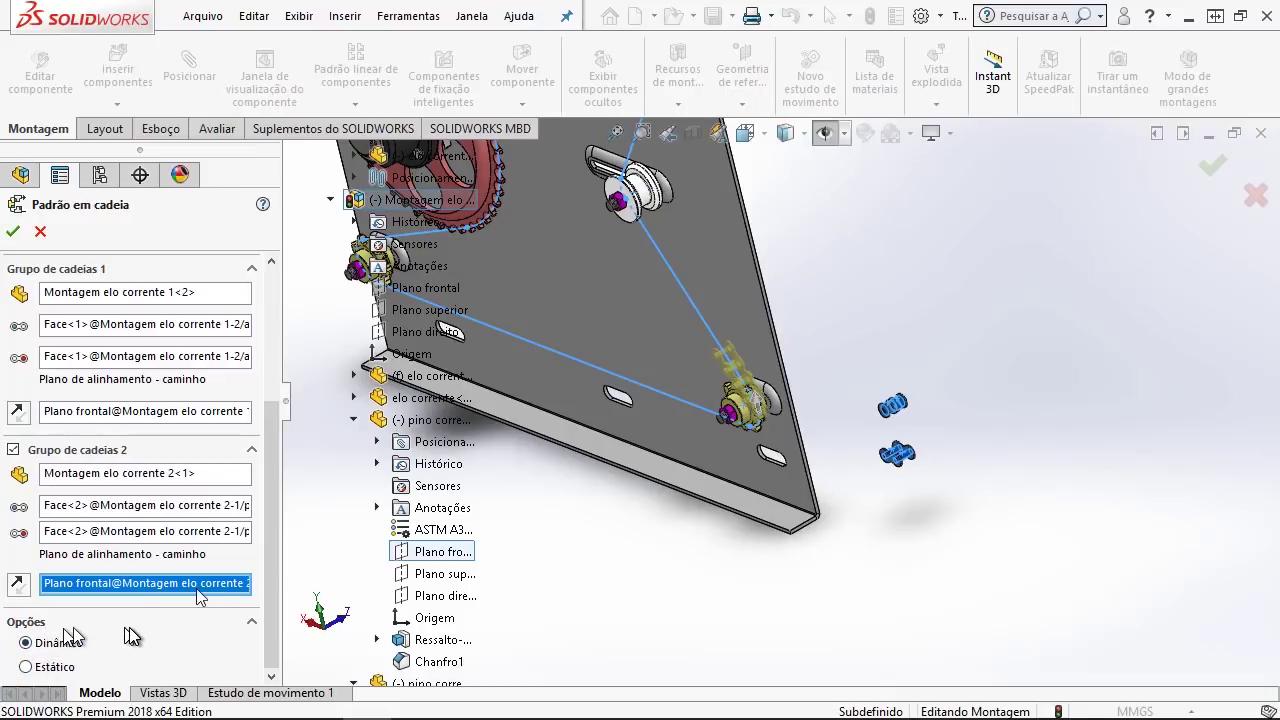
key(ctrl+shift+z)
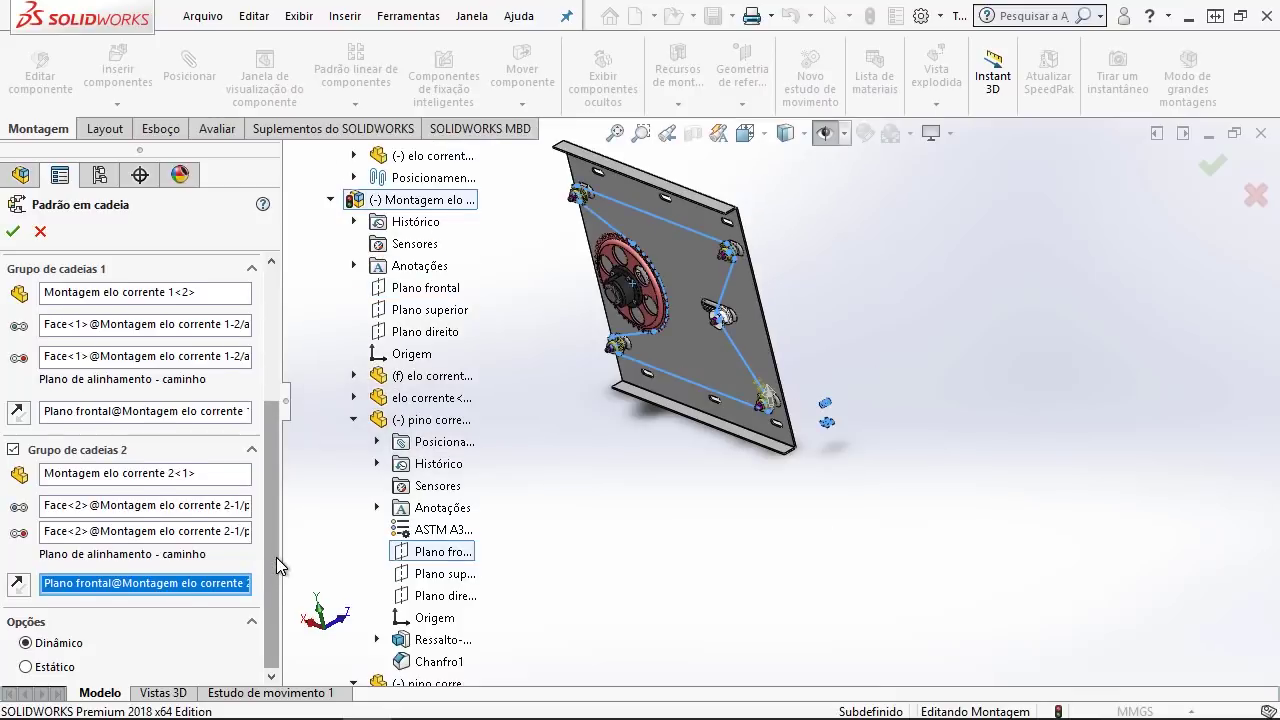
Step: Step the chain pattern's link count upward several times with the spin box
scroll(276, 557, up, 3)
scroll(792, 370, down, 2)
scroll(792, 370, down, 2)
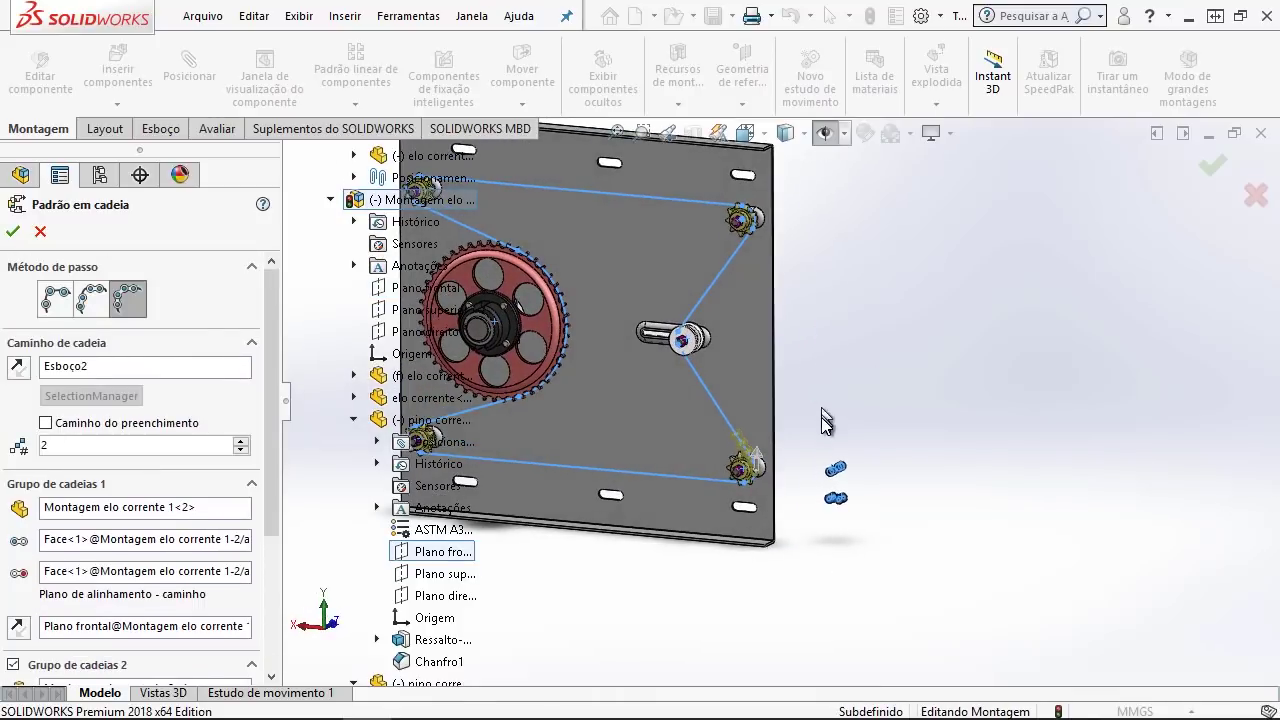
scroll(814, 434, up, 3)
scroll(652, 425, down, 1)
scroll(652, 425, down, 2)
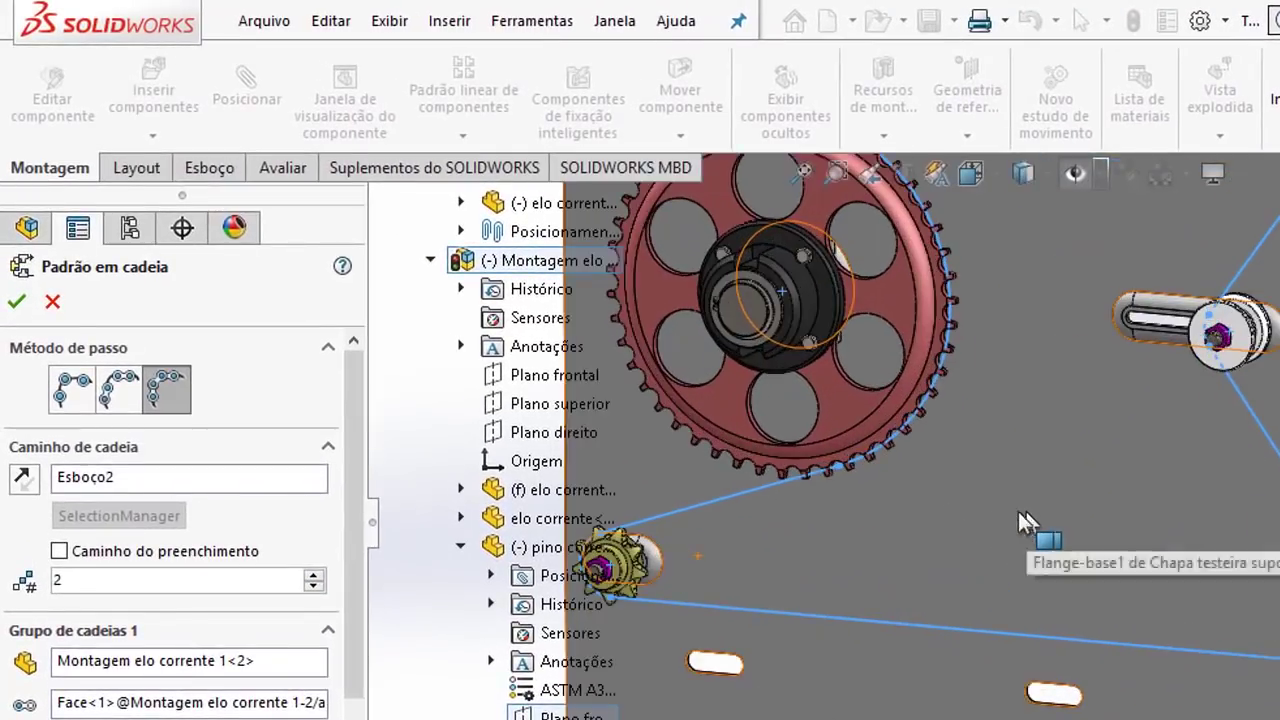
mouse_move(1018, 511)
middle_down()
mouse_move(991, 622)
mouse_move(1138, 361)
middle_up()
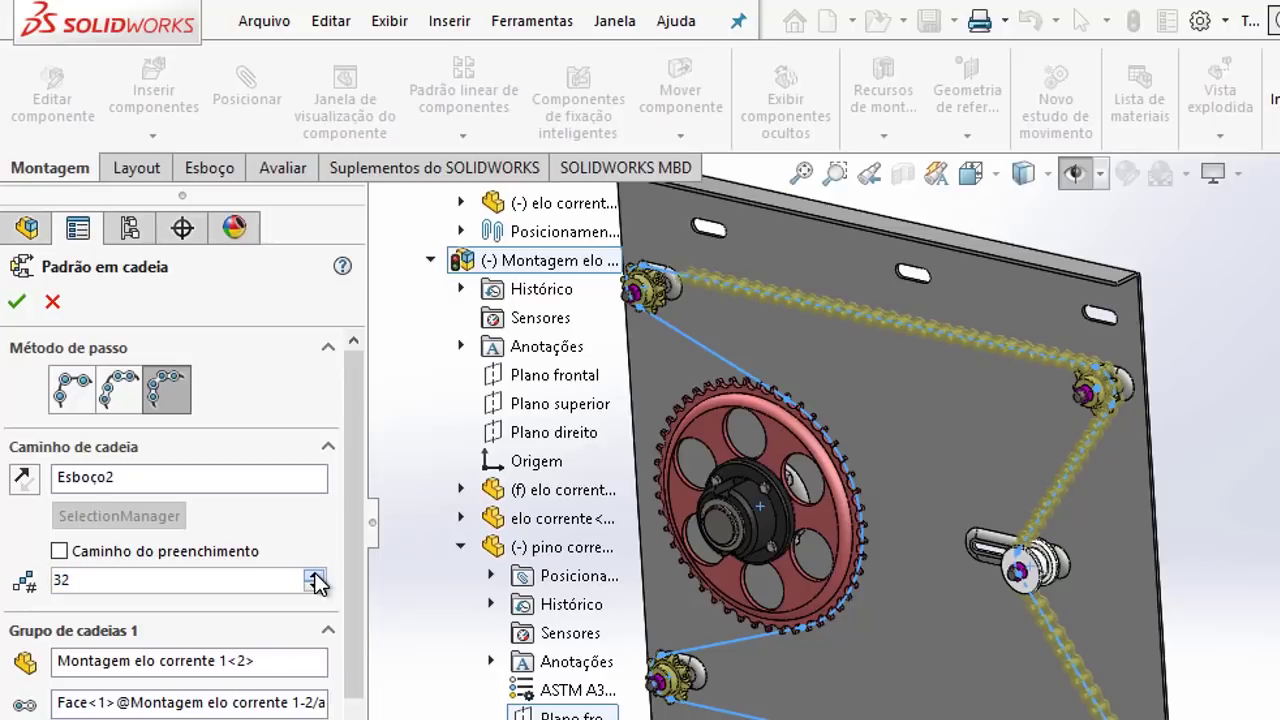
click(314, 578)
click(314, 578)
click(314, 578)
click(314, 578)
click(314, 578)
click(314, 578)
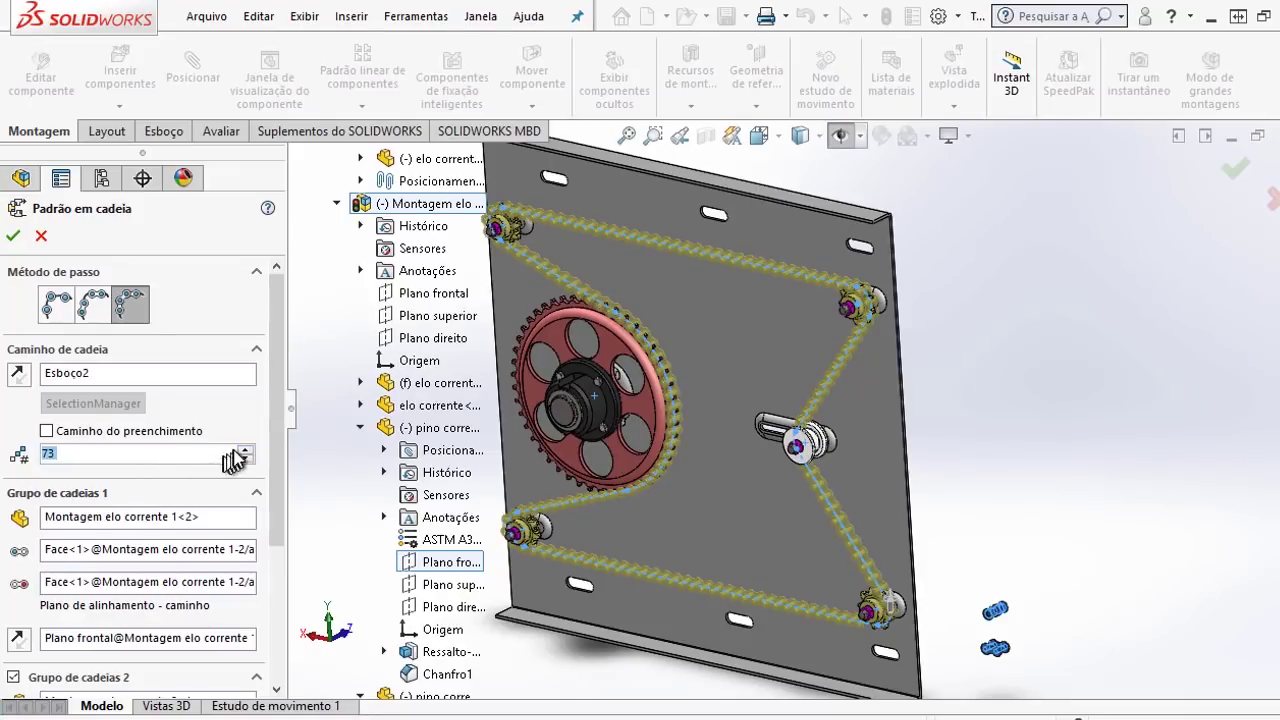
Step: Raise the link count to 75, then drop it back to 74
click(245, 454)
scroll(880, 630, down, 2)
scroll(886, 640, down, 2)
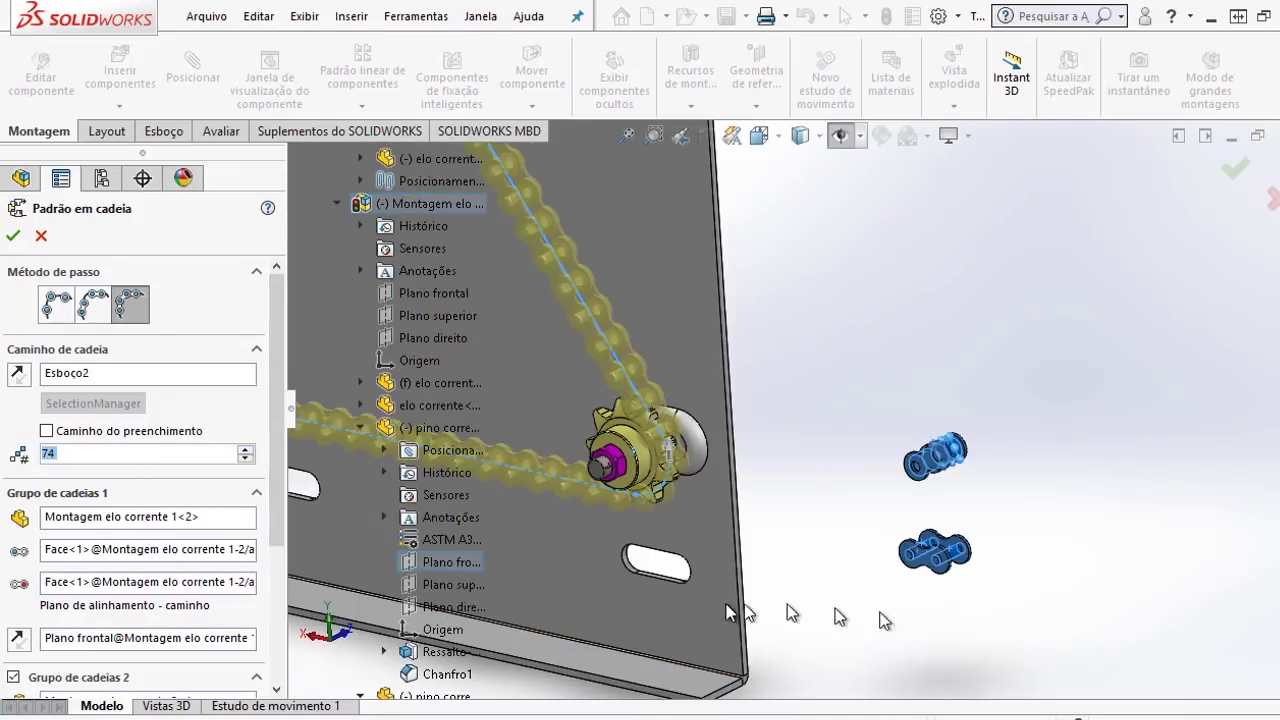
scroll(737, 608, down, 2)
middle_drag(725, 585, 700, 440)
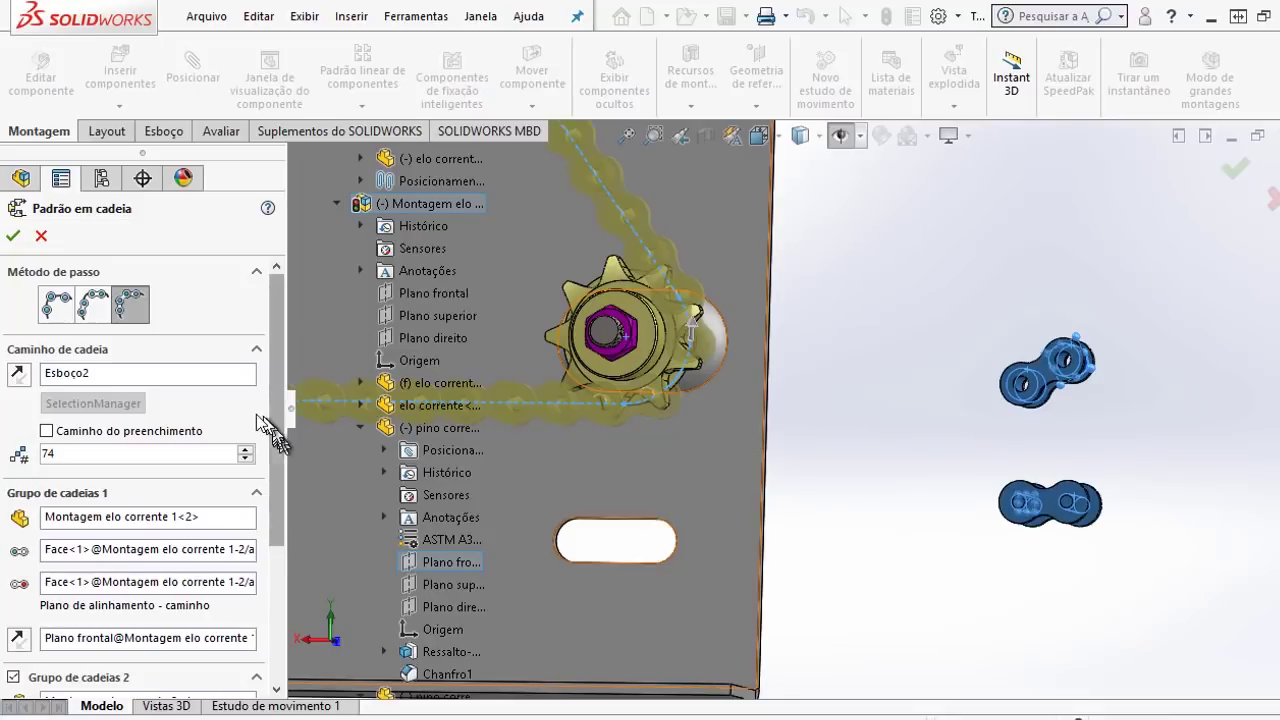
click(246, 450)
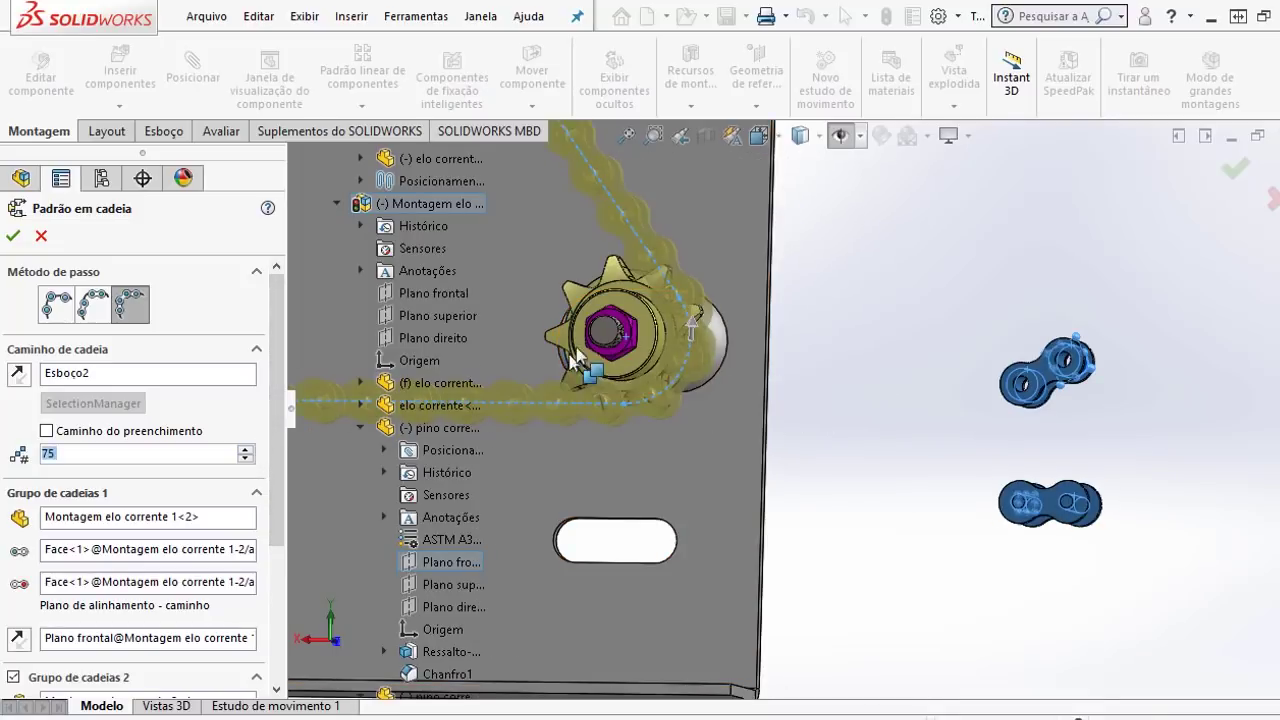
click(246, 458)
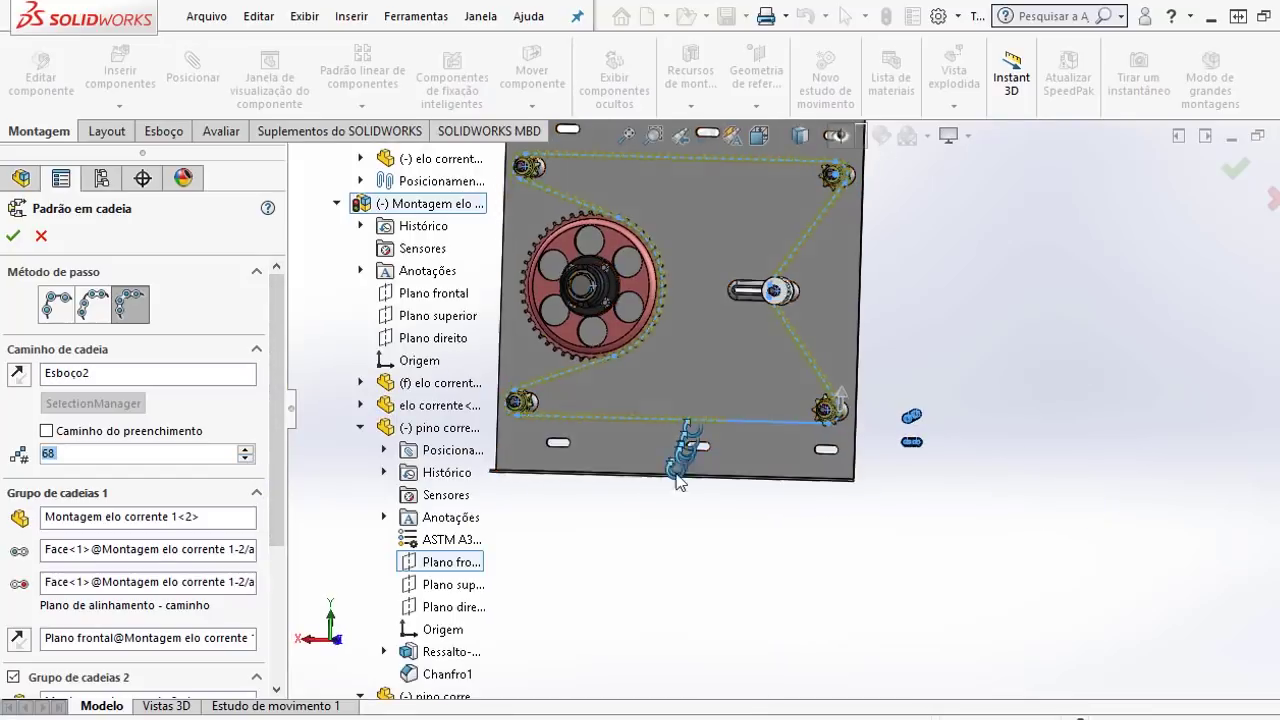
Step: Lower the link count to 26 links, then enable Fill path
middle_drag(712, 393, 671, 528)
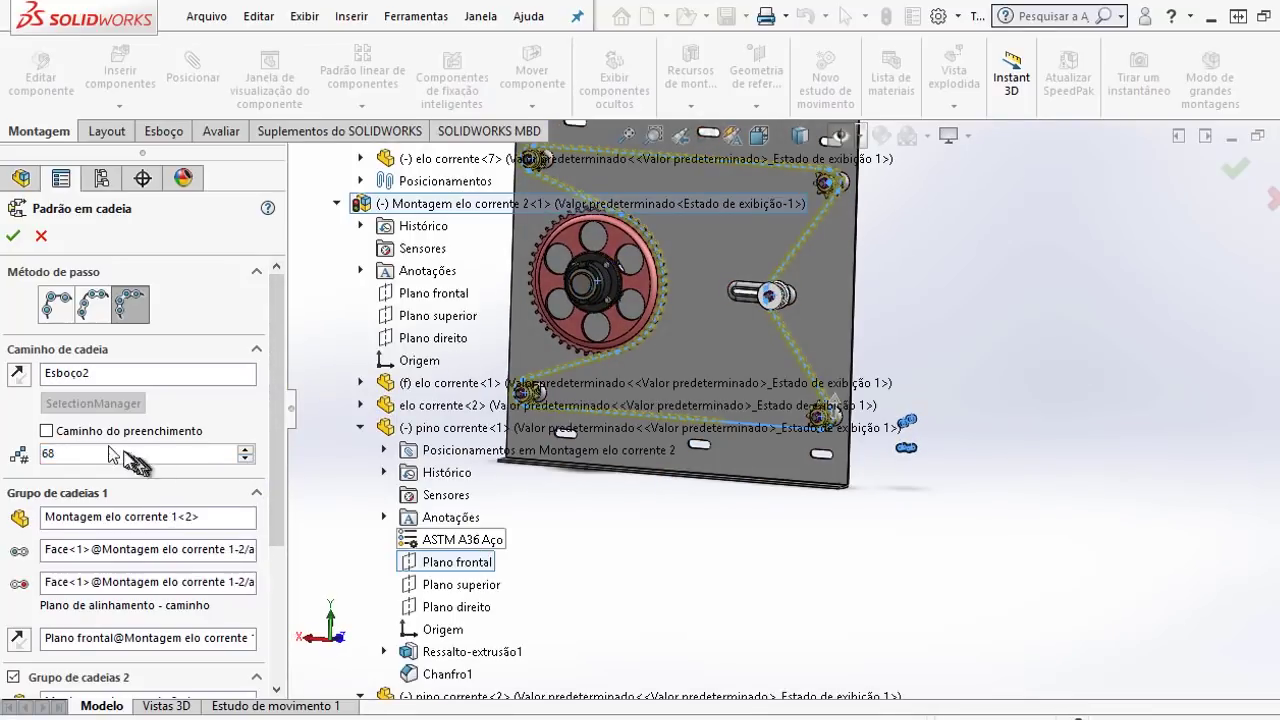
click(246, 449)
click(246, 449)
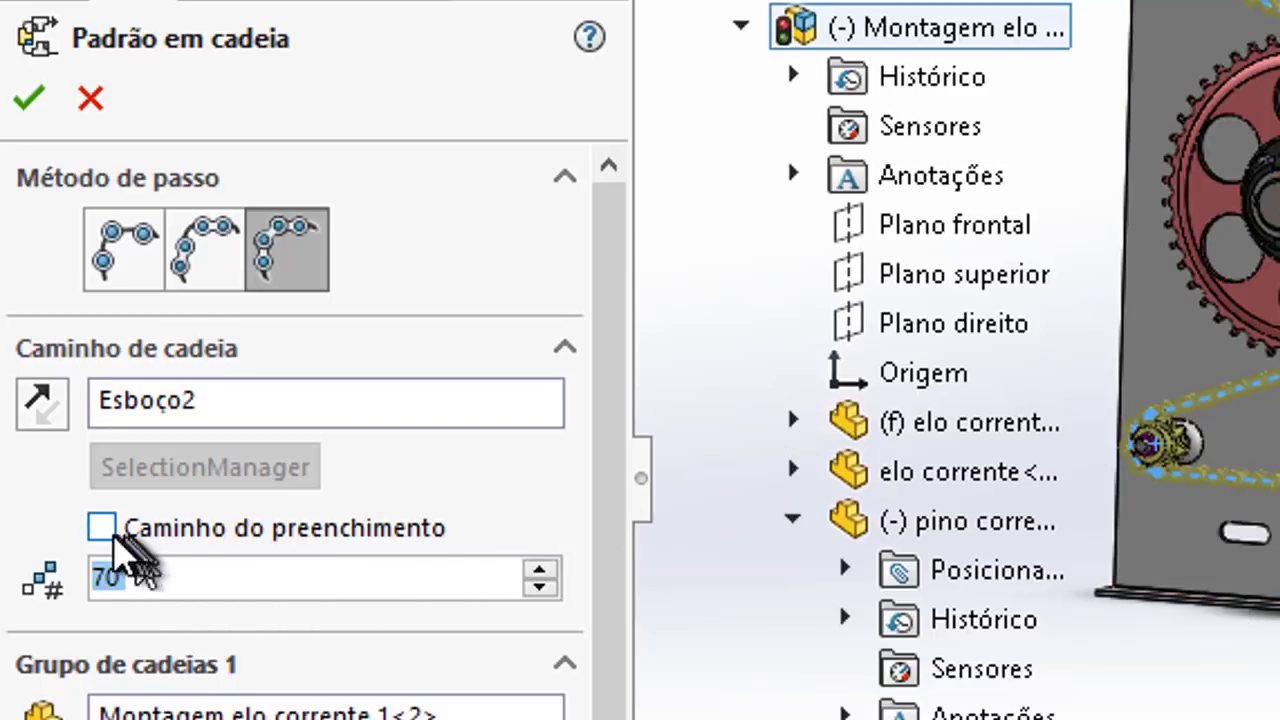
click(540, 595)
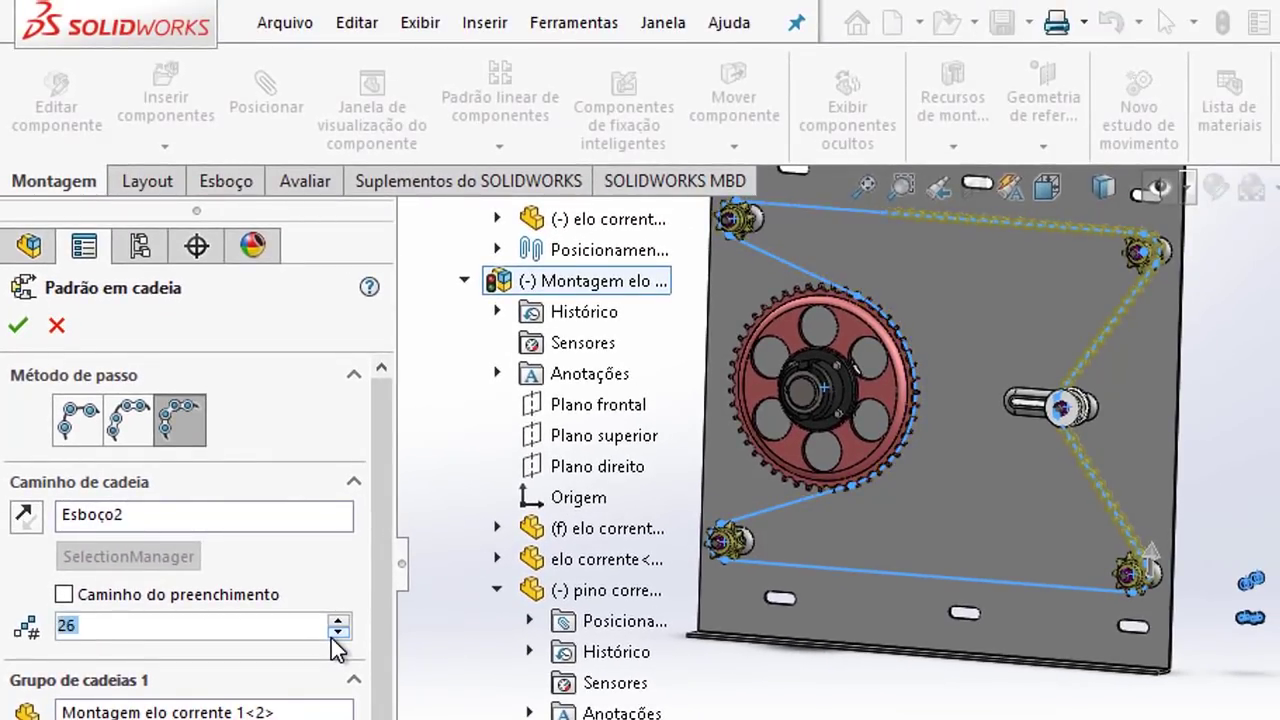
scroll(1257, 500, up, 3)
middle_drag(1257, 500, 118, 635)
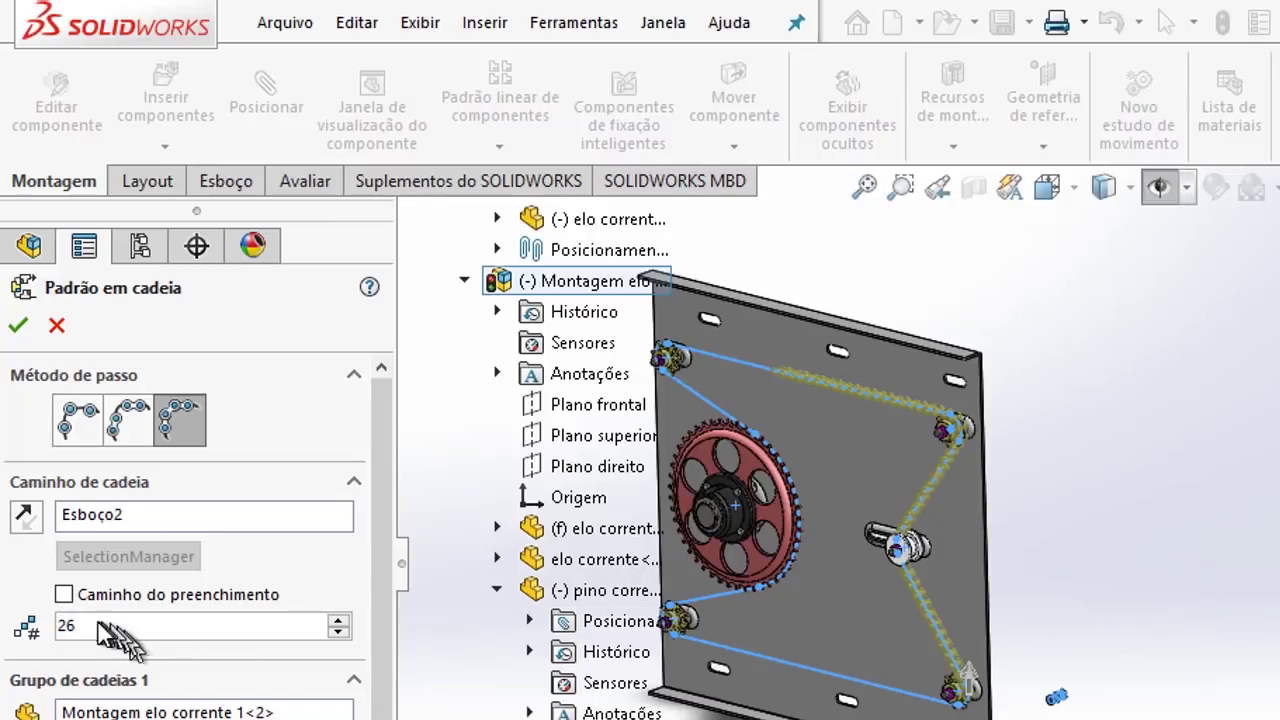
click(63, 594)
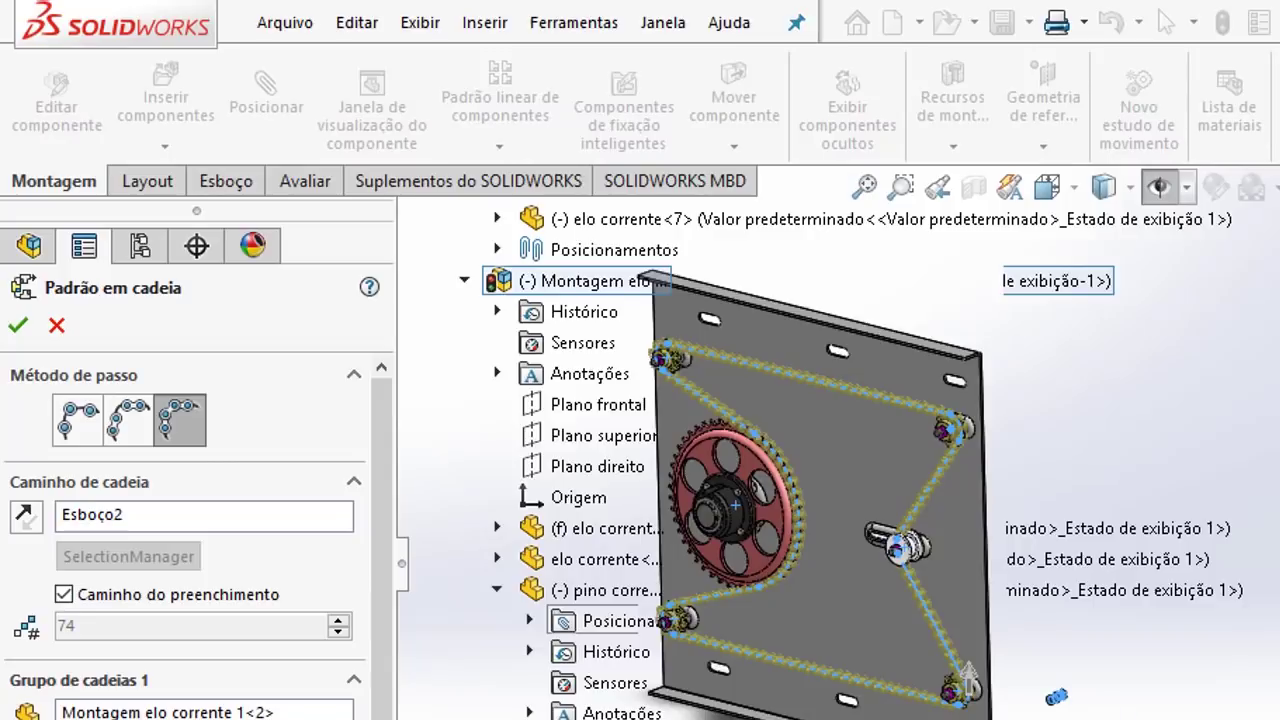
Step: Accept the fill-path chain pattern and zoom in on the tensioner to inspect the full loop
scroll(1035, 645, up, 3)
scroll(1035, 642, down, 3)
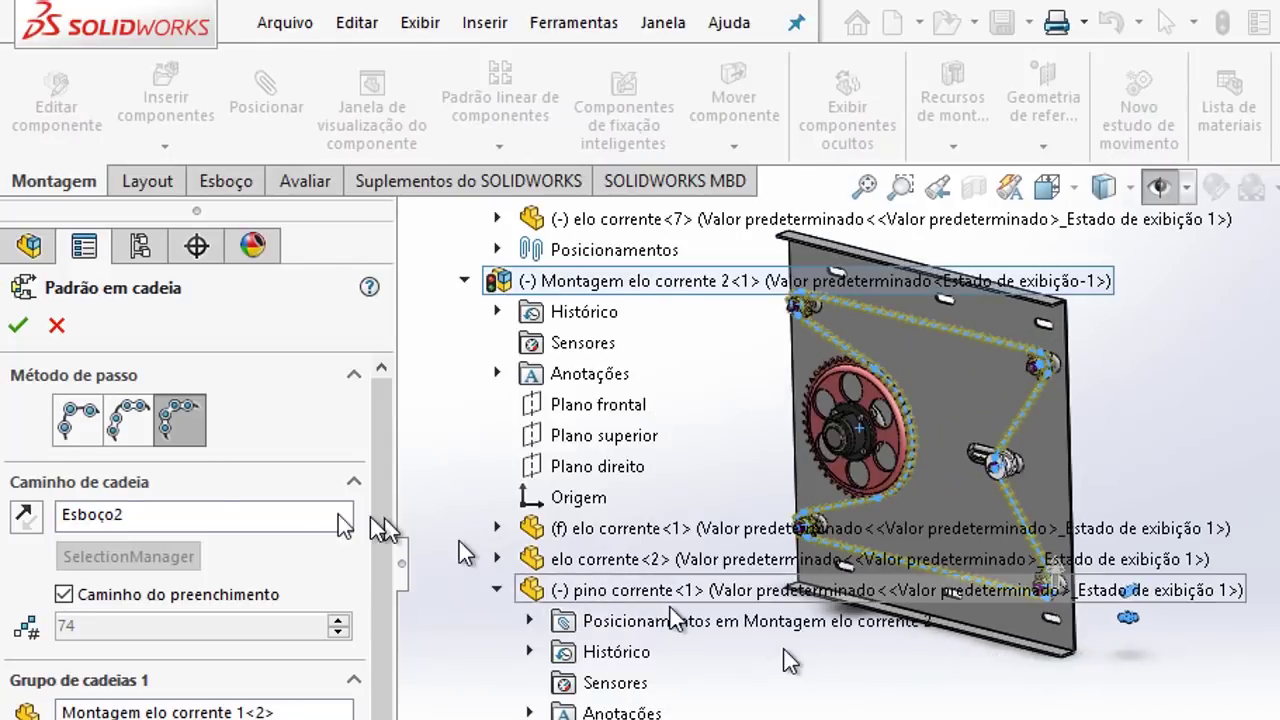
click(20, 334)
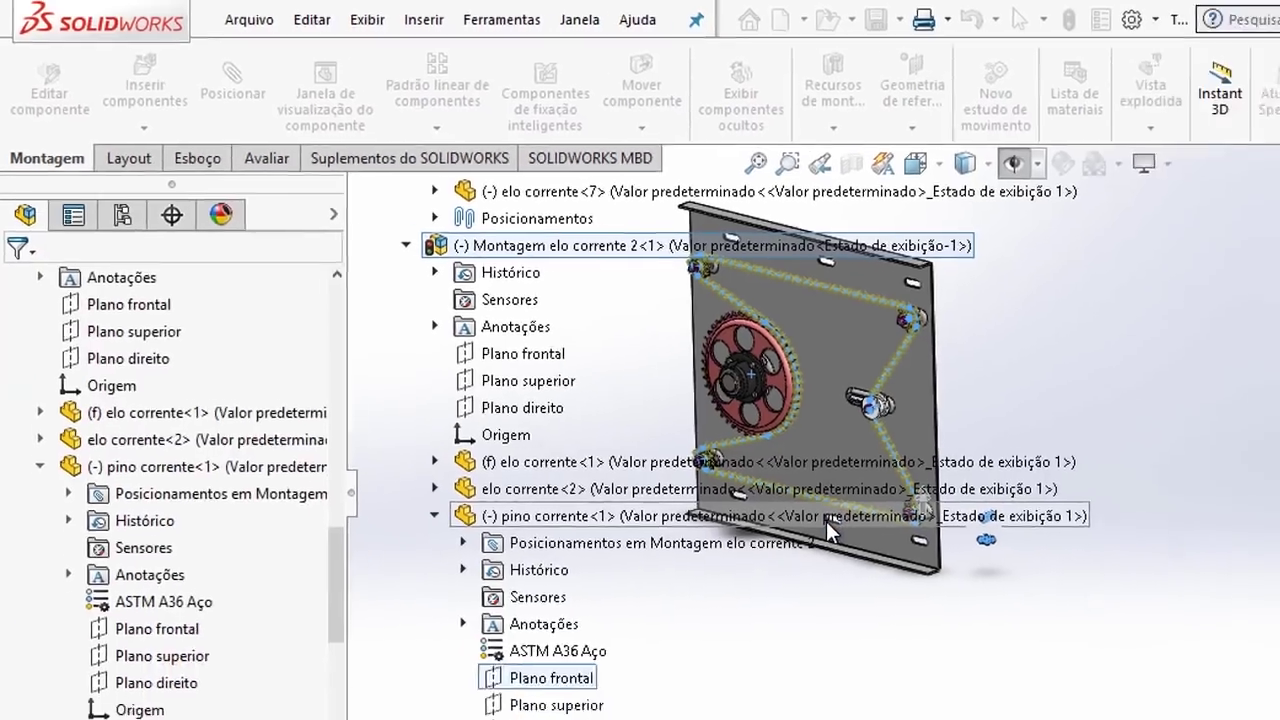
scroll(718, 323, down, 3)
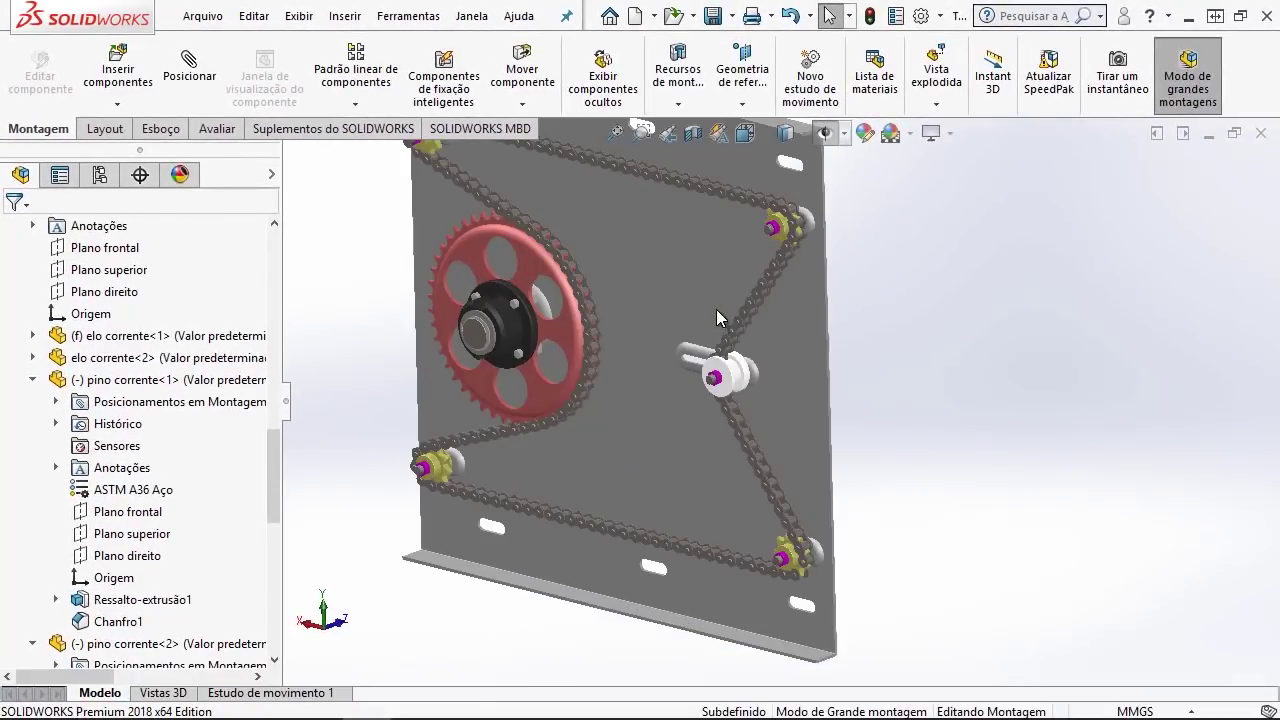
scroll(750, 300, down, 1)
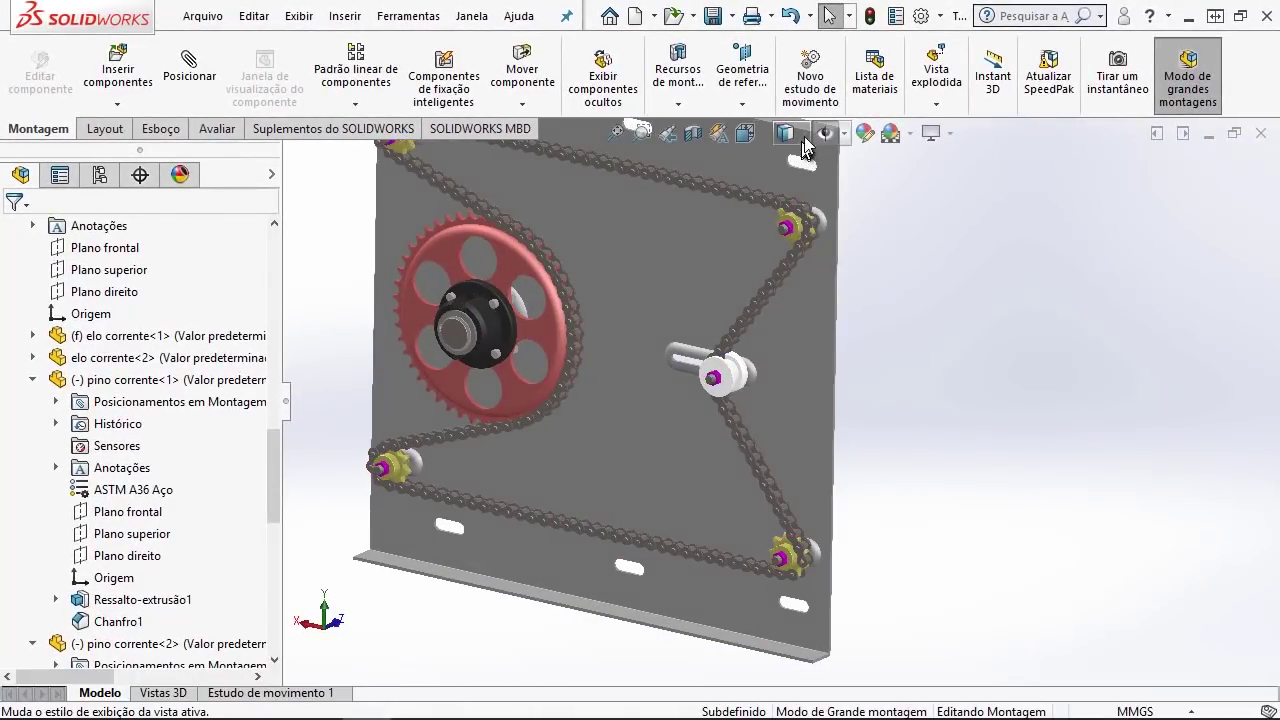
mouse_move(777, 278)
middle_down()
mouse_move(714, 314)
mouse_move(767, 457)
mouse_move(836, 394)
mouse_move(760, 428)
middle_up()
scroll(717, 456, up, 2)
scroll(836, 394, down, 3)
scroll(760, 428, up, 2)
scroll(790, 395, up, 3)
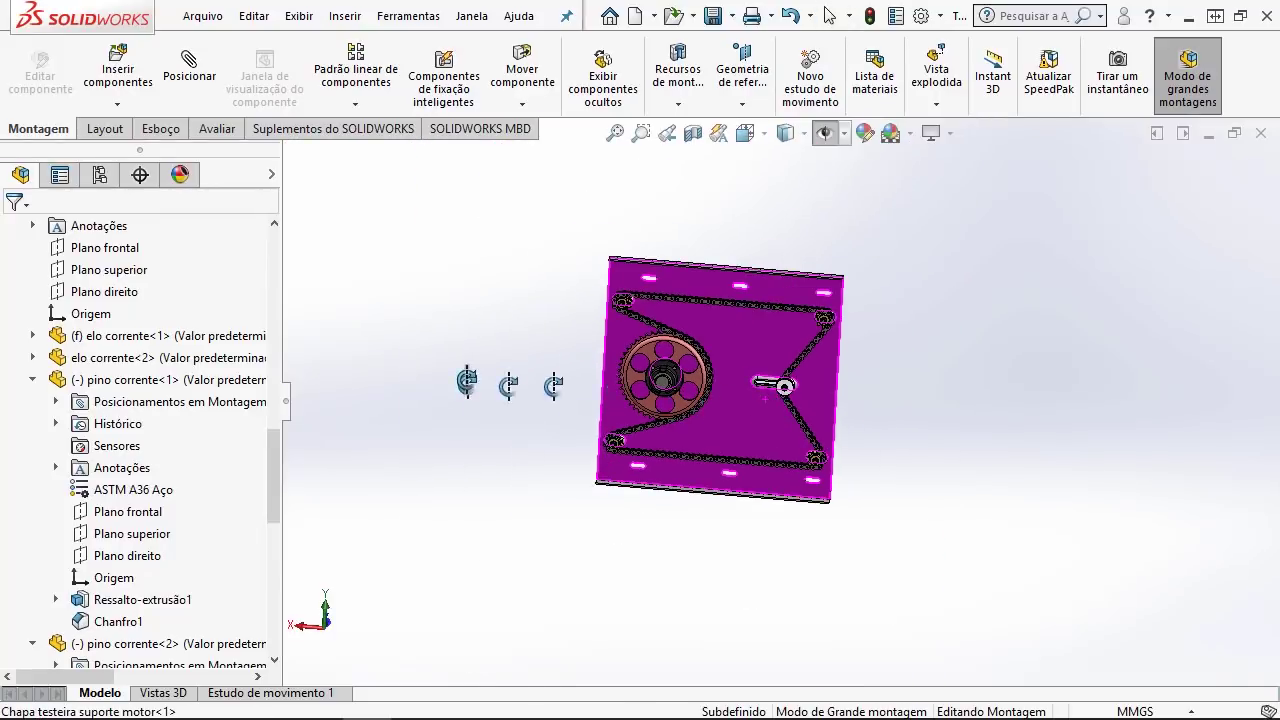
scroll(737, 384, down, 3)
scroll(800, 410, down, 3)
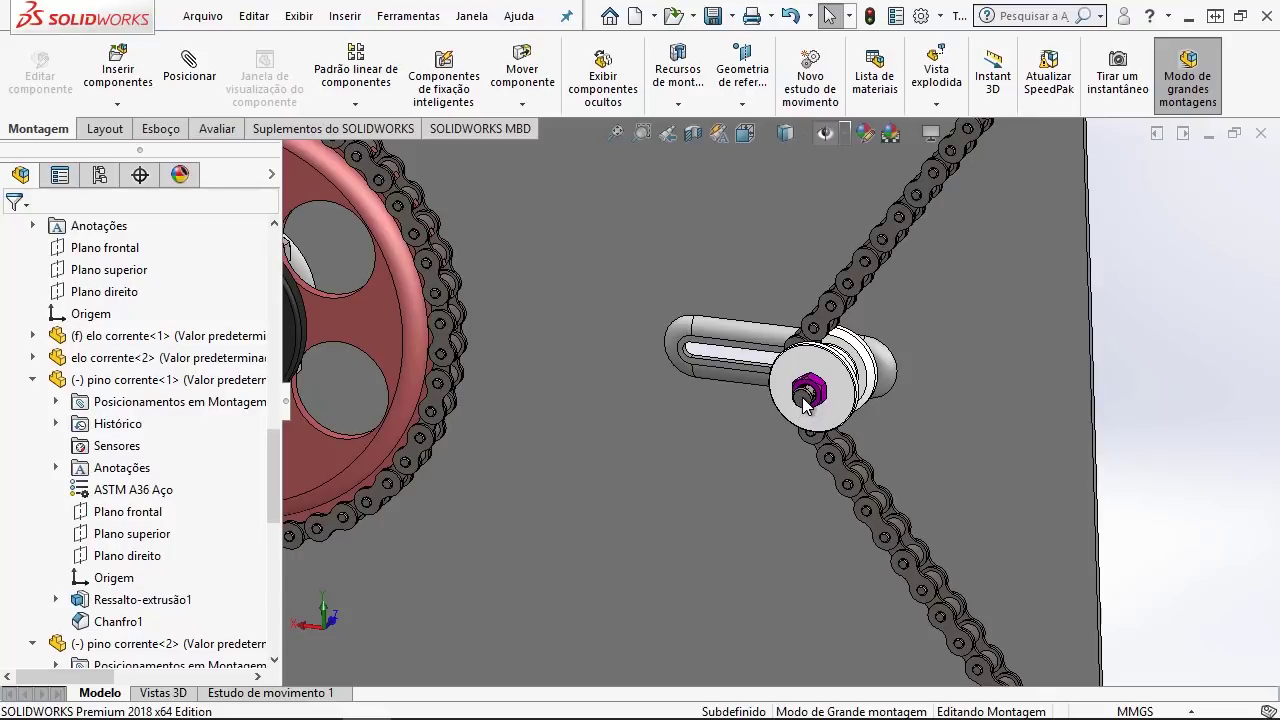
Step: Open the Distância1 mate of the parafuso m10<2> tensioner bolt for editing
click(806, 398)
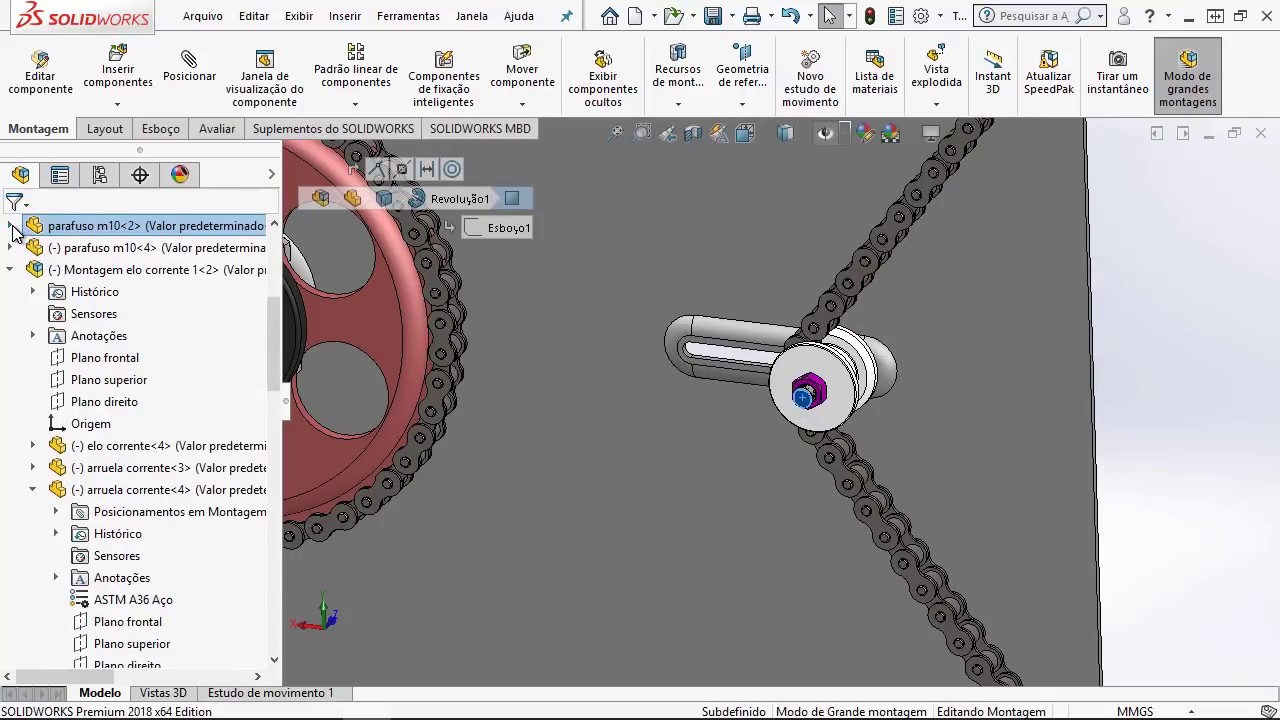
click(11, 226)
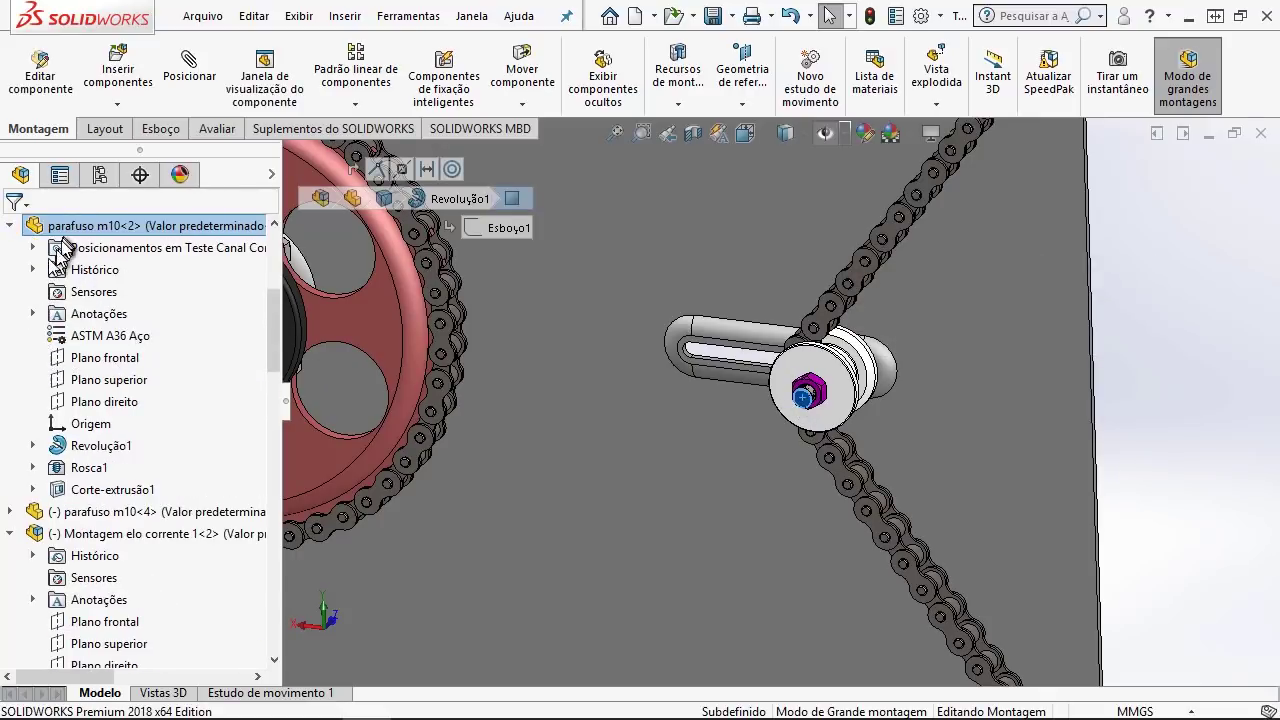
click(33, 247)
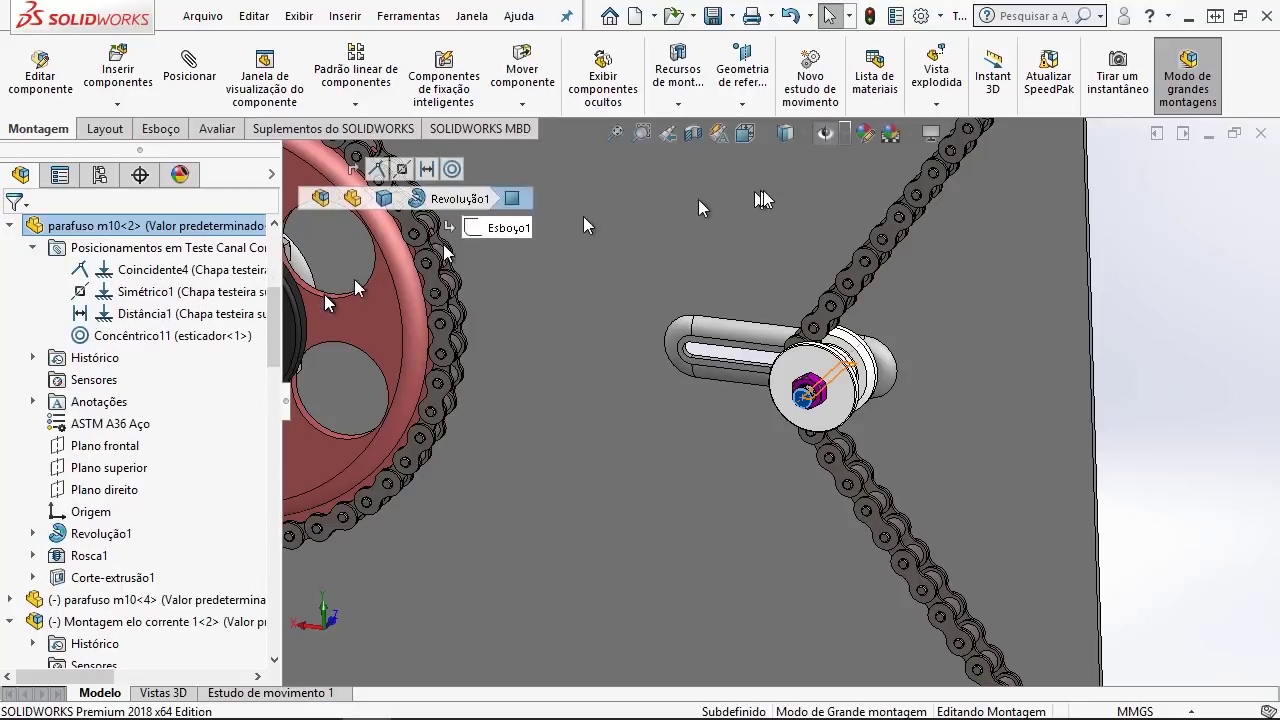
click(145, 313)
click(192, 288)
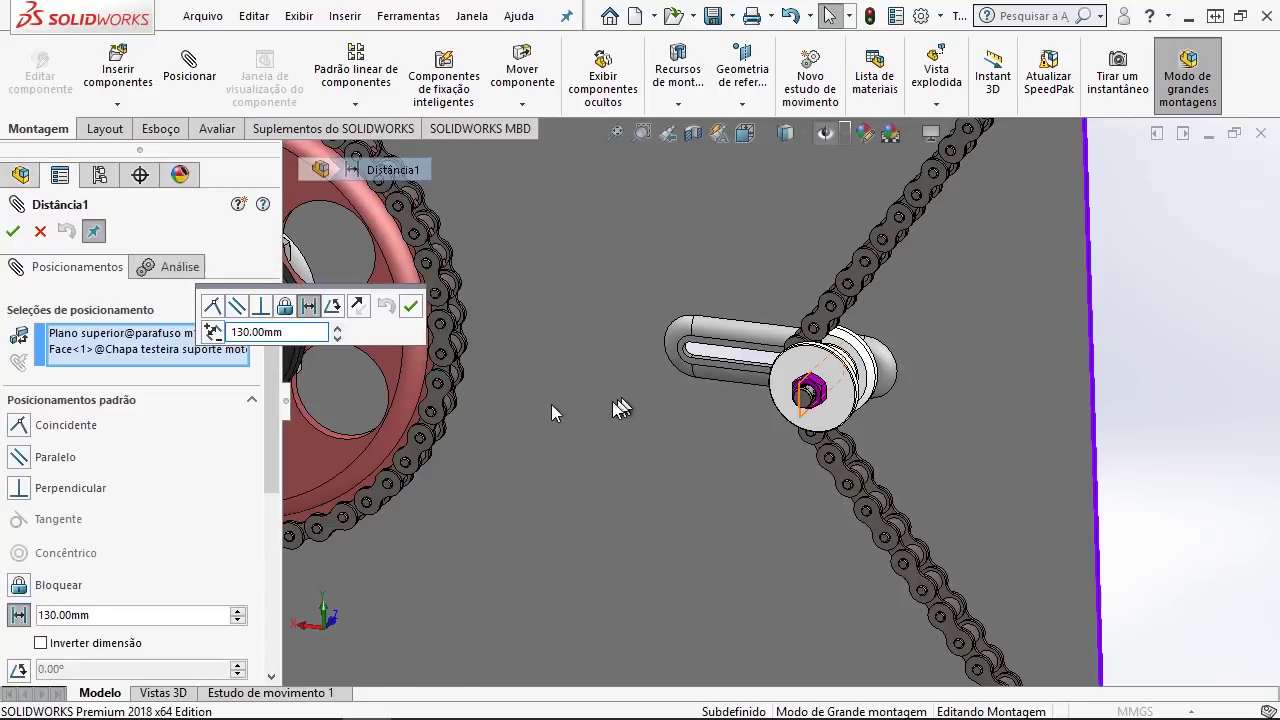
Step: Step the Distância1 value up to 190.00 mm and accept it
click(337, 328)
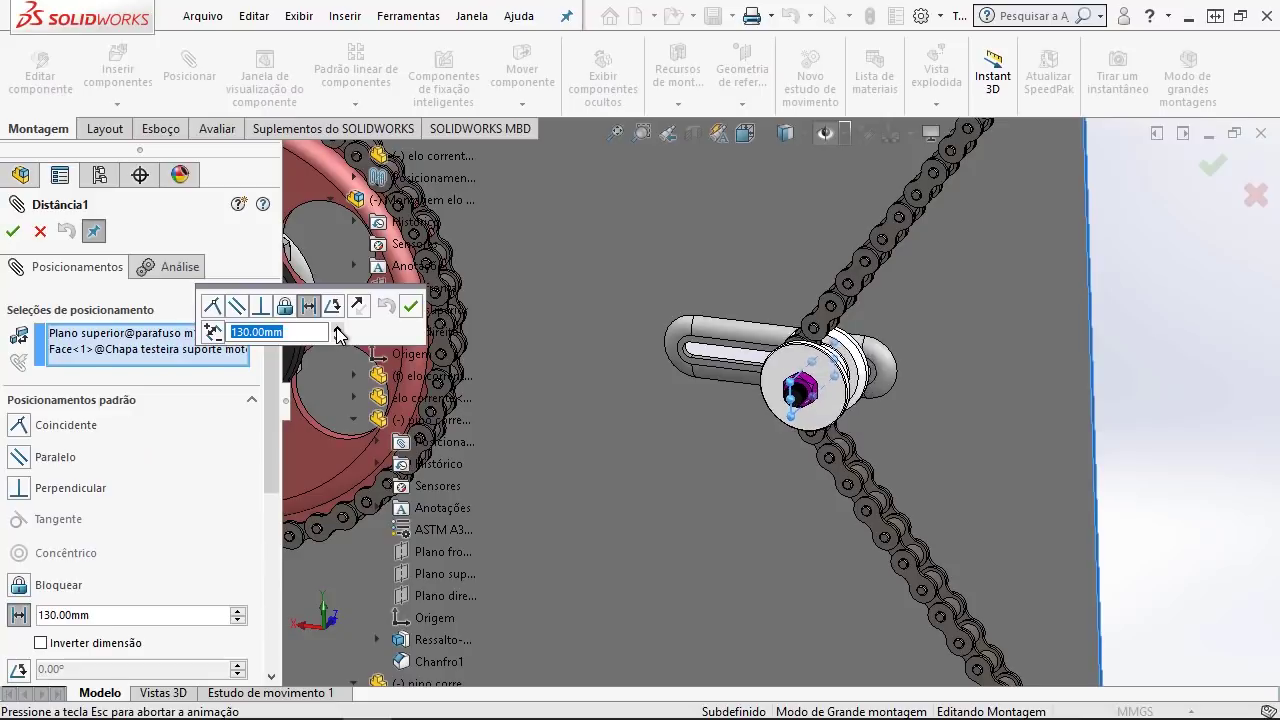
click(337, 331)
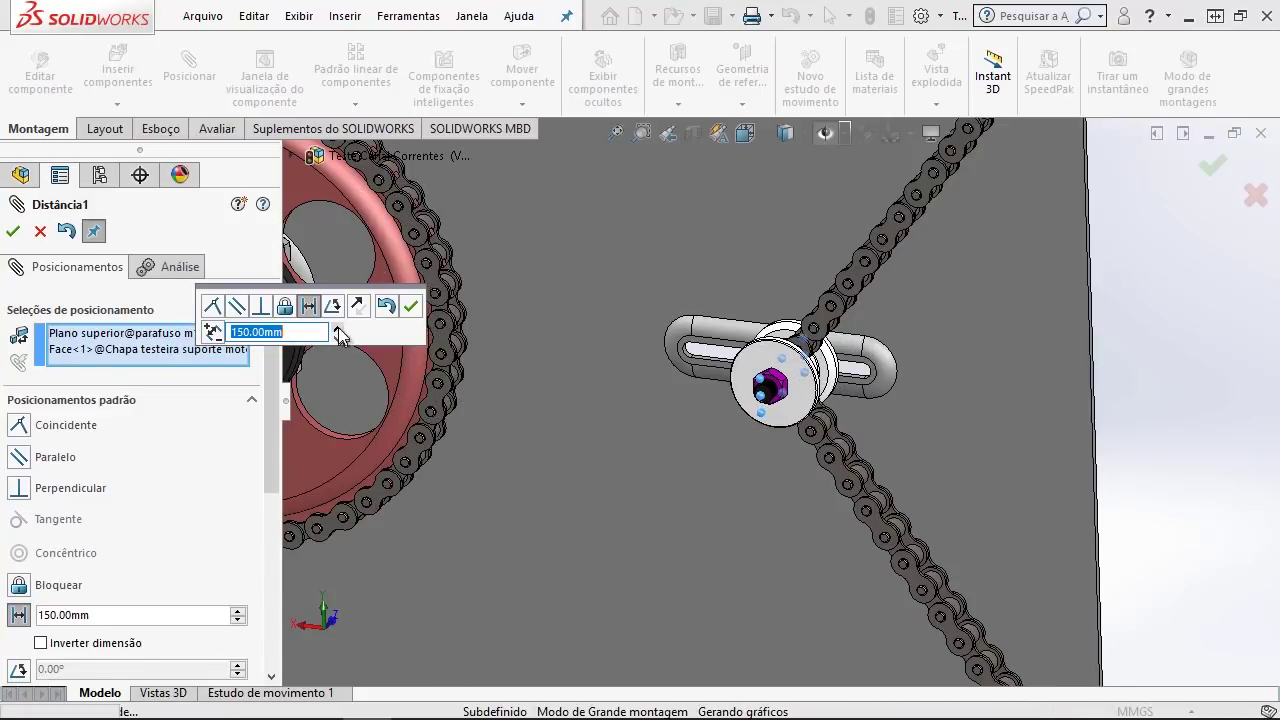
click(337, 331)
click(337, 331)
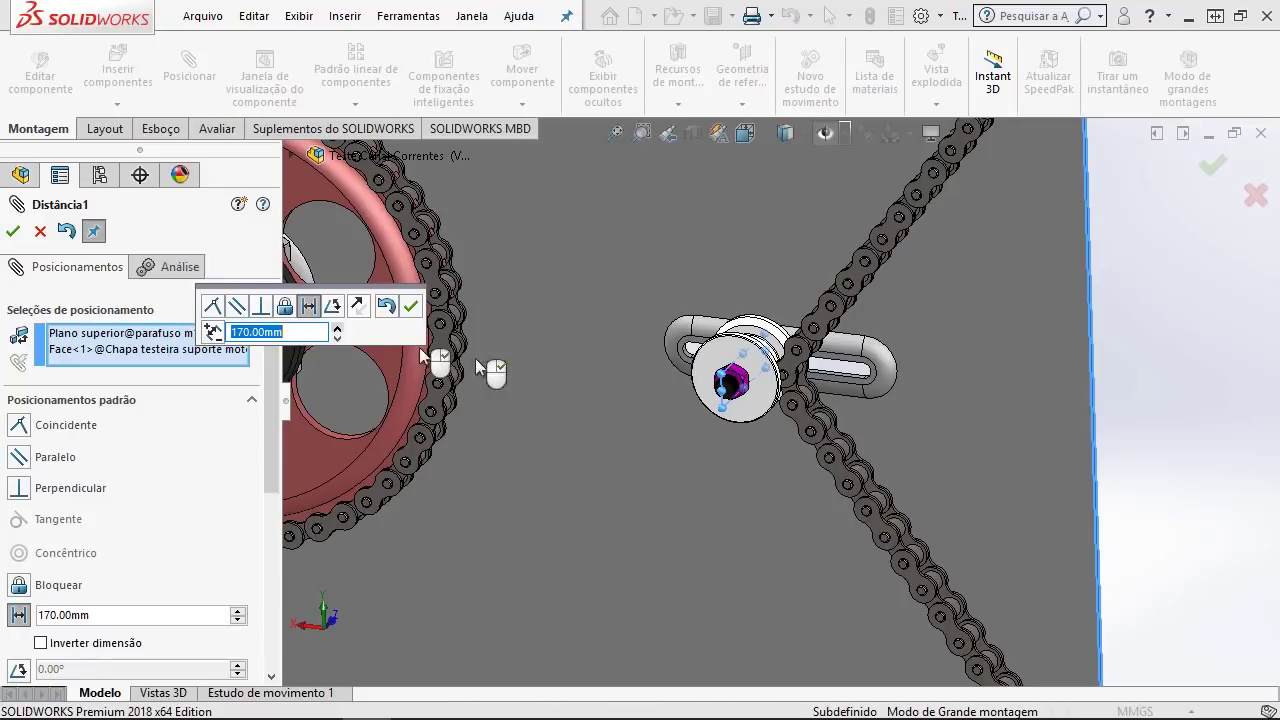
scroll(758, 400, up, 1)
scroll(758, 400, up, 1)
scroll(758, 400, up, 1)
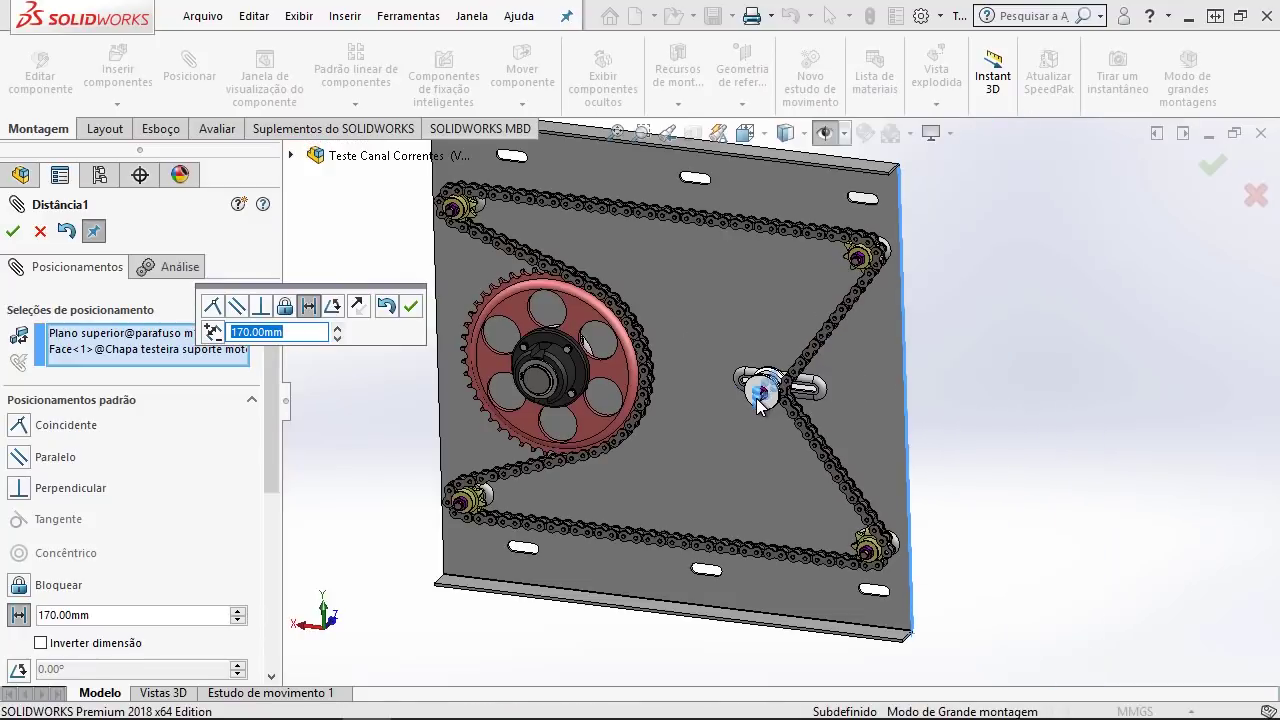
scroll(758, 400, down, 1)
scroll(758, 400, down, 1)
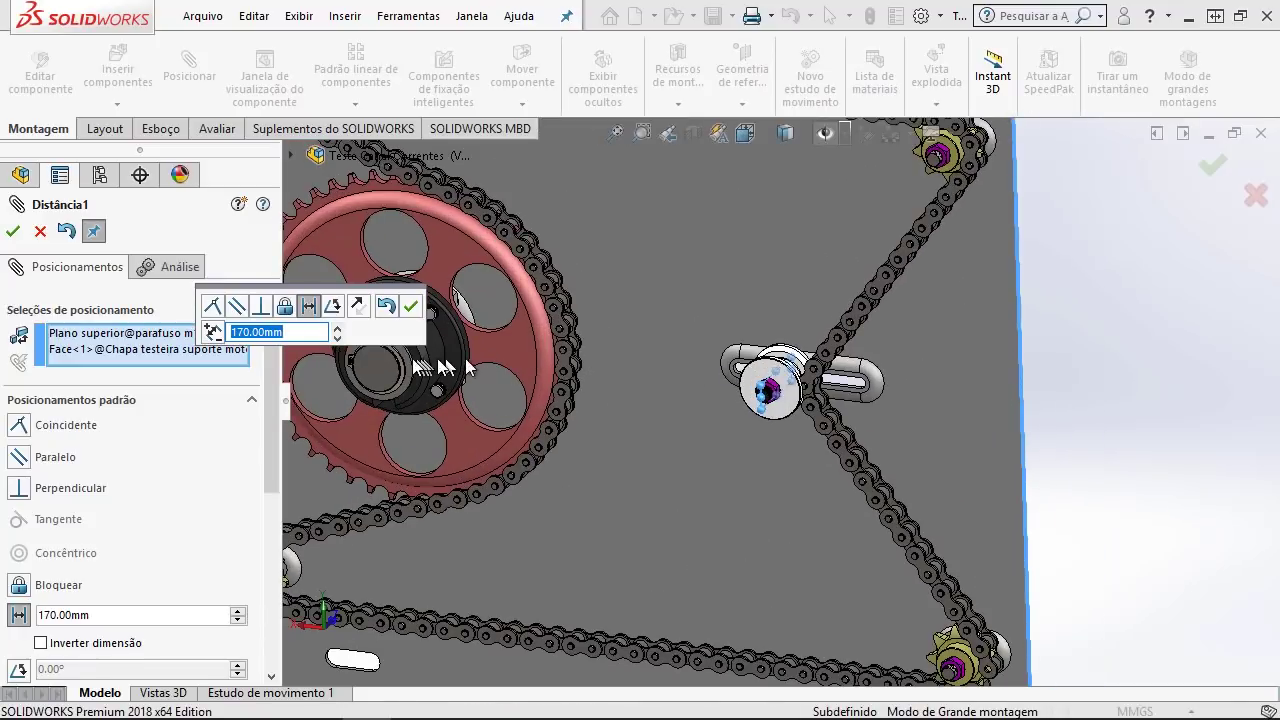
click(337, 327)
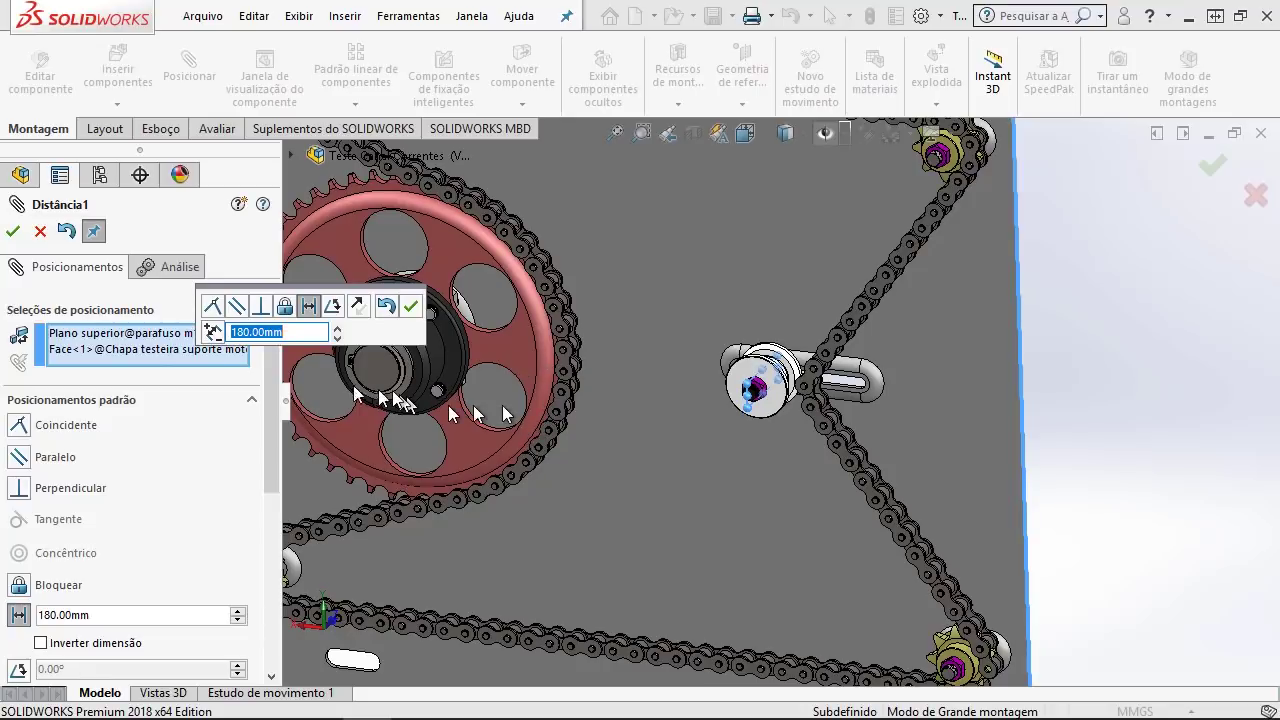
click(337, 338)
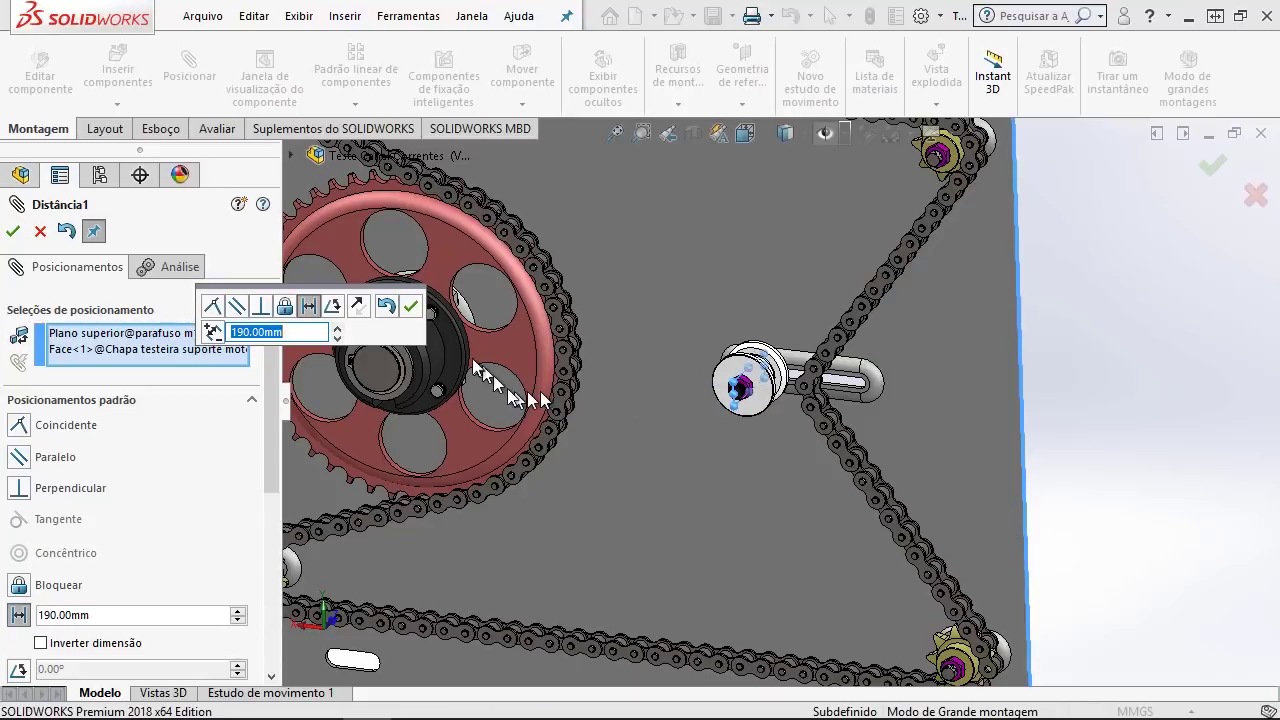
click(412, 310)
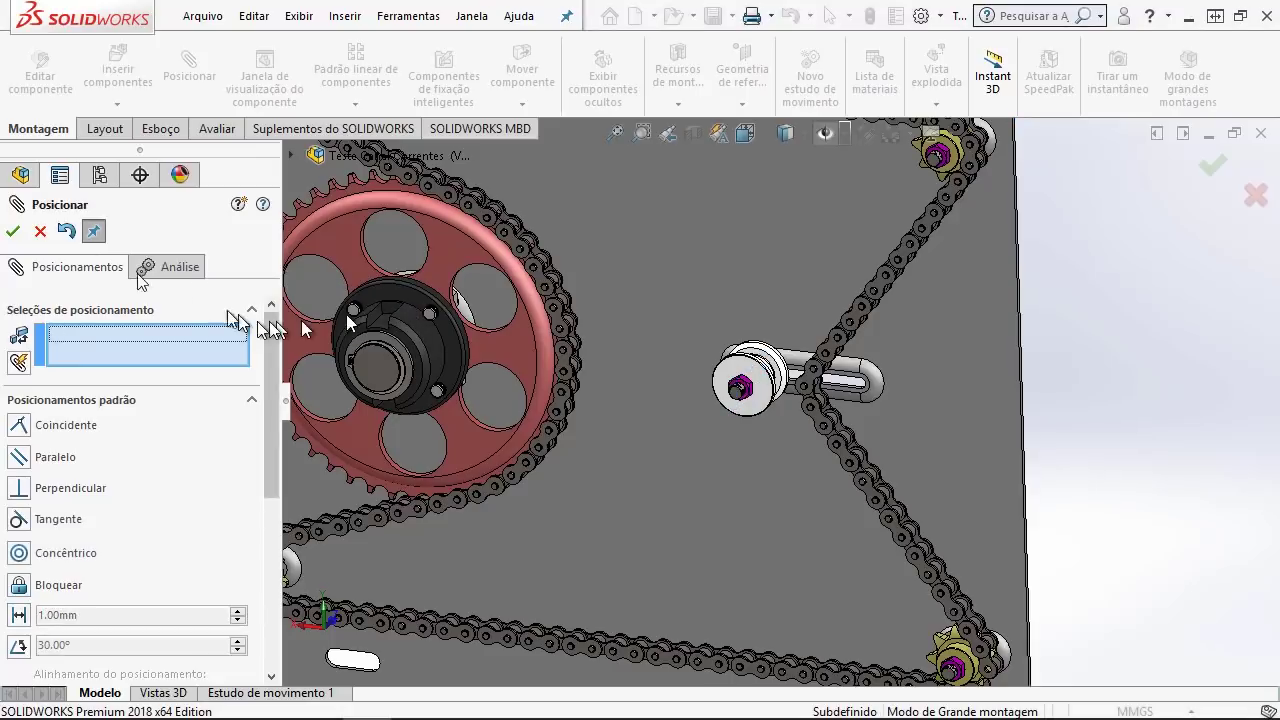
Step: Close the Posicionar mate settings, rebuild the assembly, and zoom to review the moved tensioner
click(14, 231)
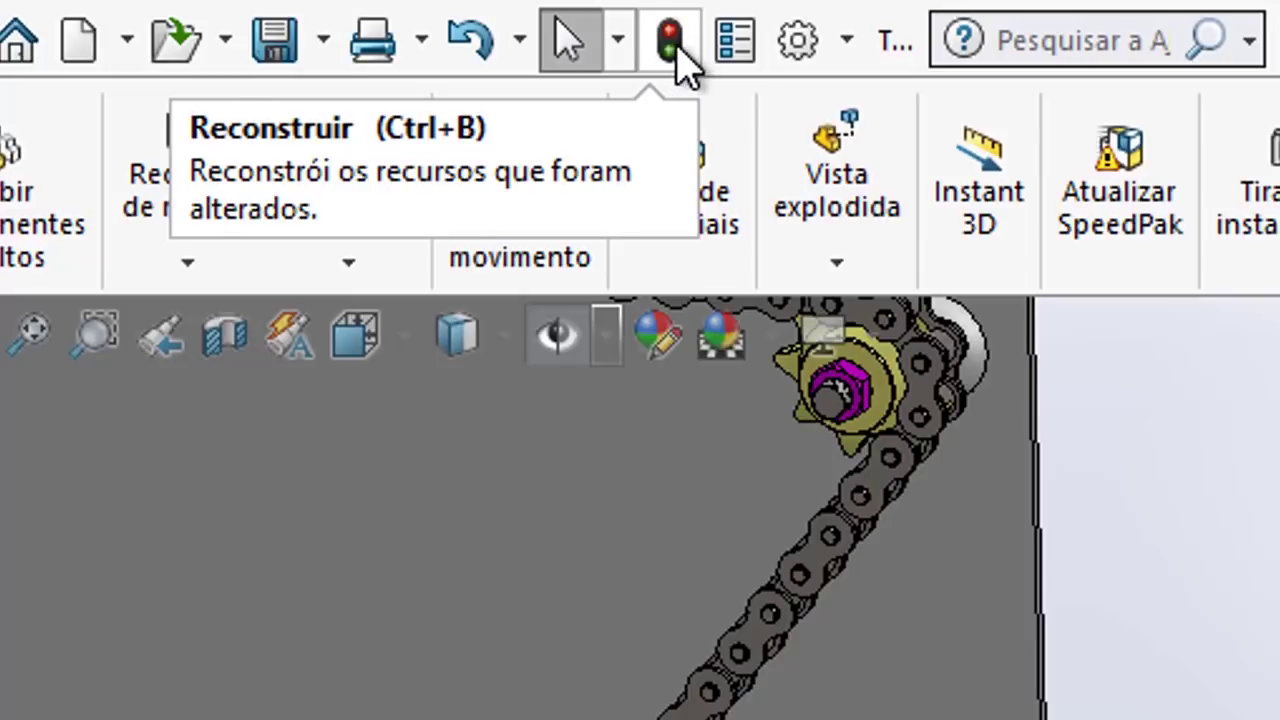
click(670, 45)
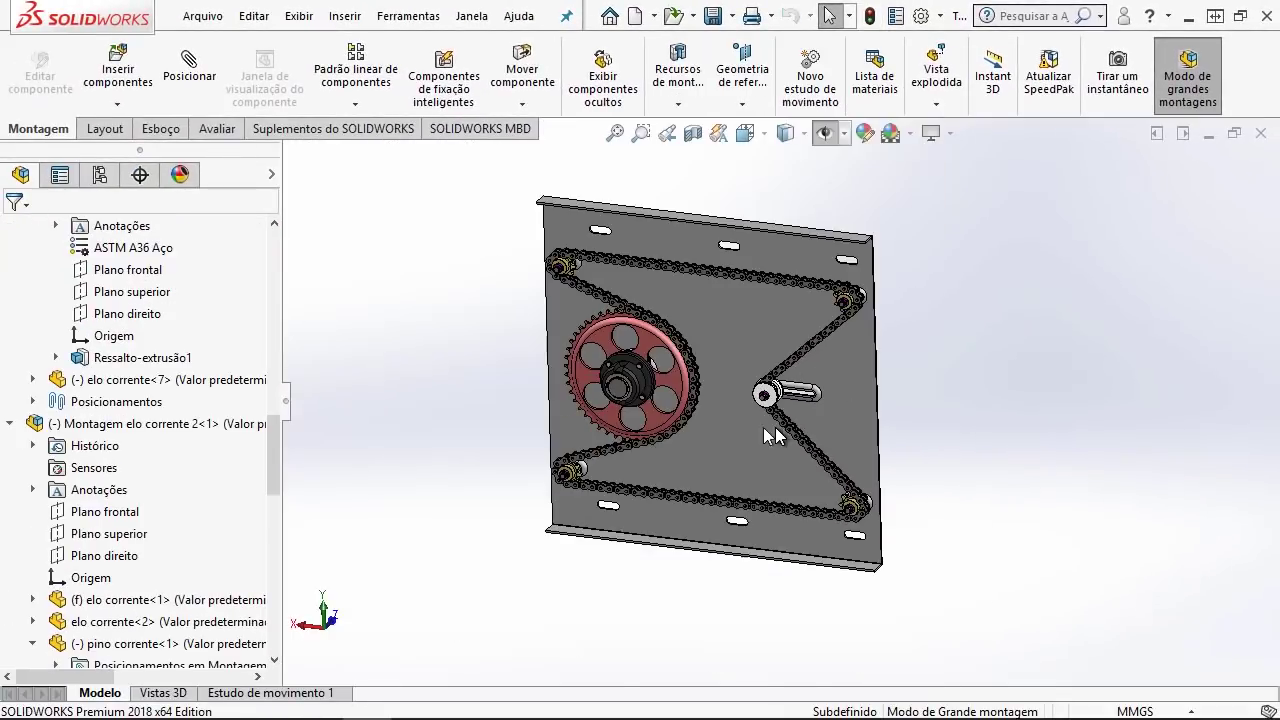
scroll(741, 429, down, 3)
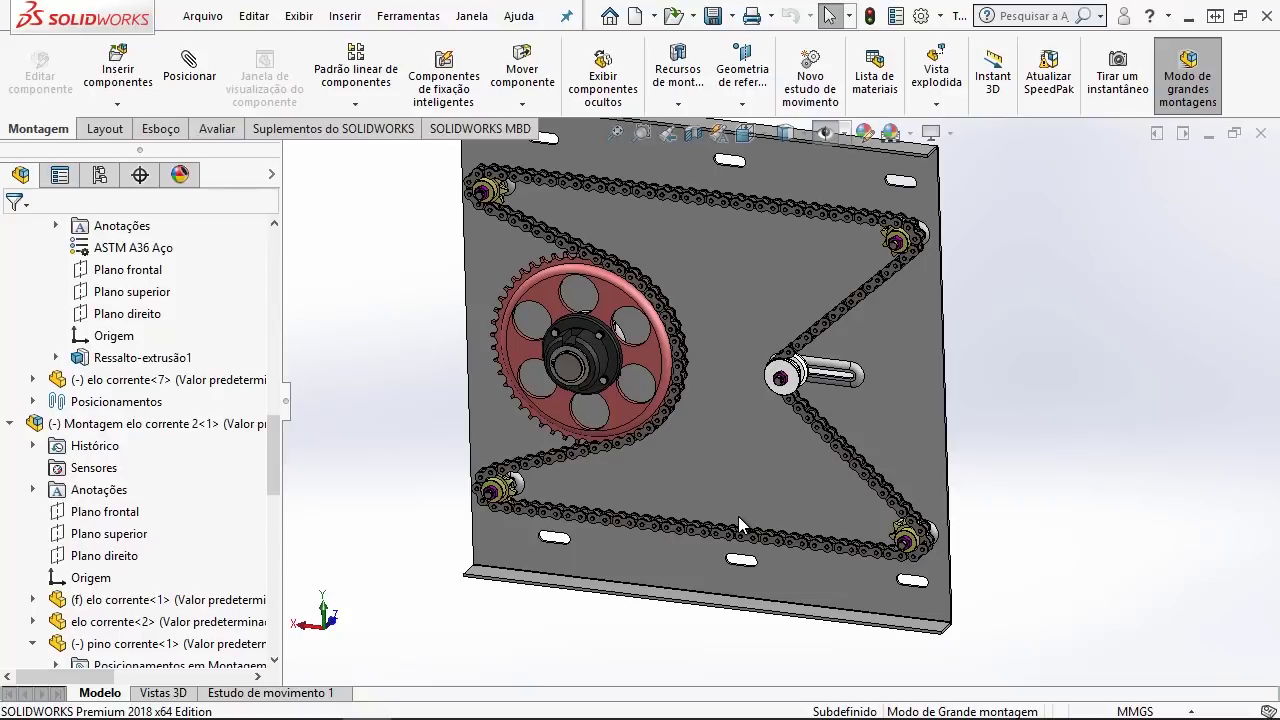
scroll(770, 425, up, 2)
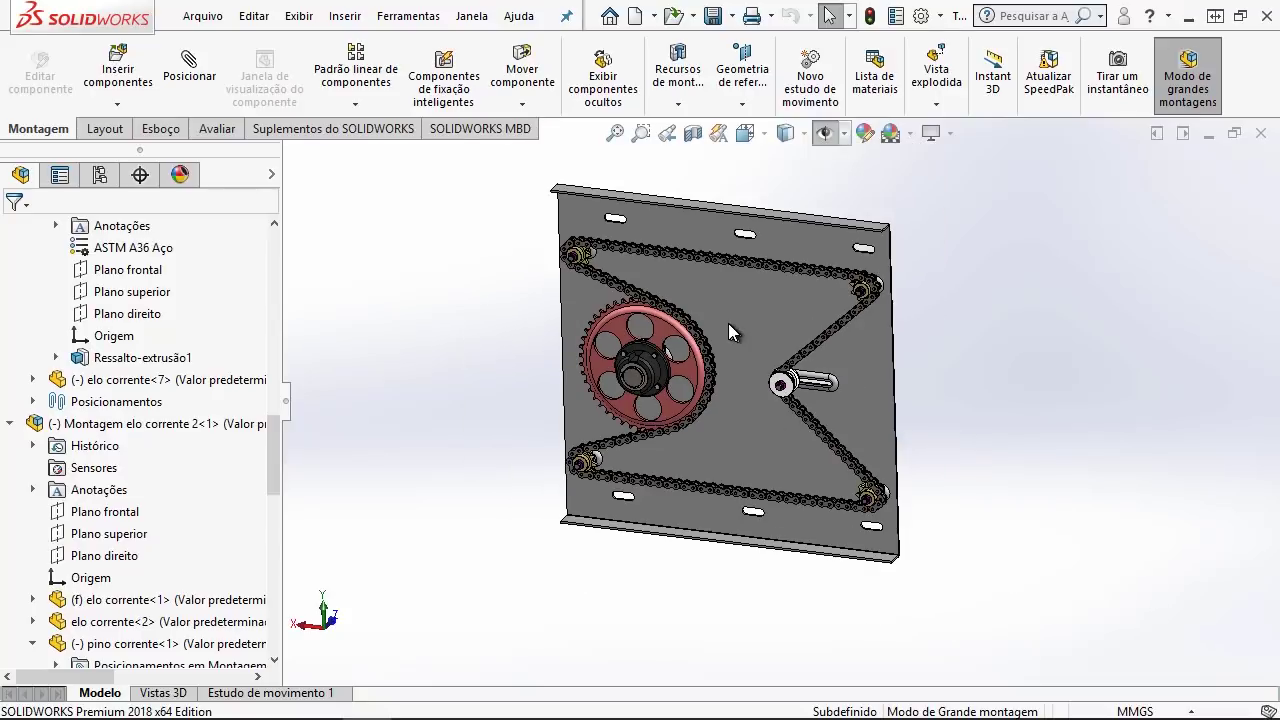
scroll(728, 323, down, 1)
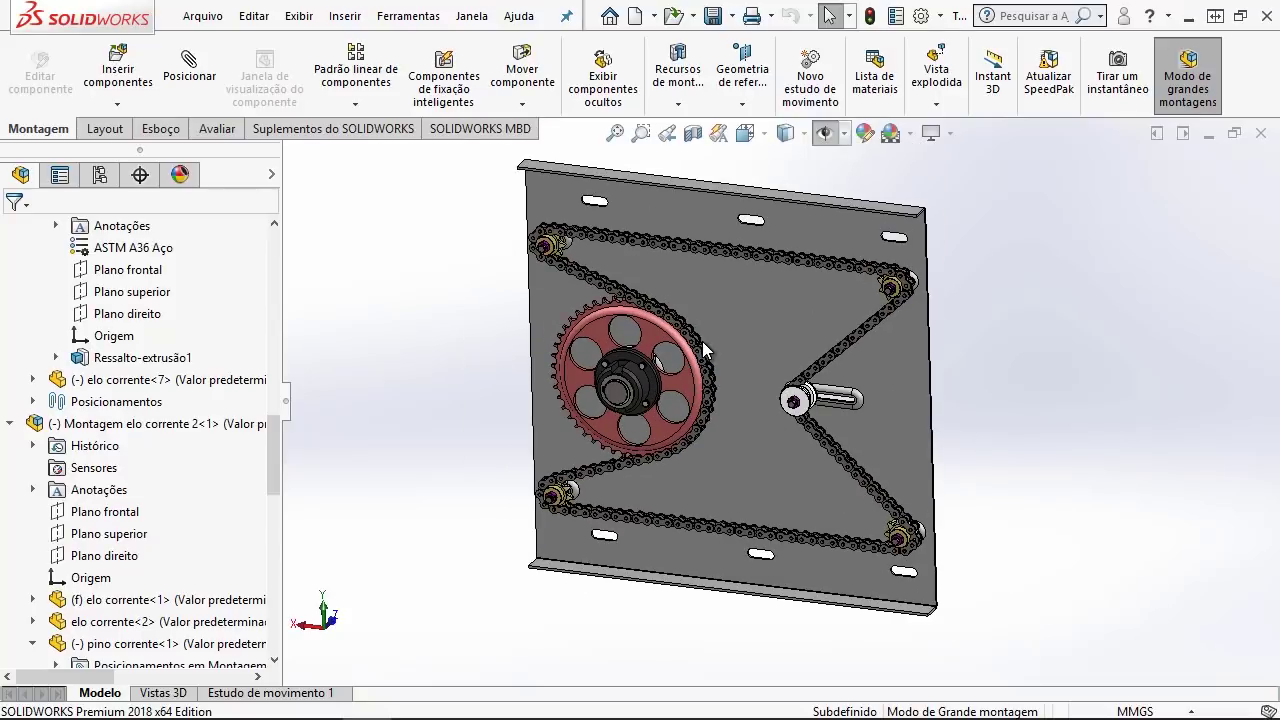